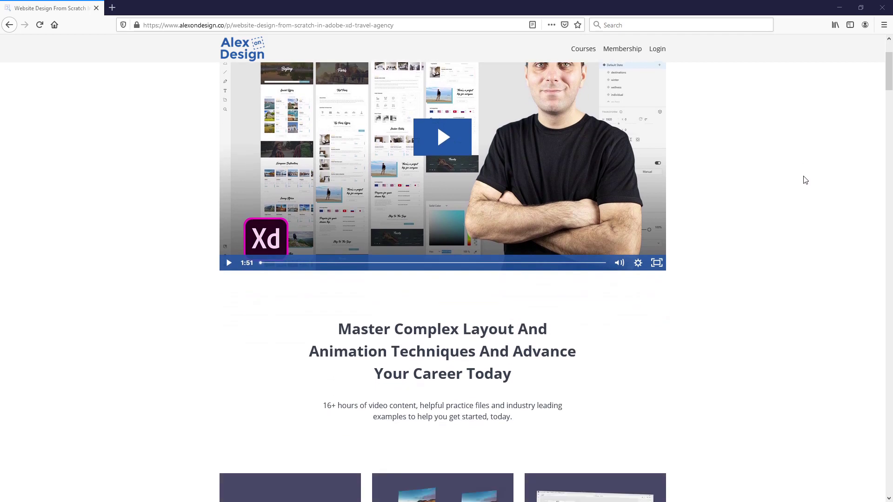
scroll(805, 179, down, 14)
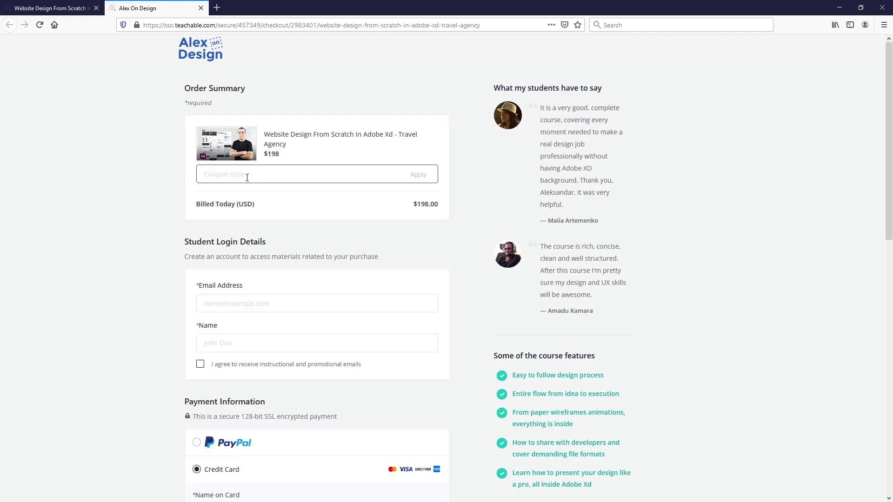
Scroll through the Alex On Design all-access membership page's courses, design products and coaching call.
text(youtube)
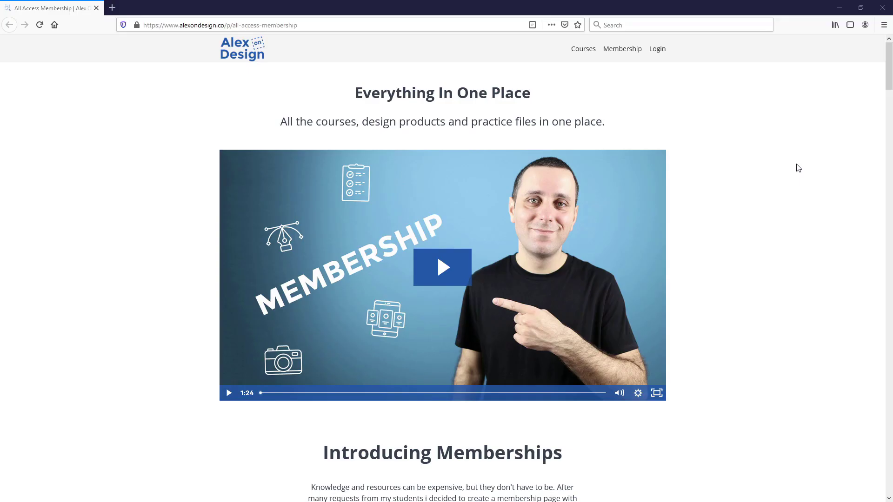
scroll(796, 167, down, 8)
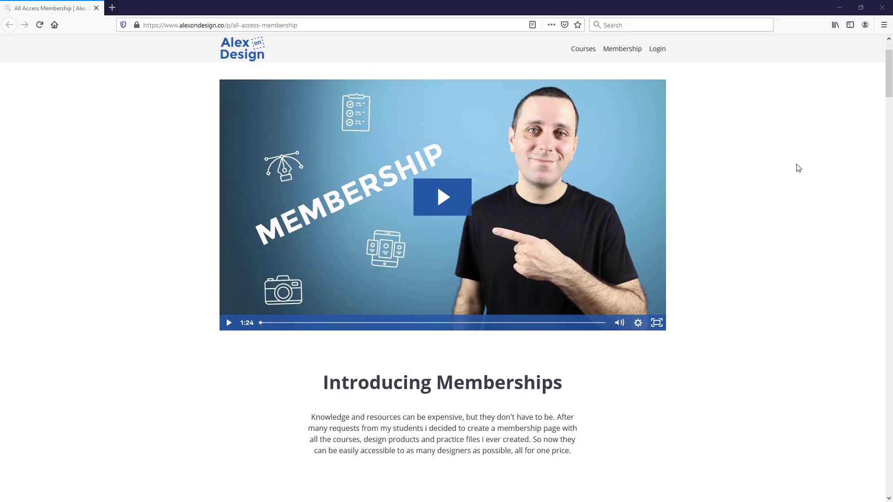
scroll(798, 167, down, 13)
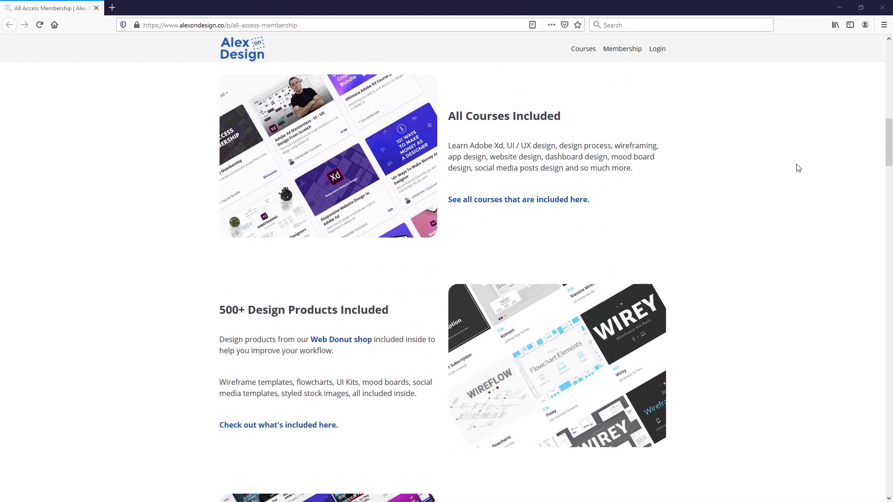
scroll(798, 167, down, 12)
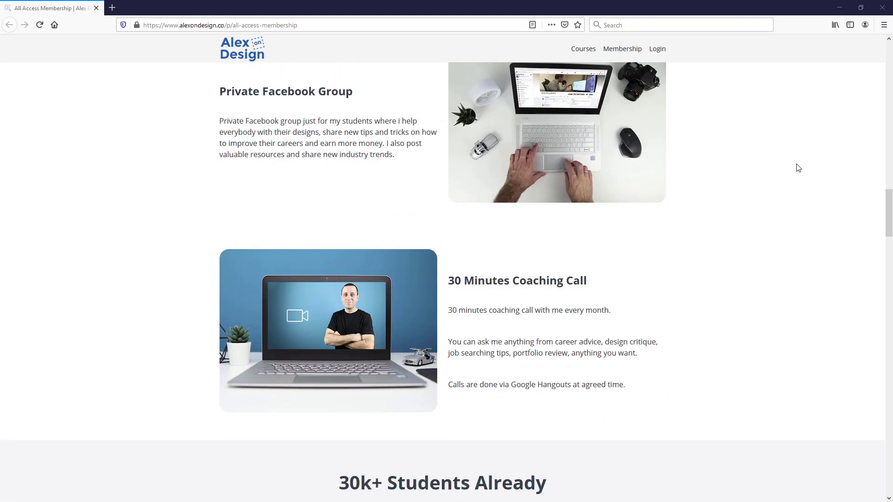
scroll(796, 168, down, 4)
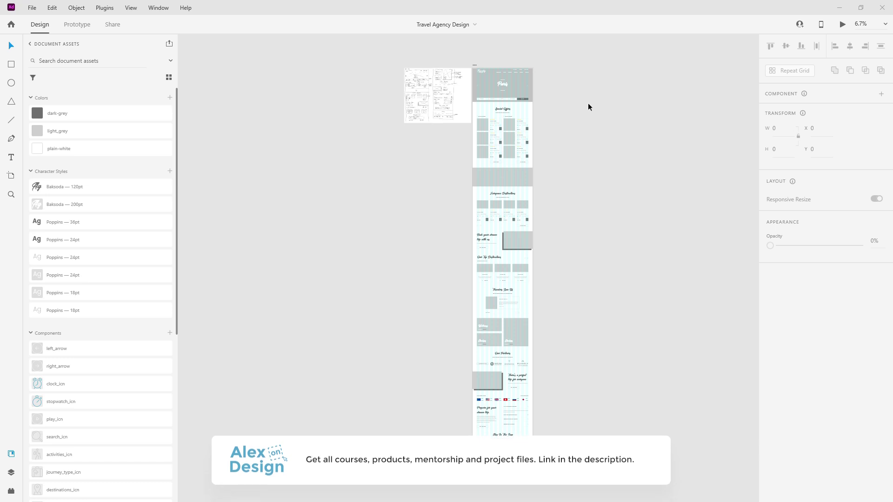
Scroll up over the Travel Agency Design artboards in Adobe XD.
scroll(501, 73, up, 10)
Rename the homepage artboard to 'Travel Agency Design Wireframe'.
click(427, 53)
double_click(426, 53)
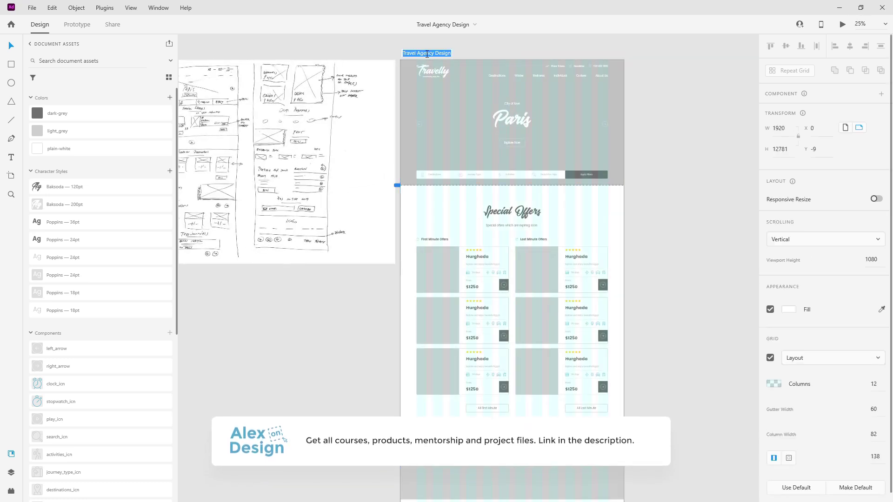
key(End)
text(Wireframe)
key(Return)
Duplicate the artboard to its right and name the copy 'Travel Agency Design'.
scroll(403, 79, down, 2)
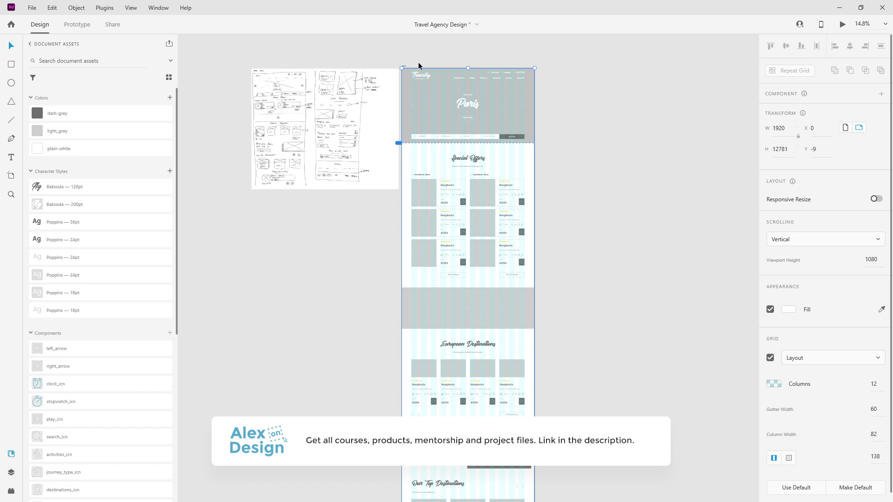
drag(405, 65, 542, 65)
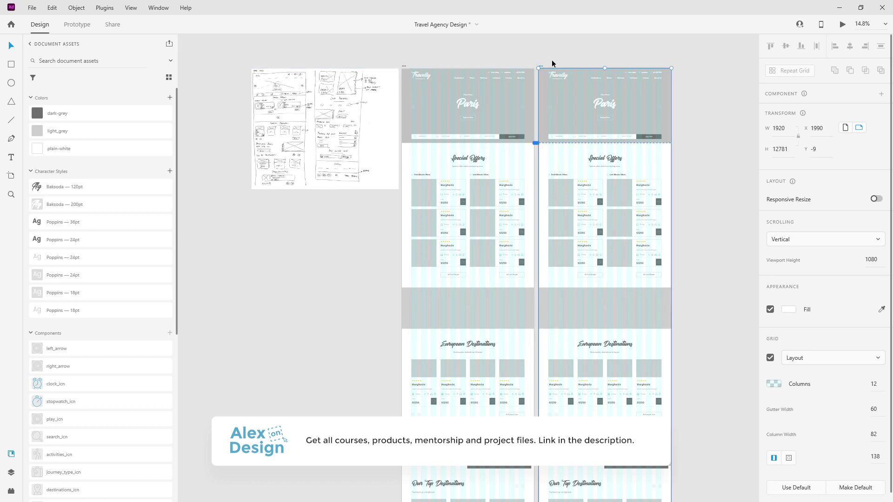
scroll(563, 44, up, 4)
scroll(579, 82, up, 2)
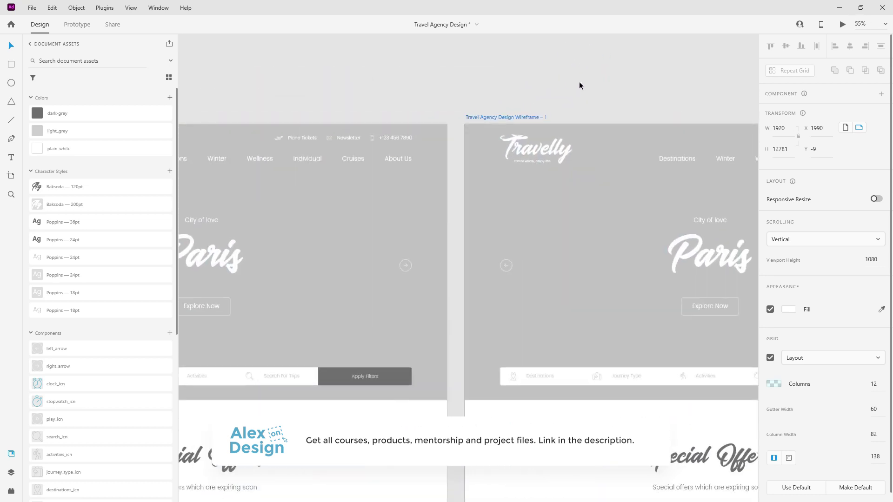
double_click(540, 116)
key(End)
key(BackSpace)
key(BackSpace)
key(BackSpace)
key(BackSpace)
key(BackSpace)
key(BackSpace)
key(BackSpace)
key(BackSpace)
key(BackSpace)
key(BackSpace)
key(BackSpace)
key(BackSpace)
key(BackSpace)
key(BackSpace)
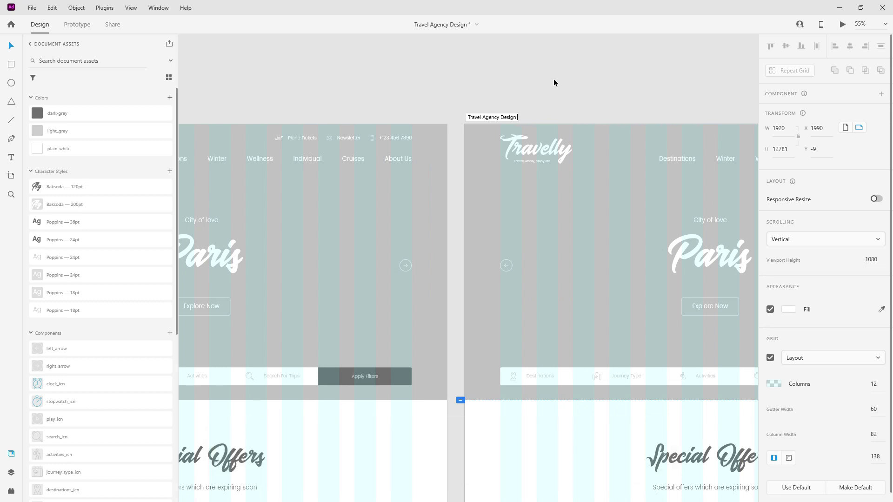
key(Return)
scroll(400, 129, down, 1)
scroll(331, 100, down, 4)
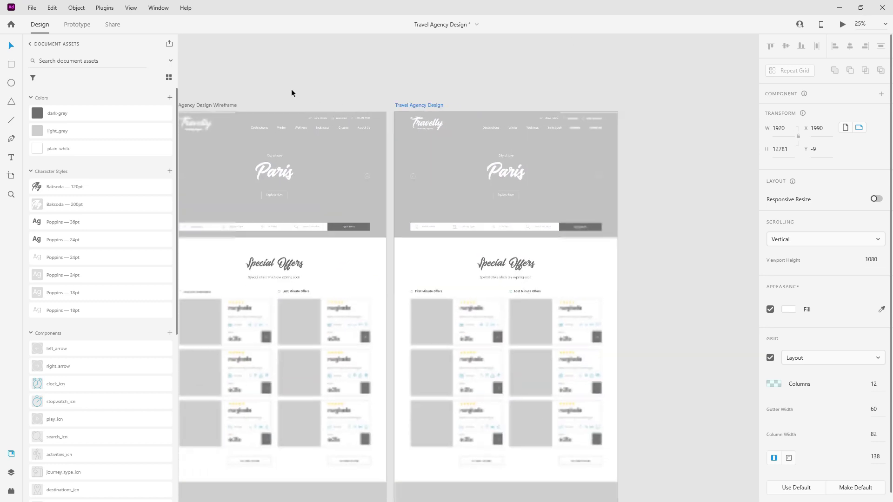
scroll(484, 146, up, 2)
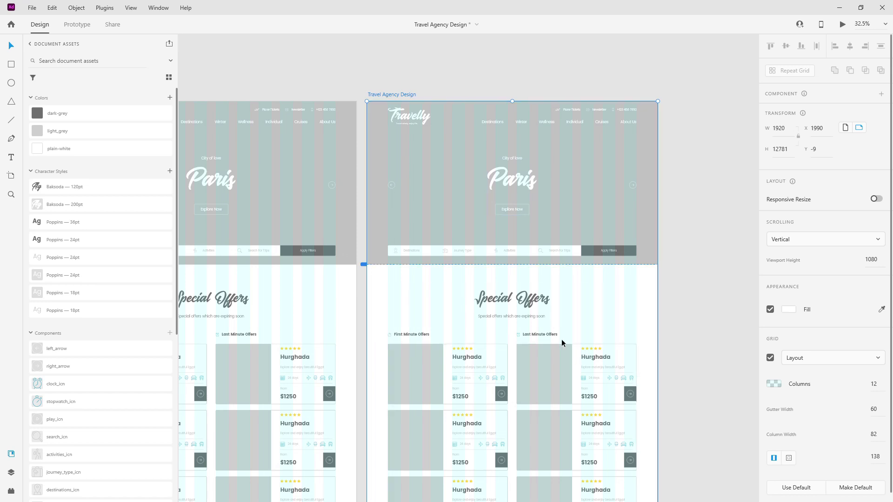
Save the stopwatch icon's teal #64B3C8 as a document colour named main-blue.
scroll(385, 334, up, 15)
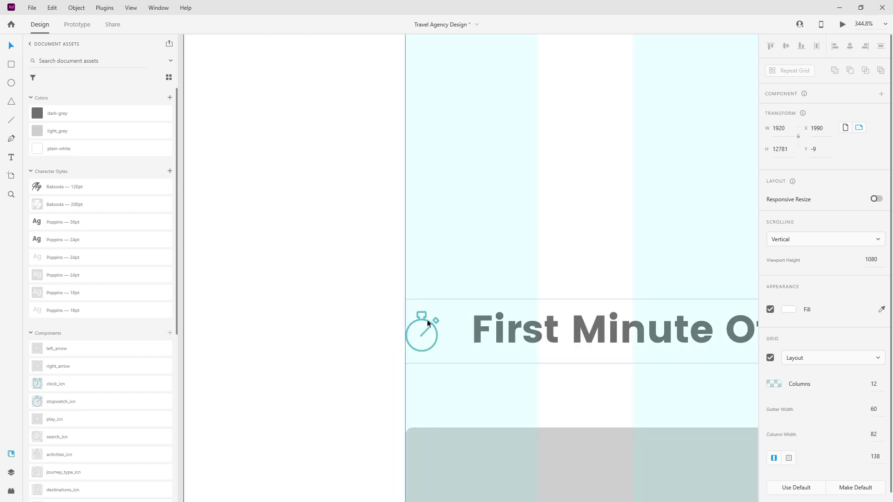
double_click(427, 319)
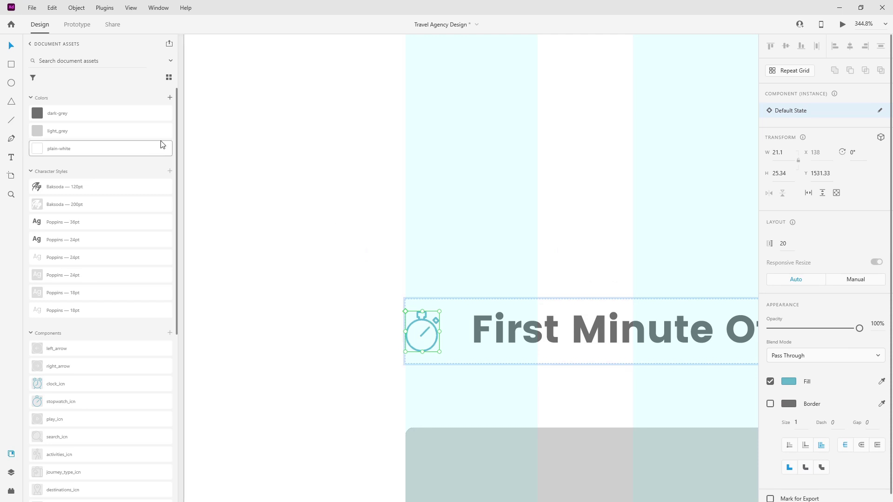
click(170, 97)
double_click(56, 113)
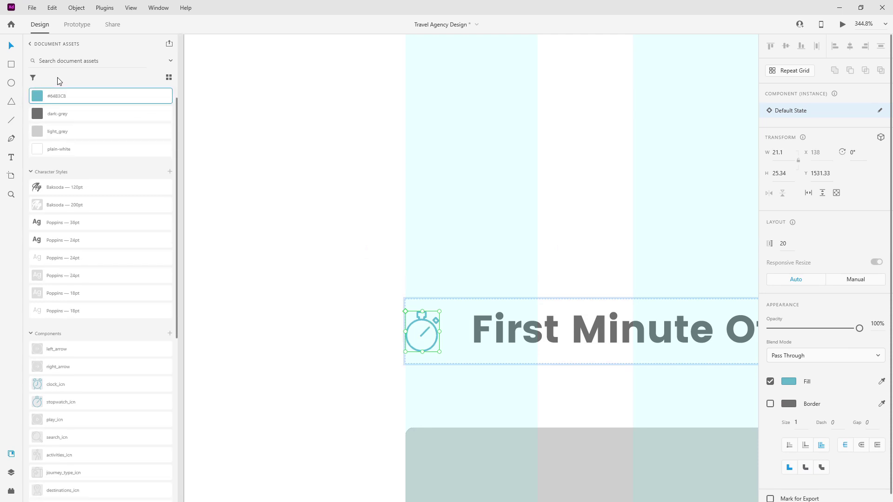
text(main)
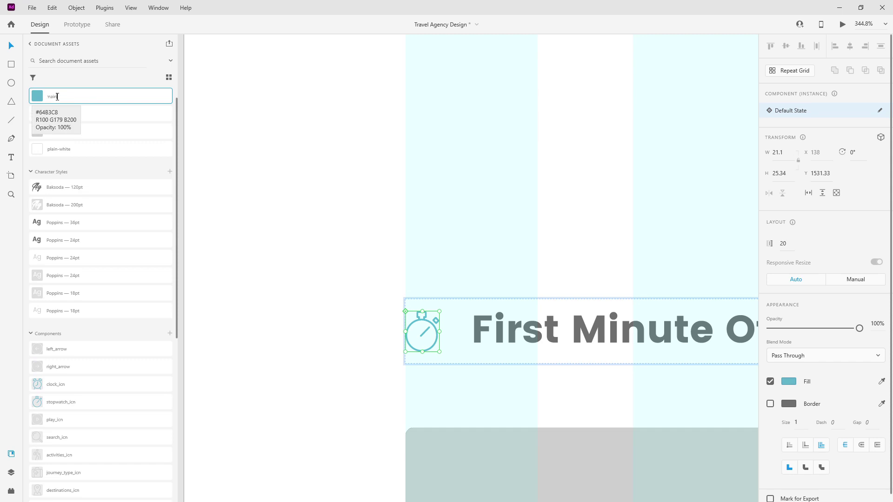
text(-blue)
key(Return)
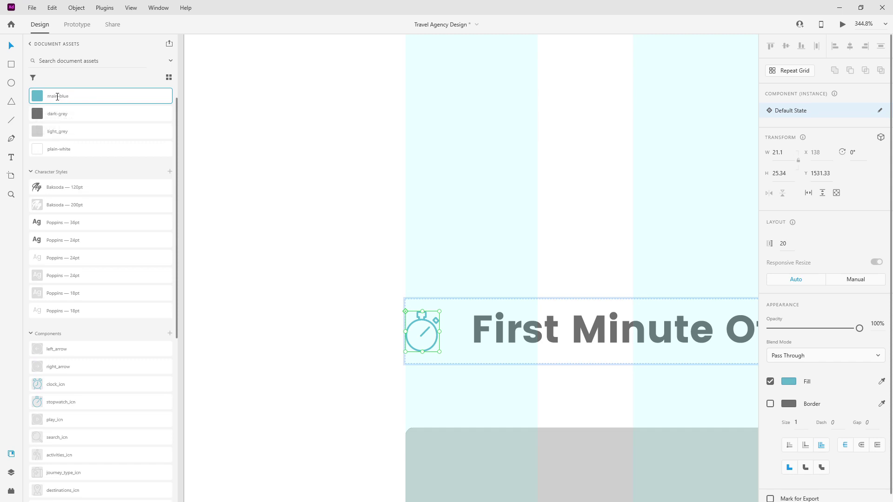
Select the first minute group in the Layers panel.
scroll(310, 194, down, 4)
scroll(310, 194, down, 2)
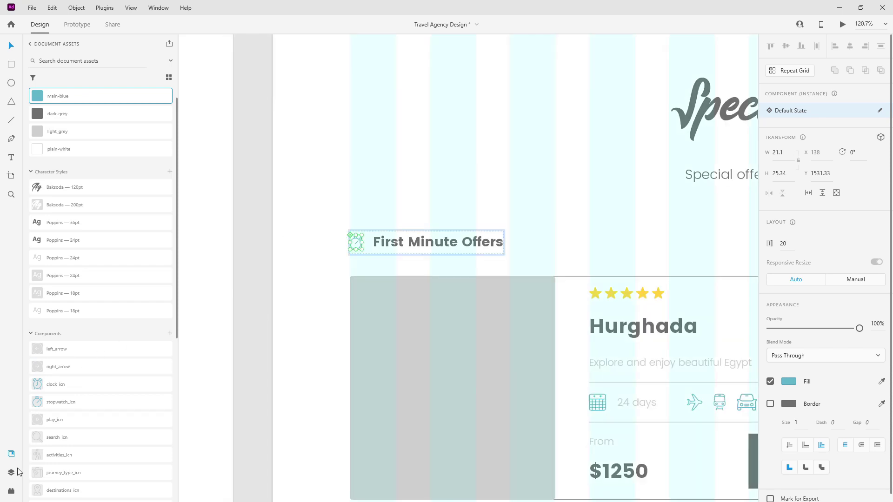
click(13, 471)
click(34, 123)
scroll(482, 148, down, 6)
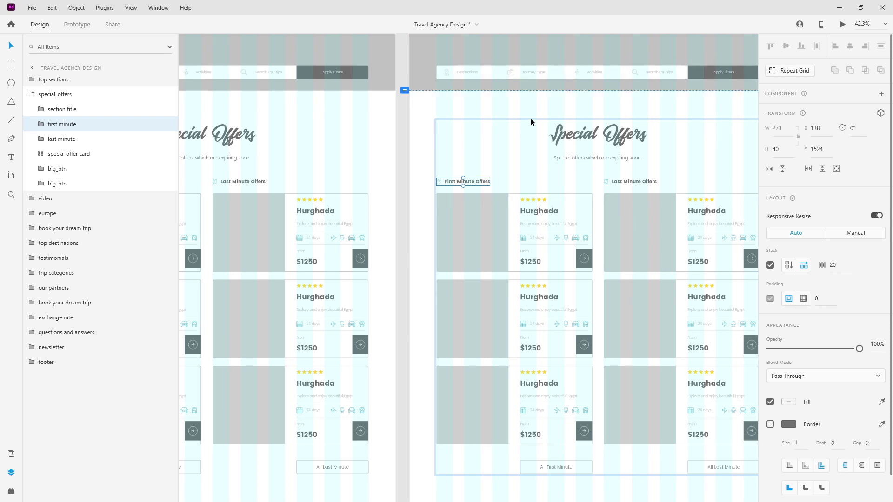
Fill the First Minute Offers heading with light blue #6ED6F2.
scroll(531, 118, up, 5)
double_click(387, 232)
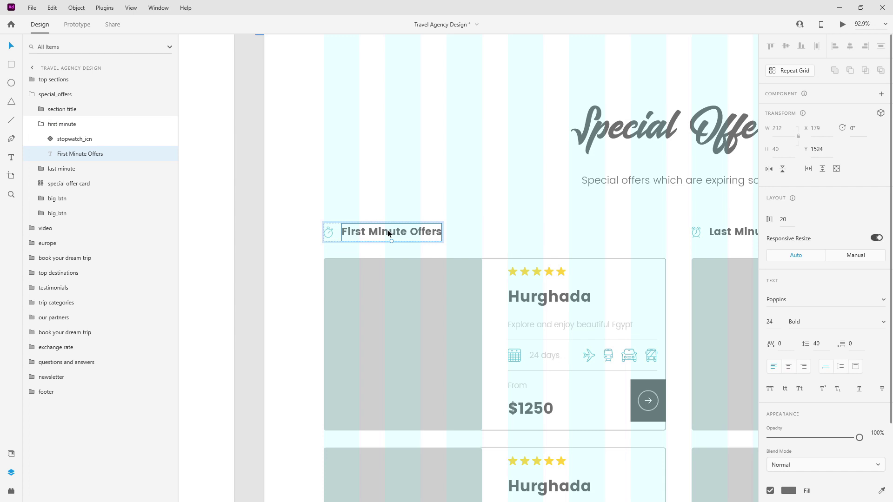
click(788, 490)
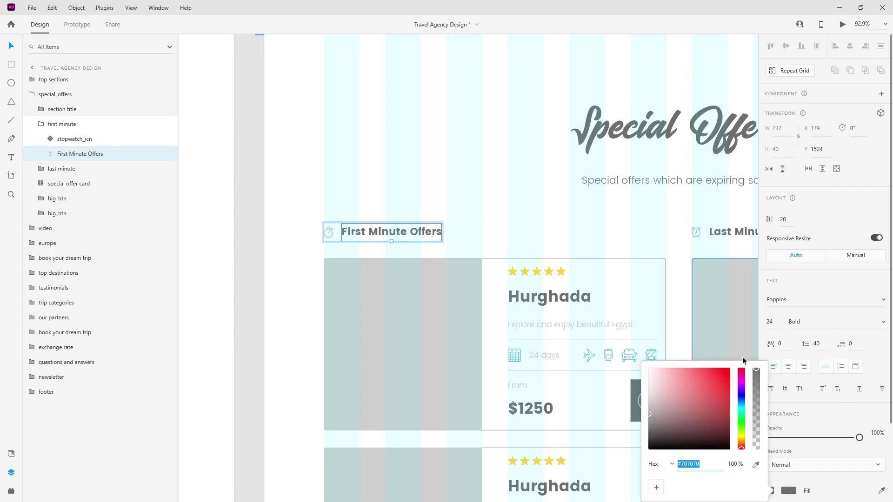
text(#6ED6F2)
key(Return)
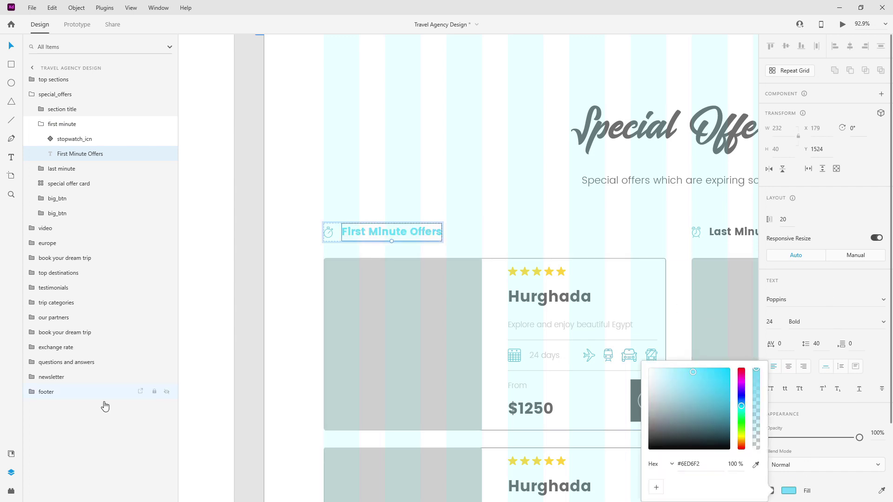
Save #6ED6F2 as a document colour named hover-blue.
click(11, 454)
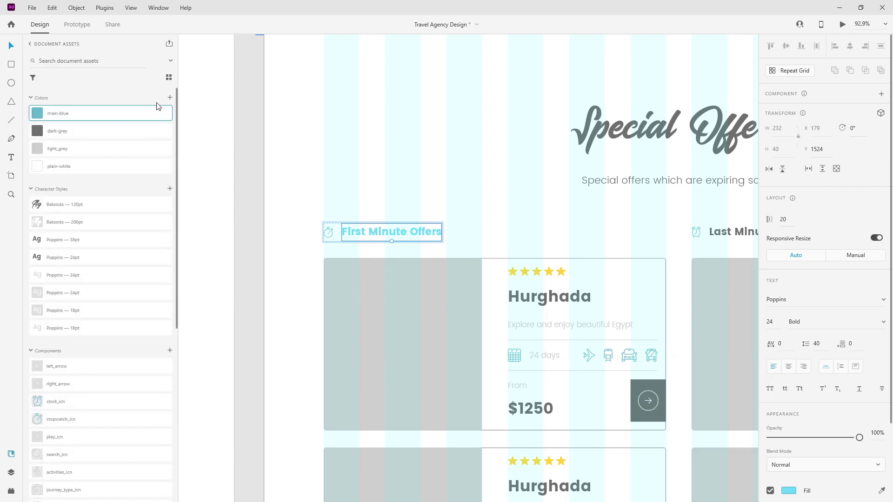
click(170, 98)
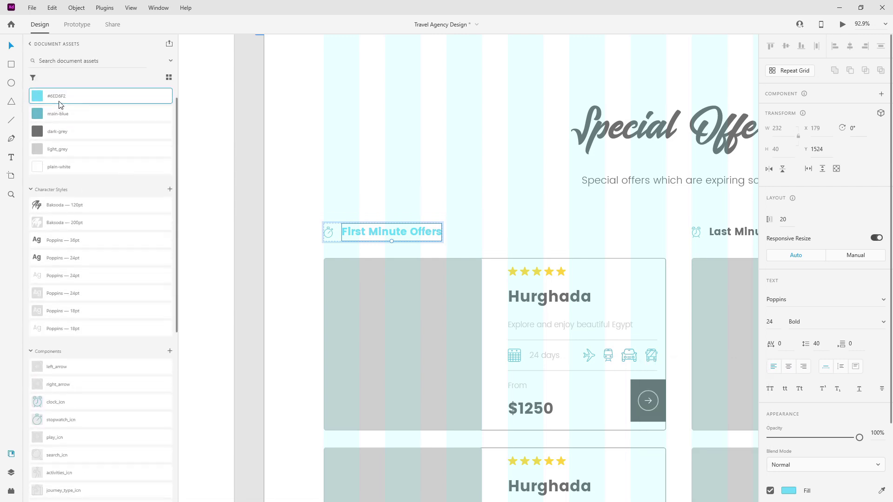
double_click(60, 96)
key(ctrl+c)
text(hover-blue)
key(Return)
Fill the First Minute Offers heading with main-blue and select the Last Minute Offers heading.
click(66, 118)
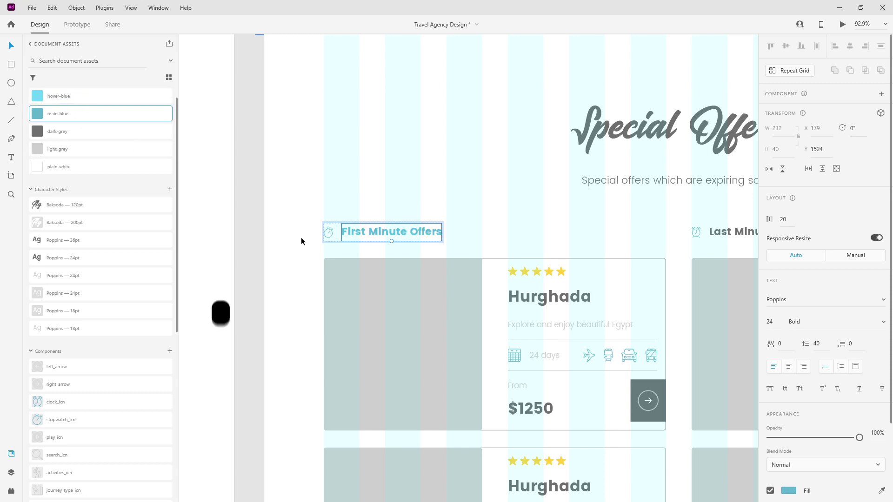
scroll(322, 225, down, 4)
click(565, 231)
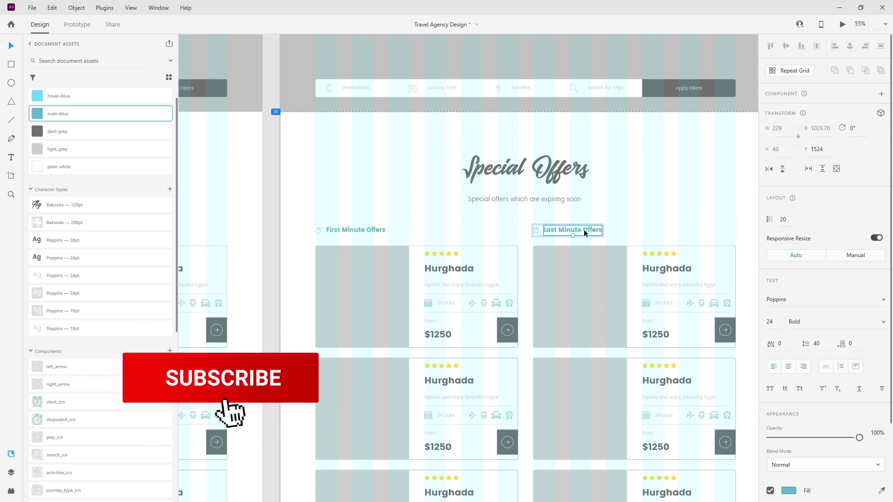
scroll(577, 168, up, 3)
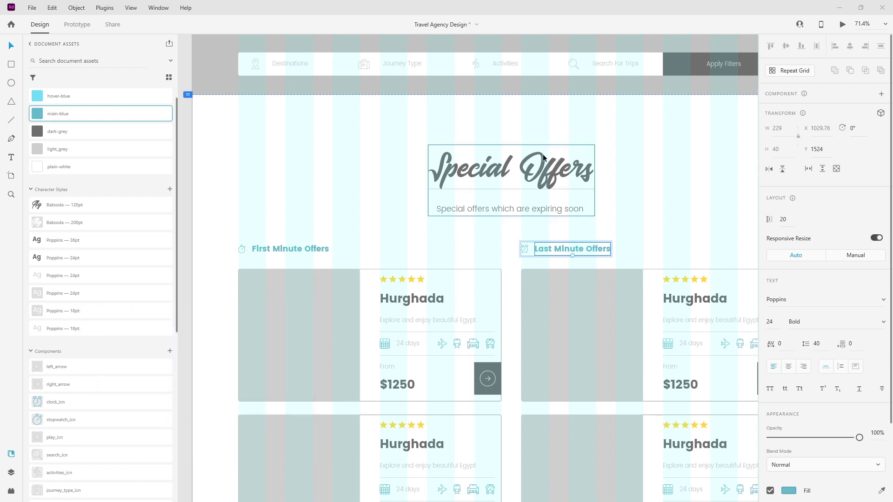
double_click(561, 171)
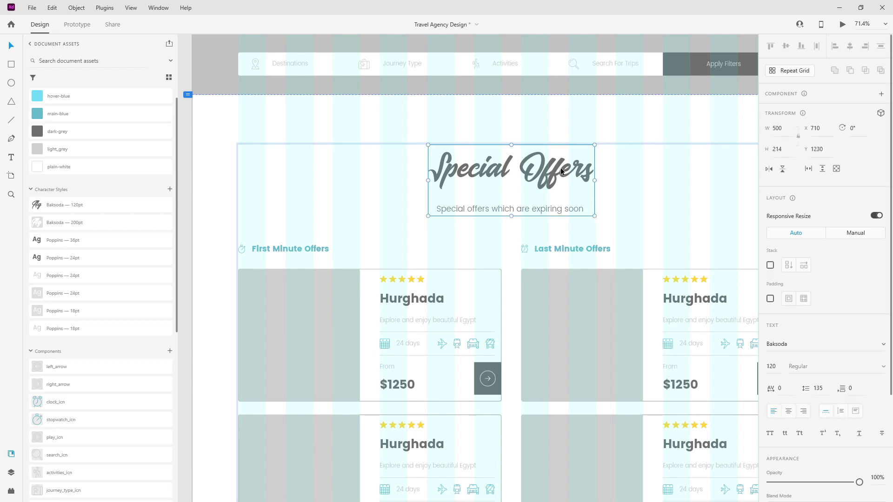
Set the Special Offers title's fill to #303030.
click(785, 468)
key(ctrl+v)
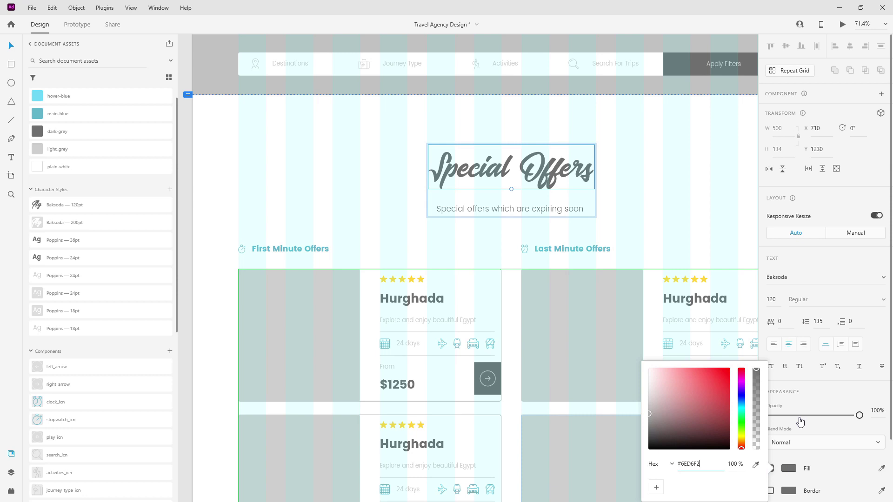
key(Return)
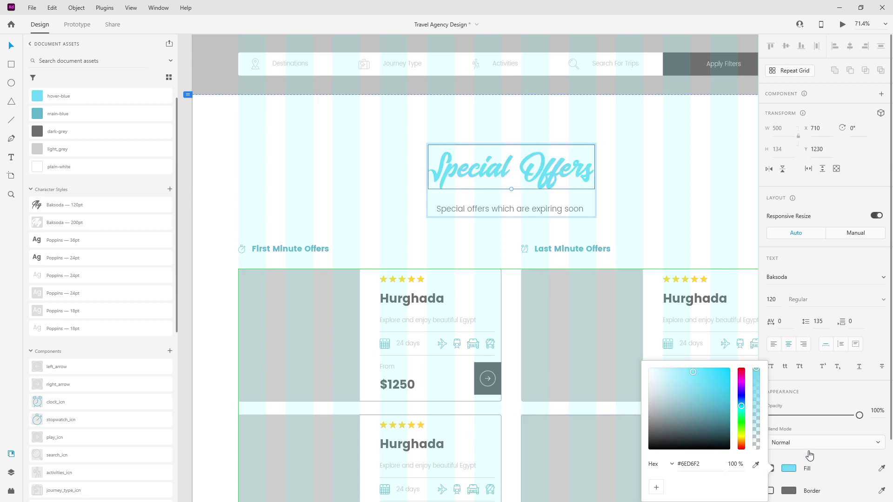
click(712, 465)
click(713, 466)
key(Return)
click(708, 464)
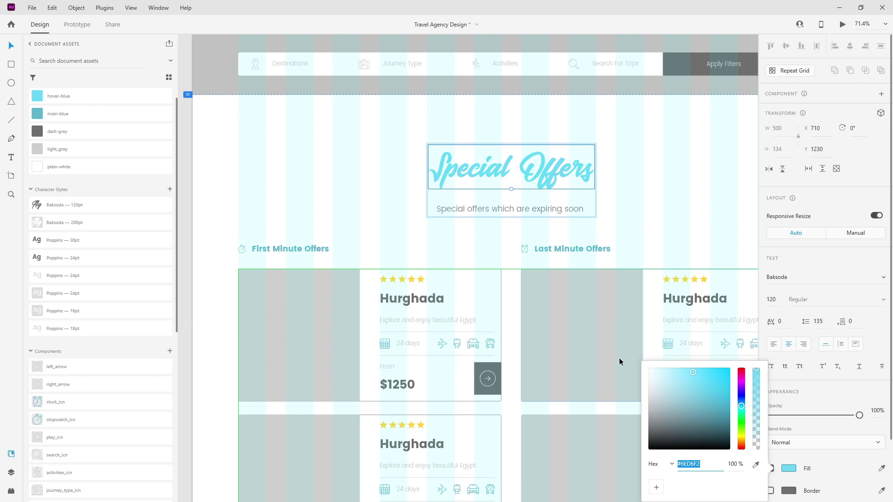
text(#303030)
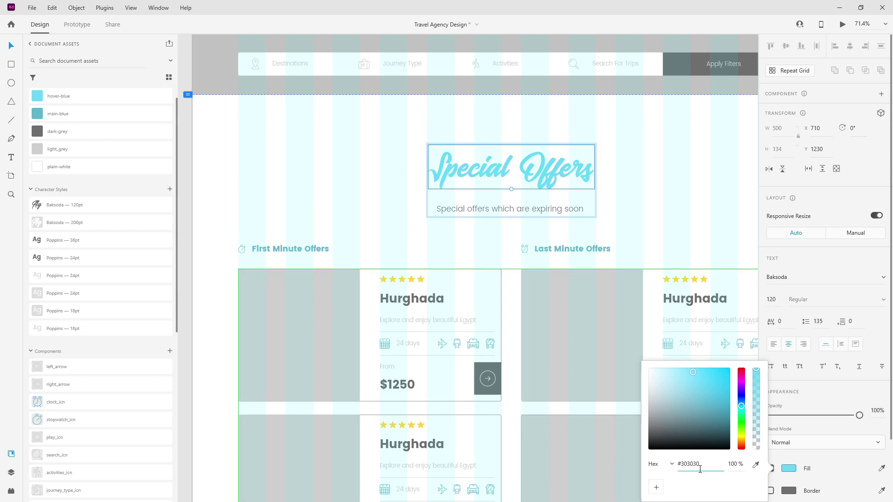
key(Return)
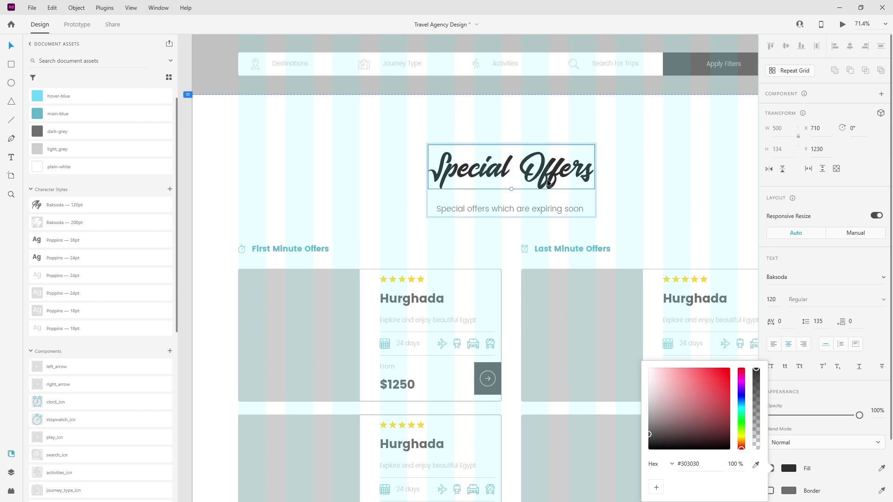
Save #303030 as a document colour named almost-black.
scroll(99, 155, up, 1)
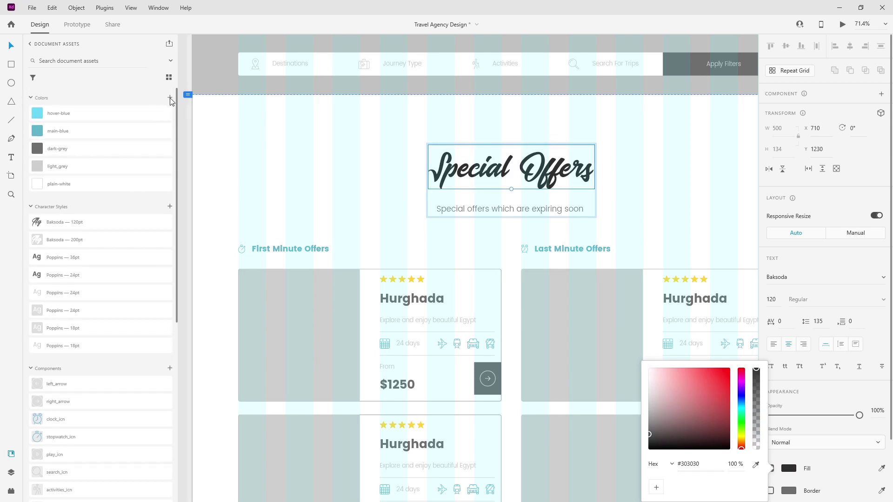
click(169, 99)
double_click(61, 96)
text(almos)
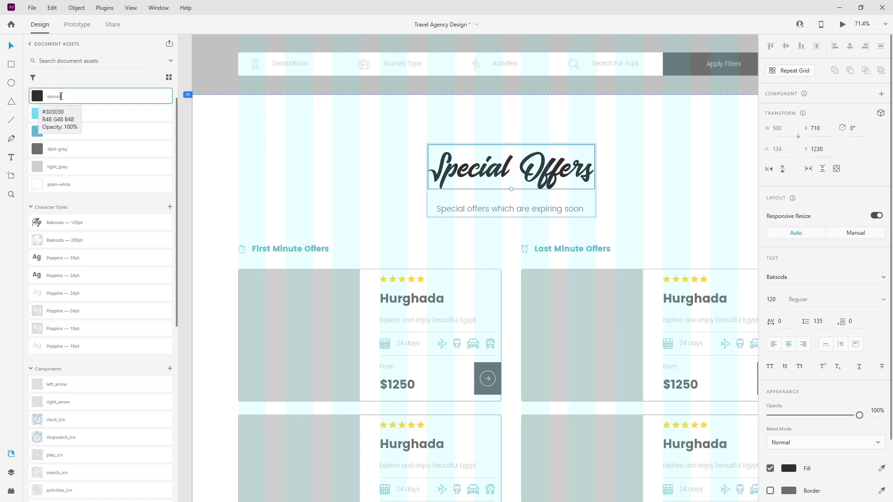
text(t-black)
key(Return)
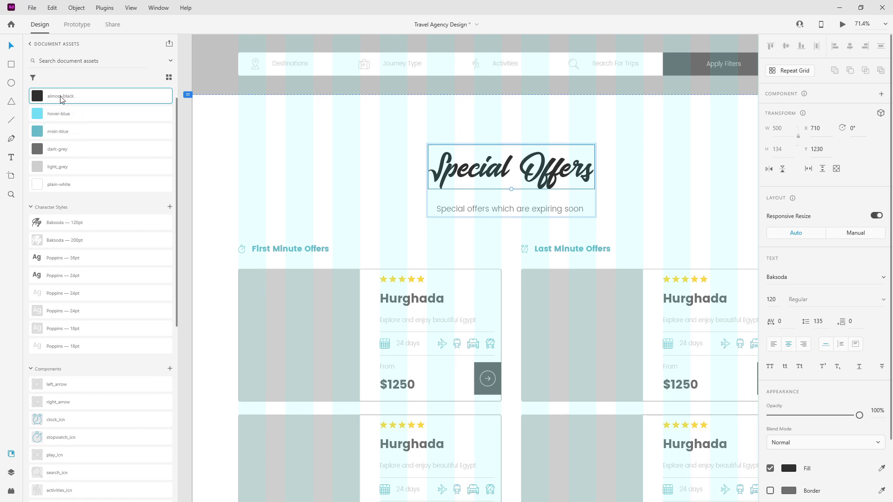
click(385, 188)
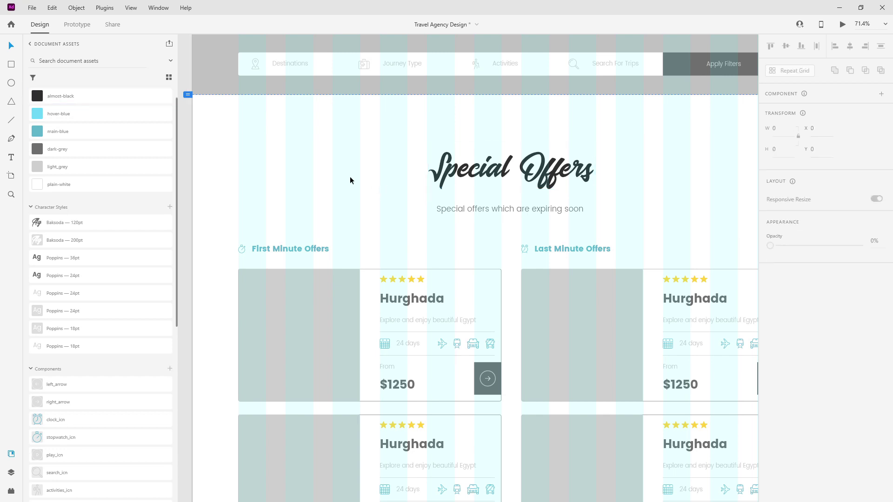
Select the European Destinations, Book your dream trip with us and Our Top Destinations titles.
scroll(322, 169, down, 3)
scroll(323, 169, down, 3)
key(ctrl+shift+apostrophe)
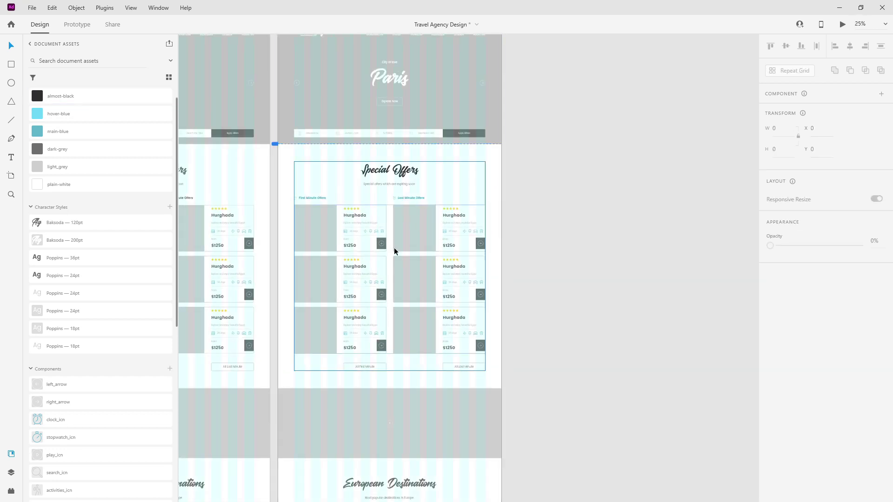
scroll(530, 228, down, 4)
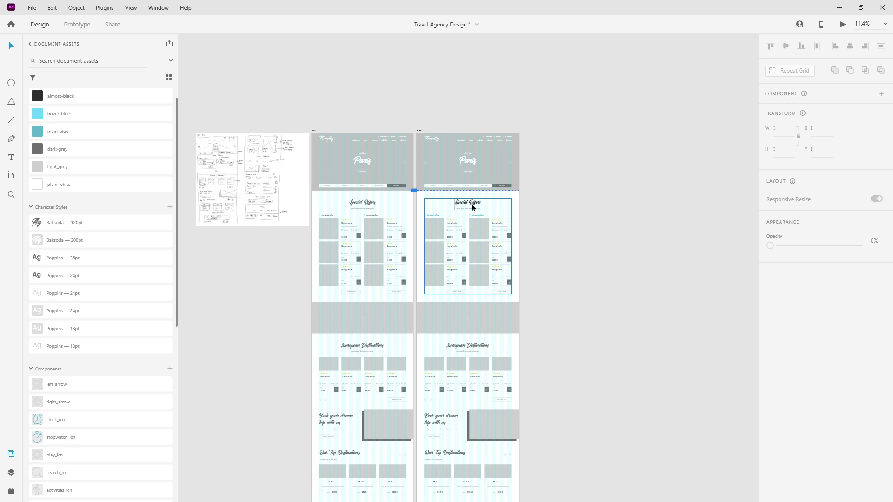
scroll(466, 209, down, 3)
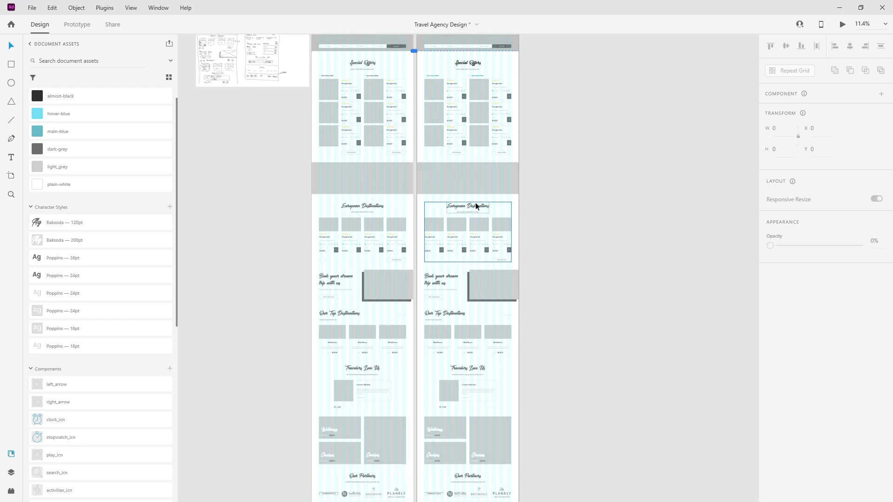
ctrl+click(476, 206)
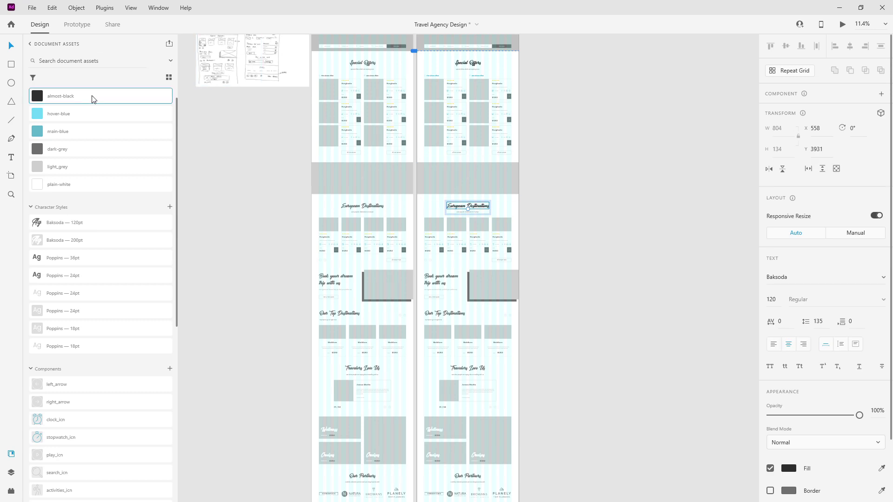
ctrl+click(446, 276)
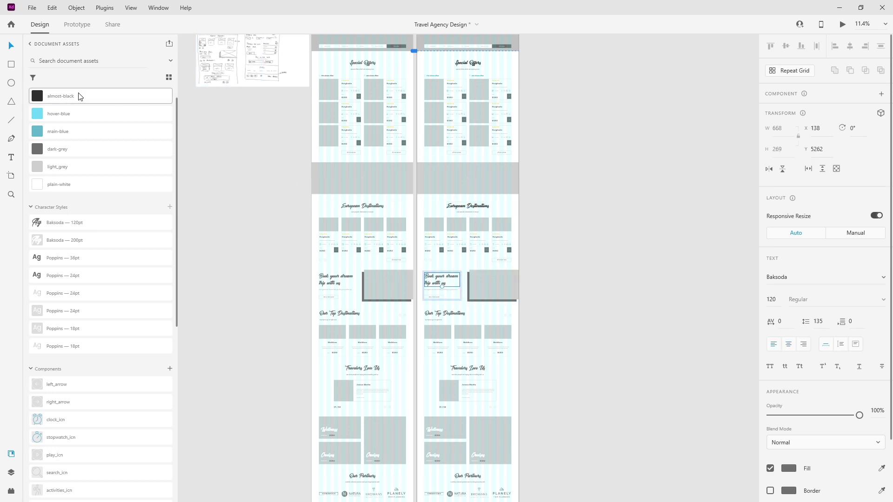
ctrl+click(453, 311)
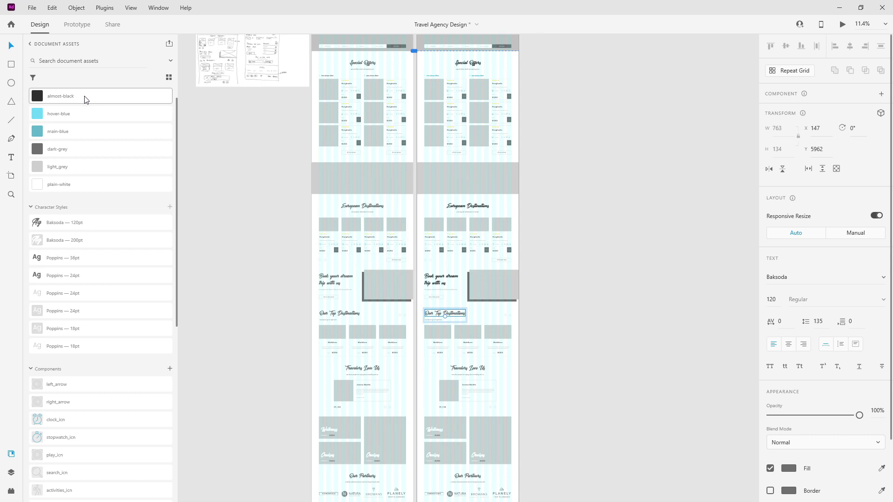
scroll(411, 263, down, 5)
Give the Travelers Love Us, Our Partners and There's a perfect trip for everyone titles almost-black.
ctrl+click(482, 202)
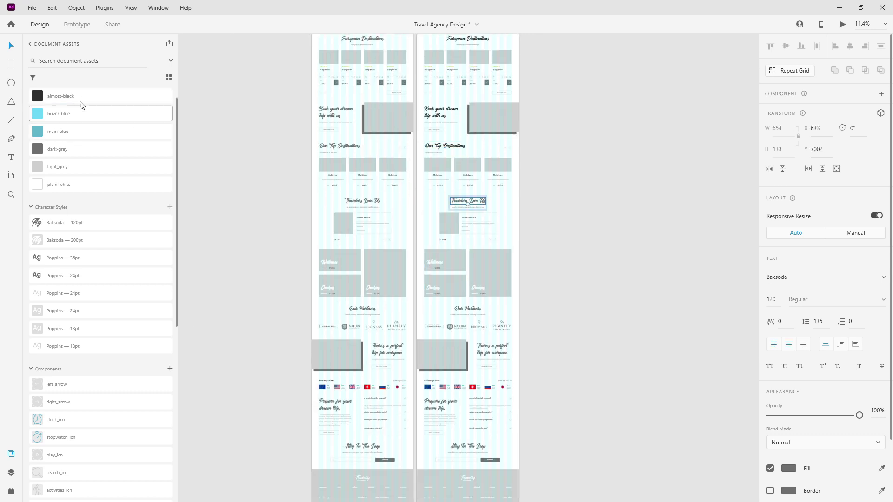
ctrl+click(472, 310)
click(95, 104)
ctrl+click(500, 351)
click(79, 103)
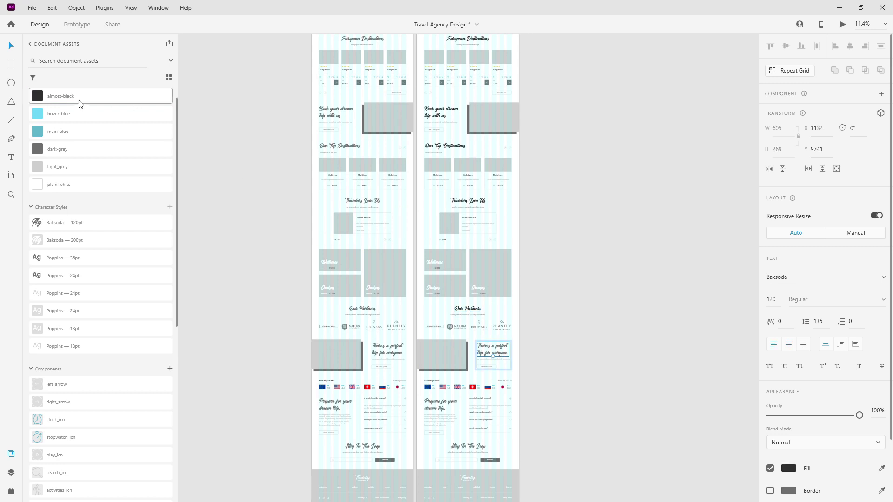
ctrl+click(443, 404)
Apply almost-black to the Prepare for your dream trip and Stay In The Loop titles.
click(106, 96)
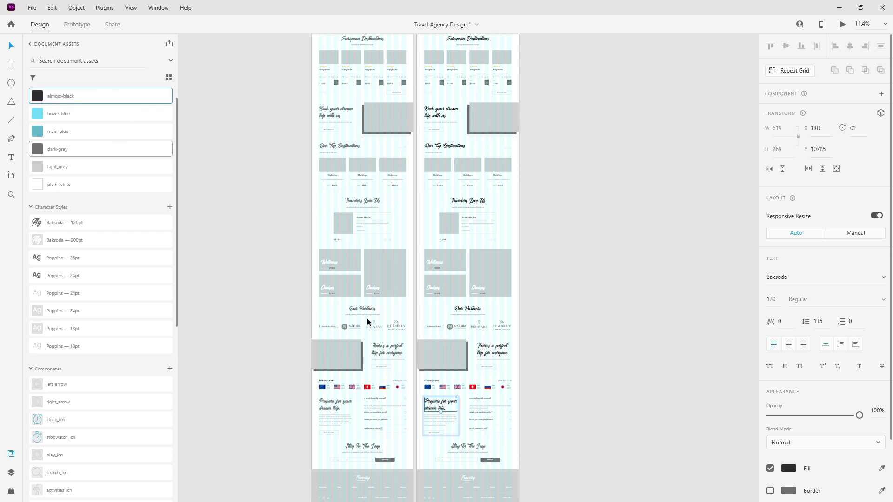
ctrl+click(469, 447)
click(83, 101)
Scroll back to the top of the homepage and show the layer list.
scroll(442, 298, up, 5)
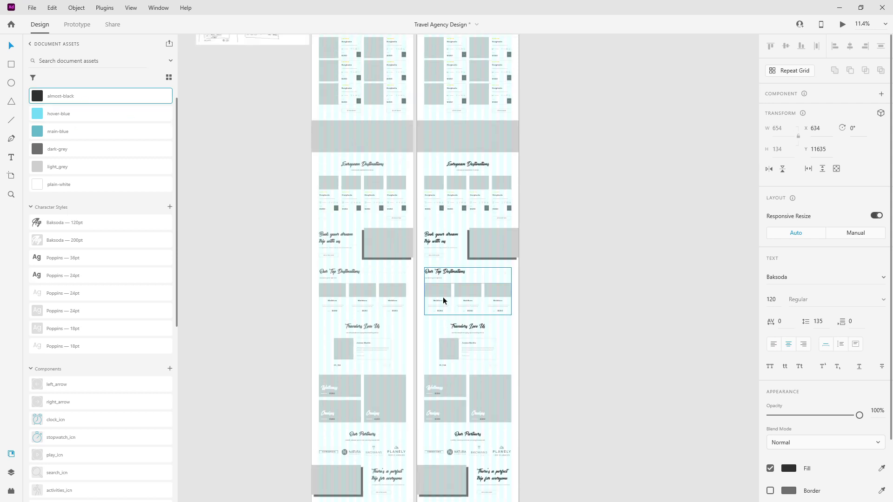
scroll(443, 301, up, 1)
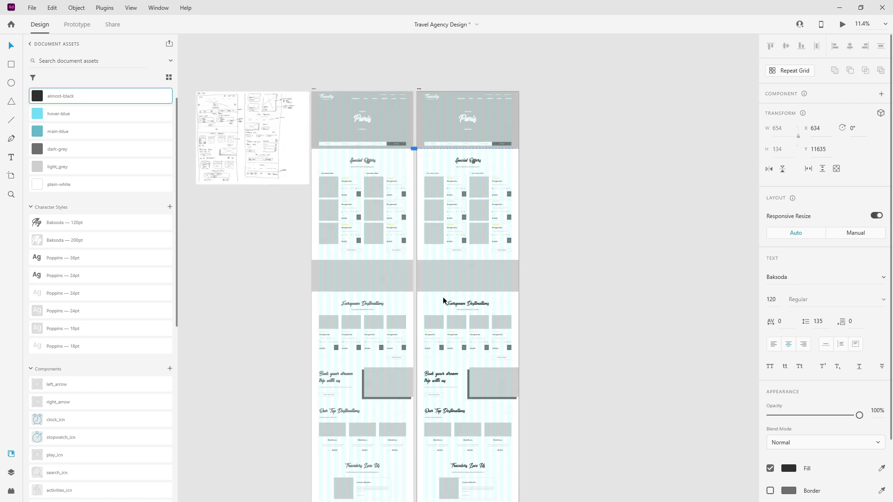
scroll(443, 297, up, 1)
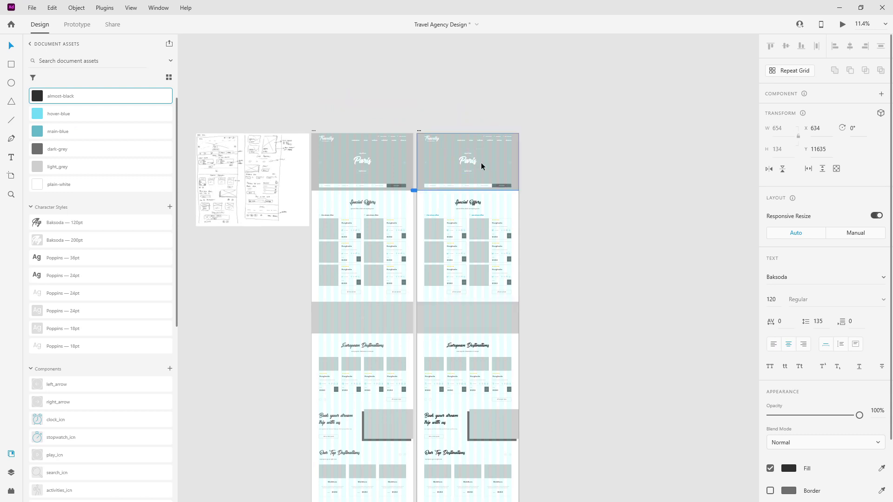
scroll(452, 137, up, 4)
scroll(517, 188, up, 1)
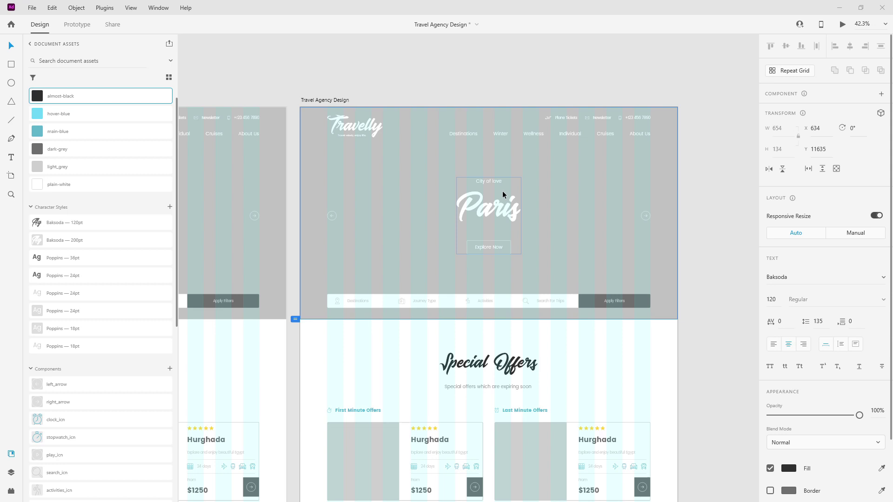
click(11, 473)
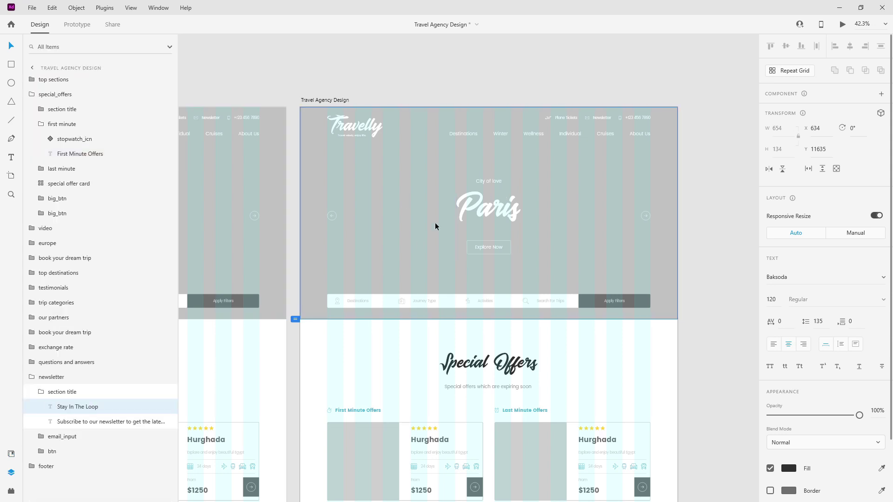
Collapse the special_offers and newsletter groups and expand the top sections group.
click(48, 124)
click(36, 97)
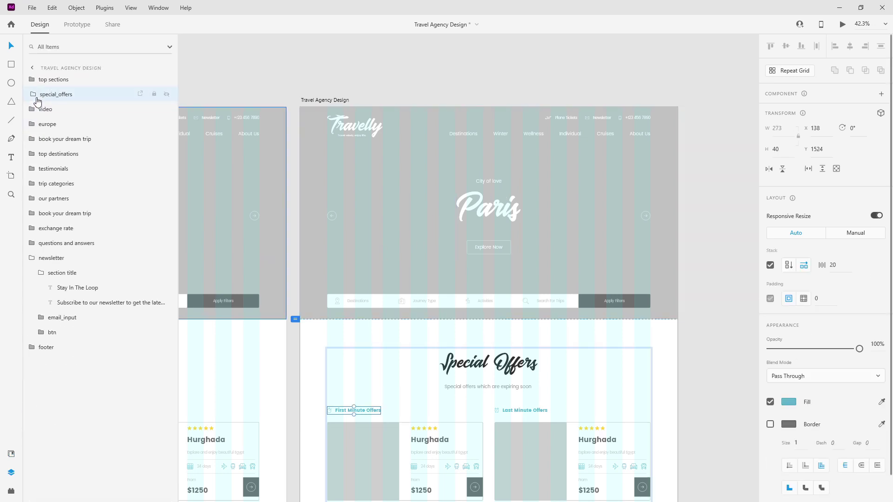
click(38, 99)
click(33, 258)
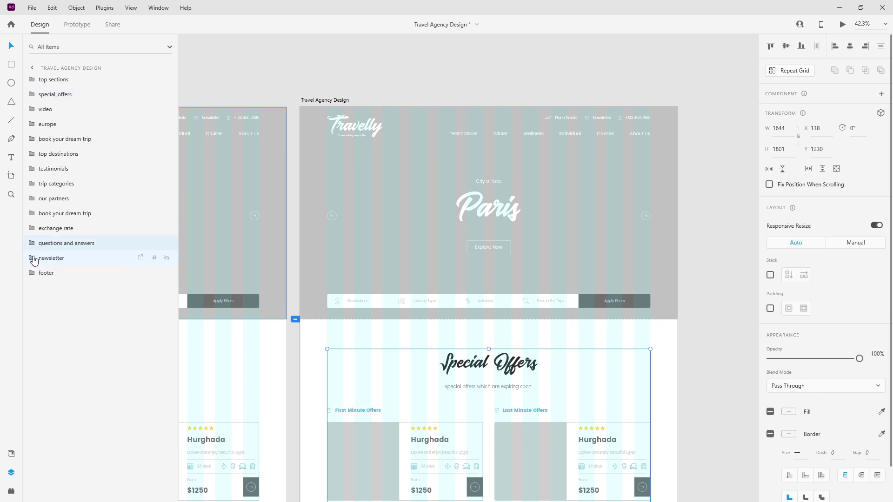
click(58, 80)
click(31, 80)
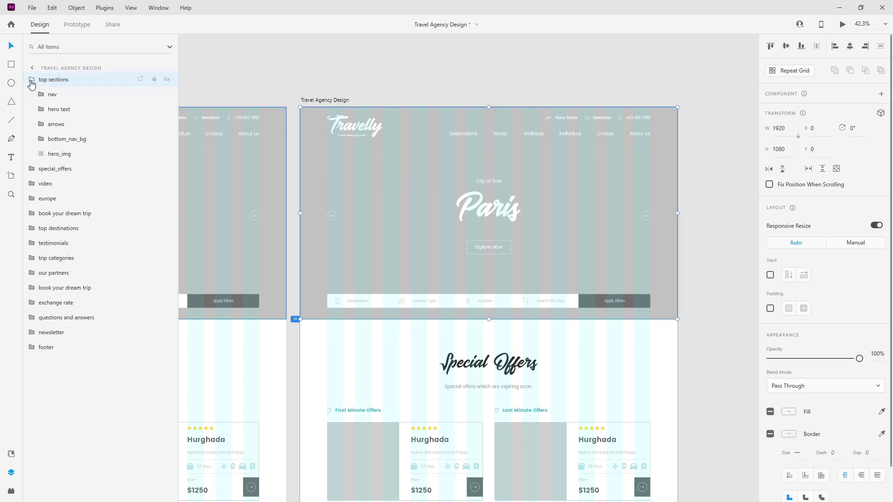
Duplicate hero_img and name the copy hero_img_color_overlay.
click(77, 154)
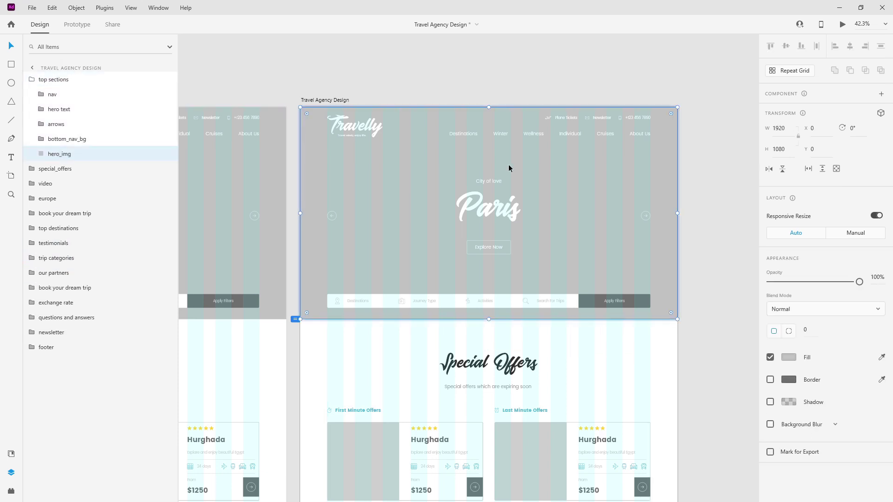
key(ctrl+d)
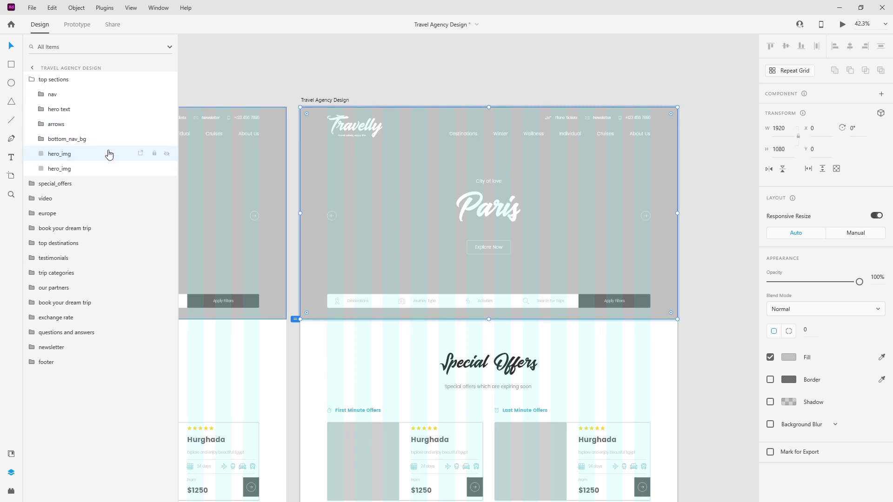
double_click(66, 156)
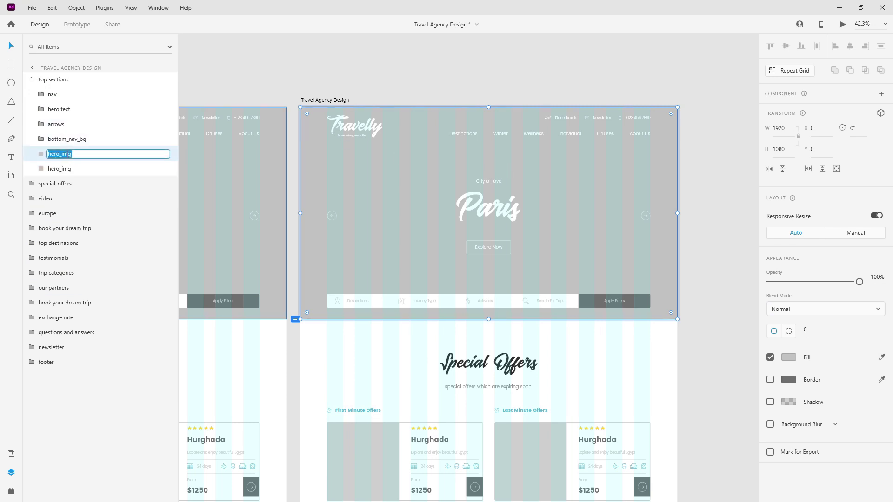
key(End)
text(_color_overlay)
key(Return)
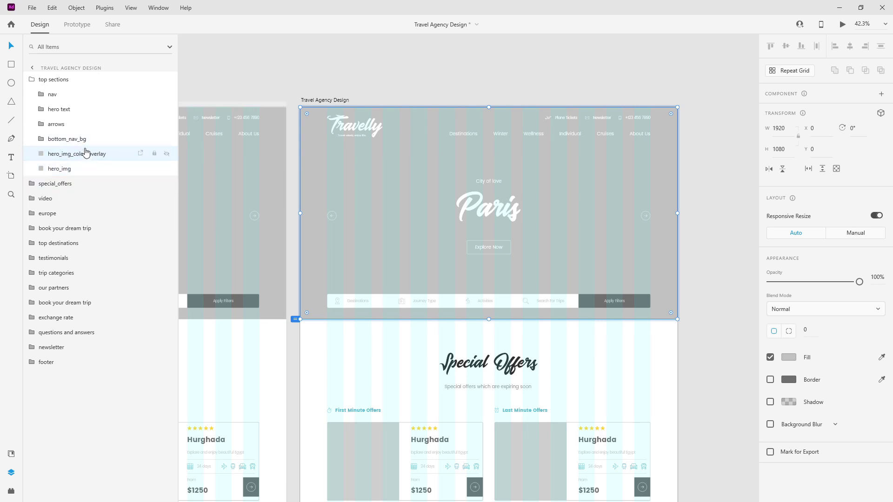
click(13, 455)
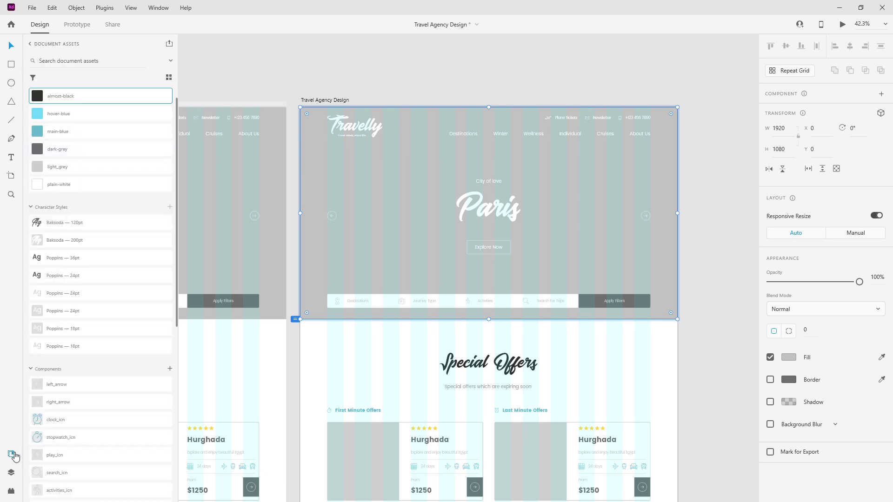
Make the hero overlay near-black at 70% opacity, hide it, and drop the Paris photo into hero_img.
click(81, 98)
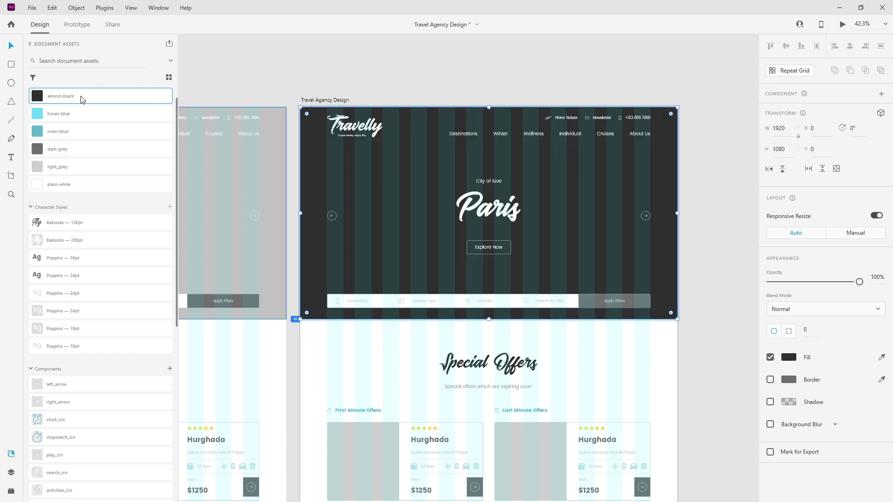
key(7)
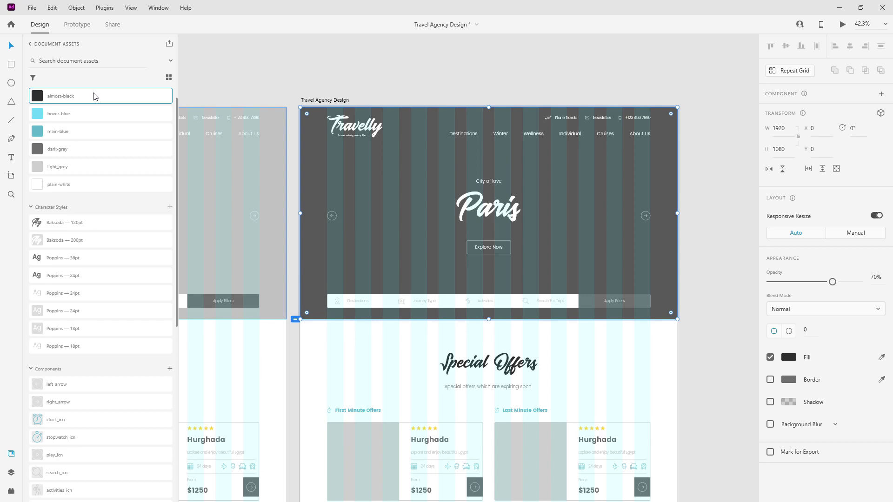
click(11, 473)
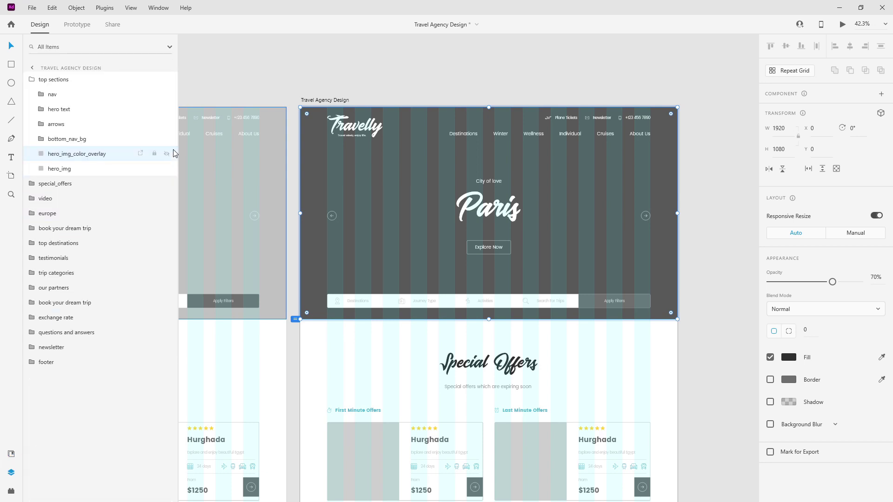
click(166, 153)
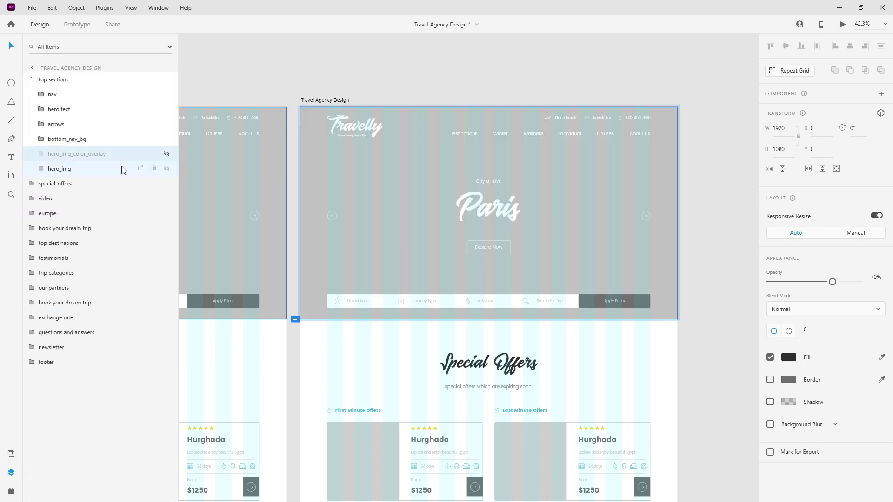
click(123, 169)
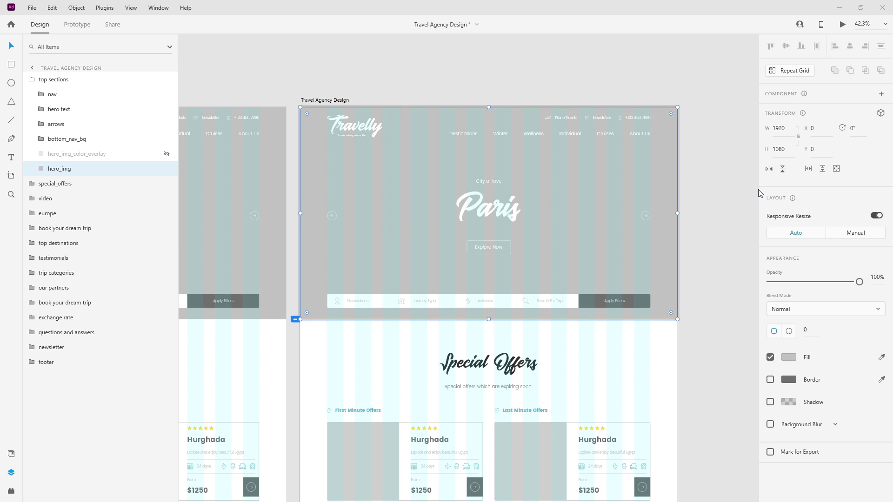
drag(558, 162, 559, 167)
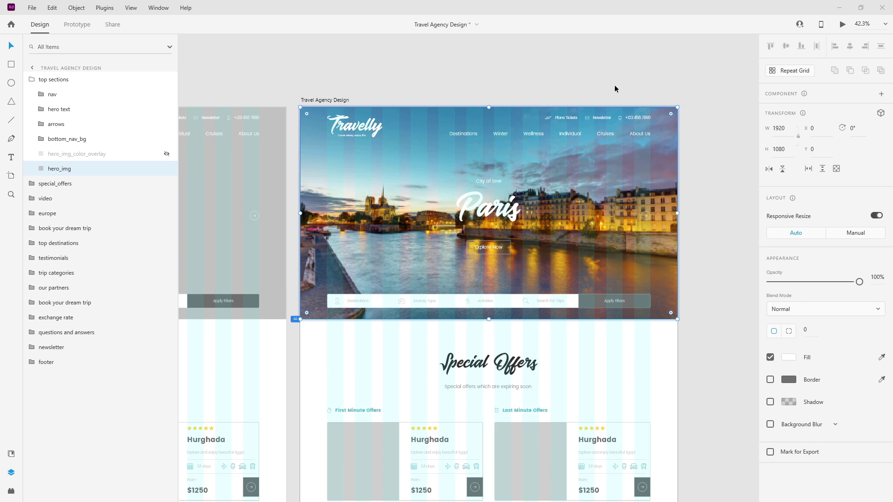
Re-apply the Paris riverside photo to hero_img and unhide the dark colour overlay.
click(338, 100)
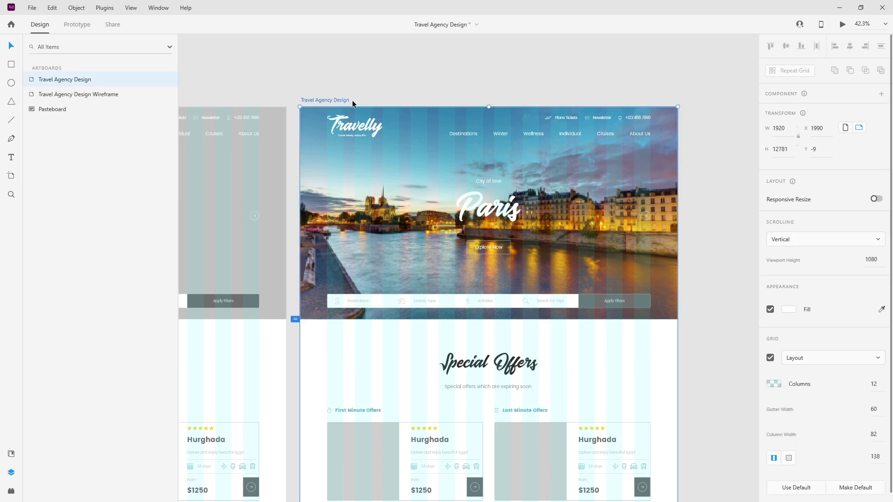
key(ctrl+z)
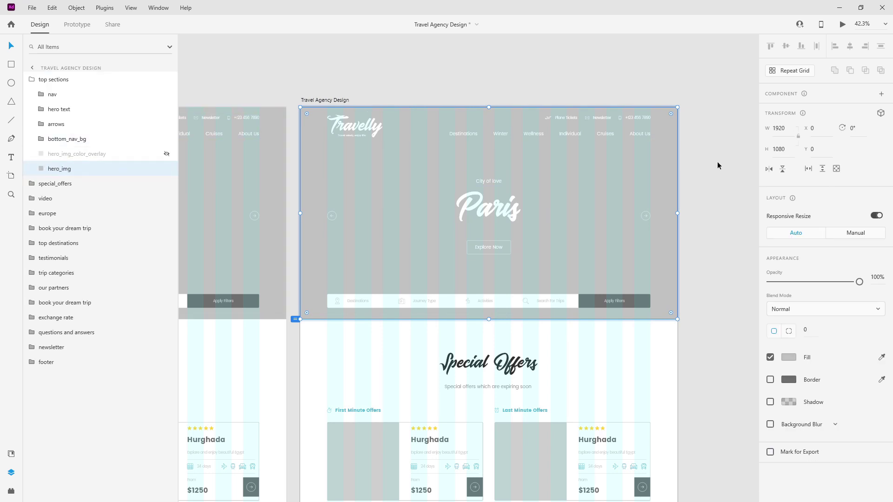
key(alt+Tab)
drag(627, 191, 610, 189)
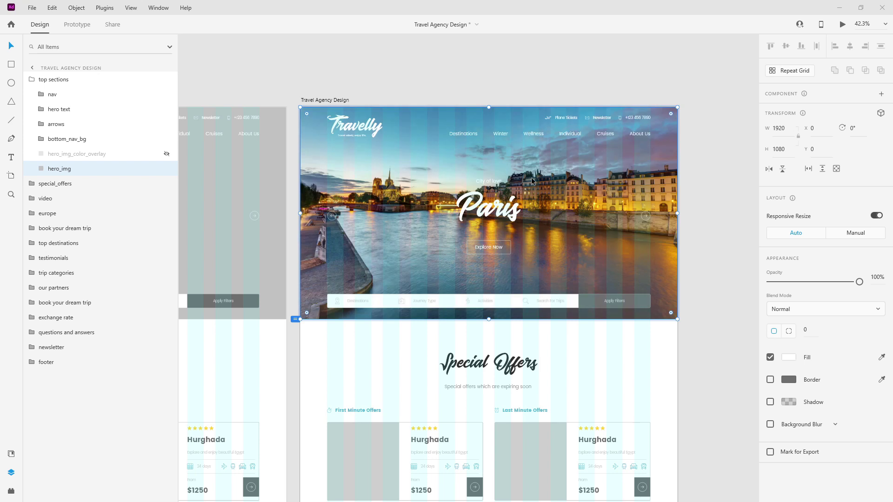
click(167, 155)
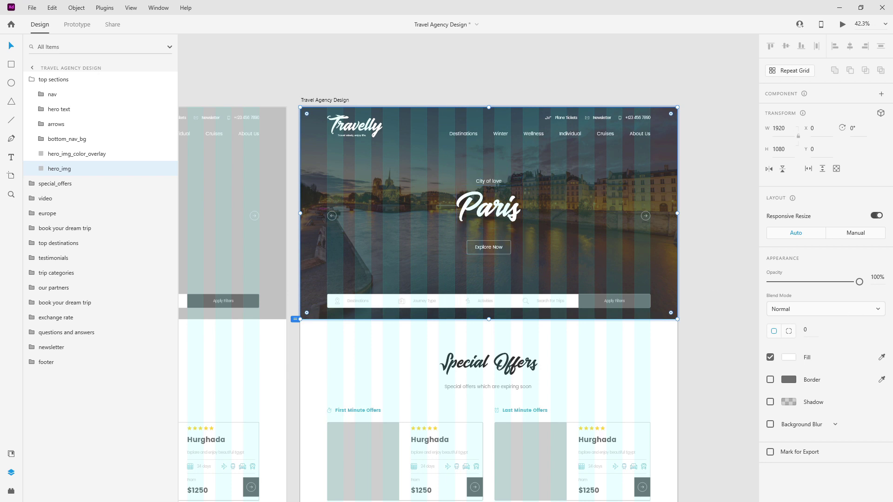
key(alt+Tab)
key(alt+Tab)
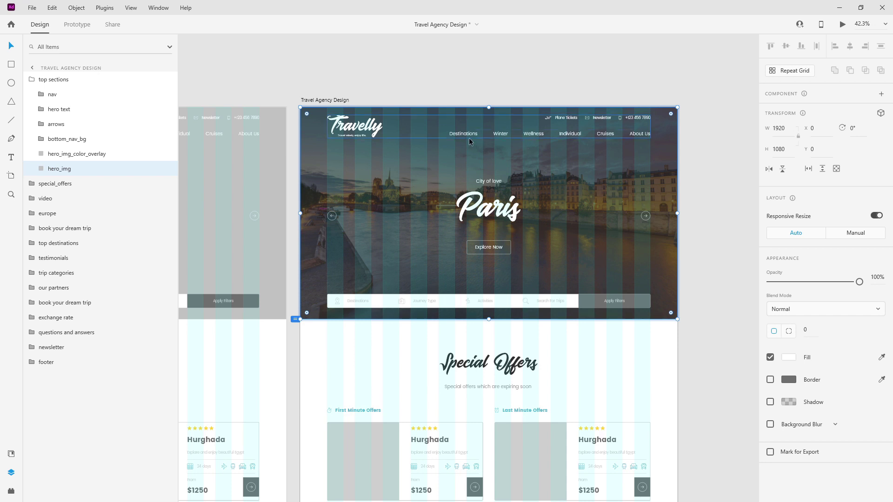
scroll(386, 160, up, 2)
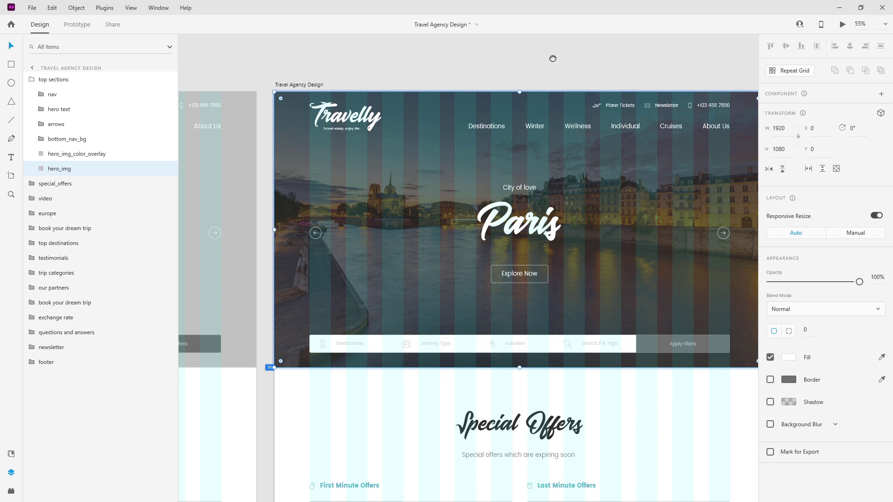
Apply the main-blue document colour to the 'City of love' hero tagline.
drag(523, 62, 509, 42)
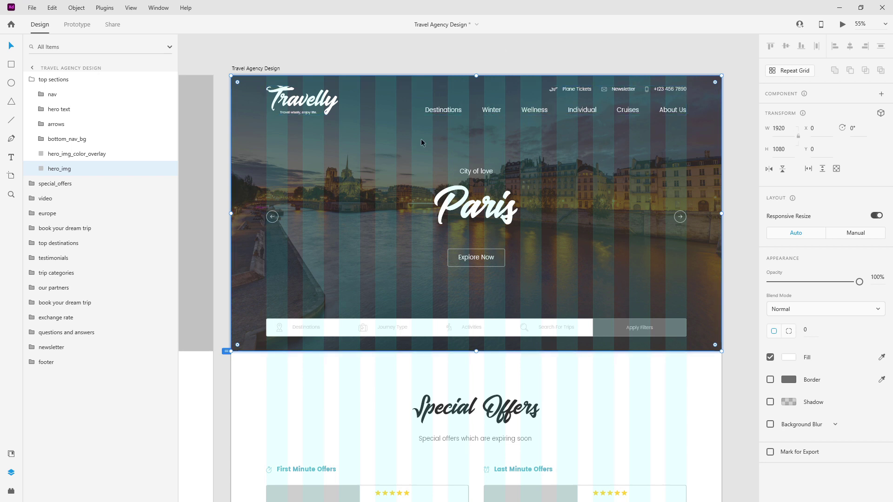
scroll(442, 145, up, 2)
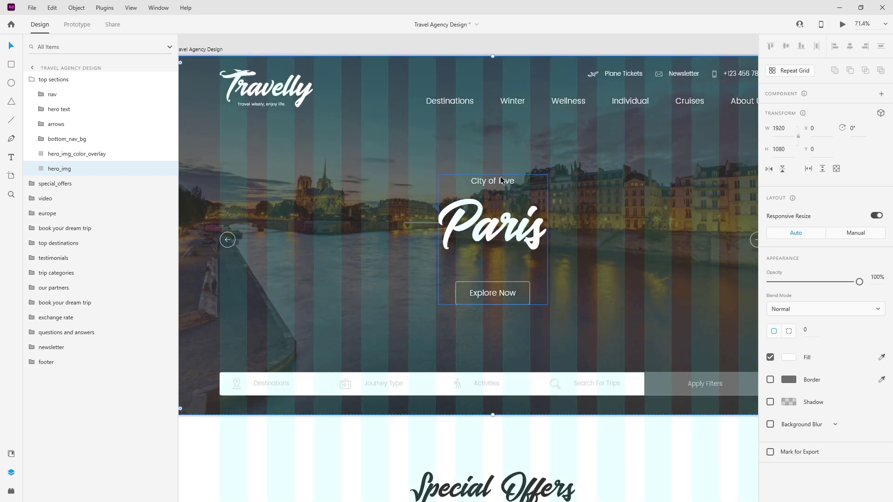
double_click(501, 177)
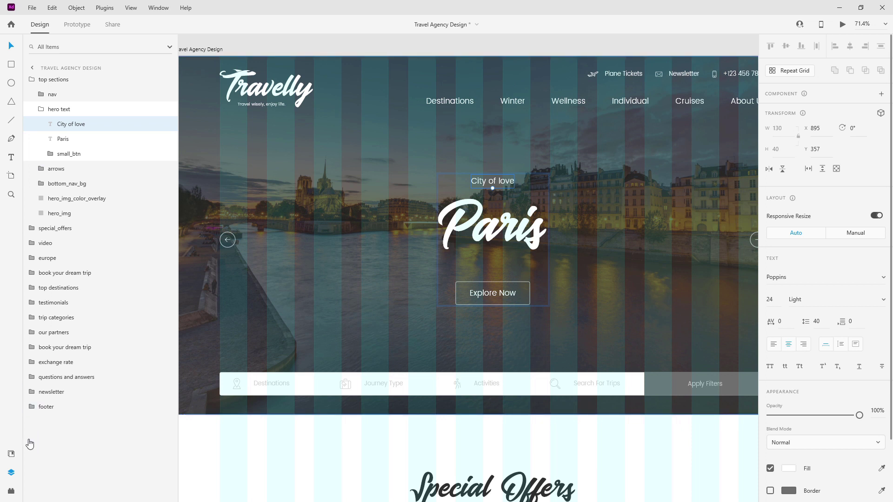
click(11, 454)
click(57, 132)
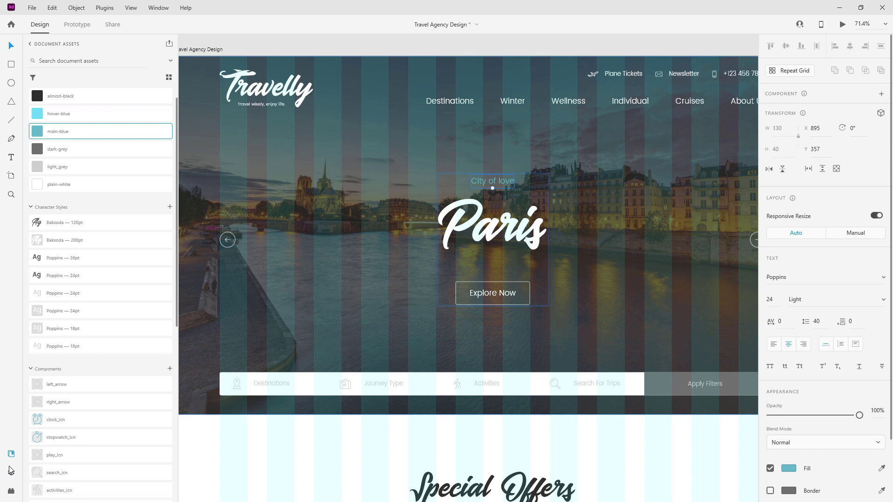
click(11, 472)
click(52, 153)
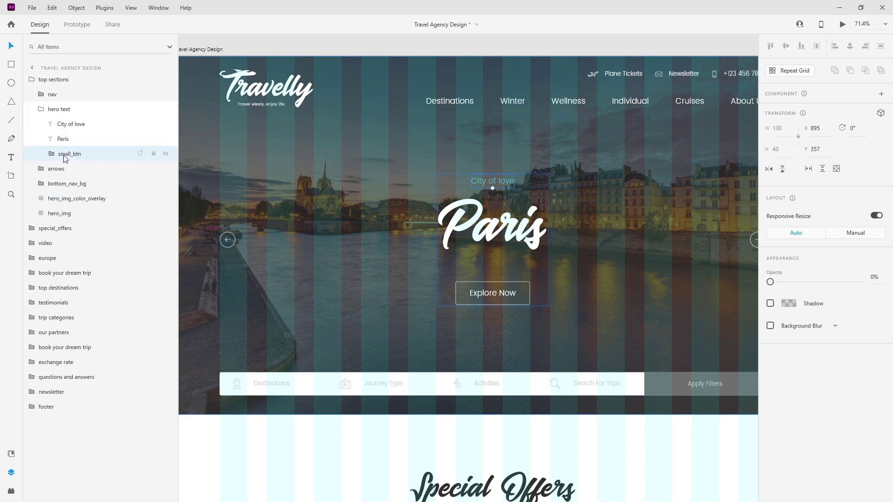
scroll(521, 295, up, 4)
Duplicate the Explore Now button's btn_bg rectangle and rename the copy btn_color.
scroll(521, 294, up, 3)
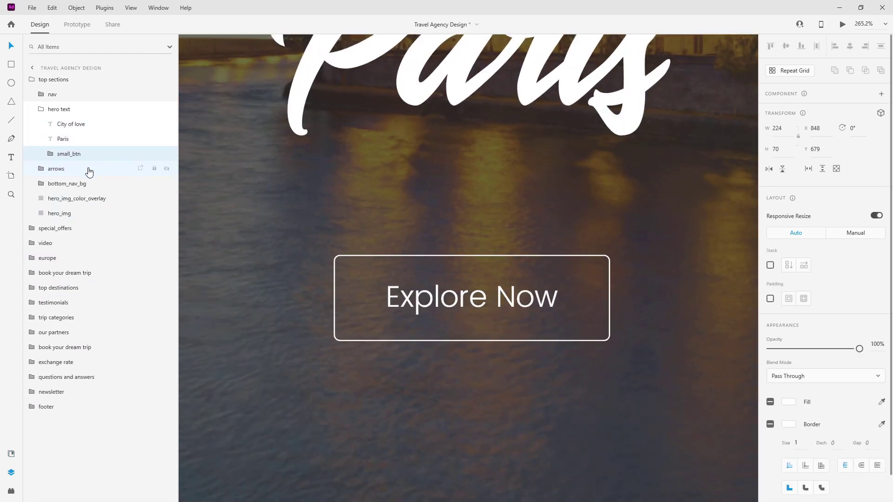
click(49, 154)
click(81, 185)
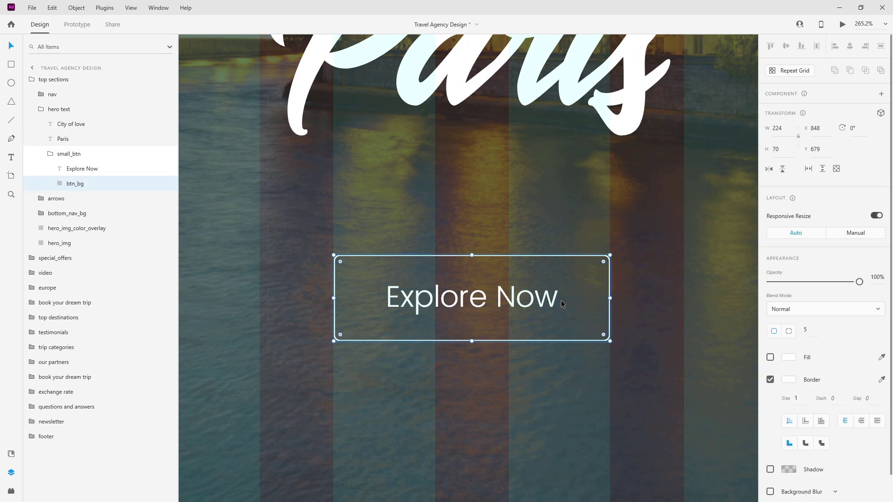
key(ctrl+d)
double_click(85, 186)
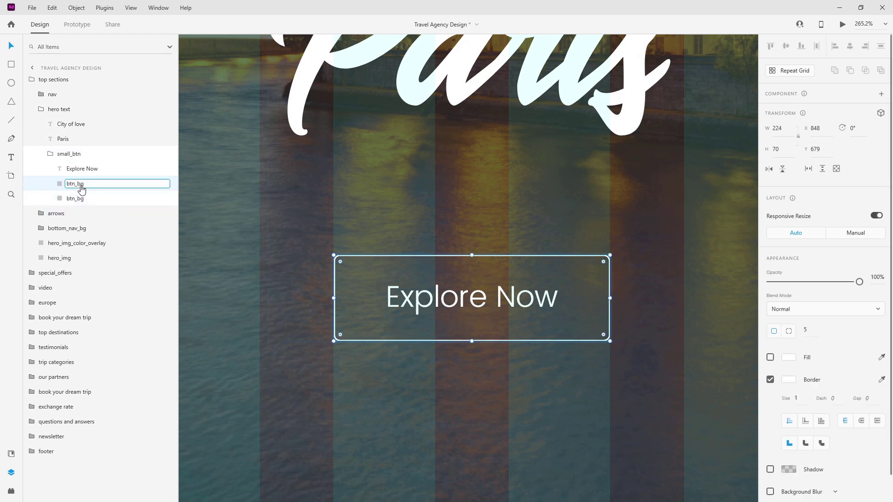
key(End)
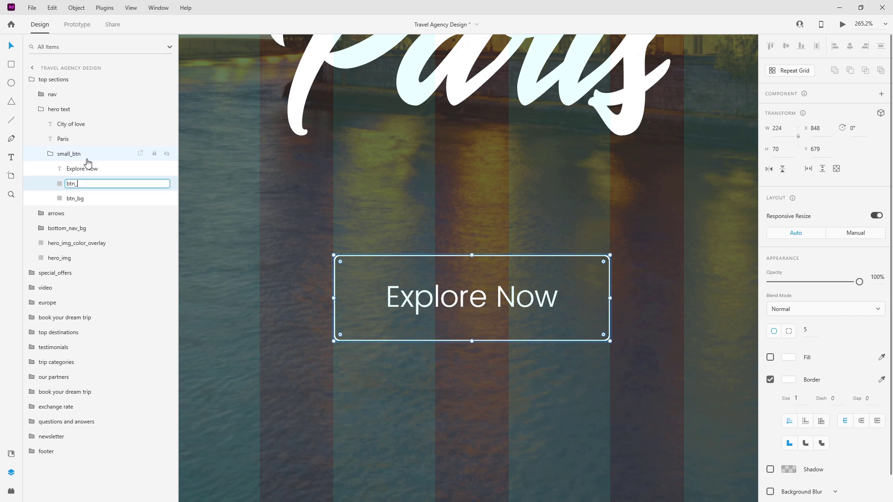
text(color)
key(Return)
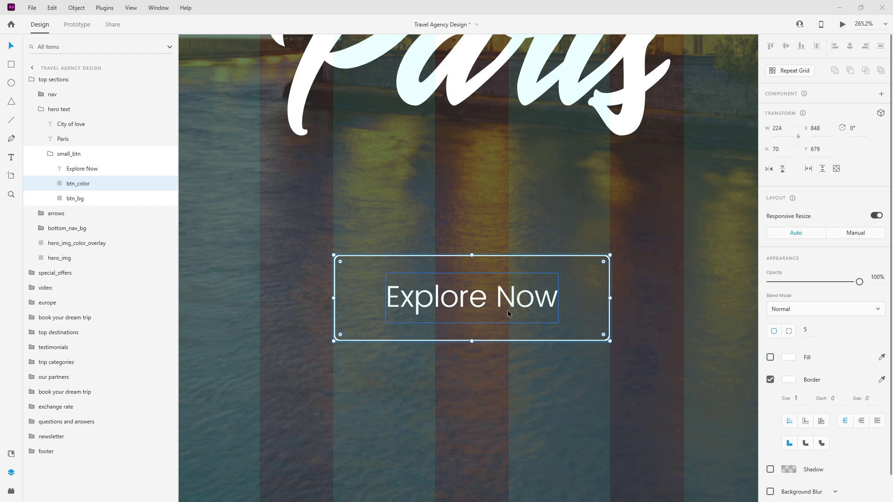
Fill btn_color with main-blue, enable its Fill and switch off its white border.
click(12, 458)
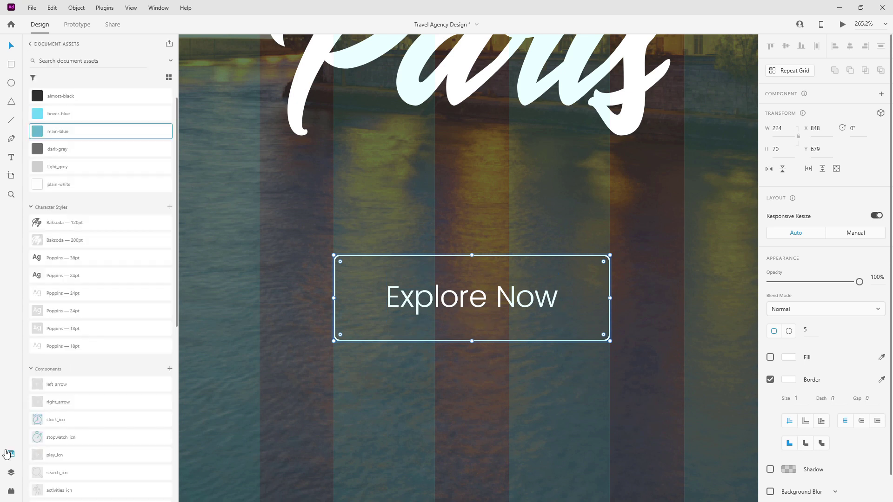
click(70, 139)
click(17, 473)
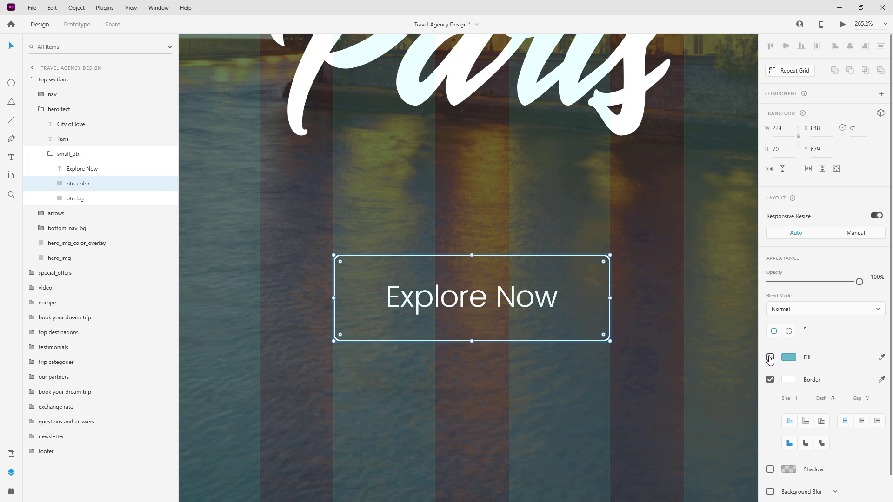
click(770, 357)
click(770, 380)
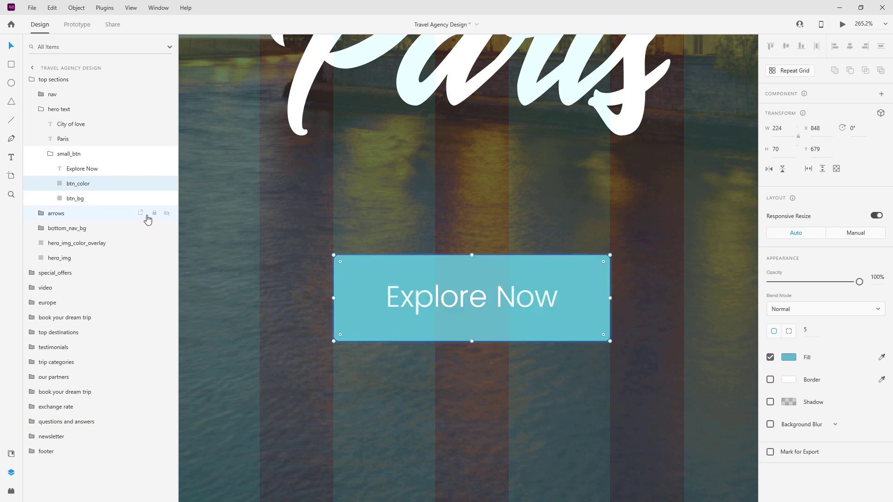
click(52, 154)
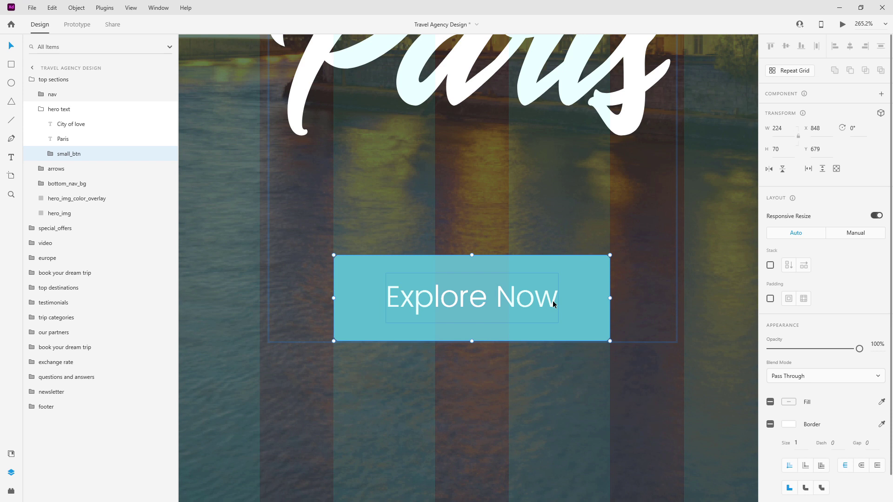
click(50, 153)
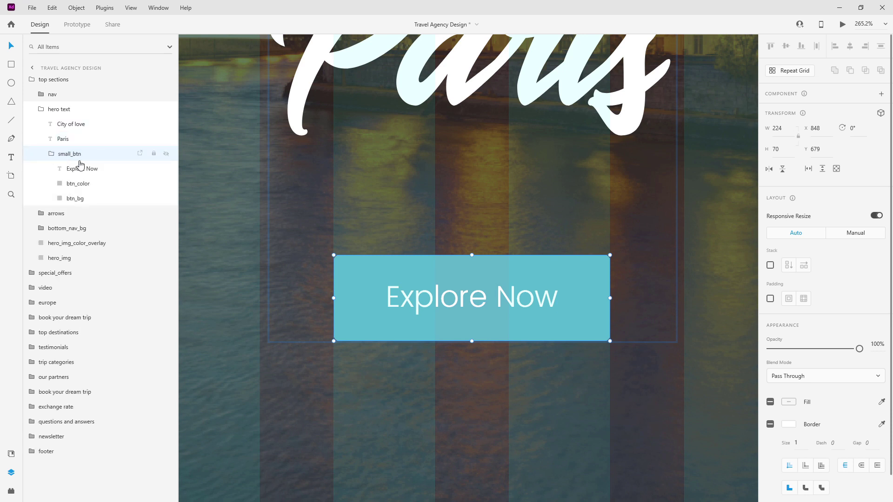
click(92, 169)
click(88, 183)
Shrink btn_color to 1 px tall and move it to the Explore Now button's bottom edge.
scroll(456, 254, up, 3)
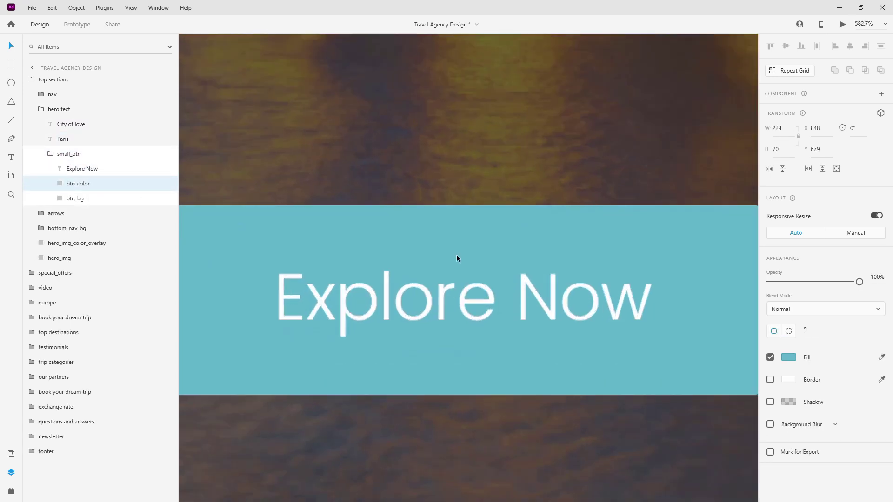
click(789, 147)
text(1)
key(Return)
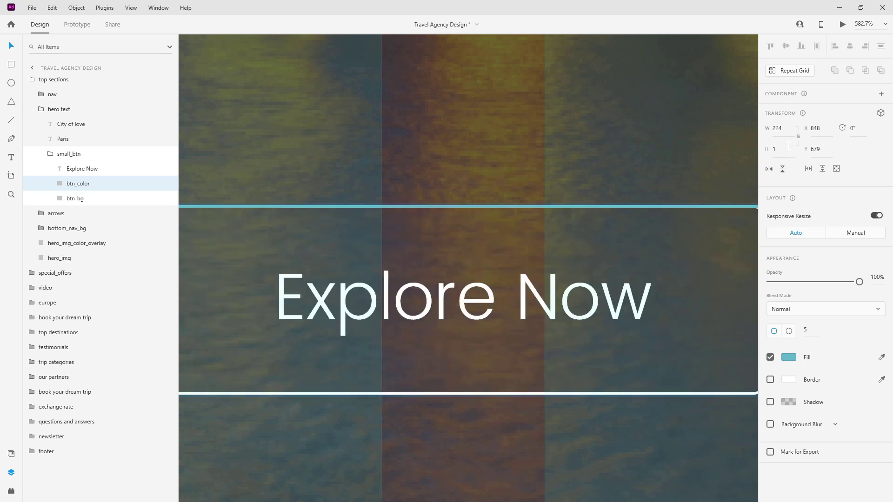
scroll(442, 193, down, 3)
drag(463, 203, 455, 312)
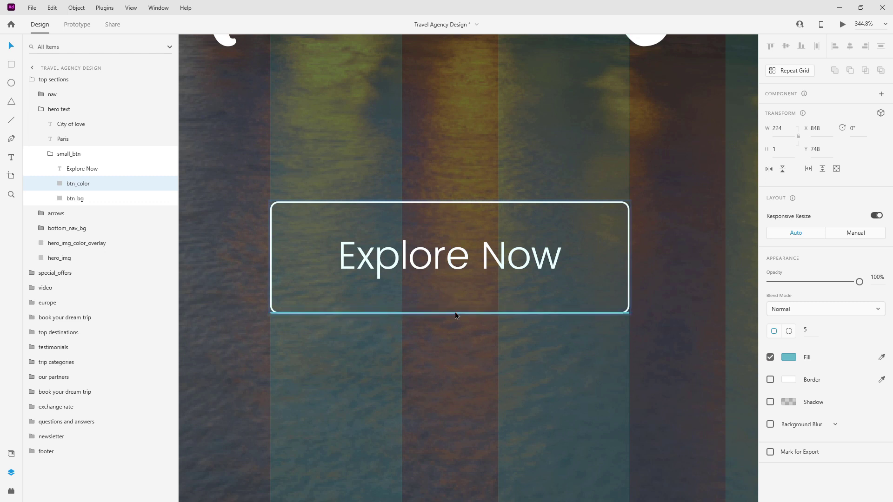
Set the btn_color line to 0% opacity and collapse the hero text layer group.
key(0)
key(0)
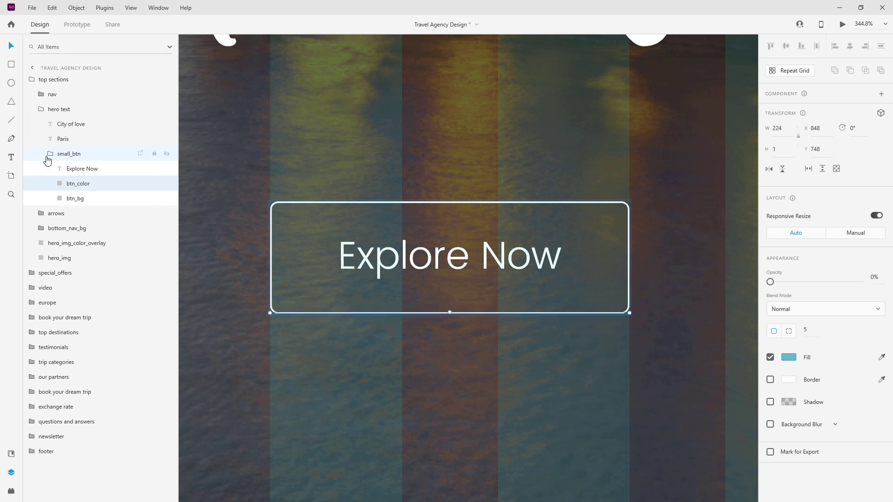
click(50, 154)
scroll(513, 247, down, 5)
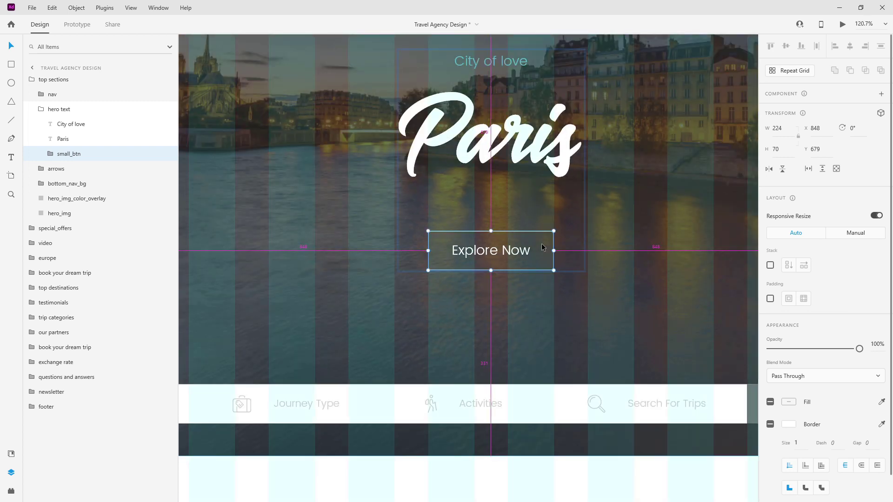
scroll(541, 247, down, 3)
scroll(541, 247, down, 3)
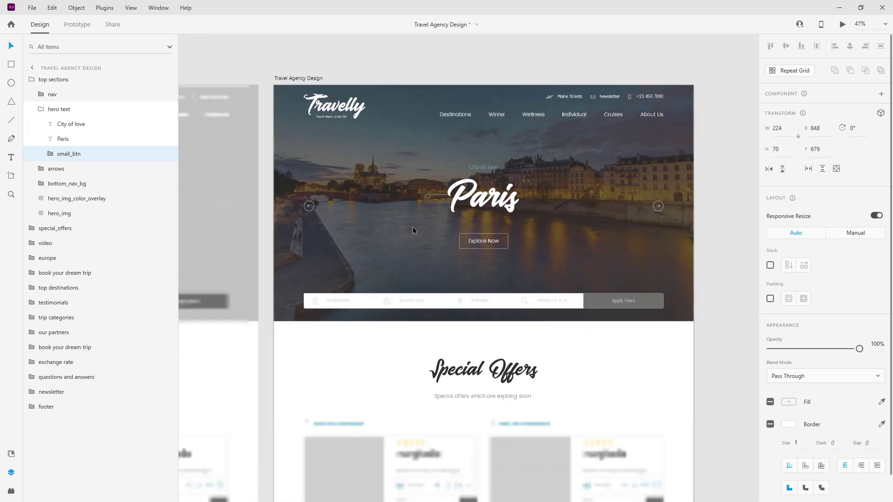
click(56, 109)
Fill the Apply Filters button's background rectangle with main-blue.
click(69, 139)
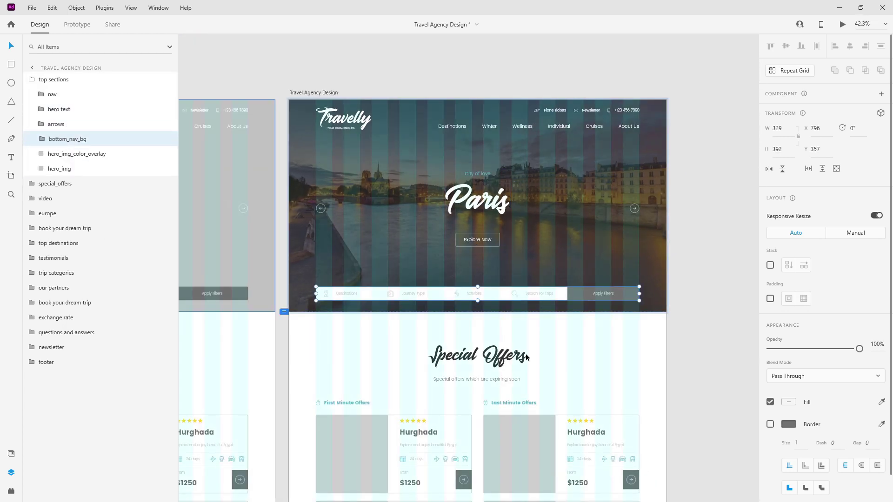
scroll(628, 298, up, 6)
scroll(629, 298, up, 2)
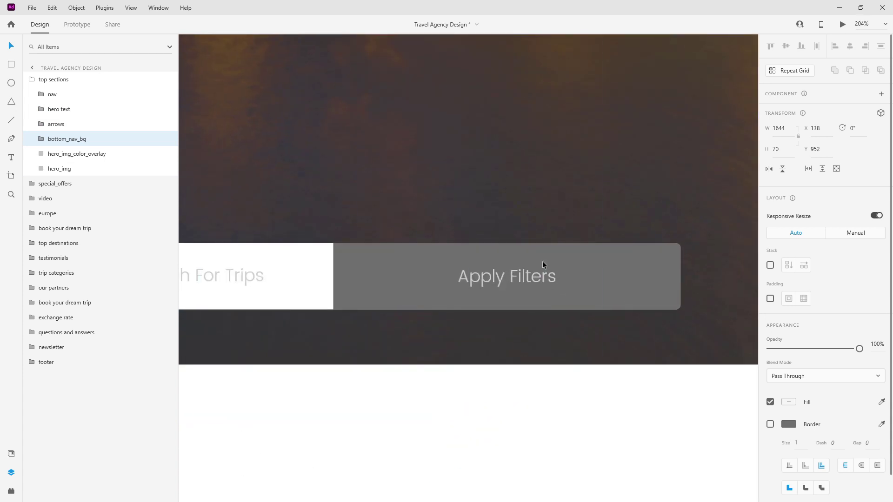
click(36, 139)
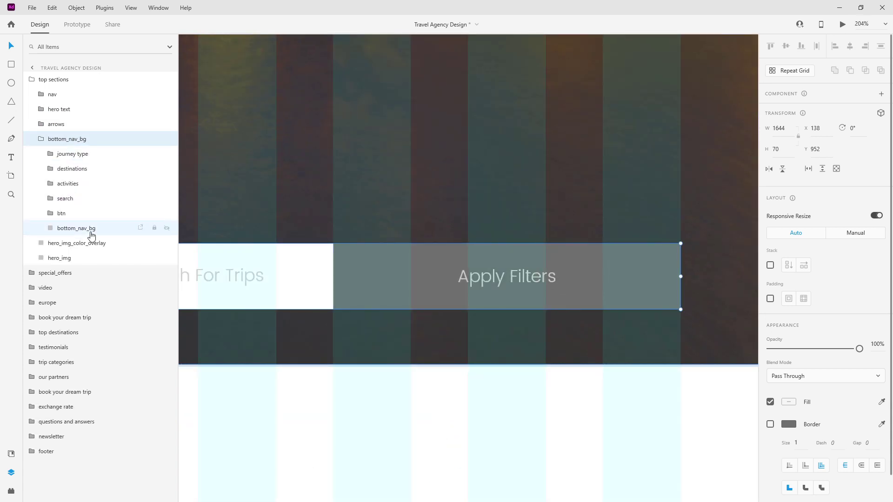
click(60, 213)
click(50, 213)
click(60, 243)
click(11, 454)
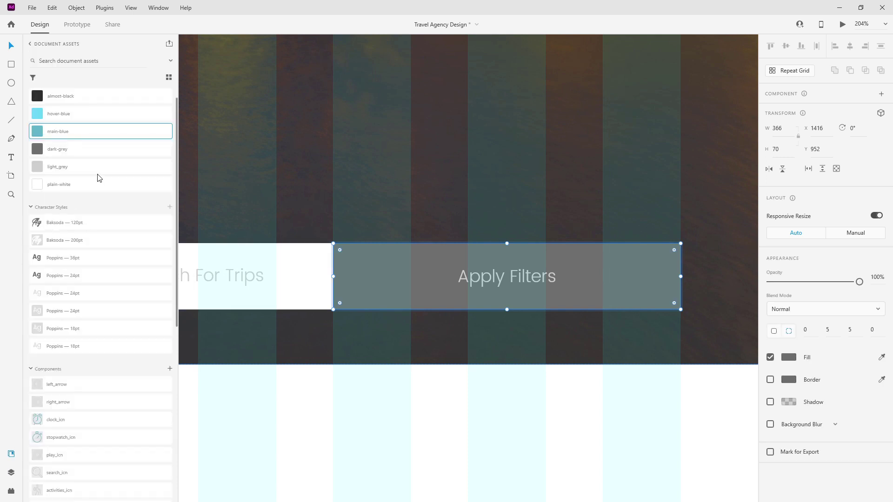
click(81, 131)
click(11, 472)
click(60, 214)
click(50, 213)
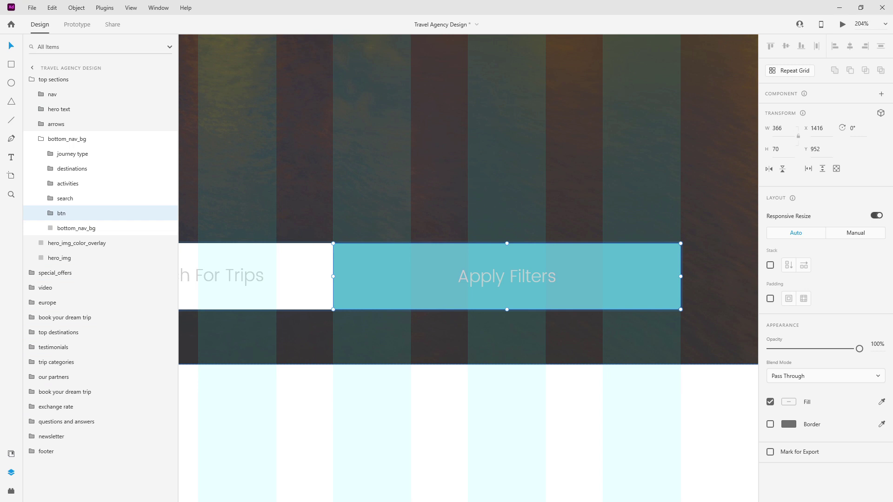
Make the Apply Filters label plain-white and collapse the filter bar layer groups.
double_click(531, 274)
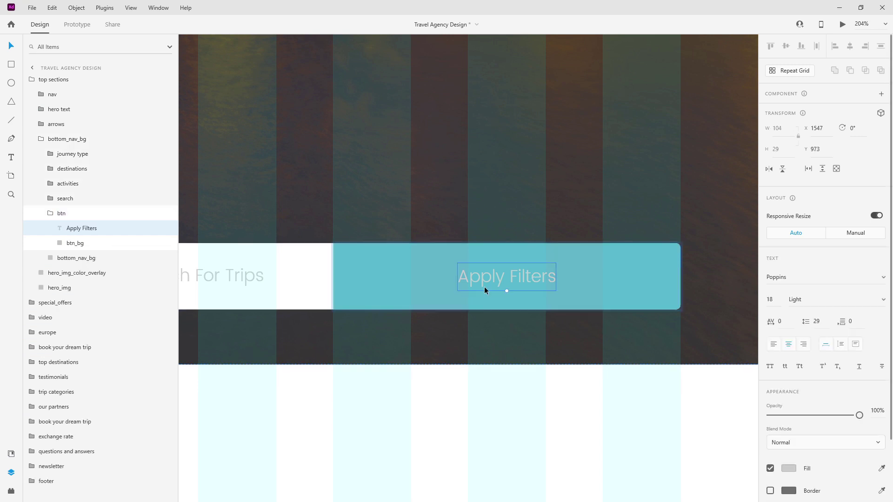
click(10, 454)
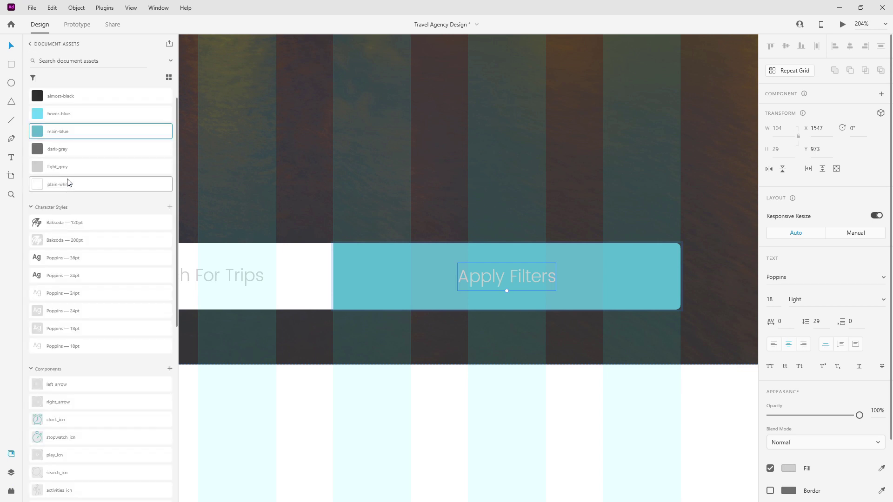
click(70, 186)
click(11, 472)
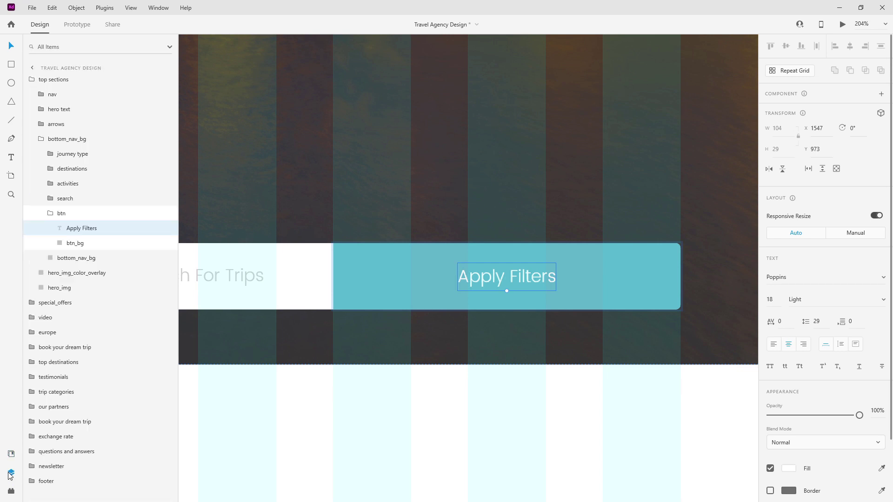
click(50, 213)
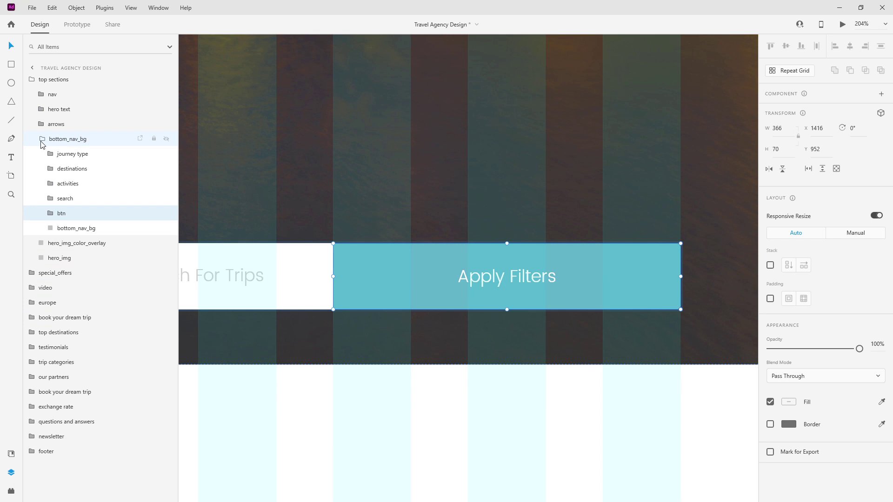
click(41, 138)
click(31, 79)
Zoom to the Special Offers section and select the Hurghada offer card repeat grid.
ctrl+scroll(475, 135, down, 8)
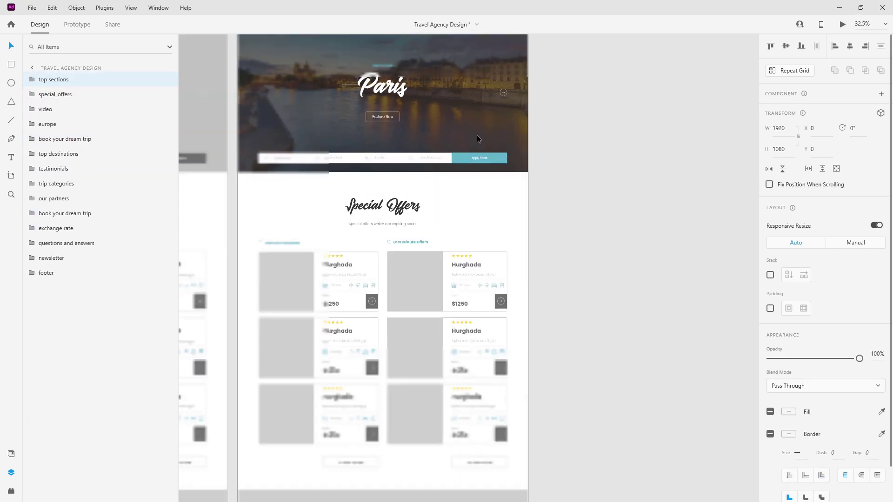
drag(322, 99, 470, 192)
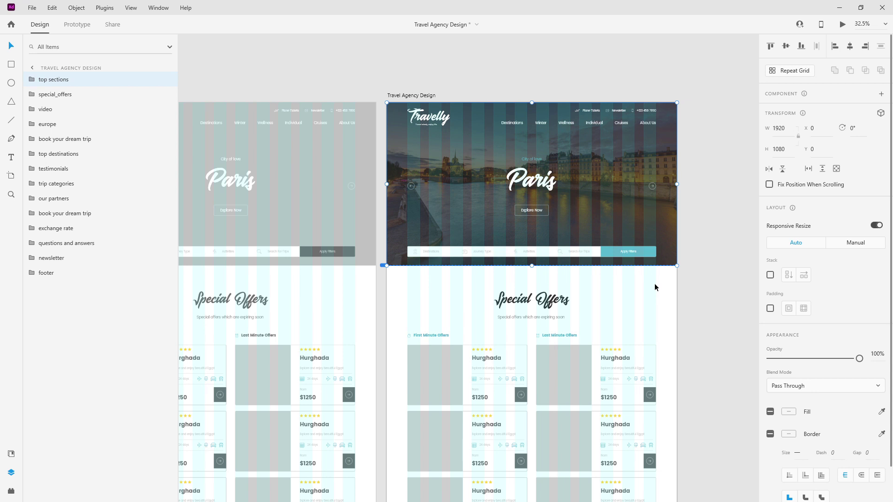
scroll(655, 287, down, 5)
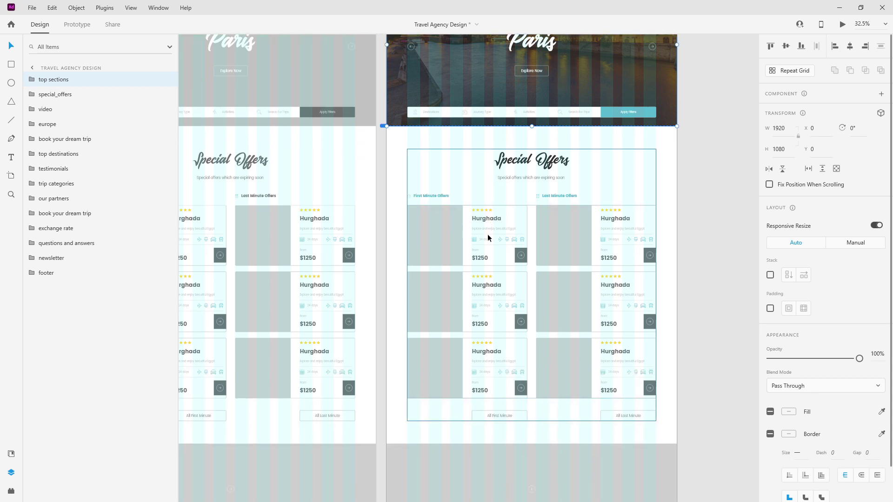
scroll(598, 240, up, 3)
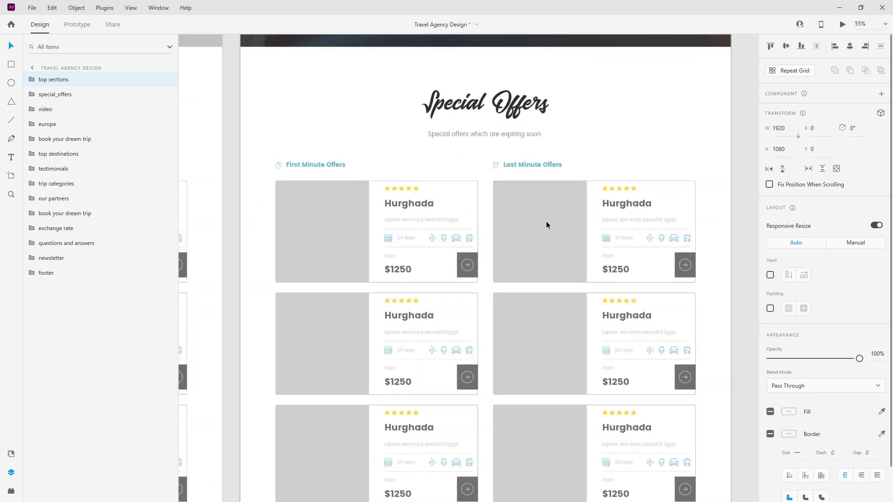
scroll(546, 221, down, 3)
double_click(322, 119)
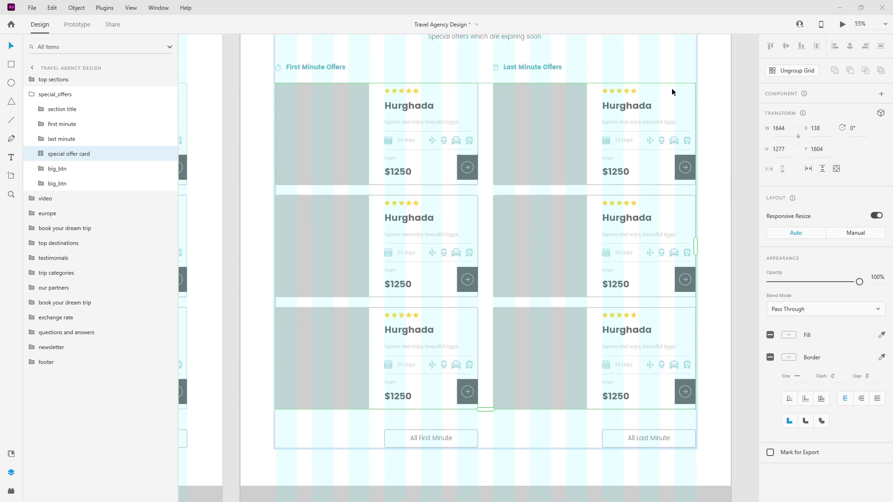
Paste the copied appearance onto the first card's special_offer_card_bg shape.
click(42, 154)
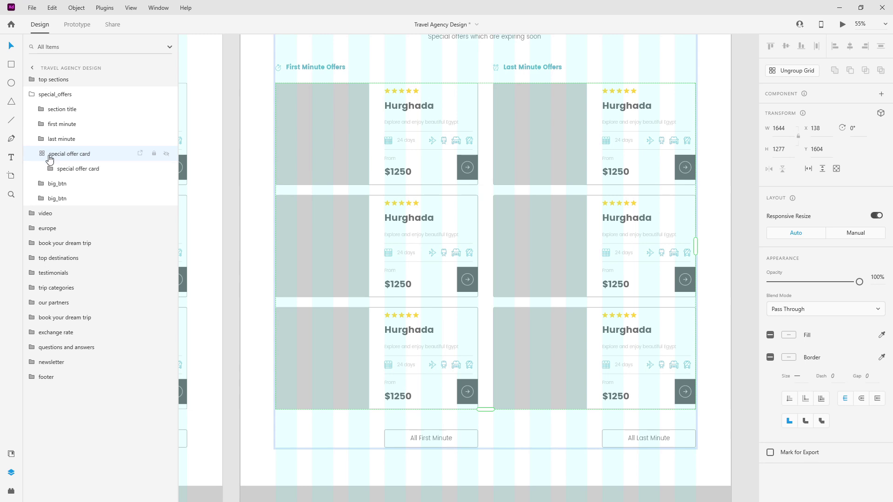
click(51, 168)
click(91, 259)
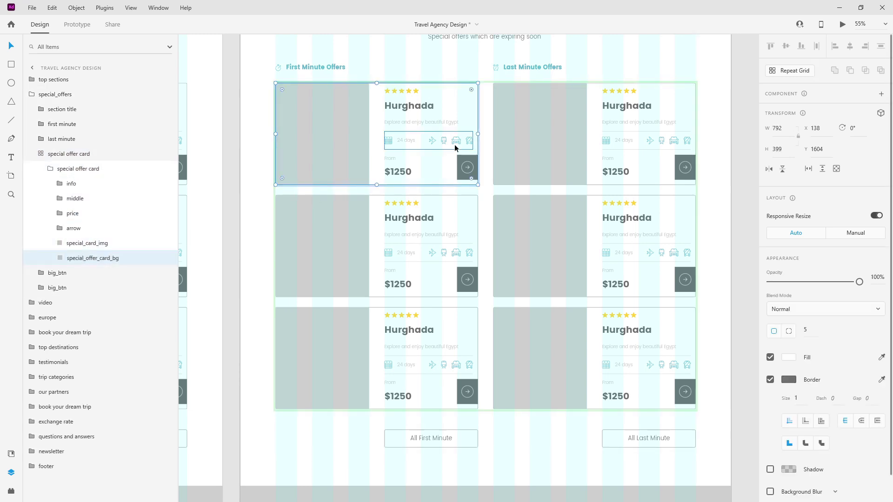
right_click(455, 110)
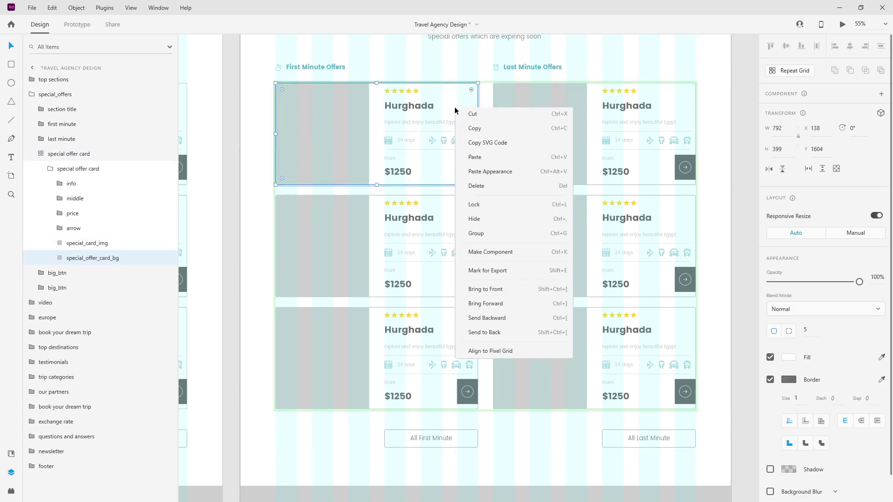
click(489, 171)
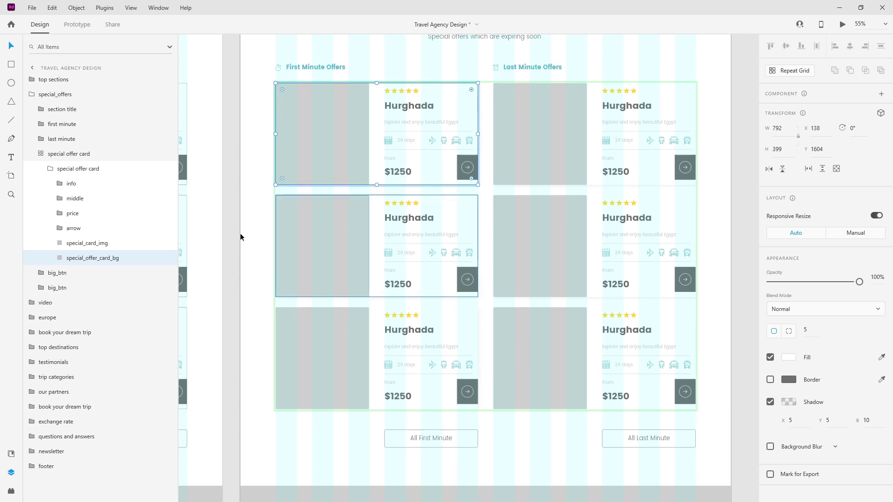
click(262, 261)
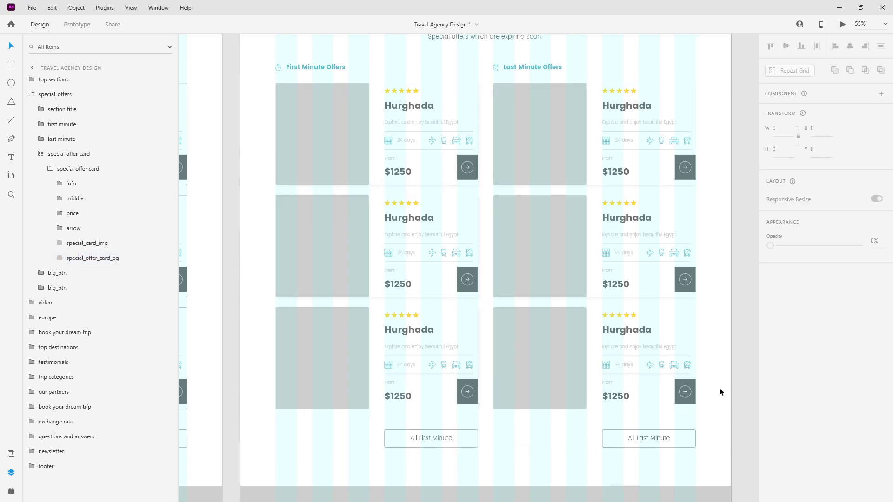
Check the card background's black drop shadow at 5% opacity, offset 5/5, blur 10.
click(109, 265)
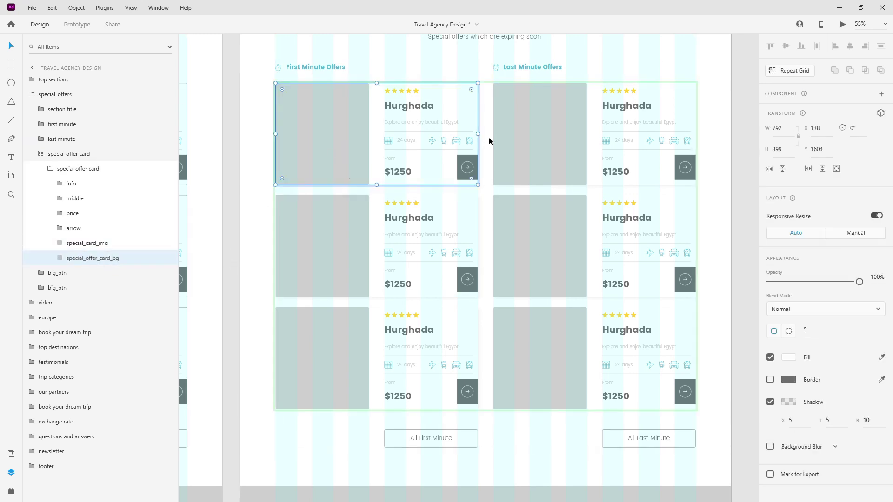
click(790, 403)
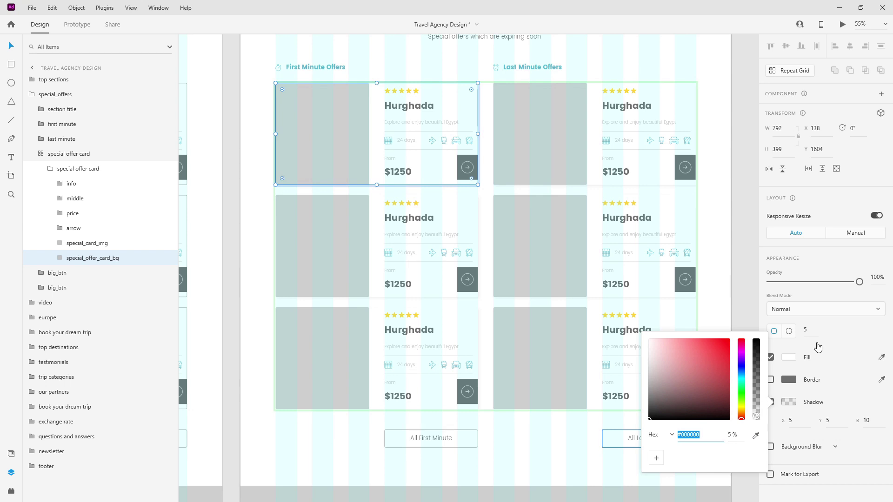
click(75, 251)
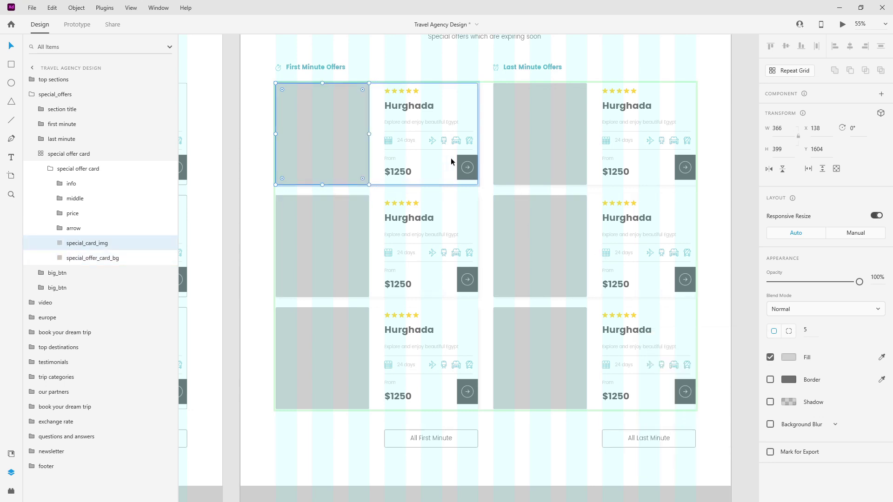
double_click(467, 162)
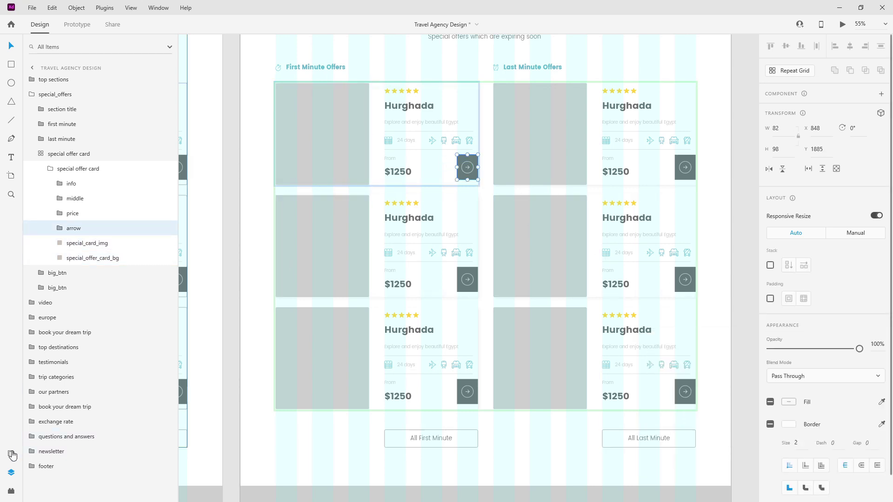
Apply main-blue to the offer cards' arrow button group.
click(11, 453)
click(65, 131)
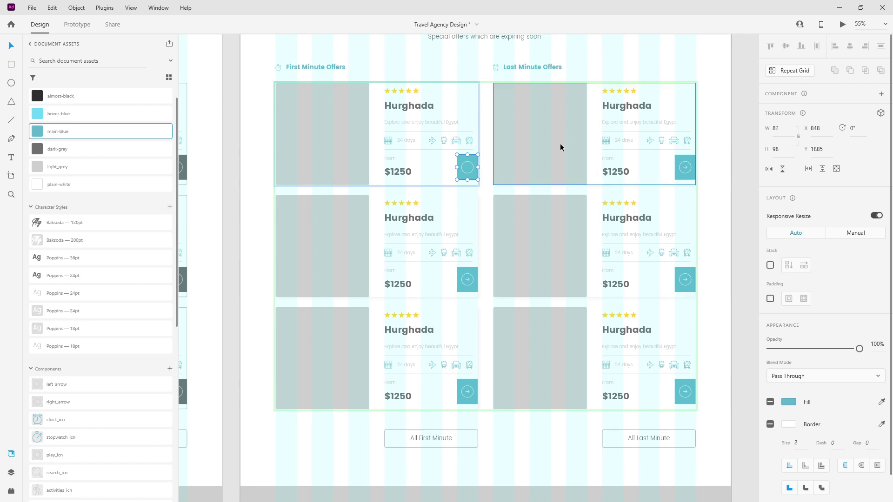
scroll(473, 164, up, 10)
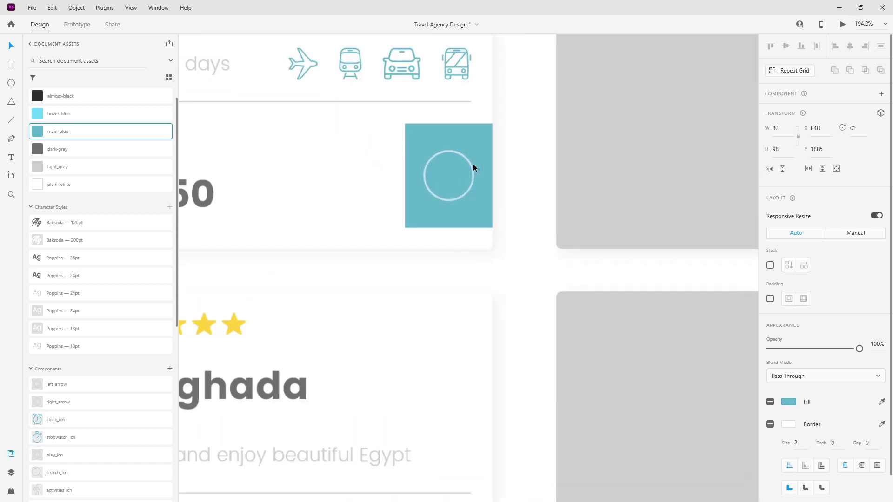
click(528, 176)
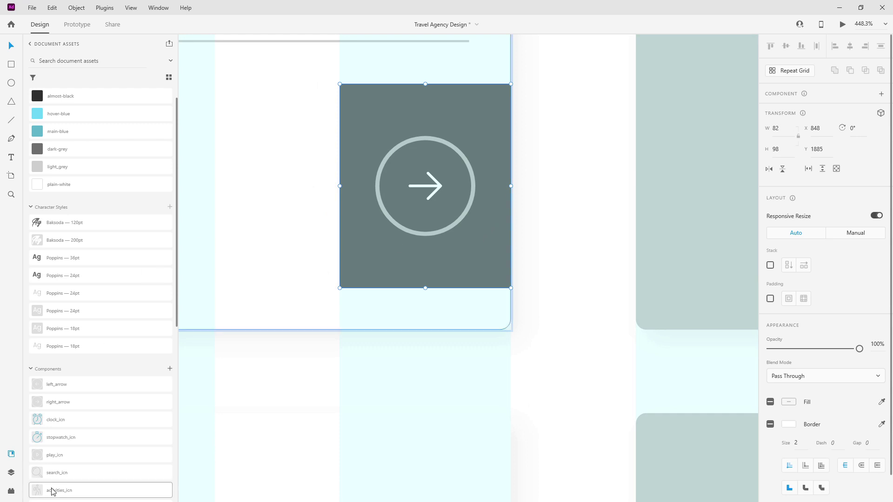
Fill the arrow button's background square with main-blue on every card.
click(11, 472)
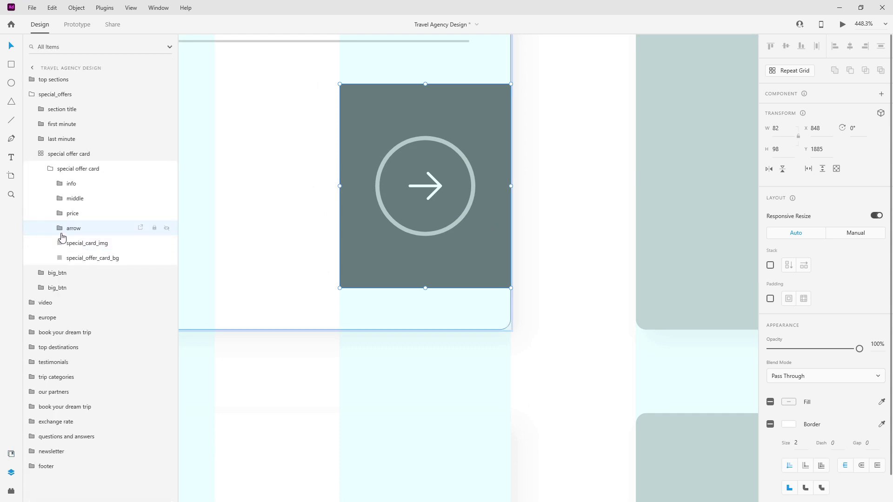
click(60, 233)
click(88, 259)
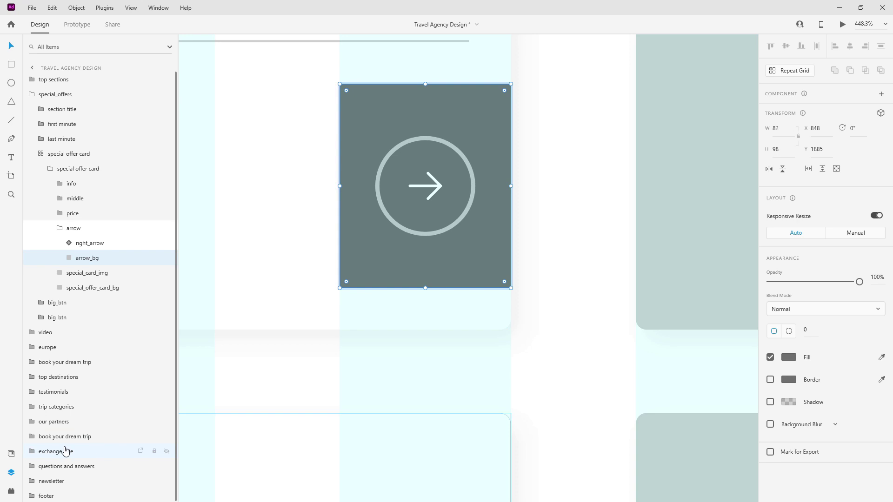
click(11, 454)
click(89, 135)
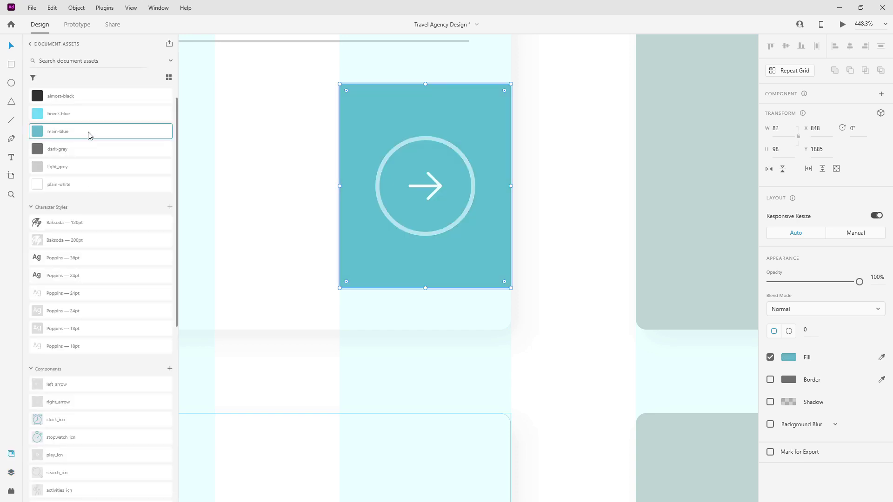
scroll(535, 178, down, 10)
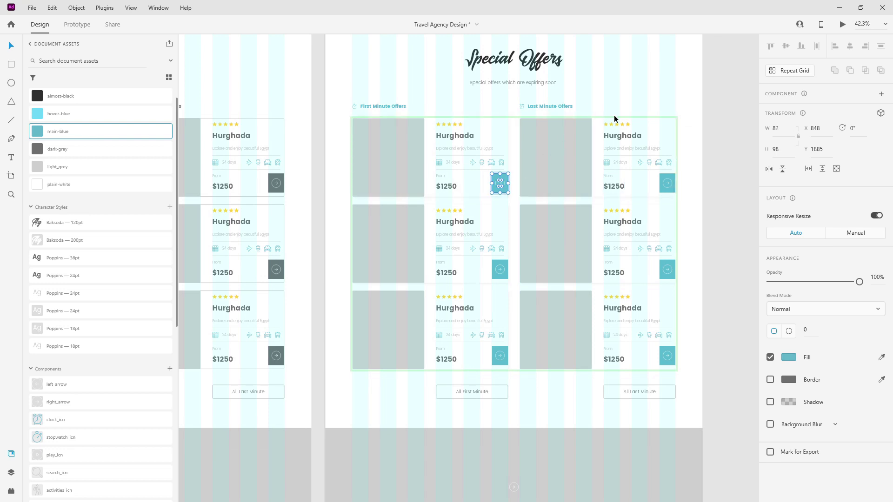
scroll(449, 177, down, 3)
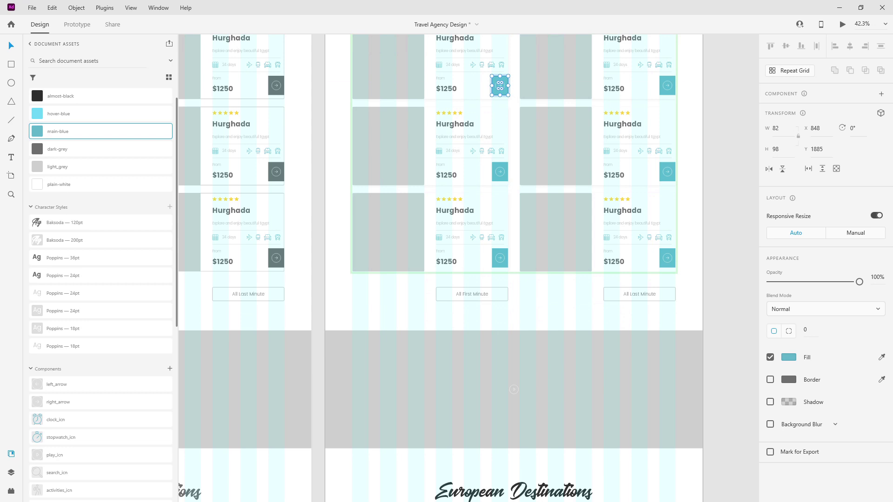
scroll(637, 82, up, 2)
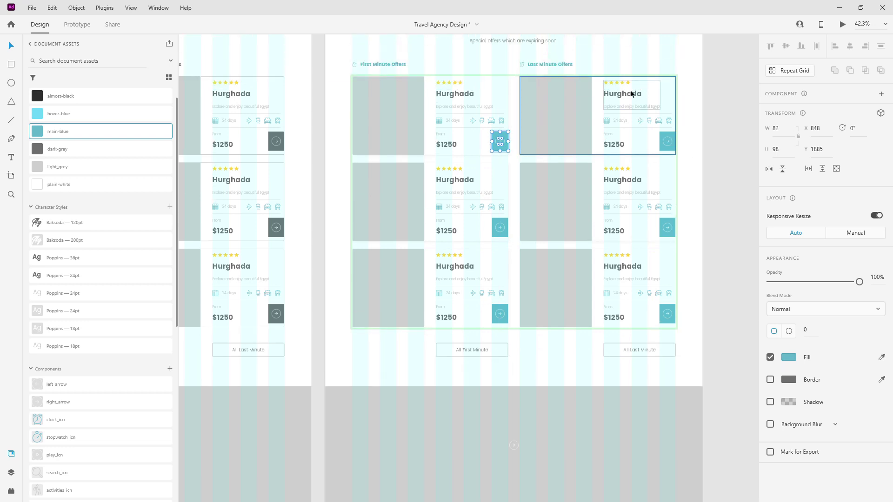
Retitle the top-right card Paris with the tagline 'Explore the city of love.'.
click(629, 91)
double_click(630, 93)
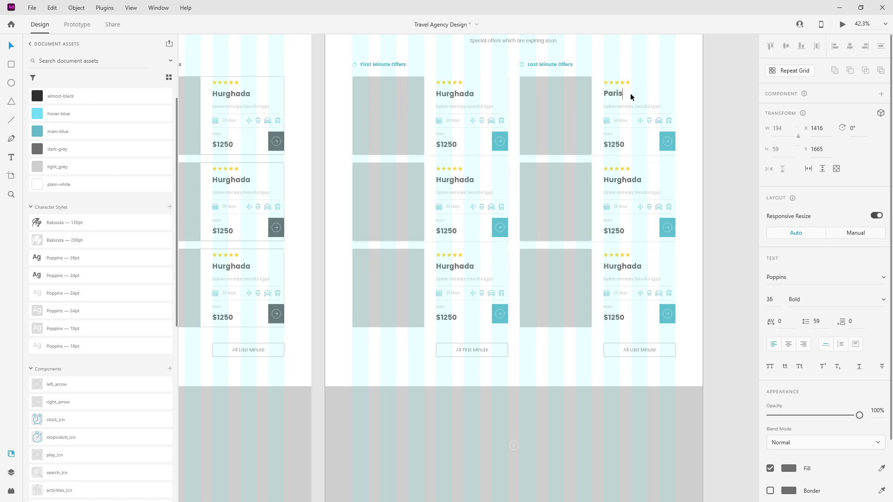
key(Escape)
click(643, 105)
double_click(644, 106)
text(Explore the city of love.)
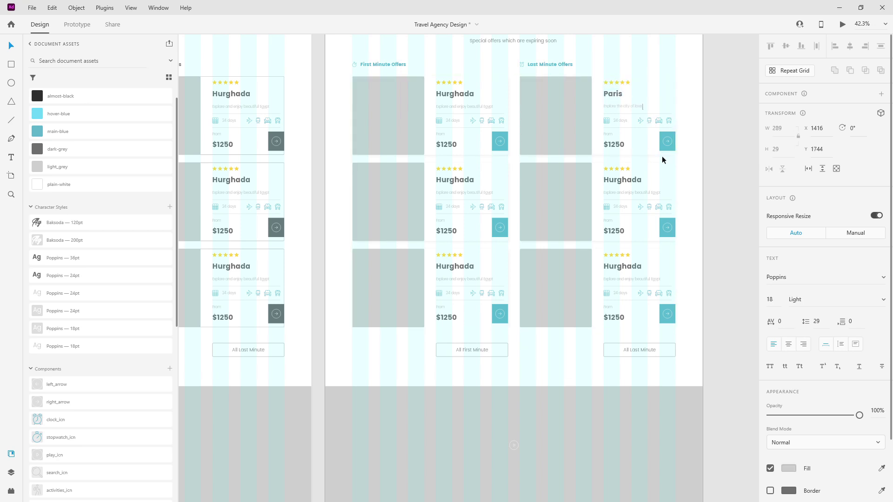
key(Escape)
scroll(630, 104, up, 3)
scroll(628, 107, up, 1)
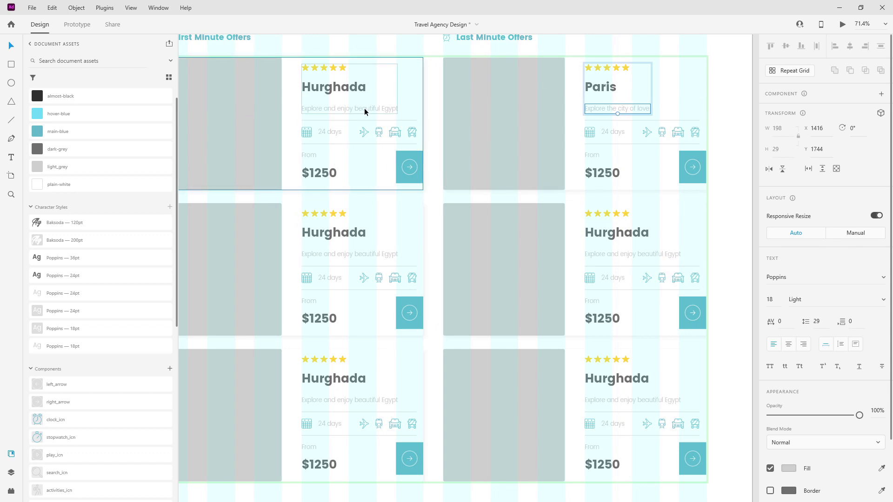
Retitle the second-row left card Tokyo and paste in its description.
double_click(344, 233)
text(T)
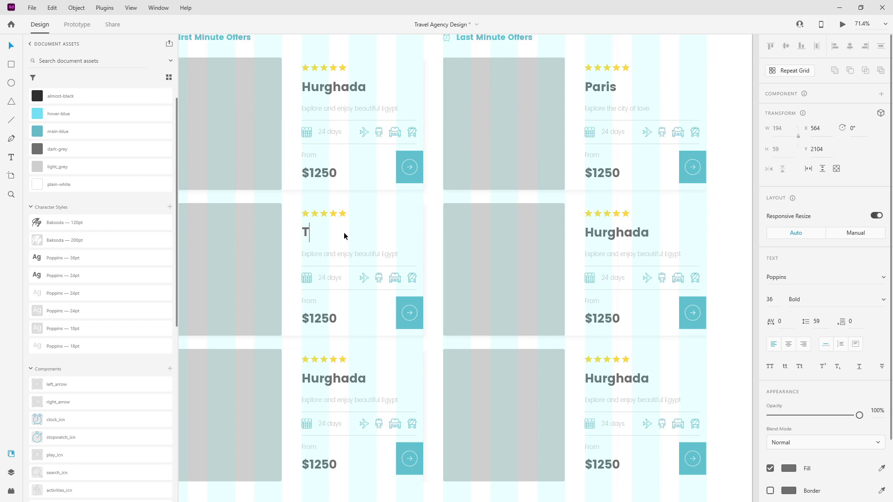
text(okyo)
key(Escape)
key(alt+Tab)
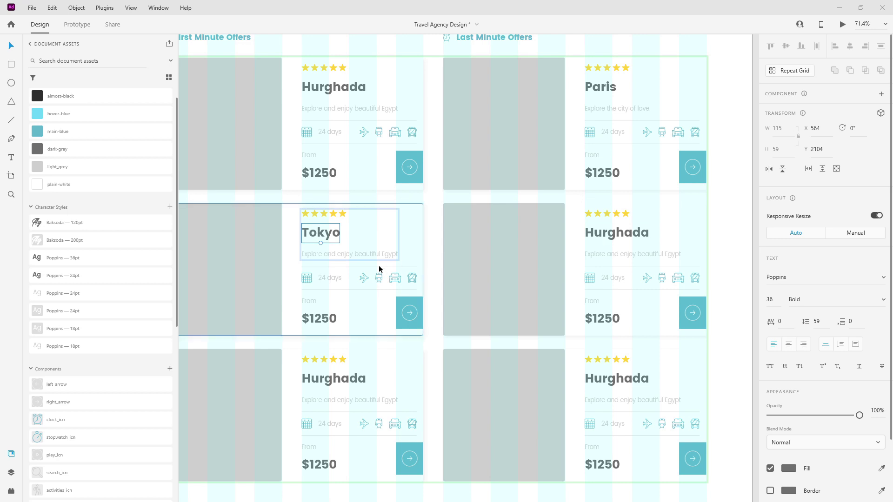
double_click(381, 255)
text(Explore the land of the rising sun)
key(Escape)
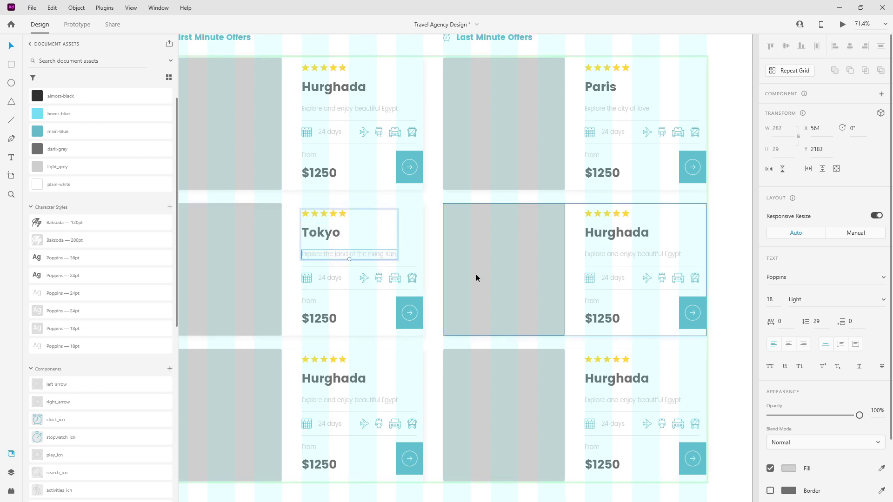
scroll(477, 277, down, 1)
Retitle the second-row right card Krakow and paste in its description.
double_click(637, 205)
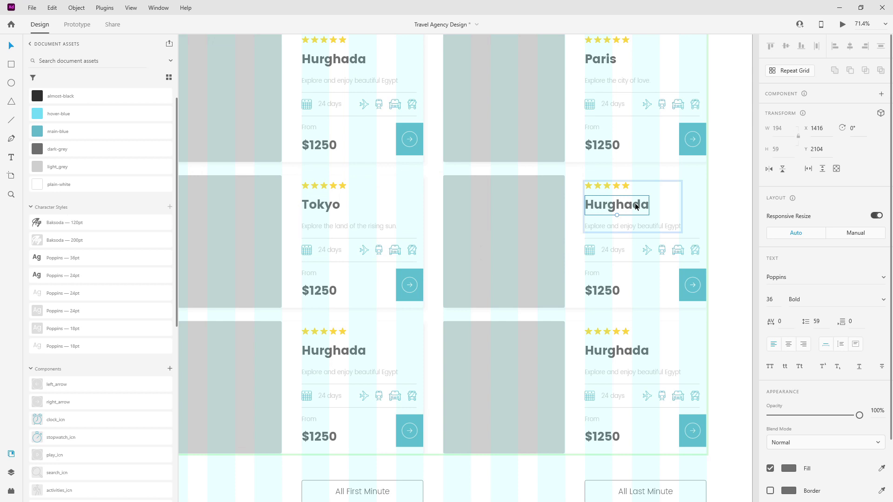
double_click(637, 205)
text(Krakow)
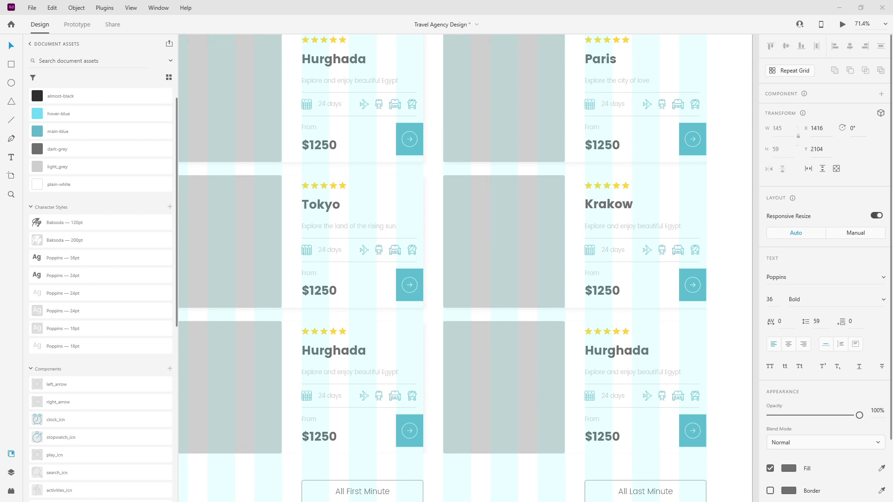
double_click(660, 229)
double_click(662, 225)
text(Poland's magical capitol city)
Retitle the bottom-left card Bali with the tagline 'Indonesia's hidden gem.'.
double_click(352, 356)
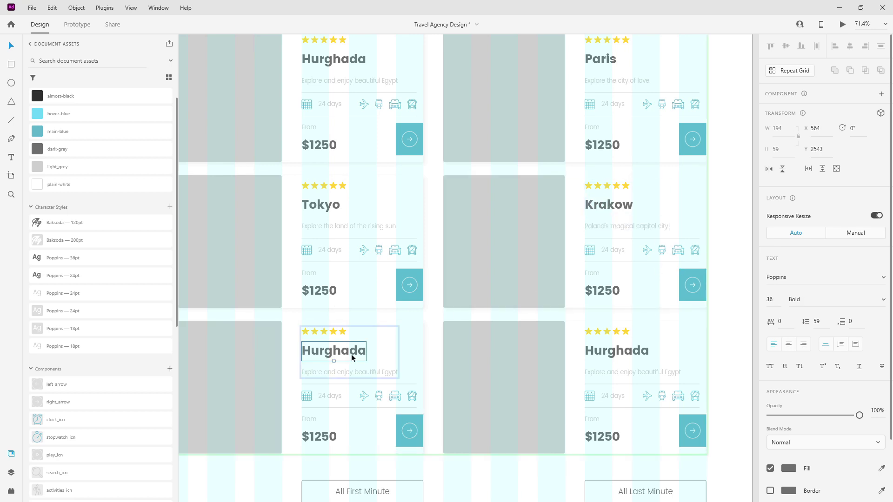
double_click(352, 355)
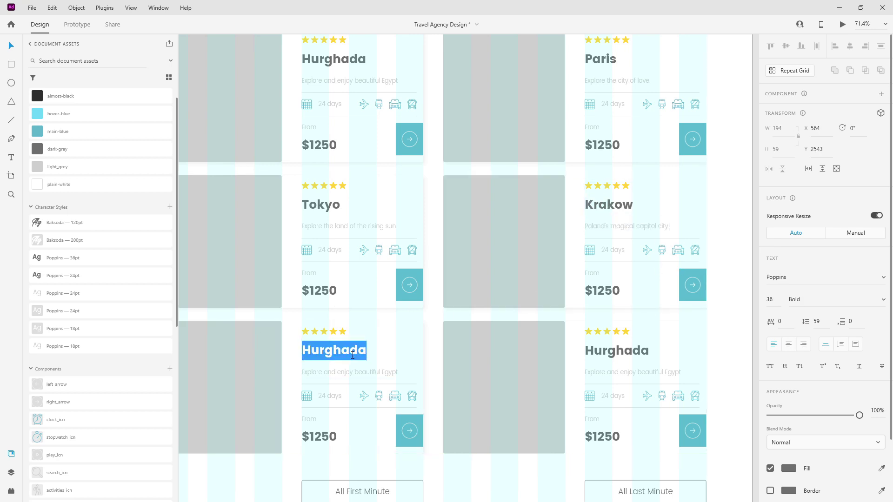
text(Bali)
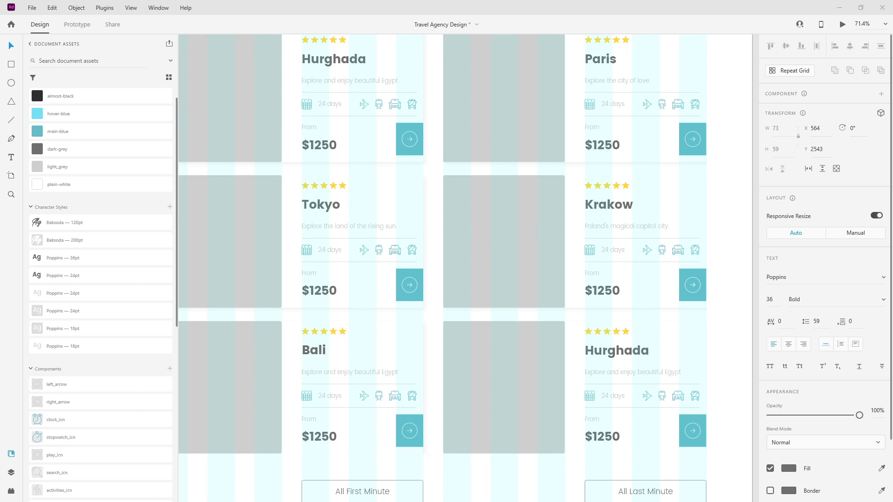
click(378, 370)
double_click(378, 371)
text(Indonesia's hidden gem.)
Retitle the bottom-right card Taipei, paste its description, and start editing Tokyo's trip length.
double_click(622, 353)
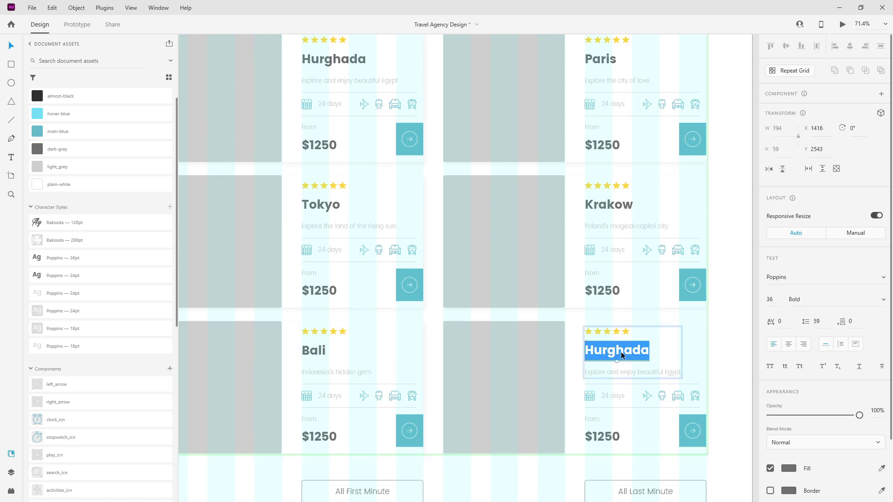
text(Taipeio)
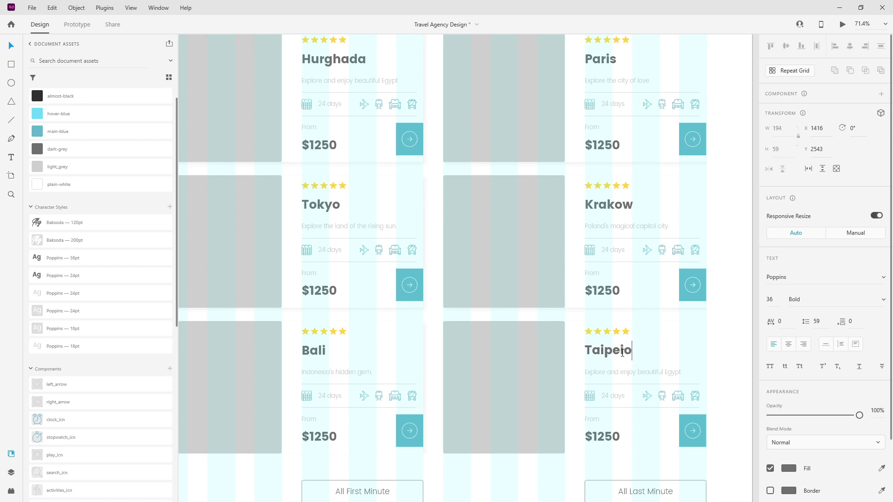
key(BackSpace)
key(Escape)
key(alt+Tab)
click(664, 369)
double_click(667, 375)
key(ctrl+v)
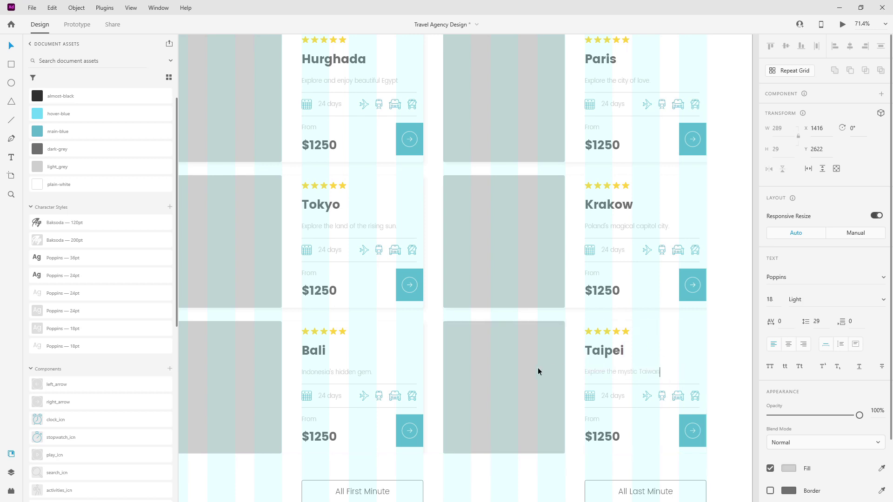
key(Escape)
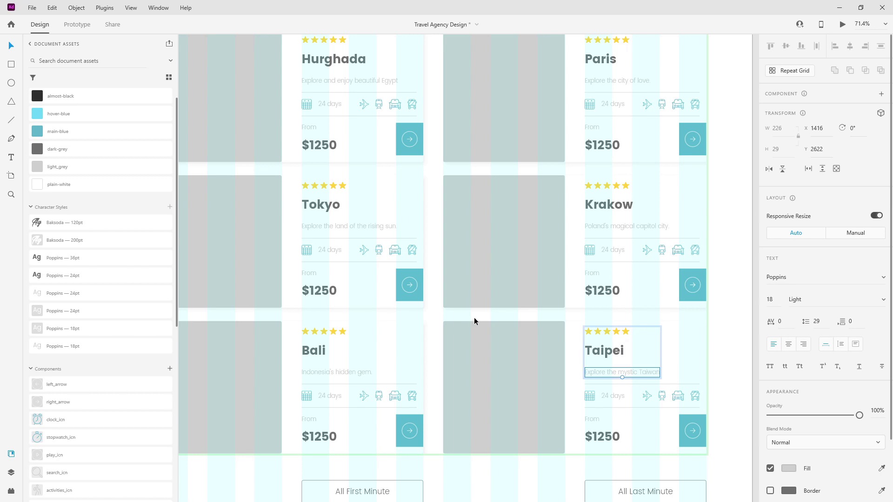
scroll(474, 317, up, 1)
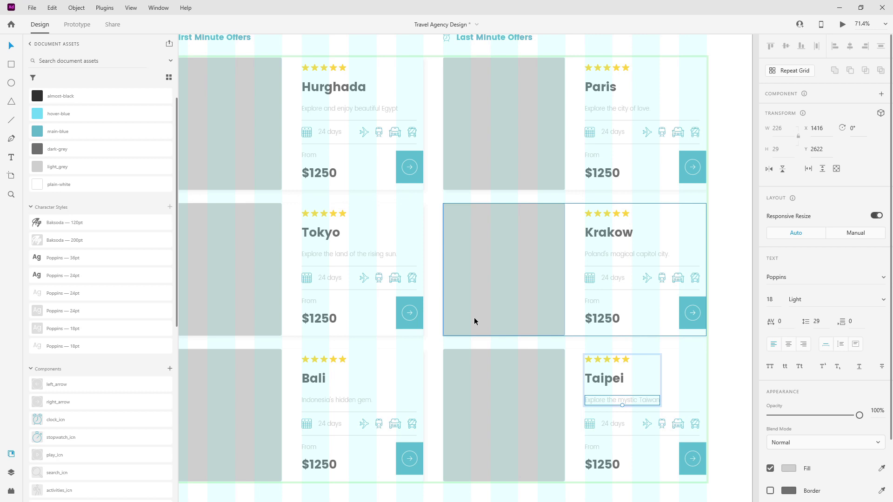
click(327, 278)
double_click(328, 277)
Change Tokyo's trip length to 14 days and Bali's to 12 days.
key(Left)
key(shift+Right)
key(BackSpace)
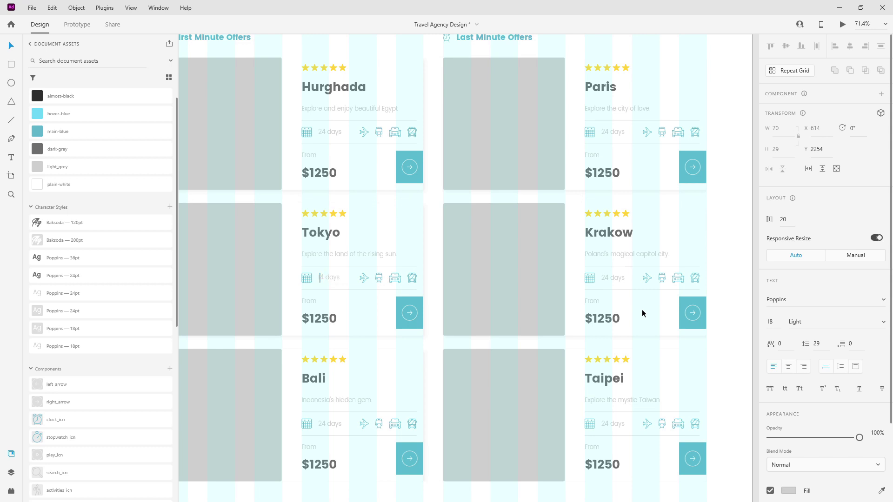
text(1)
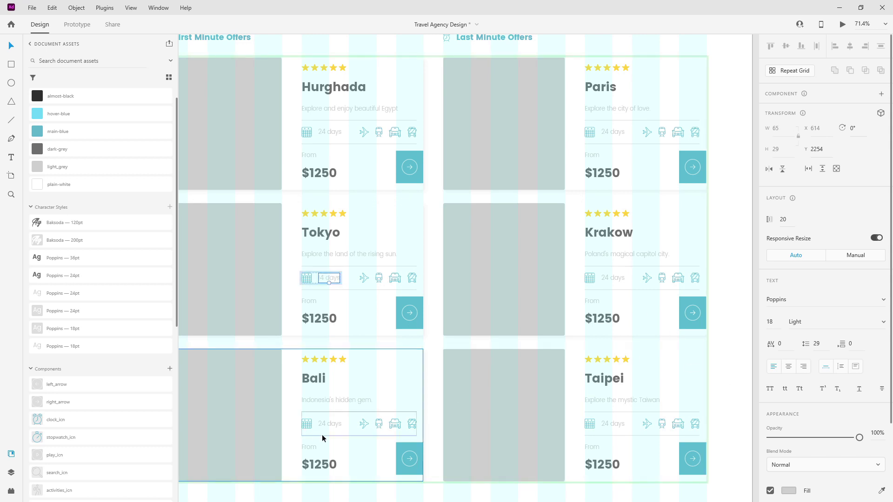
double_click(330, 422)
key(Left)
key(shift+Right)
key(shift+Right)
text(12)
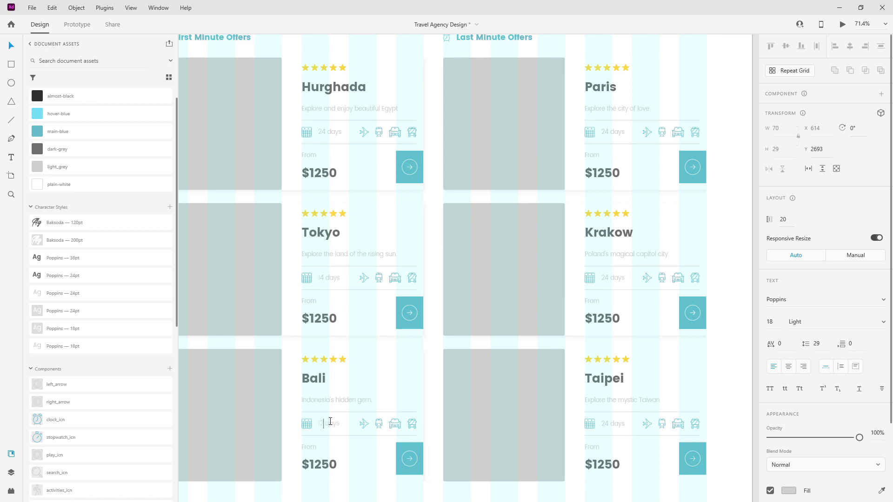
Set the Paris card to 7 days and the Krakow card to 4 days.
double_click(612, 133)
key(Left)
key(shift+Right)
key(shift+Right)
text(7)
key(Escape)
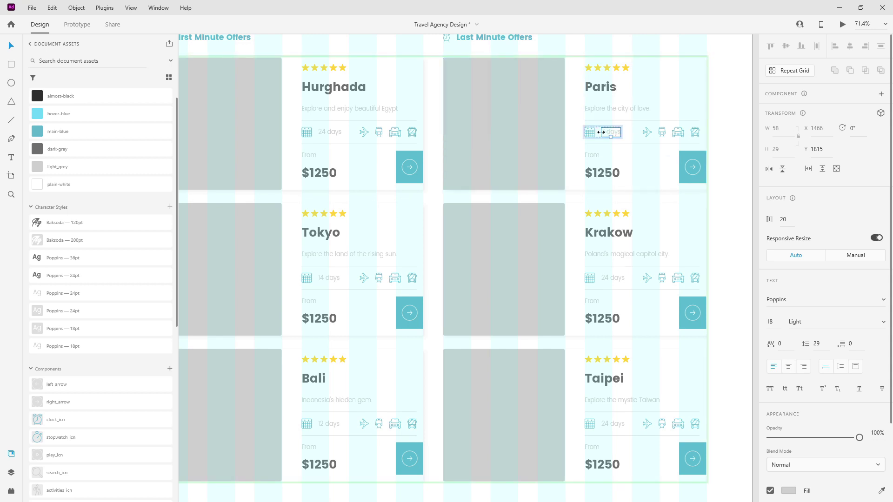
click(611, 279)
double_click(612, 279)
key(Left)
key(shift+Right)
key(BackSpace)
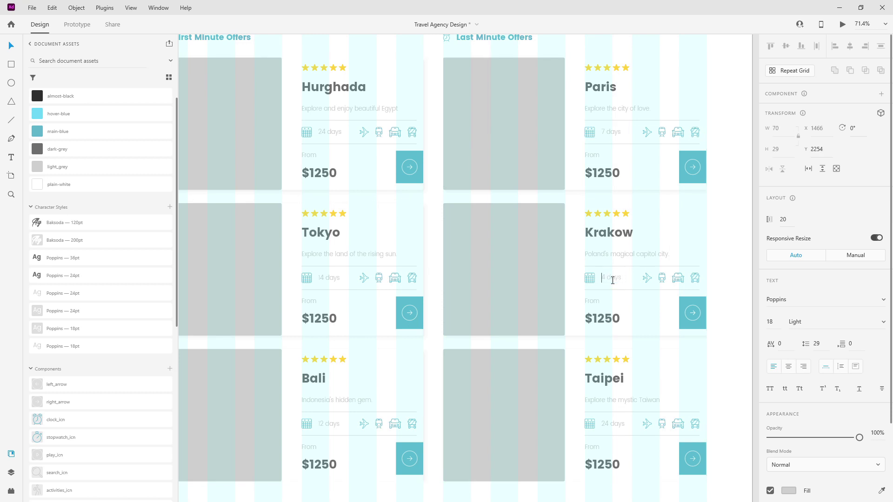
key(Escape)
Change the Taipei card's trip length to 12 days.
double_click(613, 424)
key(Left)
key(shift+Right)
key(shift+Right)
text(12)
key(Escape)
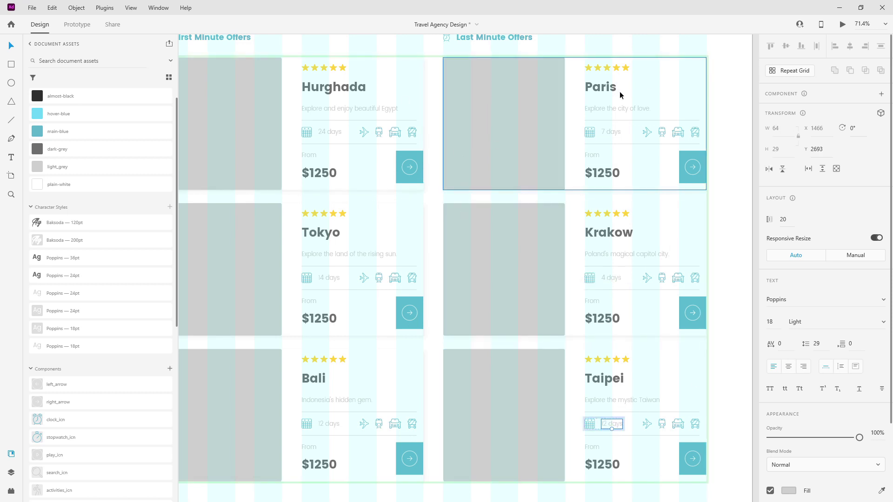
Colour the From label dark-grey and the $1250 price main-blue on the Hurghada card.
click(324, 177)
double_click(325, 177)
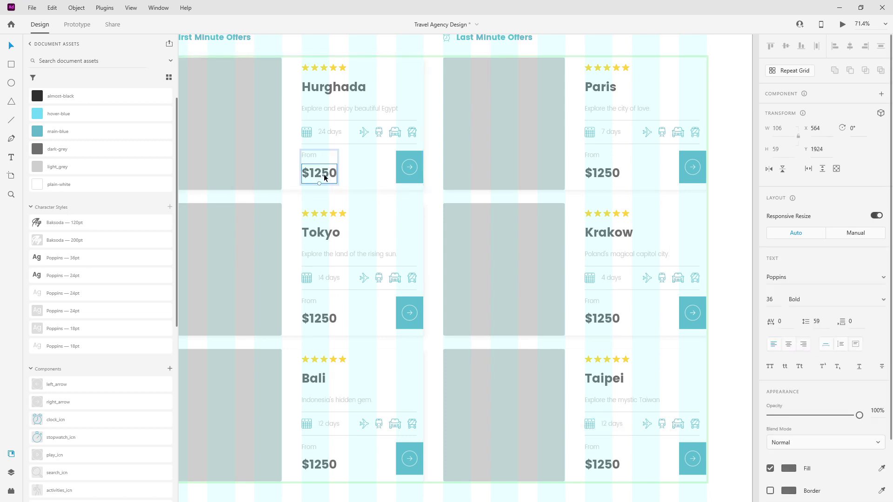
click(311, 156)
click(85, 150)
click(311, 174)
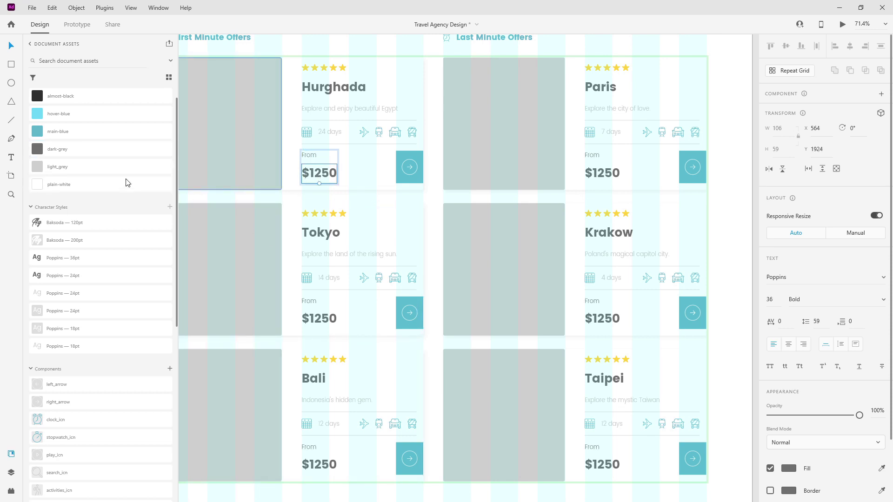
click(81, 134)
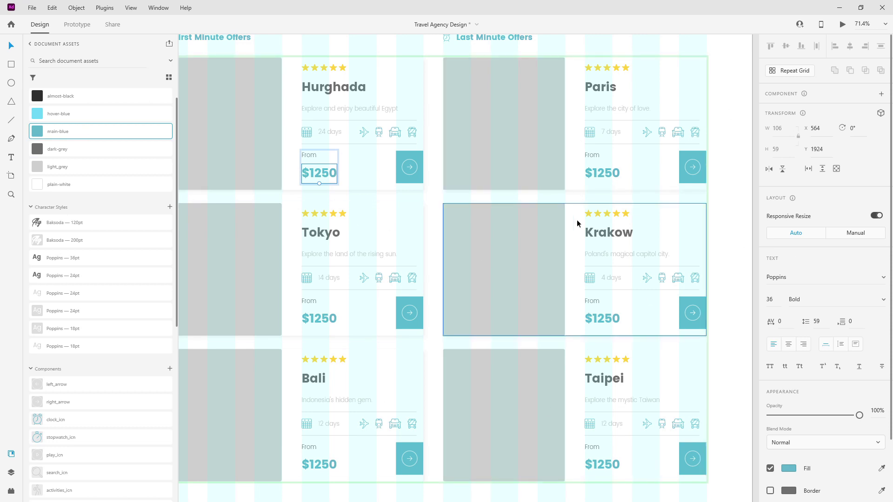
Make the durations and descriptions dark-grey and the city titles almost-black.
double_click(333, 132)
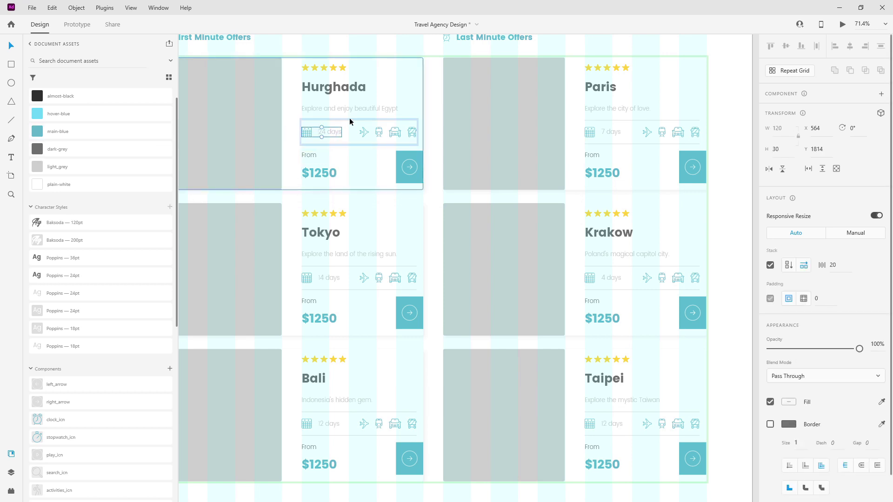
double_click(323, 132)
click(72, 156)
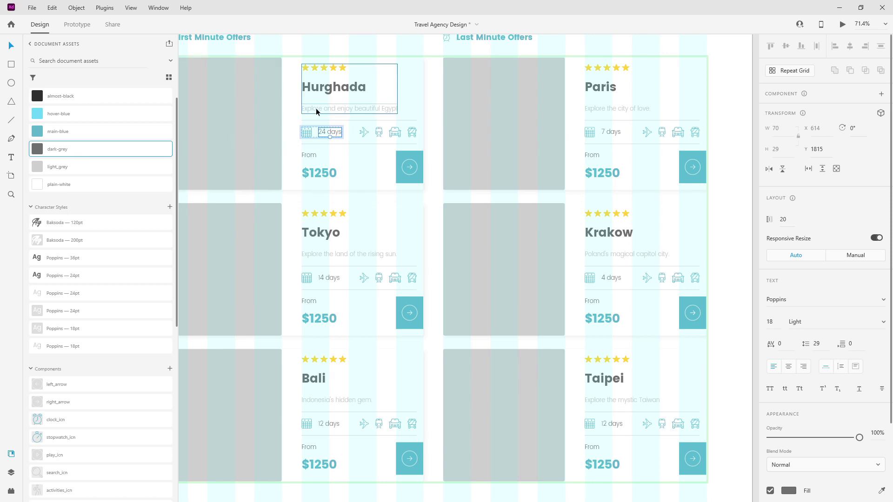
click(333, 107)
click(63, 154)
double_click(353, 89)
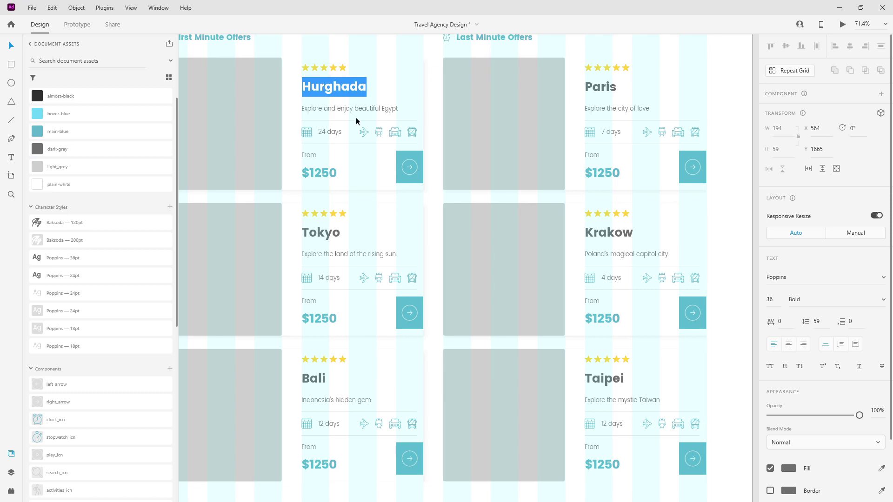
key(Escape)
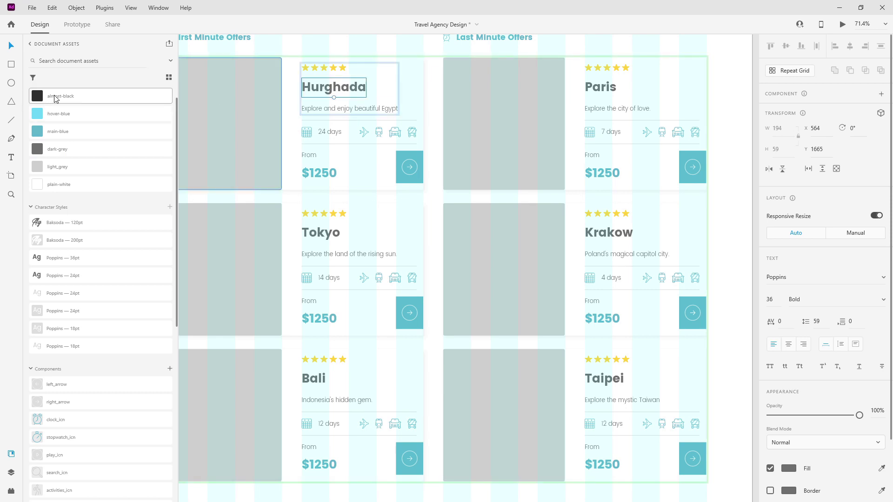
click(55, 97)
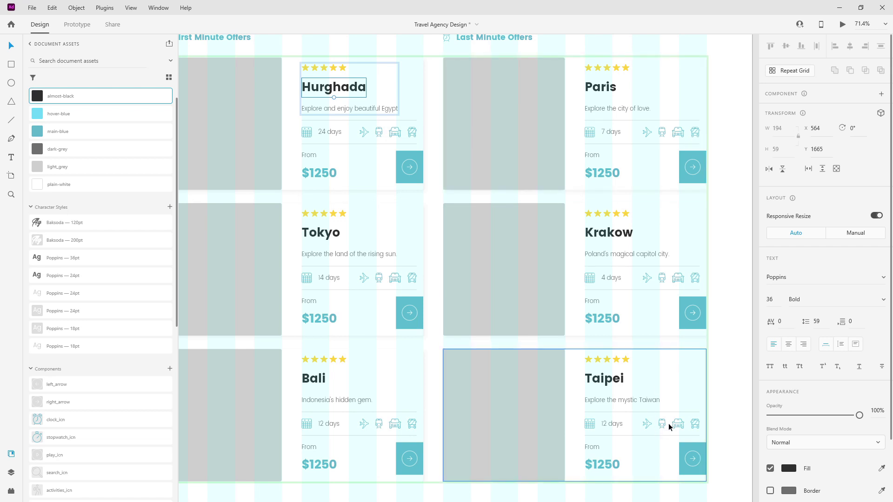
click(11, 472)
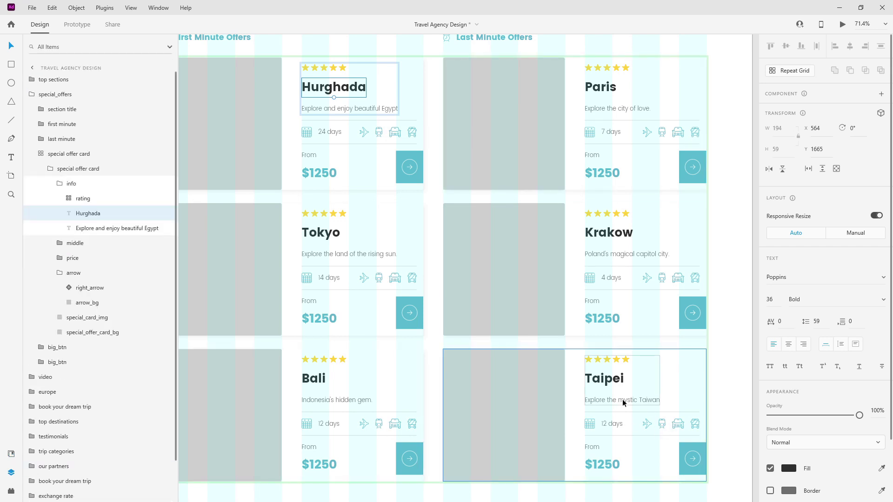
Switch the Taipei bus_icn to its 'not available' state, then back to Default State.
click(674, 424)
click(674, 424)
click(674, 424)
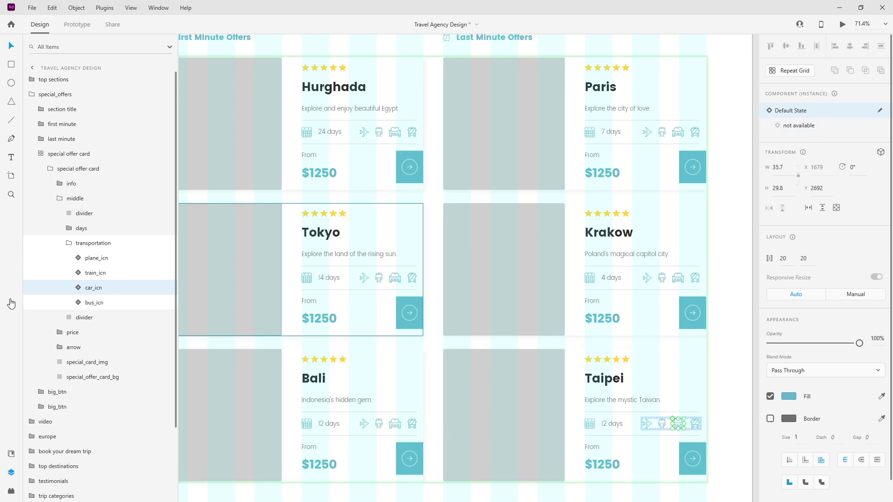
click(94, 303)
click(816, 126)
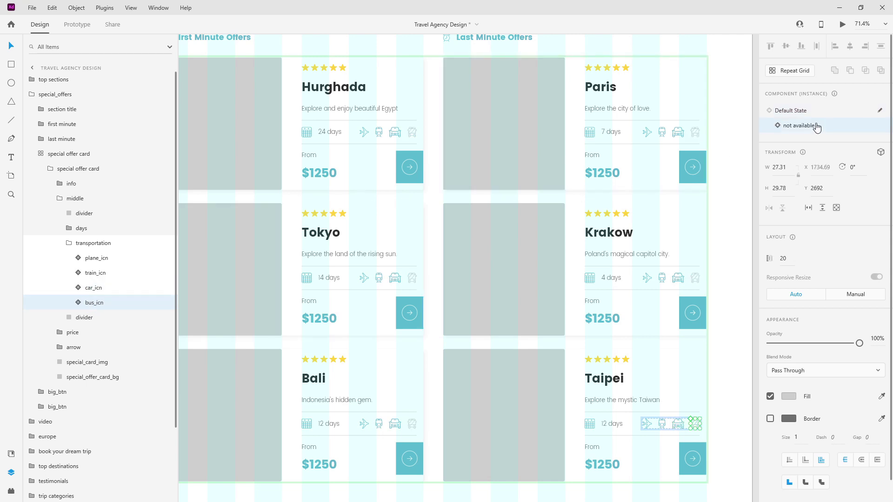
click(795, 112)
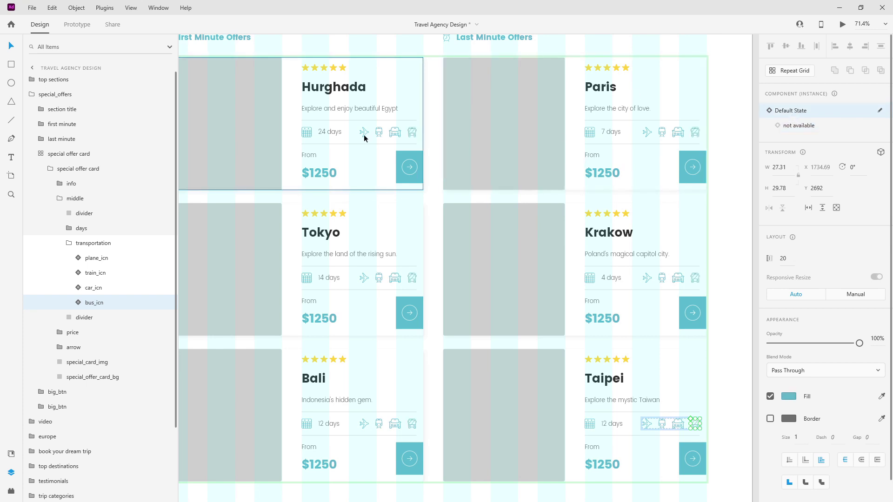
click(68, 243)
click(59, 198)
click(49, 167)
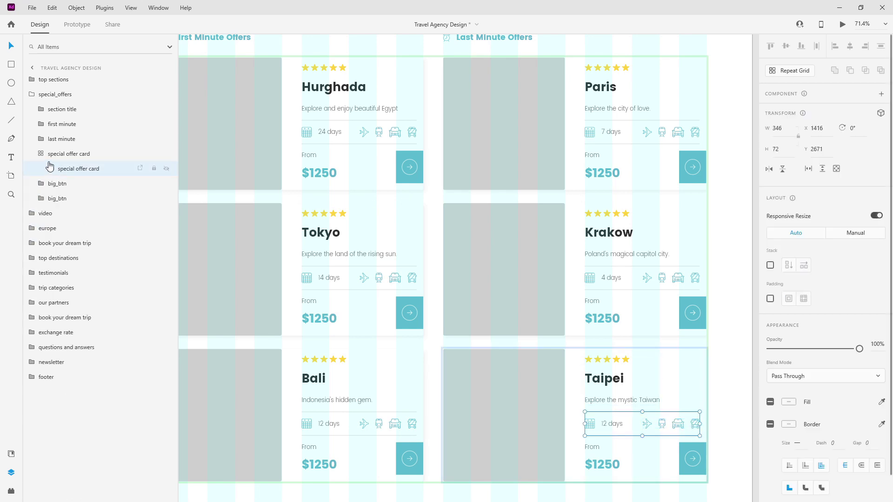
Collapse the Hurghada card's info, arrow and inner card groups in Layers.
click(84, 151)
scroll(620, 155, down, 3)
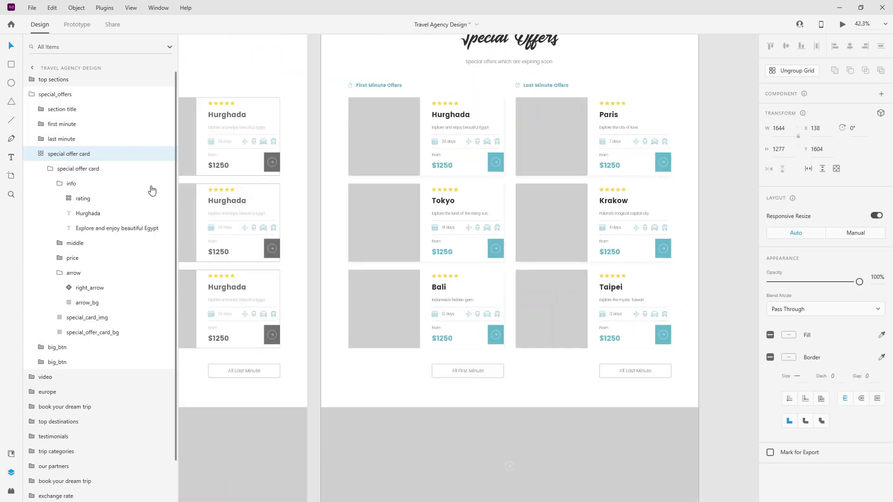
click(61, 185)
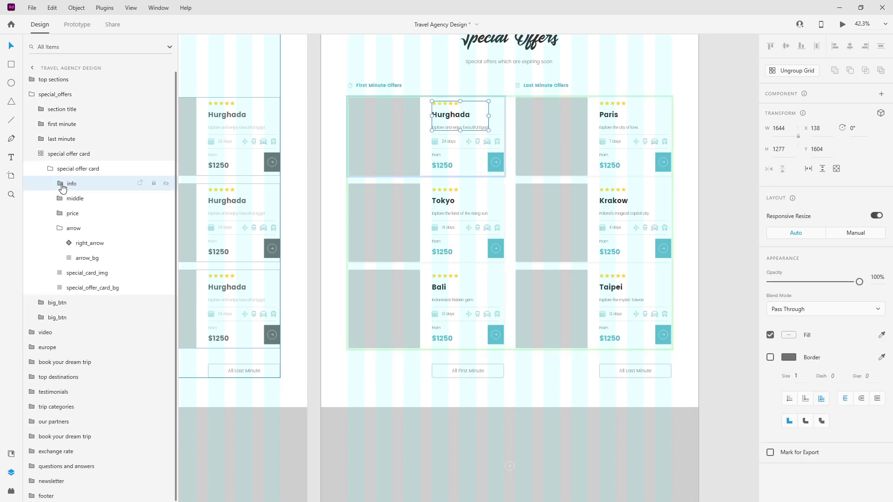
click(60, 228)
click(50, 169)
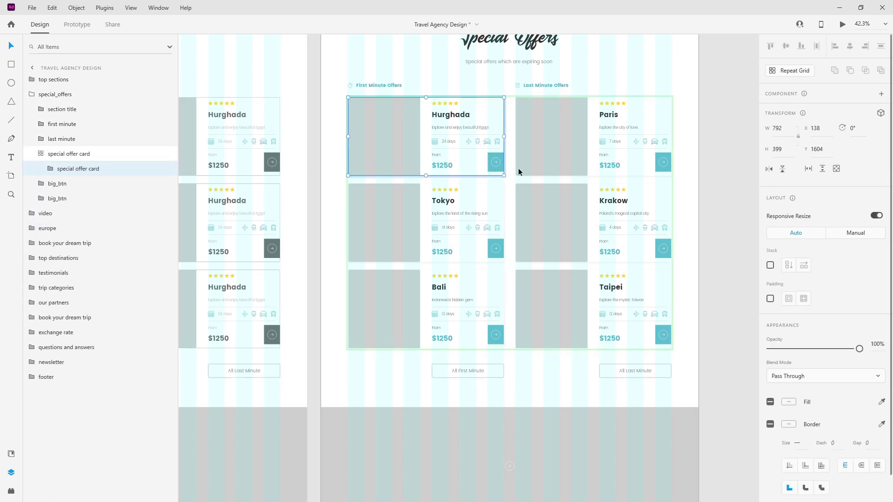
scroll(537, 122, up, 2)
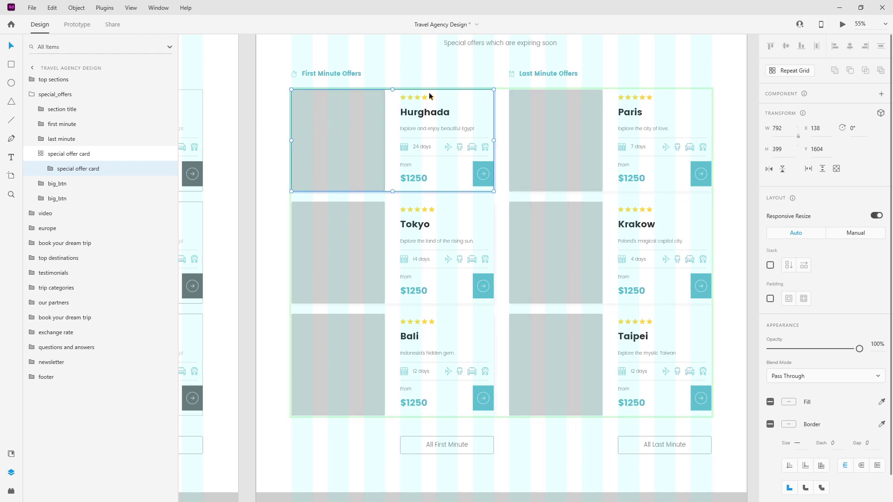
Ungroup the special offer card repeat grid into six separate cards.
right_click(80, 154)
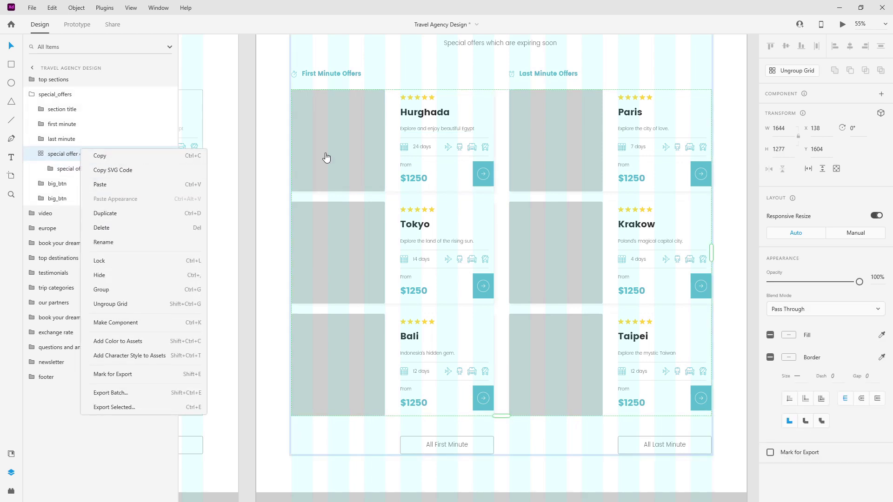
click(780, 76)
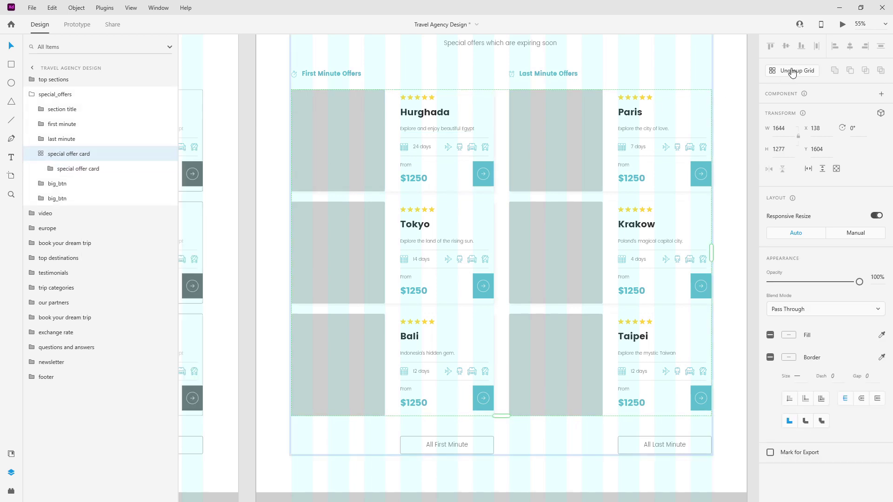
click(790, 71)
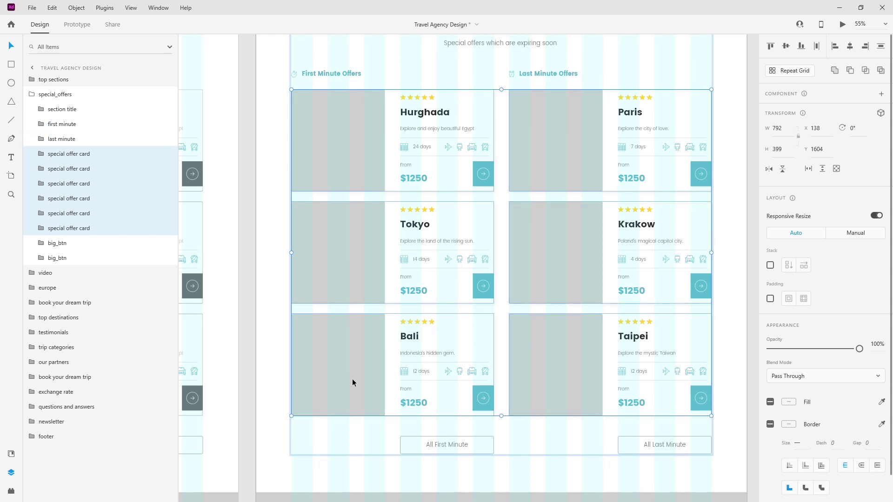
click(77, 231)
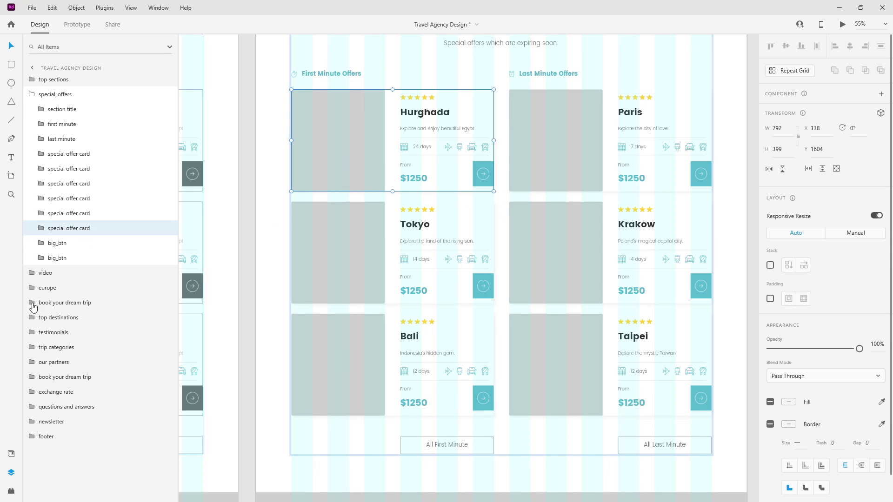
click(96, 153)
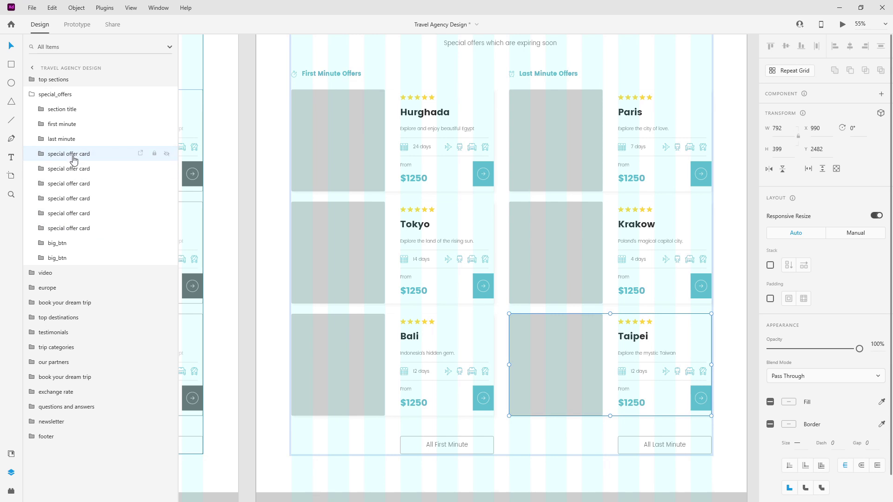
click(38, 227)
click(37, 228)
Rename the first two card layers to 'hurghada' and 'paris'.
double_click(75, 228)
text(hu)
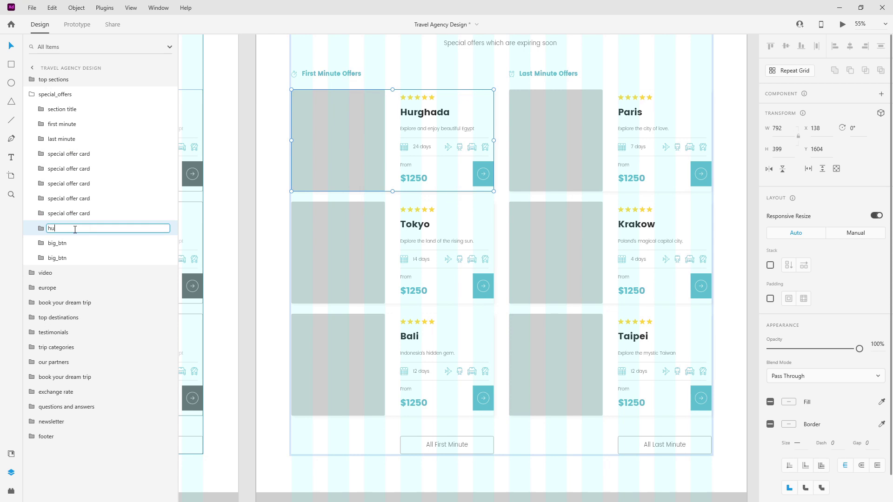
text(rghada)
key(Return)
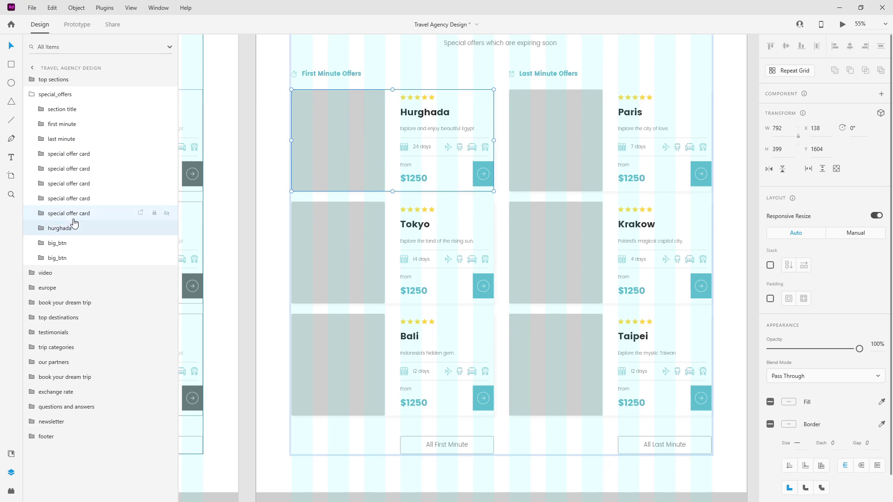
double_click(76, 214)
text(paris)
key(Return)
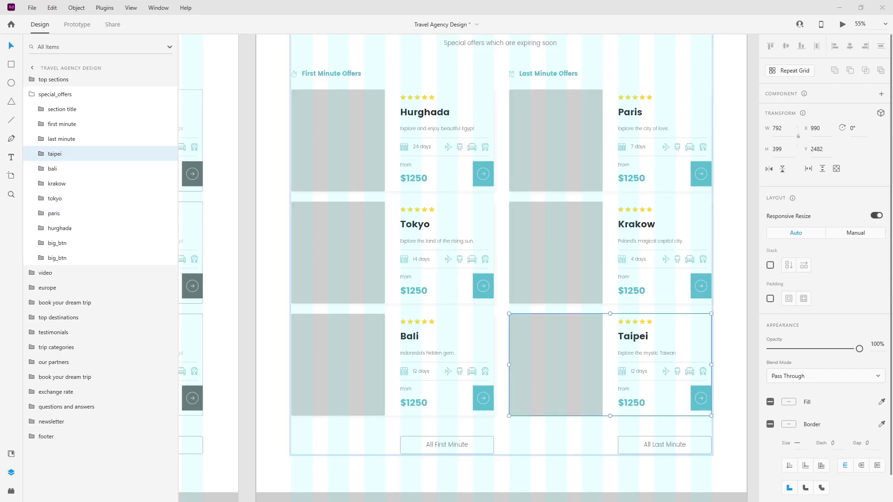
Reorder the card layers hurghada through taipei and drop a harbour photo into the Hurghada card.
drag(66, 228, 74, 179)
shift+click(66, 225)
shift+click(70, 229)
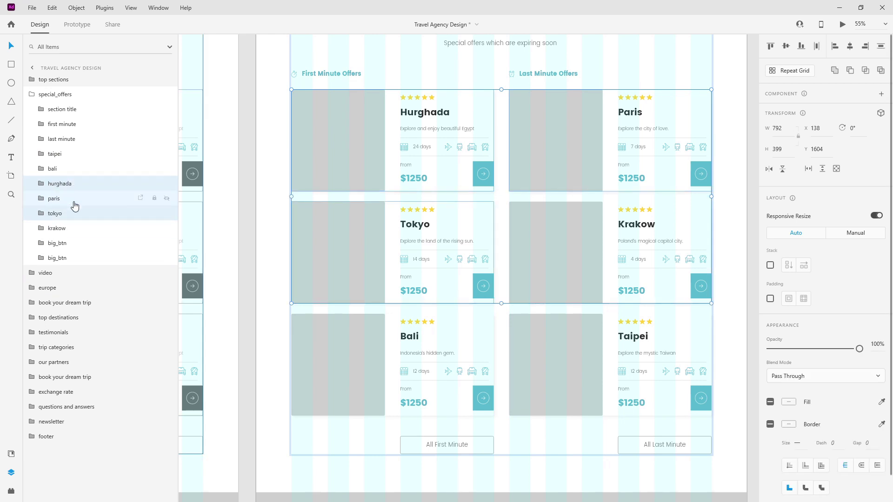
shift+click(73, 231)
drag(74, 231, 68, 170)
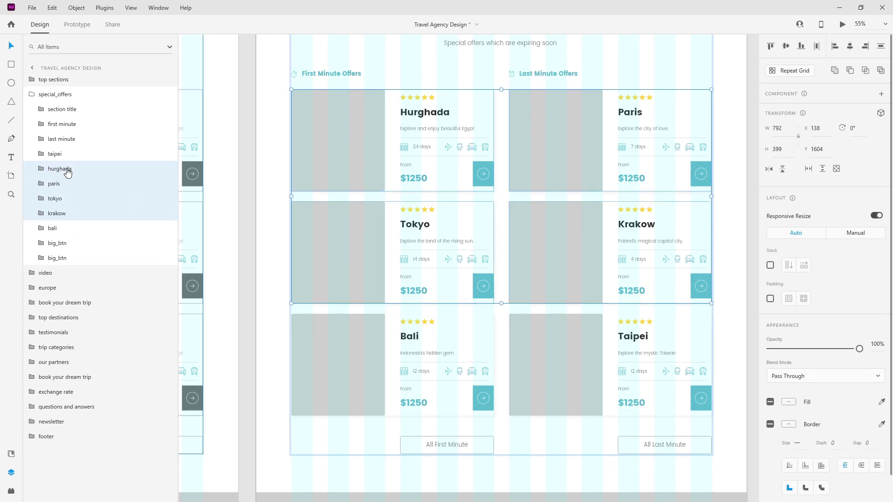
shift+click(66, 228)
drag(65, 228, 73, 152)
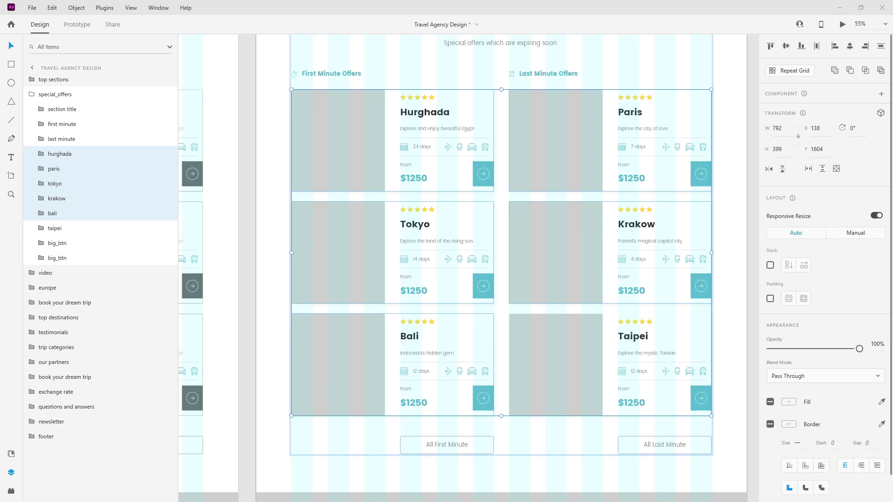
drag(344, 116, 341, 123)
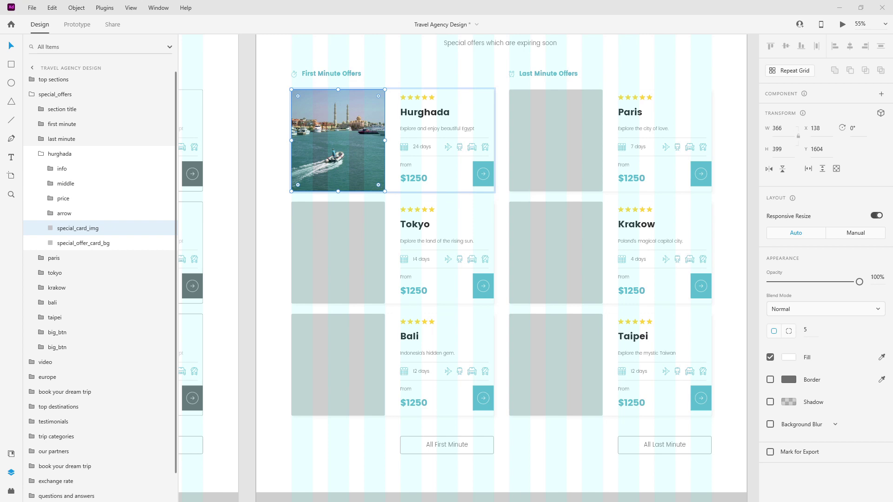
Drop city photos into the Paris, Tokyo, Krakow, Bali and Taipei special_card_img placeholders.
drag(643, 80, 564, 123)
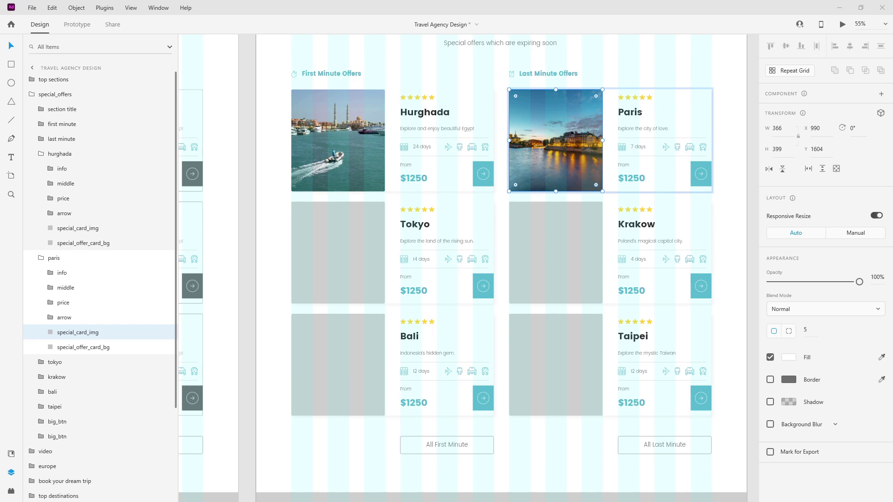
drag(450, 242, 337, 232)
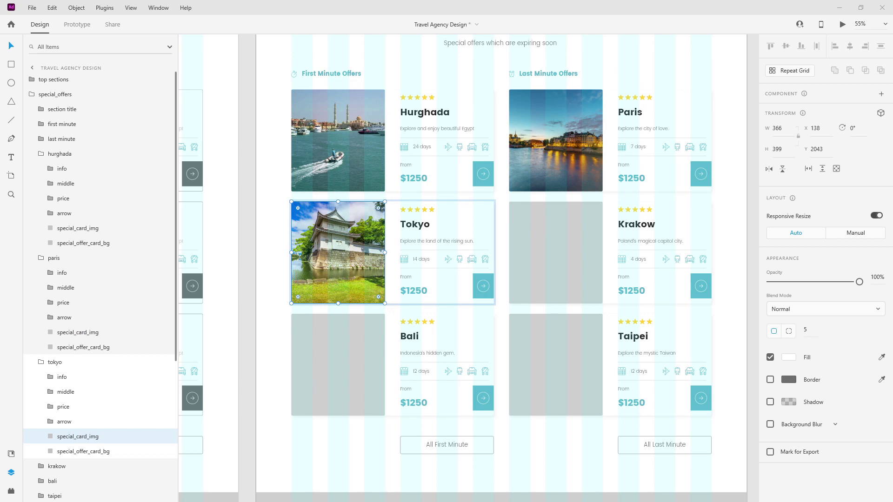
drag(642, 211, 528, 243)
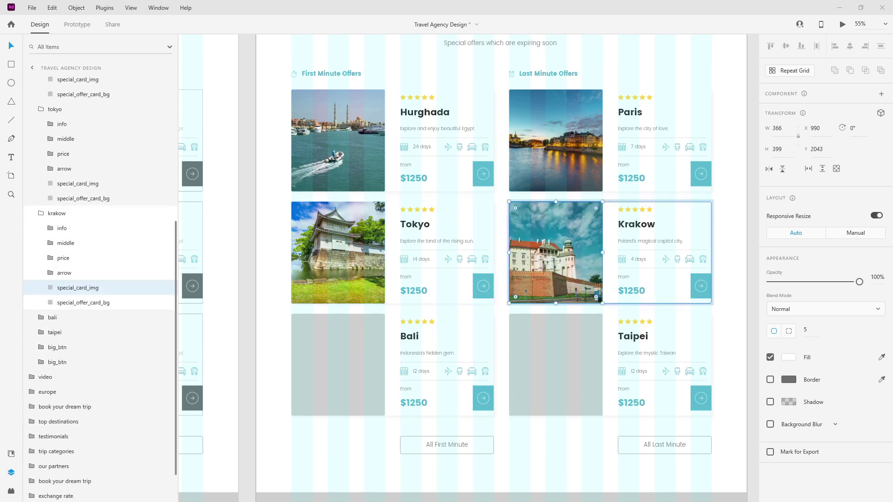
drag(738, 242, 352, 337)
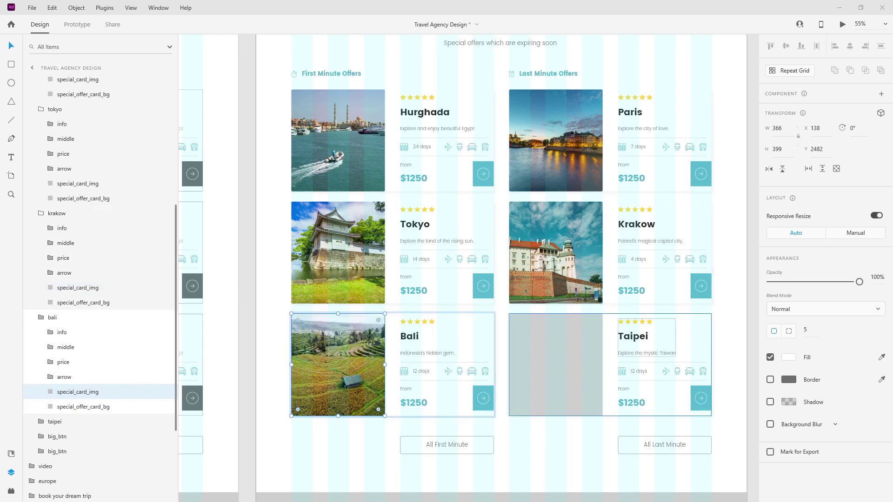
drag(572, 356, 555, 358)
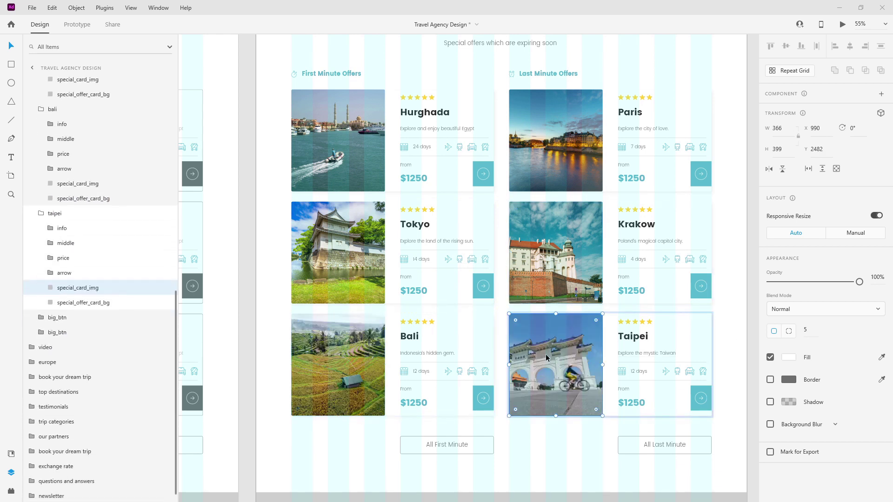
click(40, 213)
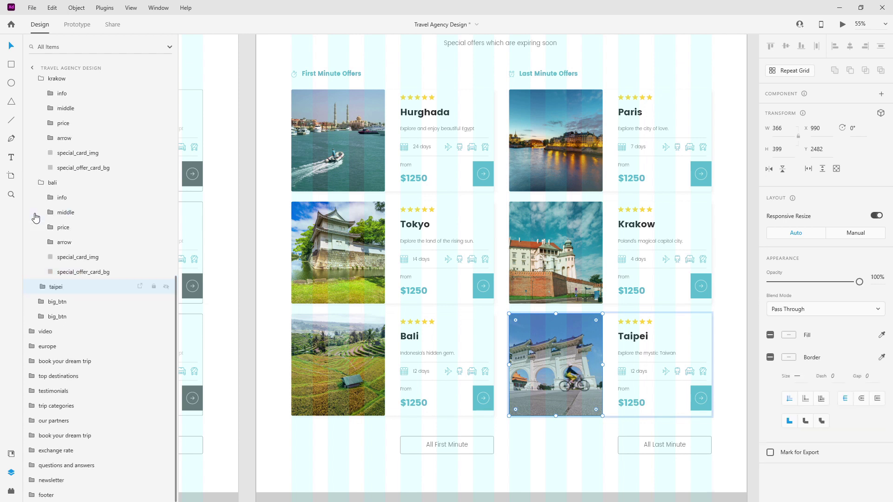
Expand the Taipei card's layers down to its transportation icons.
click(41, 185)
click(40, 152)
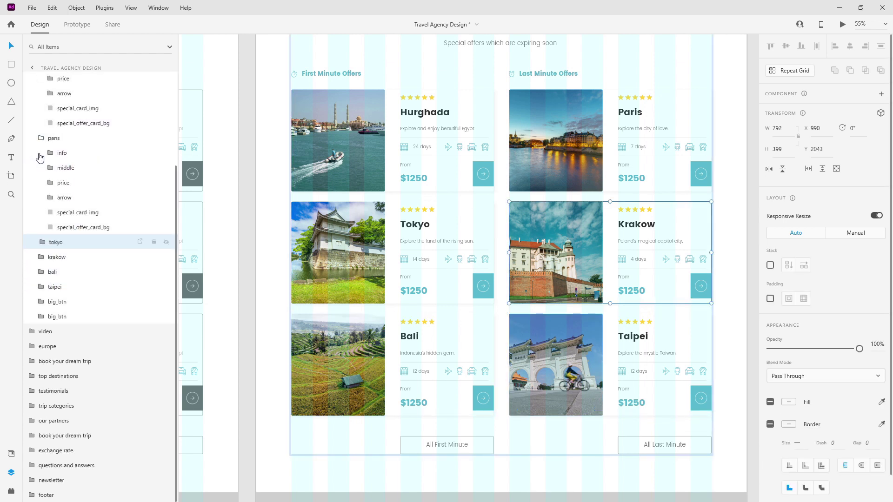
click(42, 141)
click(608, 243)
click(664, 354)
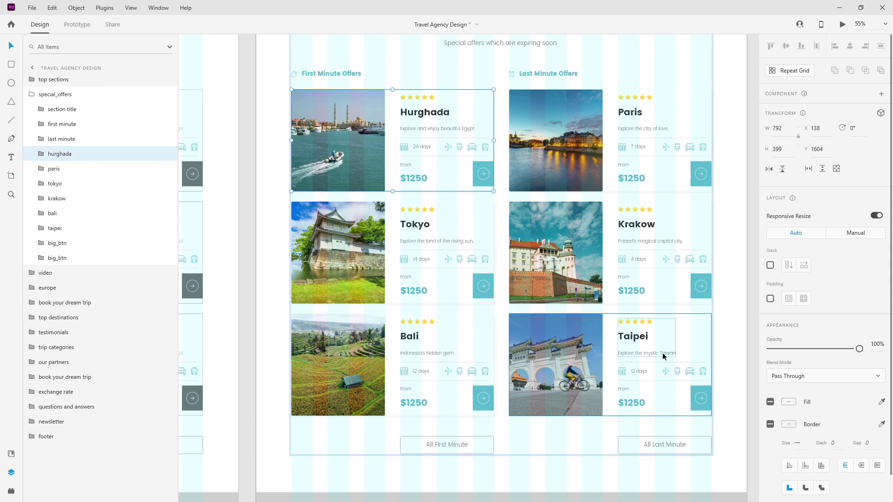
click(42, 229)
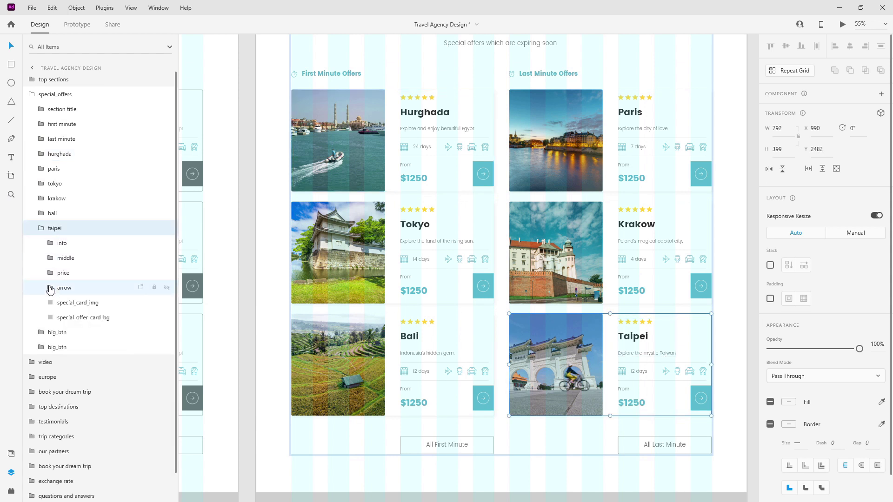
click(51, 258)
click(60, 302)
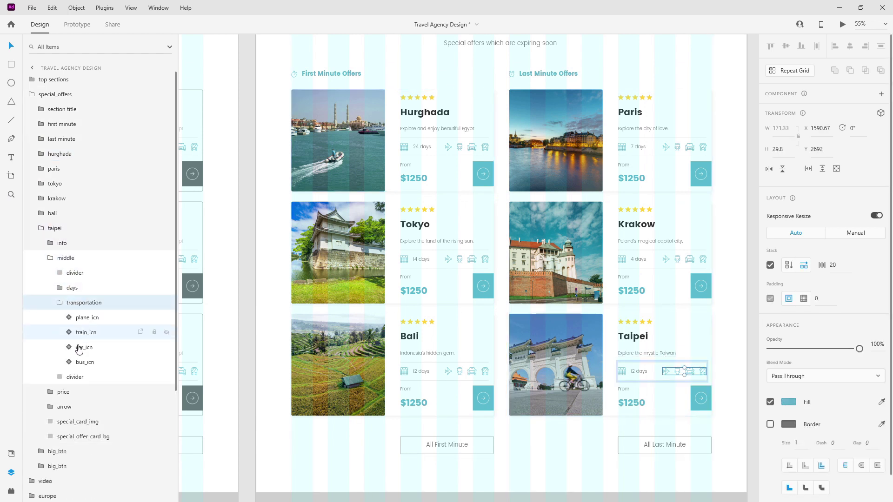
Set Taipei's bus and train icons to 'not available', keeping the car on Default State.
click(85, 362)
click(818, 127)
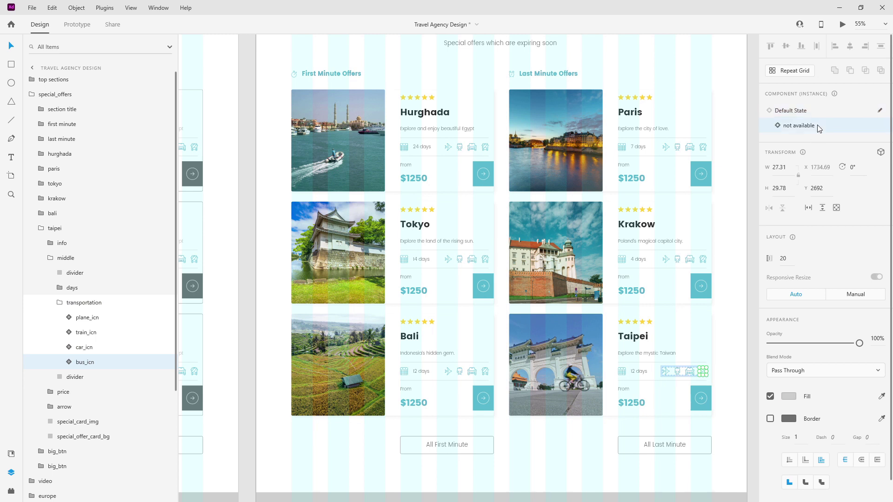
click(104, 349)
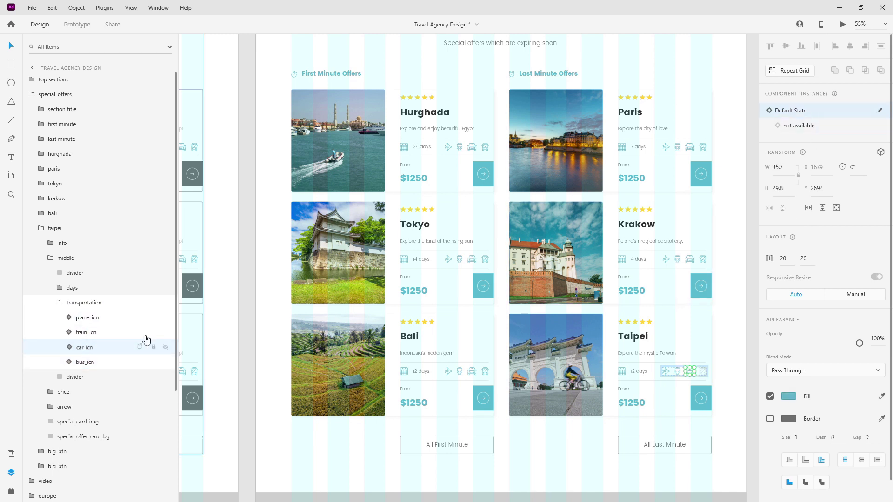
click(840, 126)
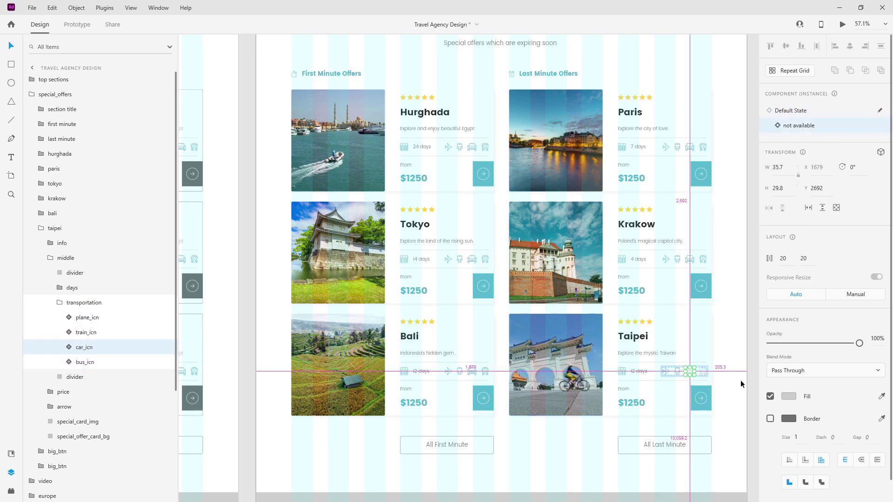
scroll(671, 378, up, 5)
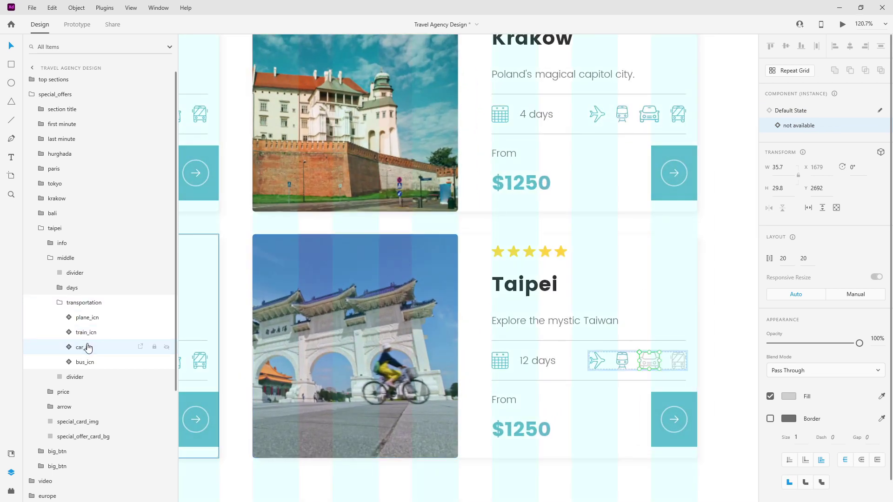
click(780, 110)
click(94, 332)
click(812, 126)
Collapse the Taipei card's transportation, middle and card groups.
click(59, 303)
click(50, 258)
click(41, 228)
scroll(488, 231, up, 2)
scroll(487, 231, up, 2)
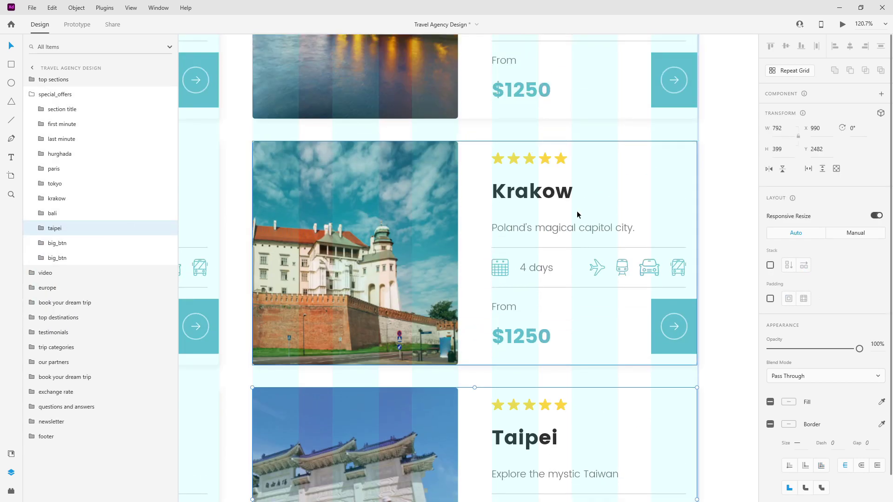
scroll(576, 220, up, 5)
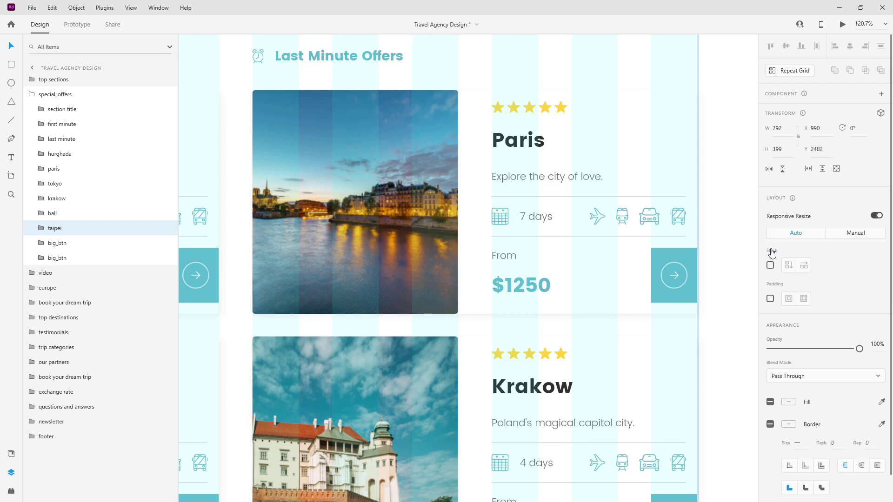
scroll(629, 228, down, 5)
scroll(414, 273, up, 3)
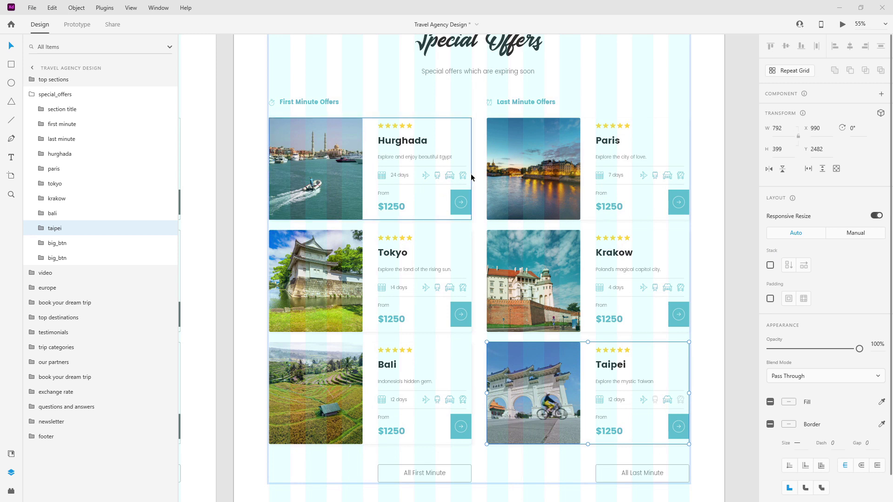
click(396, 319)
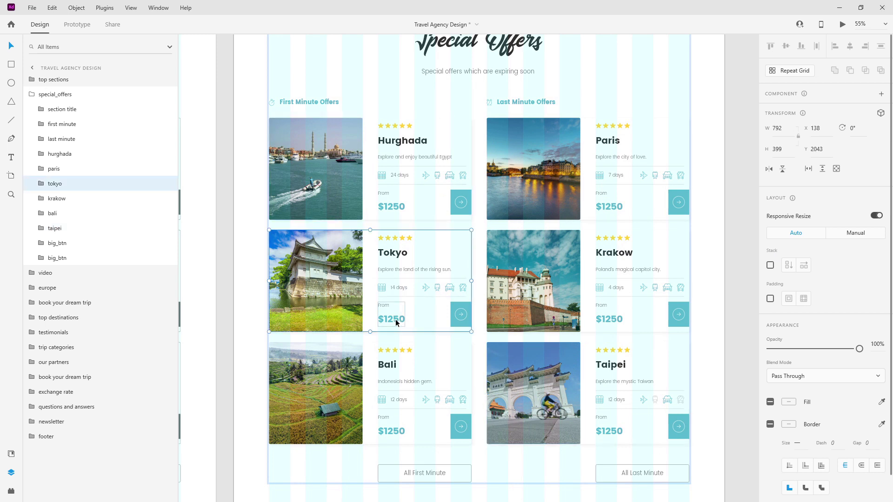
Change the Tokyo price to $2430 and the Bali price to $2260.
double_click(394, 319)
double_click(390, 321)
double_click(390, 321)
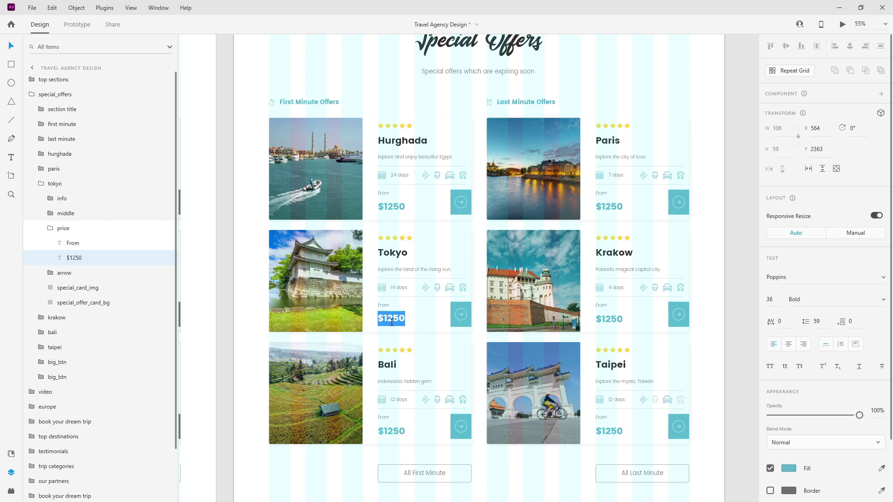
drag(384, 319, 413, 316)
text(2430)
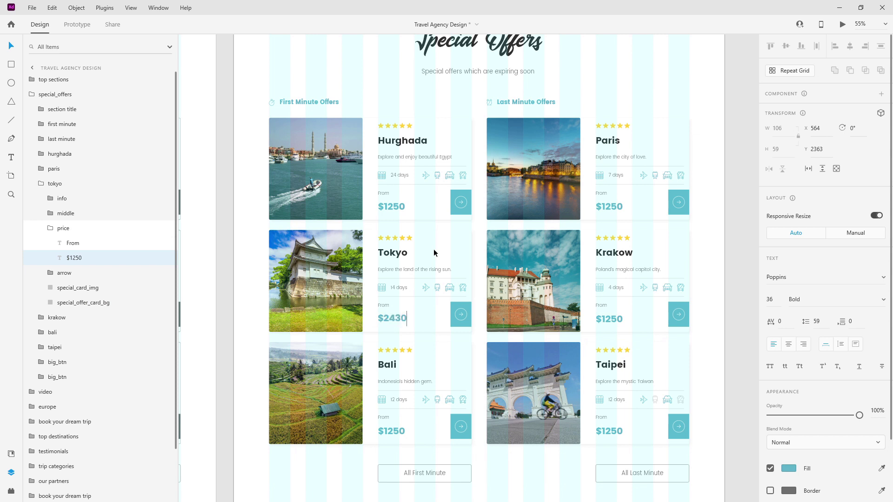
key(Escape)
double_click(398, 431)
drag(384, 431, 430, 430)
text(2250)
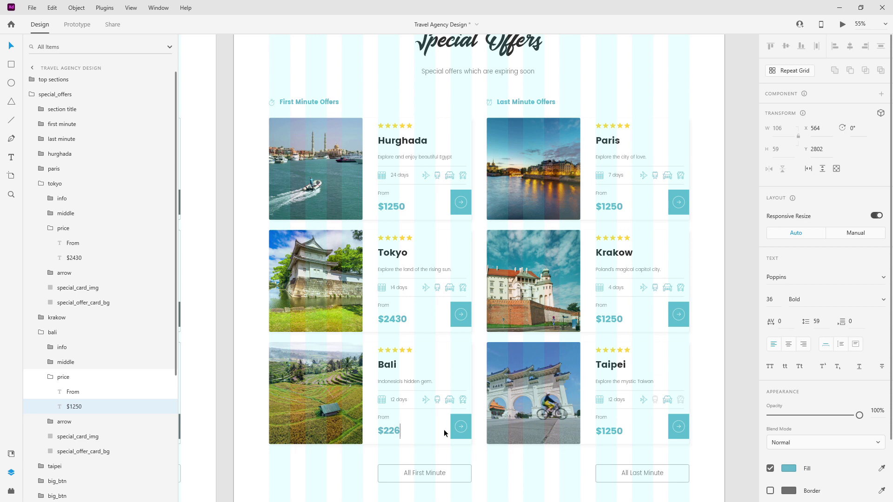
key(Escape)
Set the Paris price to $295 and the Krakow price to $184.
double_click(622, 205)
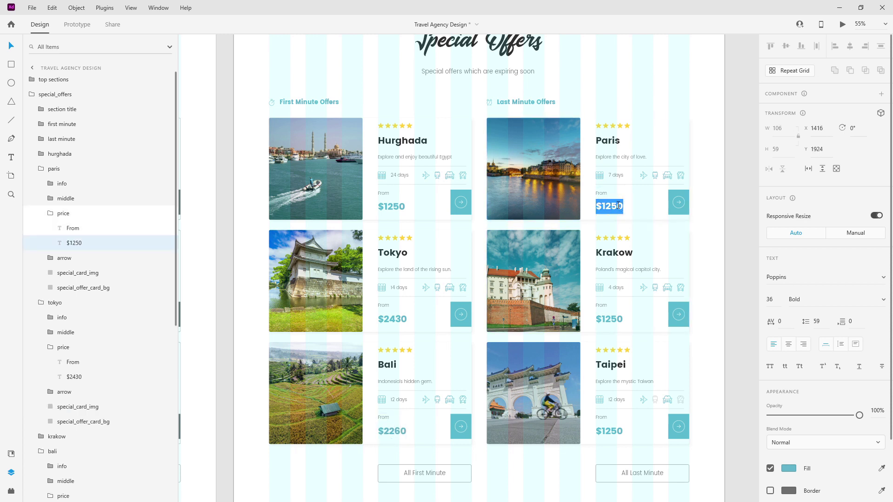
text(295)
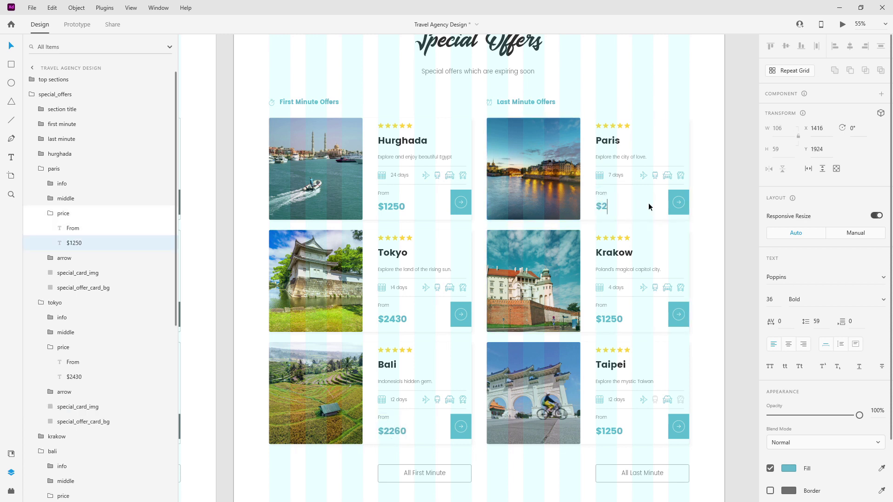
key(Escape)
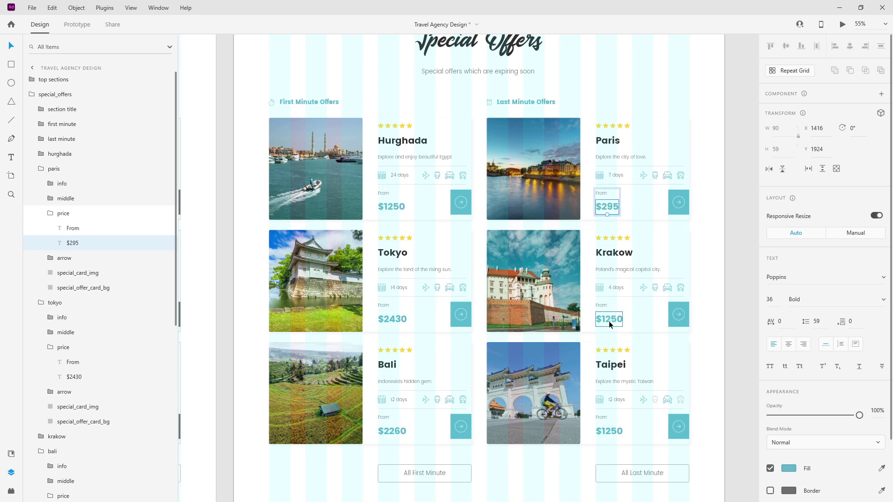
double_click(609, 319)
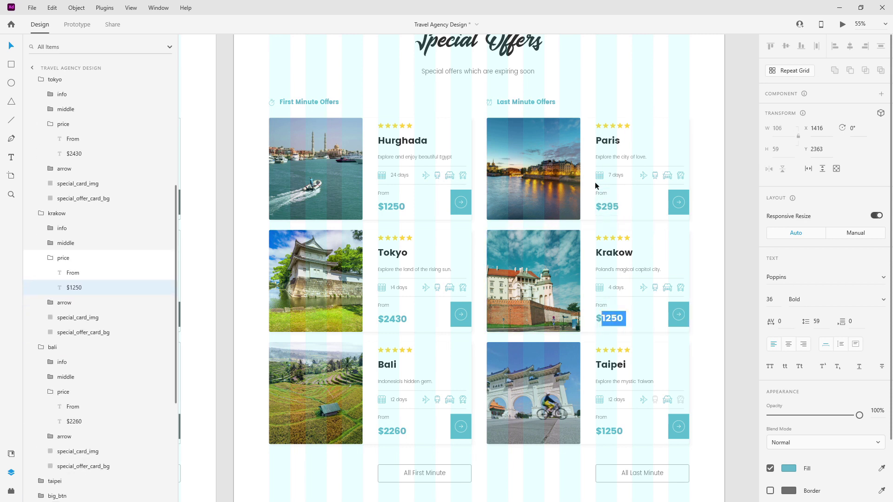
text(184)
key(Escape)
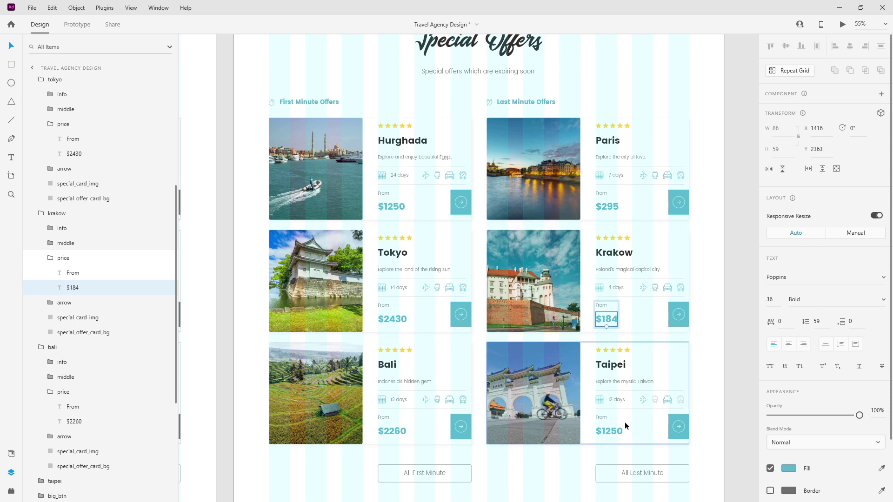
Change the Taipei card's price to $1840.
double_click(604, 430)
drag(601, 430, 646, 429)
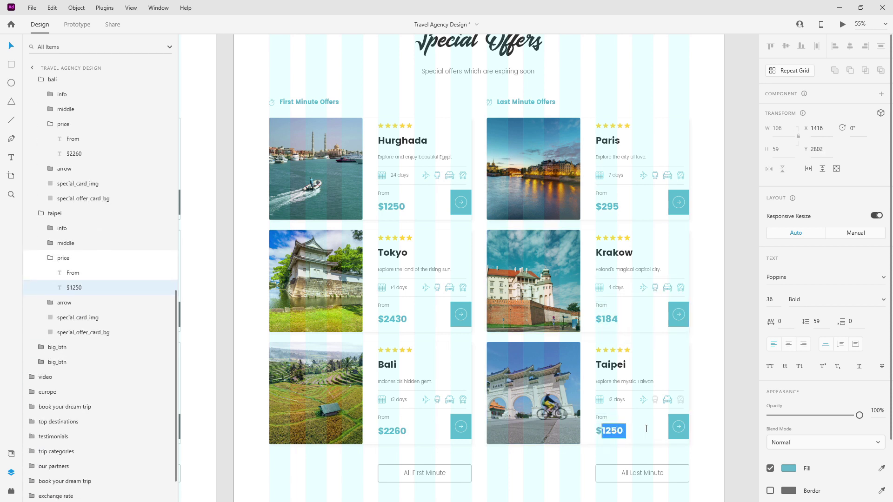
text(14)
key(BackSpace)
text(8)
key(BackSpace)
text(45)
key(BackSpace)
key(BackSpace)
text(840)
key(Escape)
click(666, 283)
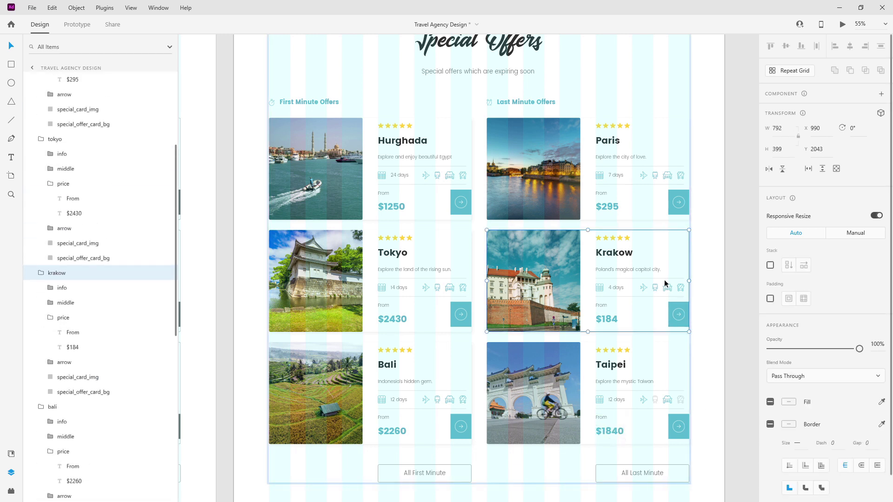
Mark the Krakow card's train and plane icons as not available, keeping the car icon active.
click(51, 317)
click(60, 362)
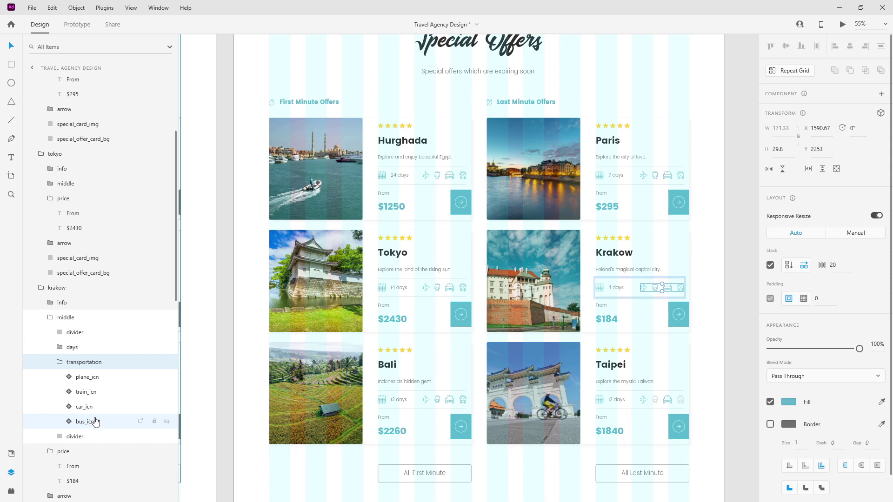
scroll(657, 306, up, 10)
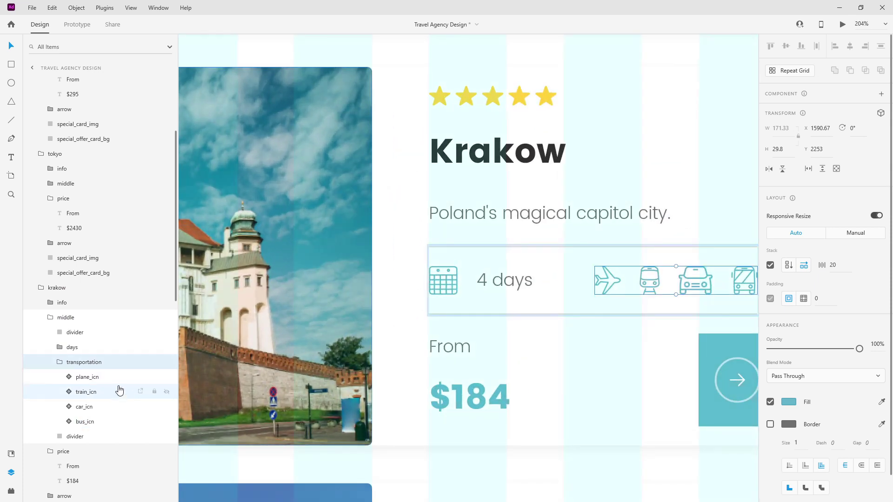
click(104, 407)
click(831, 128)
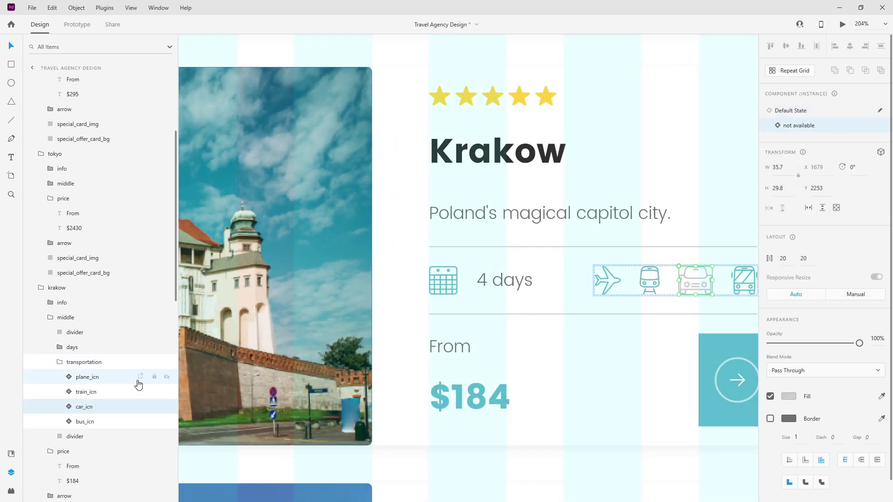
click(86, 392)
click(803, 129)
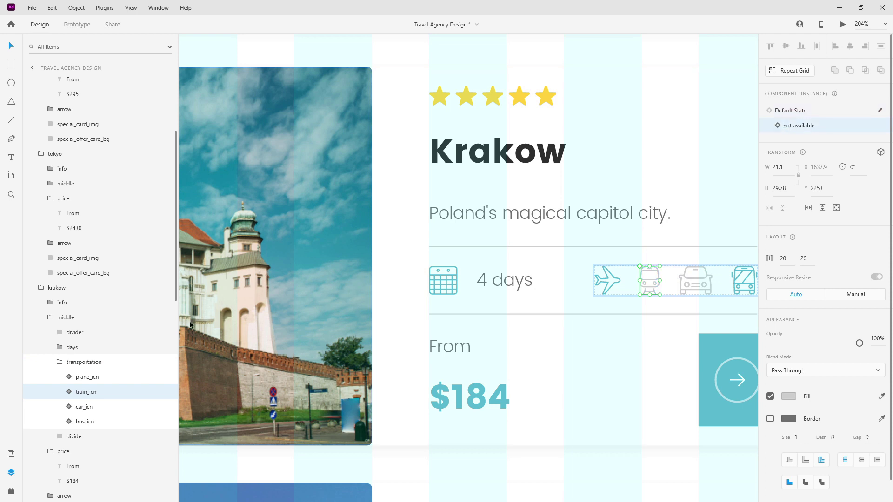
click(105, 376)
click(804, 126)
click(98, 407)
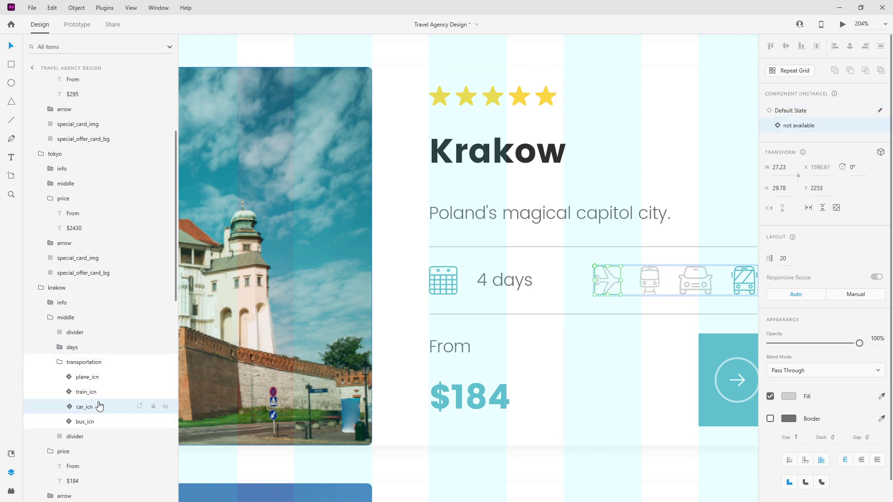
click(814, 111)
scroll(500, 181, down, 1)
scroll(500, 181, down, 5)
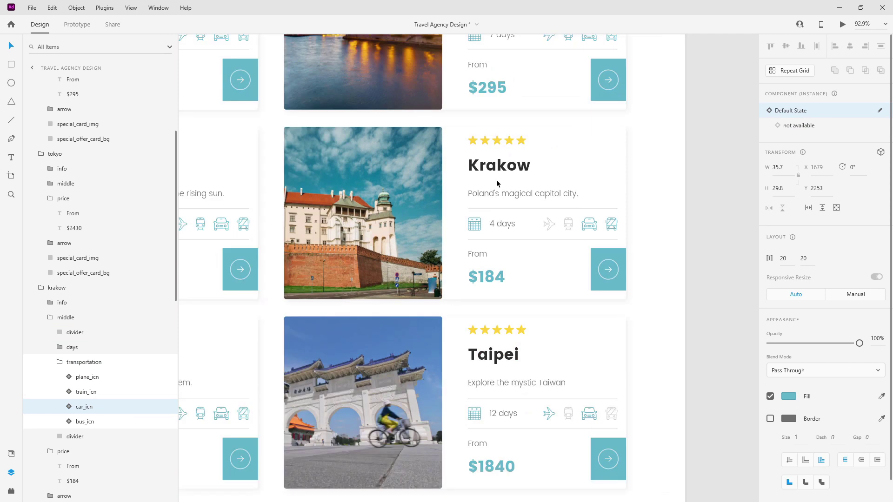
scroll(496, 180, up, 3)
Drill into the Paris card's layers down to its transport icons group.
click(496, 180)
scroll(593, 198, up, 5)
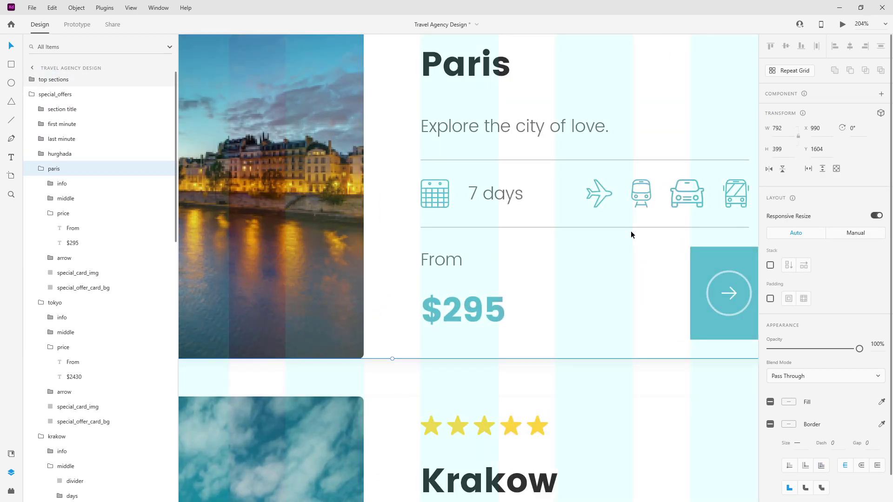
double_click(568, 223)
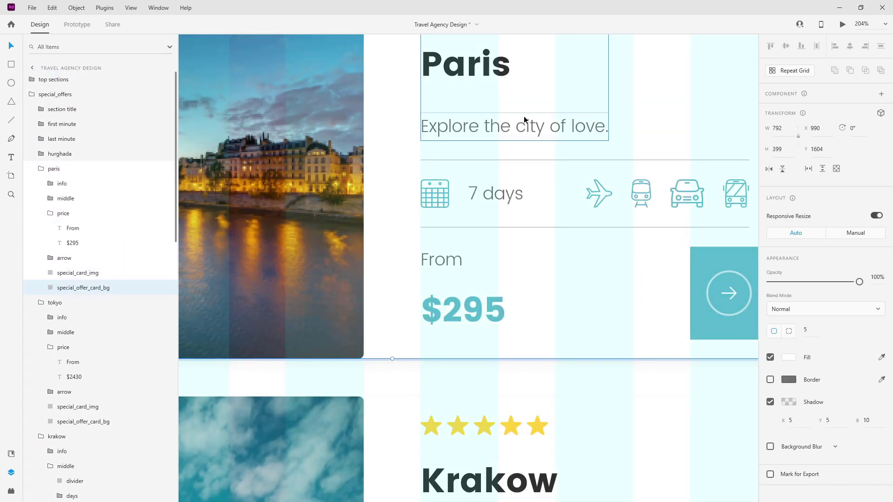
click(508, 199)
double_click(508, 199)
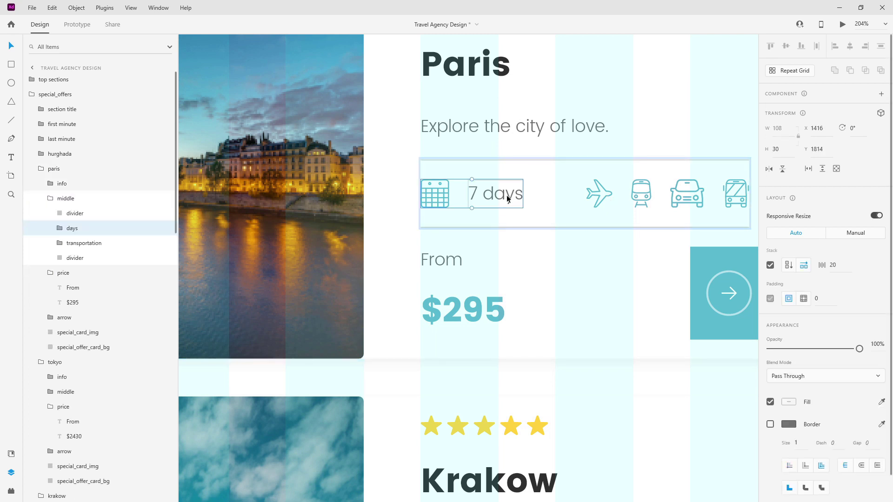
click(61, 229)
click(60, 273)
click(61, 229)
click(97, 303)
scroll(521, 190, down, 2)
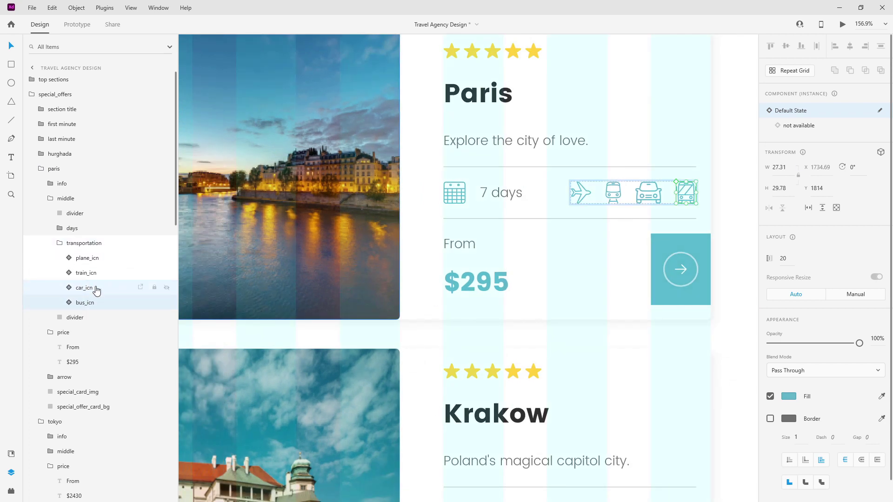
Switch the Paris card's train and plane icons to the not-available state.
click(95, 273)
click(799, 125)
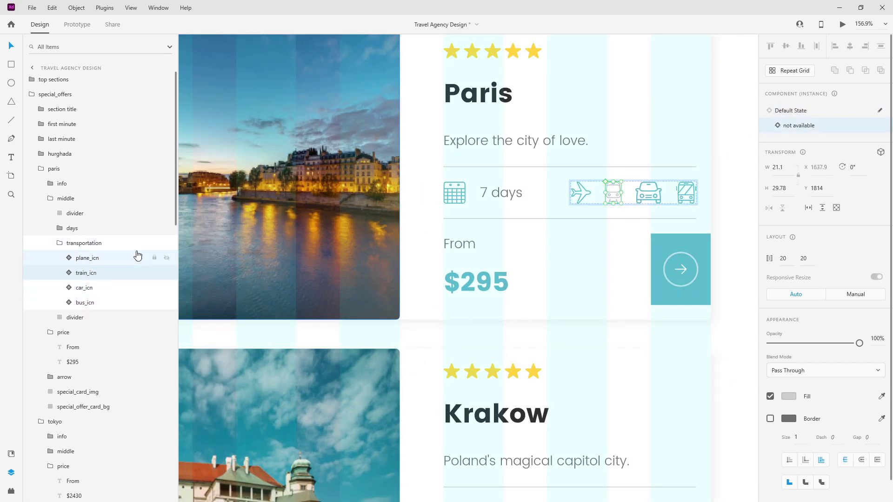
click(138, 256)
click(814, 127)
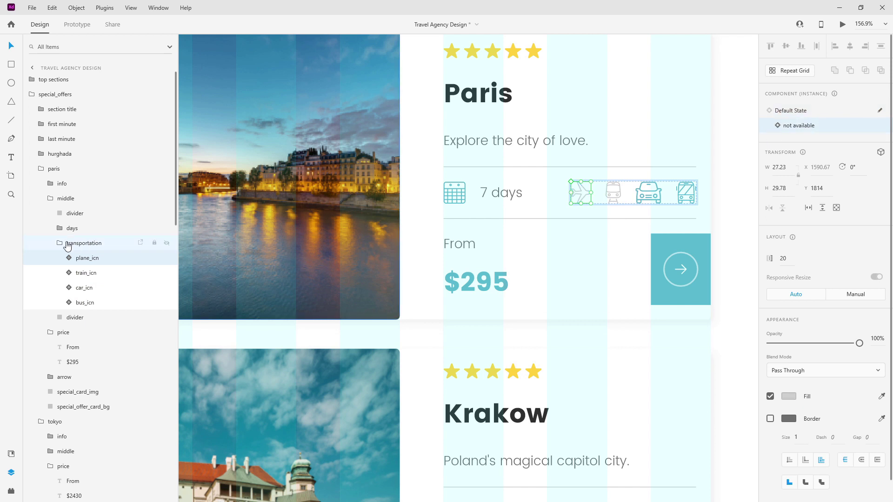
Collapse the Paris card's transportation and middle layer groups, then select the Bali card.
click(61, 244)
click(51, 273)
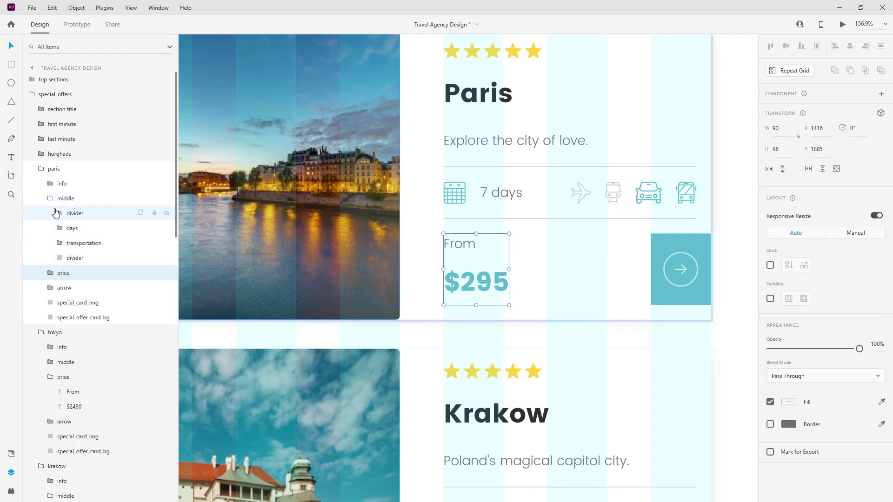
click(51, 200)
scroll(670, 232, down, 5)
scroll(669, 232, down, 2)
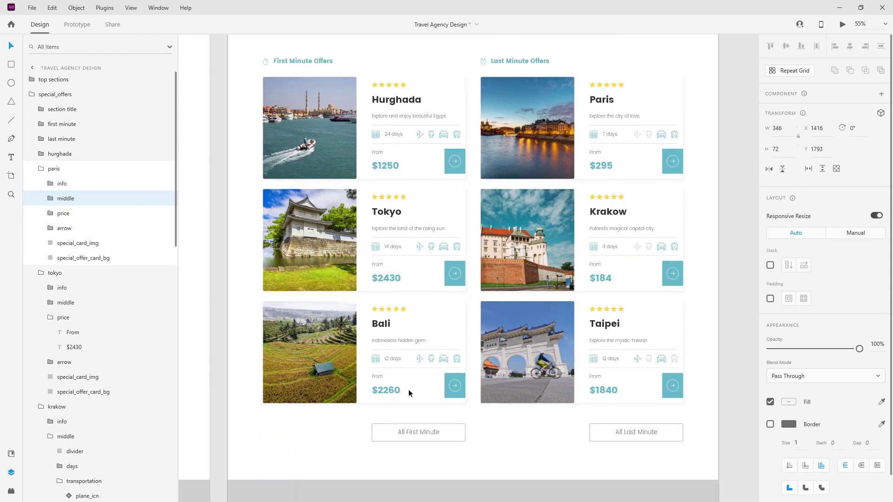
scroll(408, 389, up, 5)
click(434, 355)
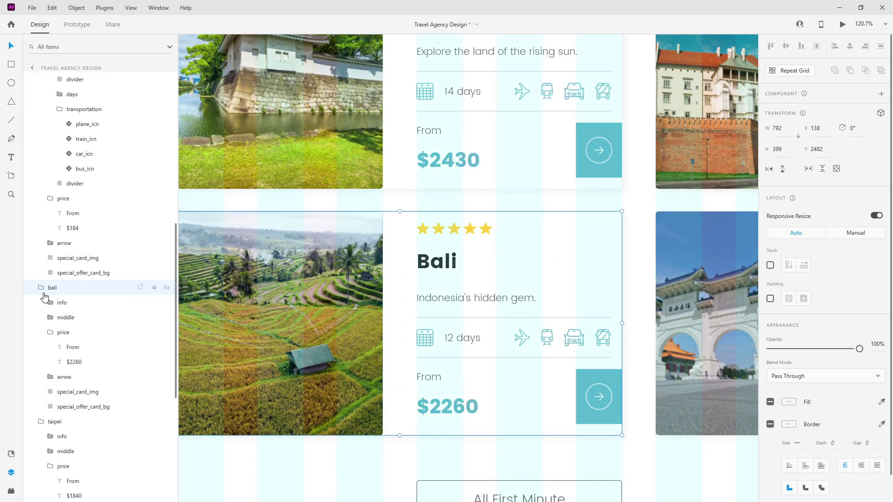
Mark the Bali card's bus, car and train icons as not available, then collapse its groups.
click(50, 332)
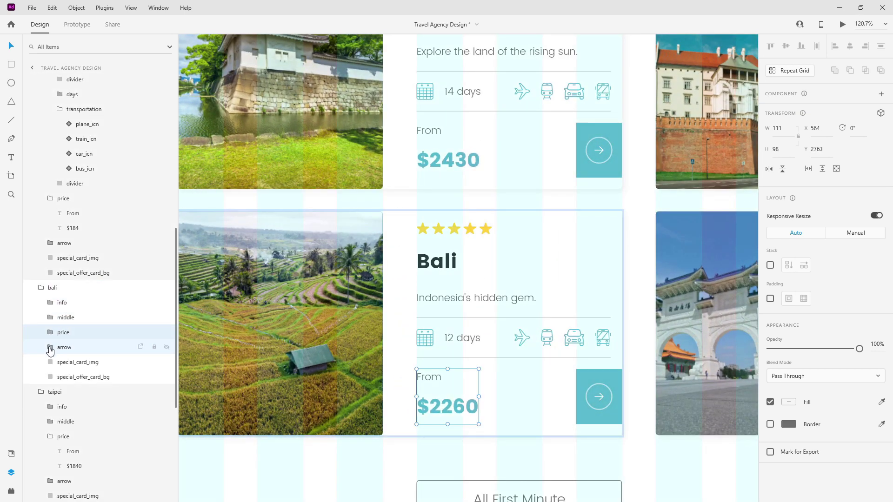
click(50, 318)
click(60, 362)
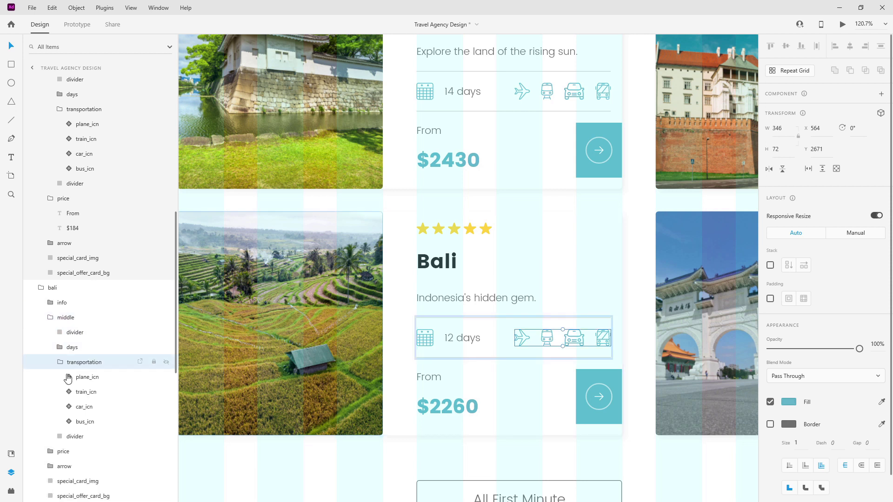
click(86, 421)
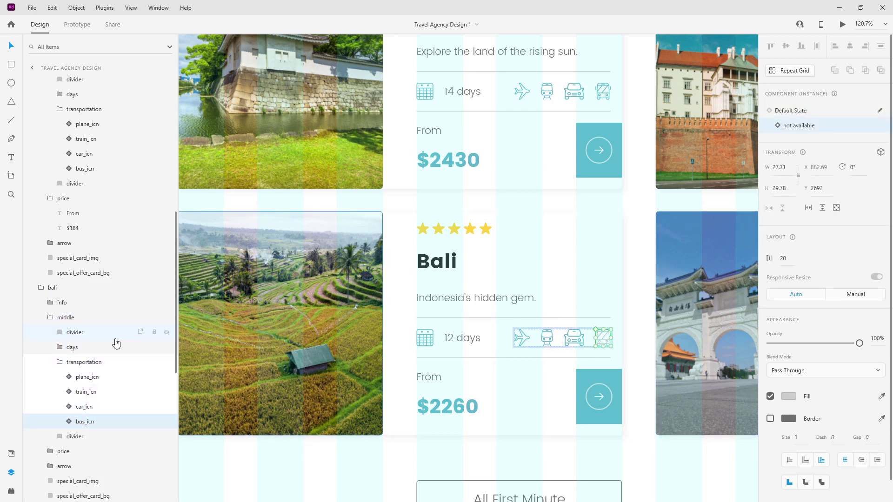
click(84, 406)
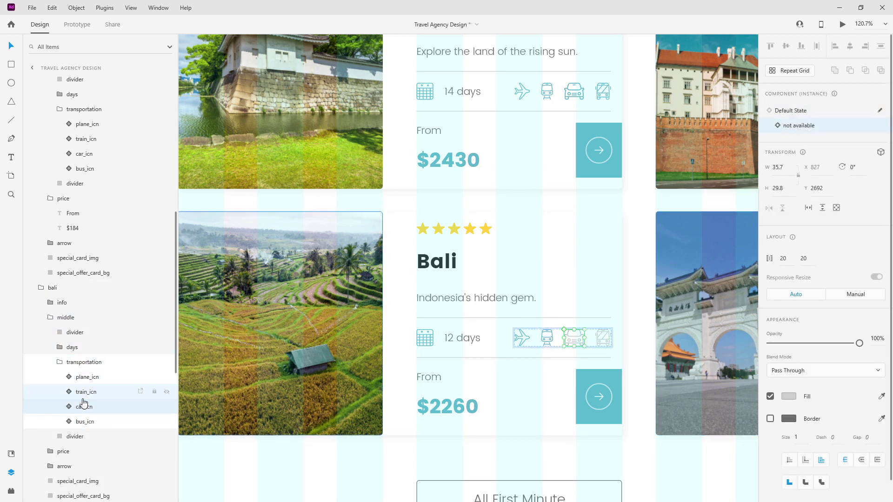
click(83, 398)
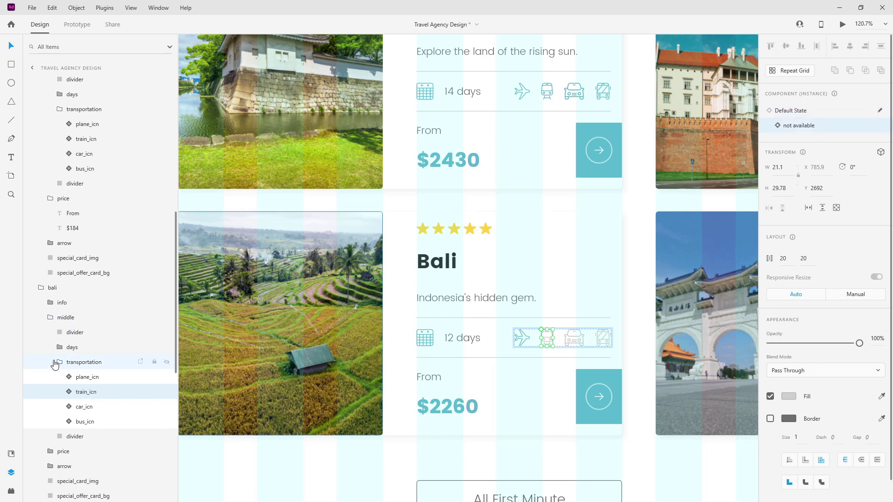
click(57, 363)
click(49, 317)
click(40, 288)
scroll(516, 261, down, 2)
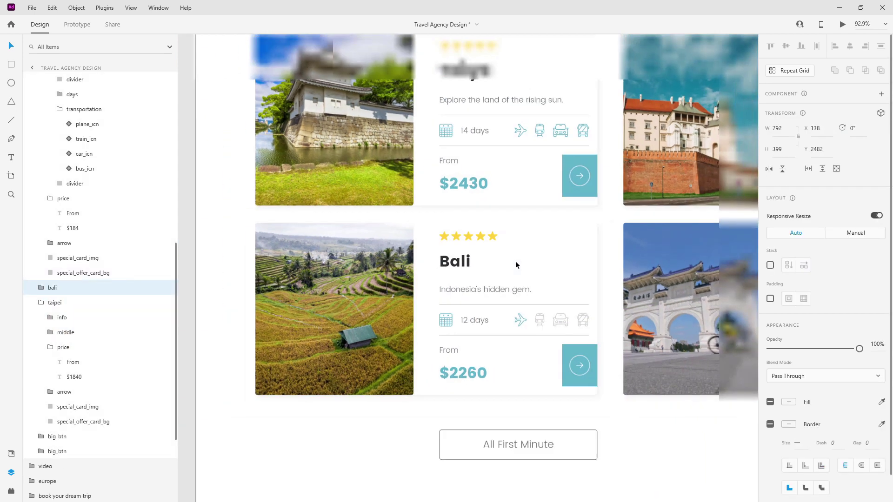
scroll(516, 261, up, 3)
scroll(516, 260, up, 3)
Set the Tokyo card's bus, car and train icons to not available.
click(515, 261)
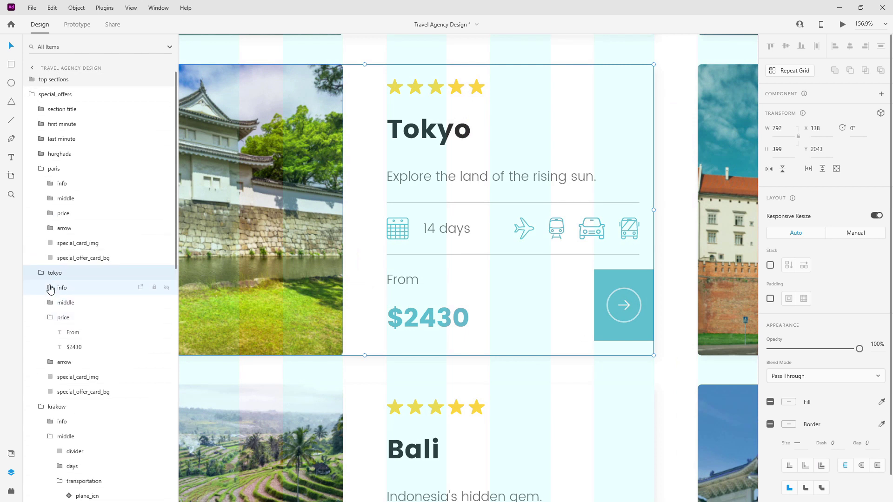
click(49, 303)
click(60, 347)
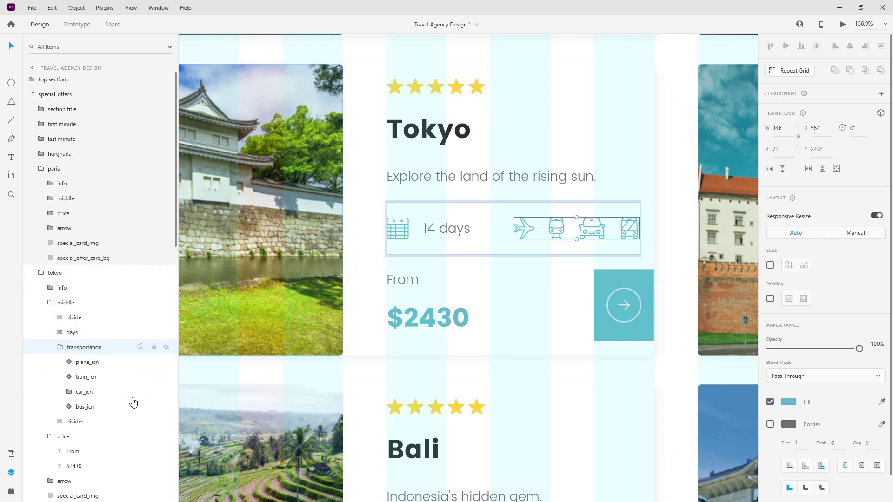
click(101, 413)
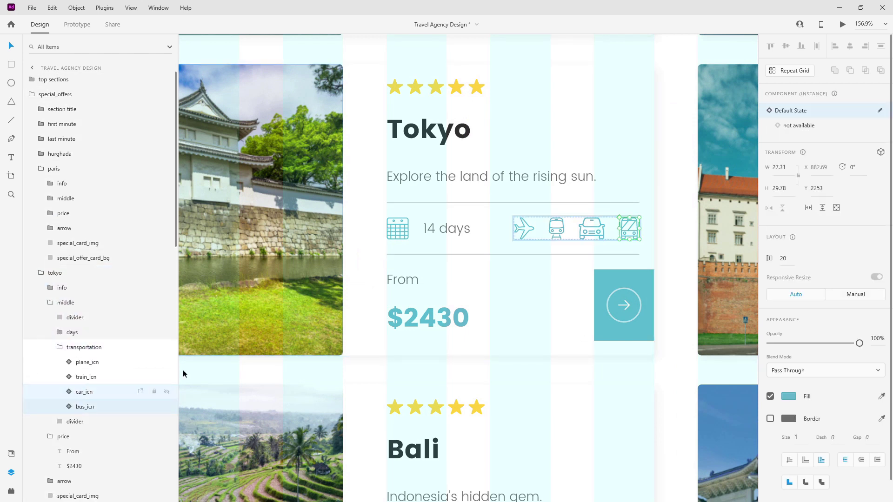
click(791, 125)
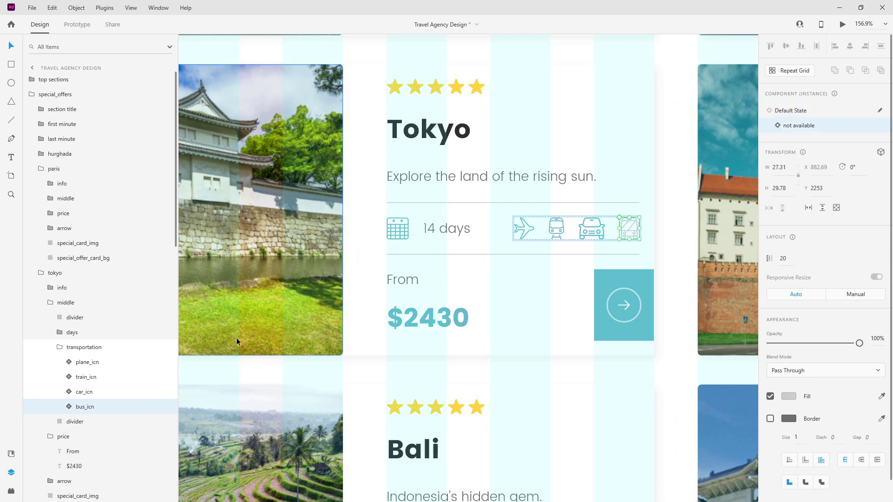
click(85, 392)
click(799, 126)
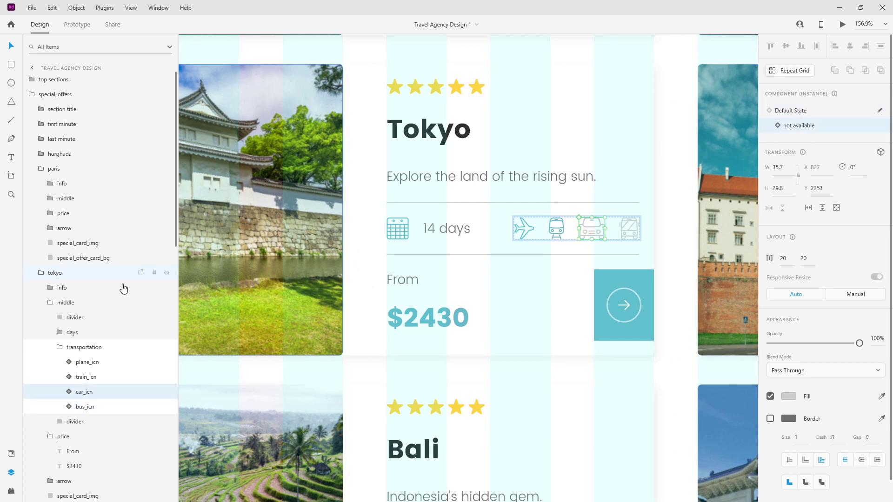
click(115, 375)
click(836, 130)
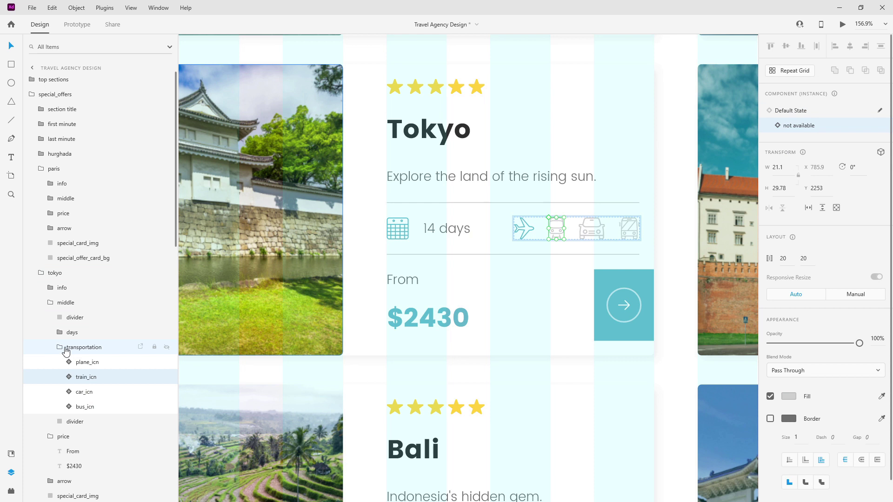
click(65, 348)
scroll(438, 299, up, 8)
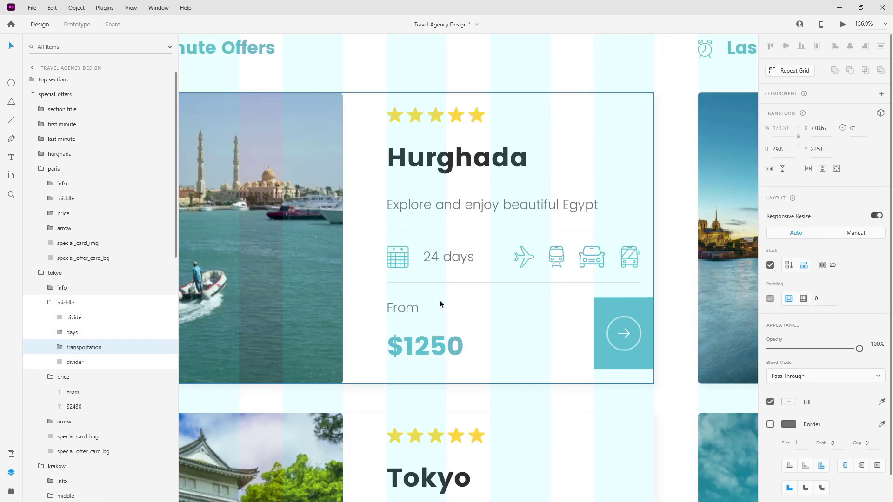
Mark the Hurghada card's train icon as not available and collapse its layer groups.
click(431, 270)
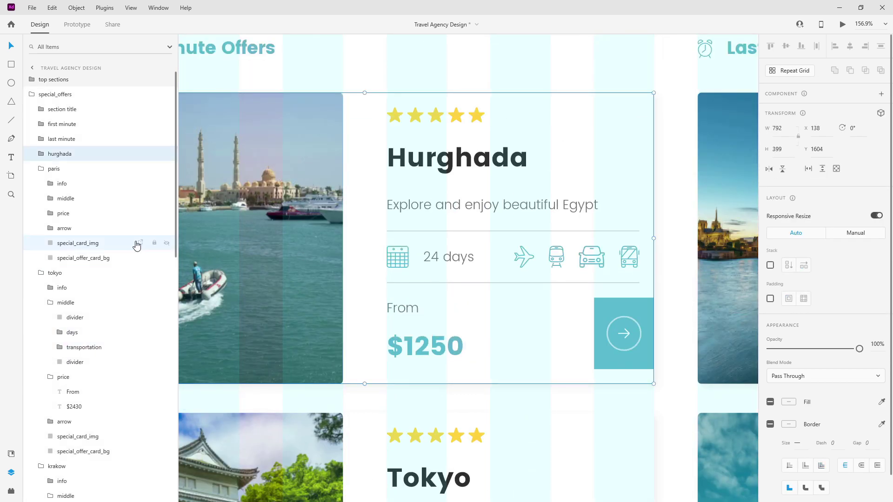
click(41, 154)
click(50, 183)
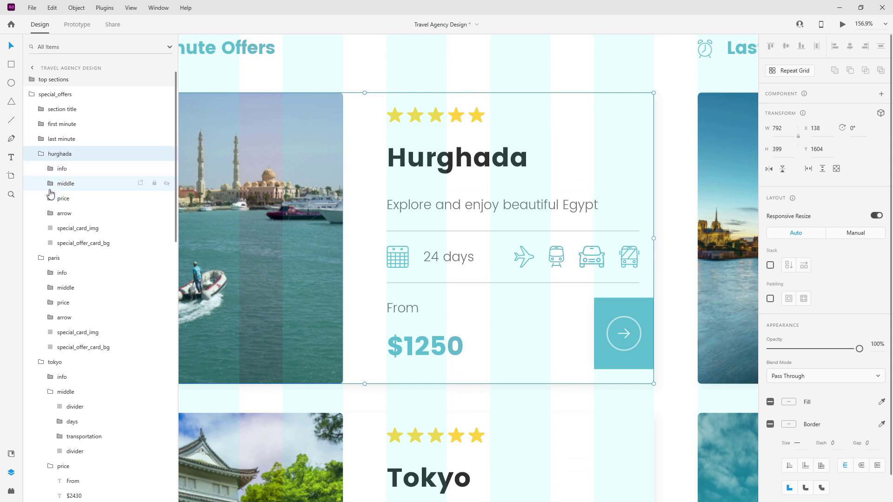
click(59, 228)
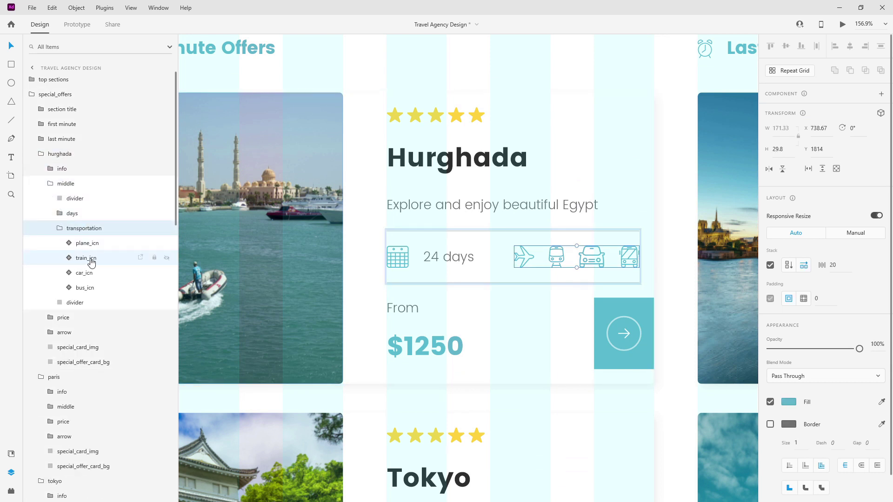
click(139, 259)
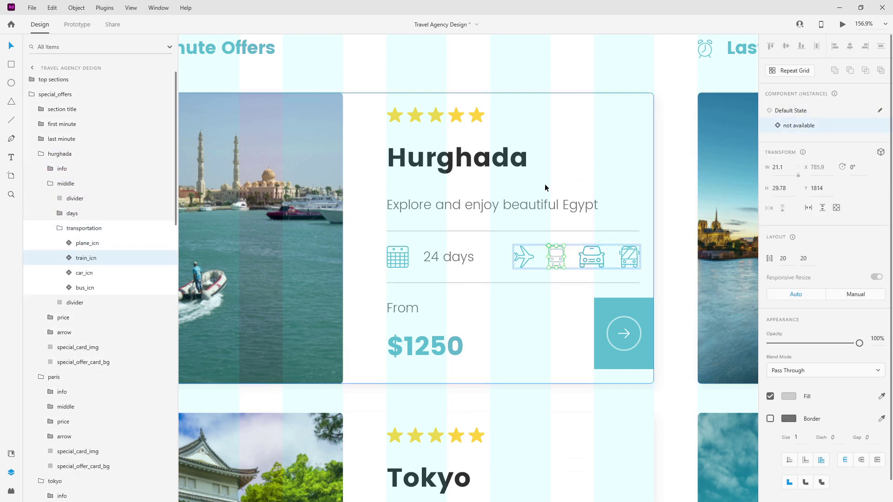
click(60, 229)
click(50, 184)
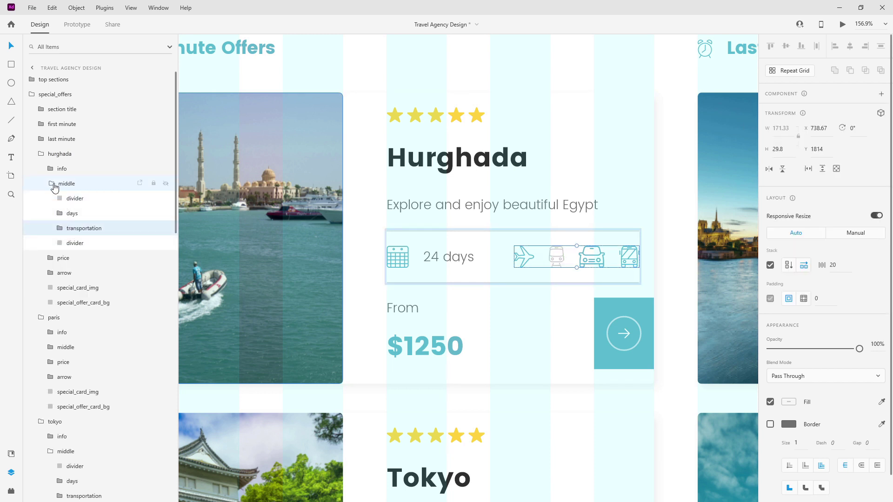
click(41, 154)
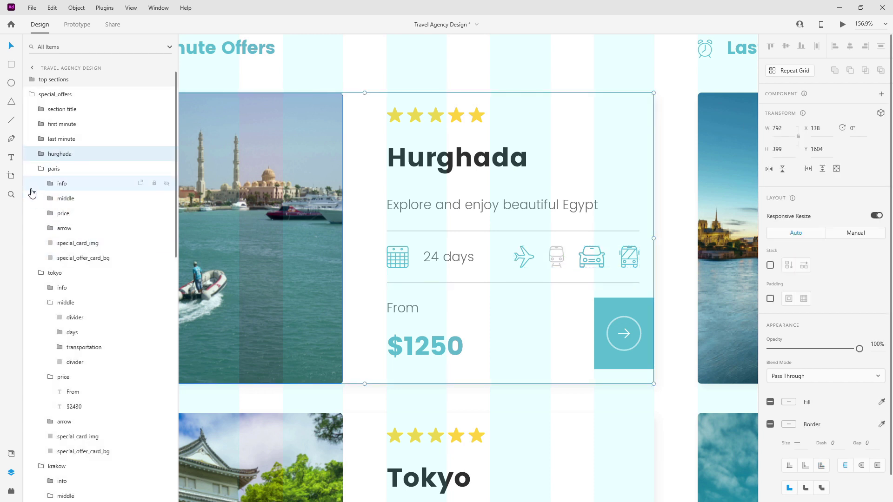
Collapse the remaining open layer groups of the Paris, Tokyo, Krakow and Taipei cards.
click(42, 169)
scroll(353, 165, down, 5)
scroll(353, 165, down, 3)
click(50, 213)
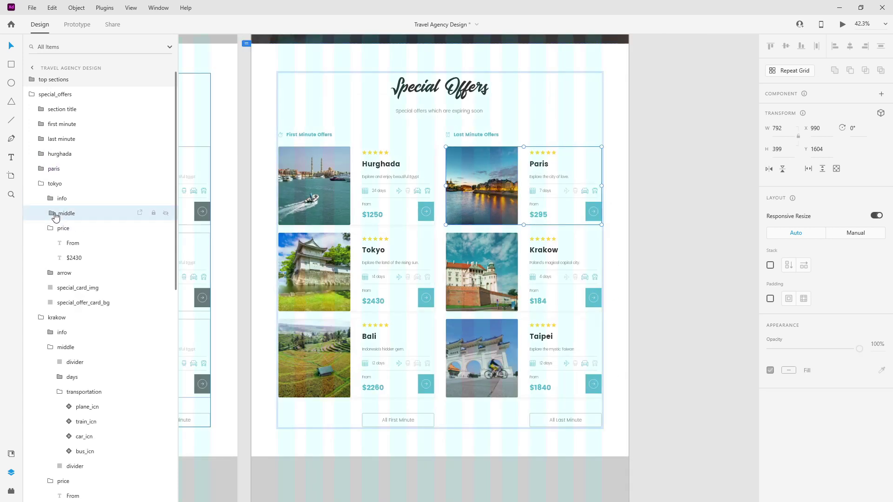
click(50, 228)
click(42, 184)
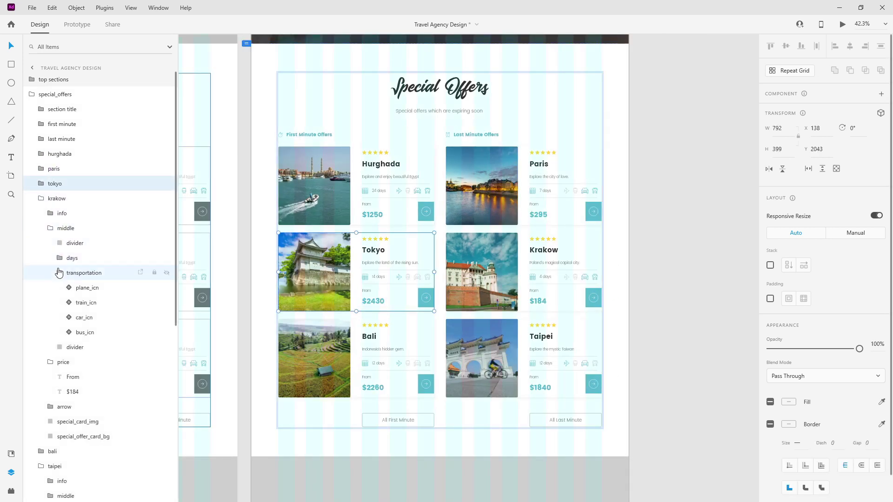
click(60, 273)
click(50, 228)
click(41, 199)
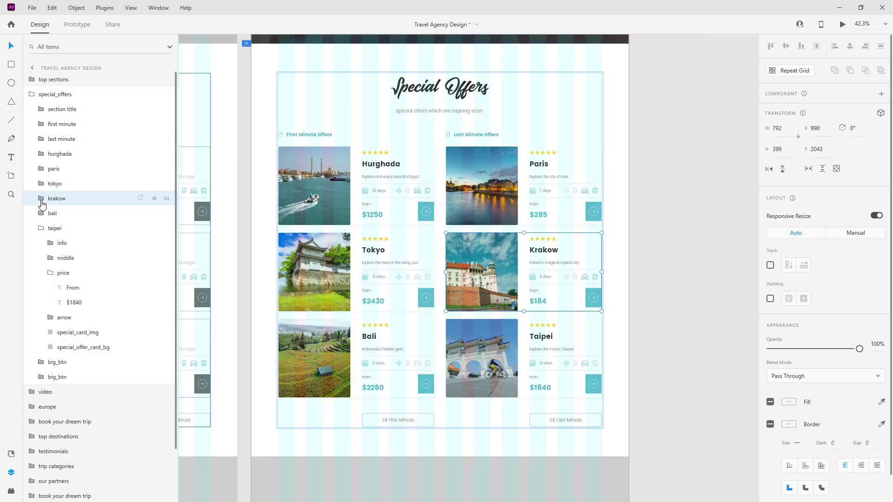
click(51, 273)
click(41, 228)
scroll(605, 229, up, 3)
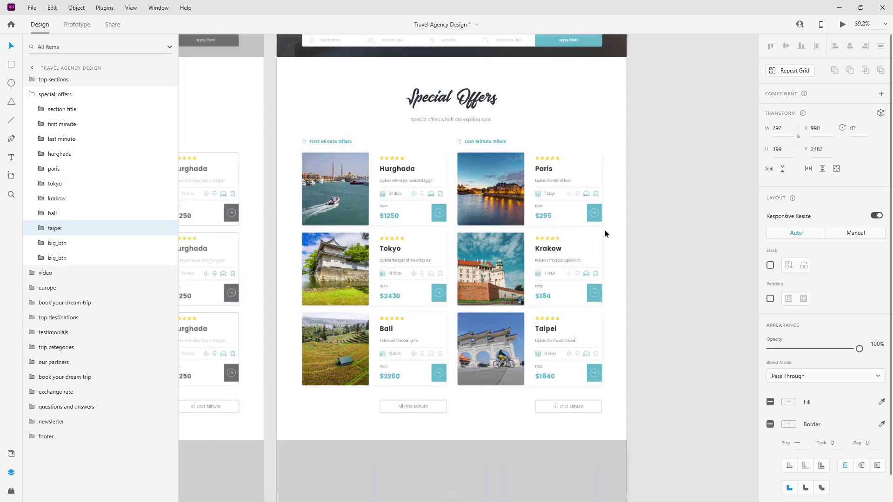
Zoom in on the 366 × 70 All First Minute button below the Bali card and select it.
scroll(363, 248, down, 2)
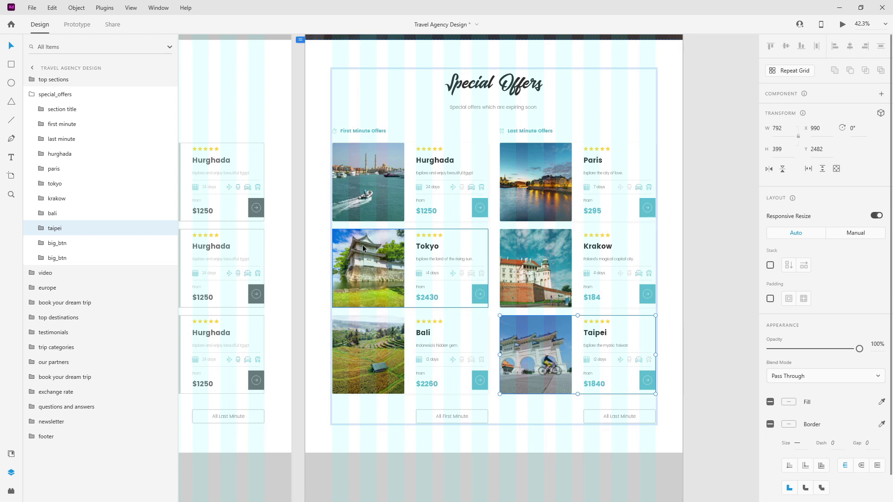
scroll(469, 379, up, 6)
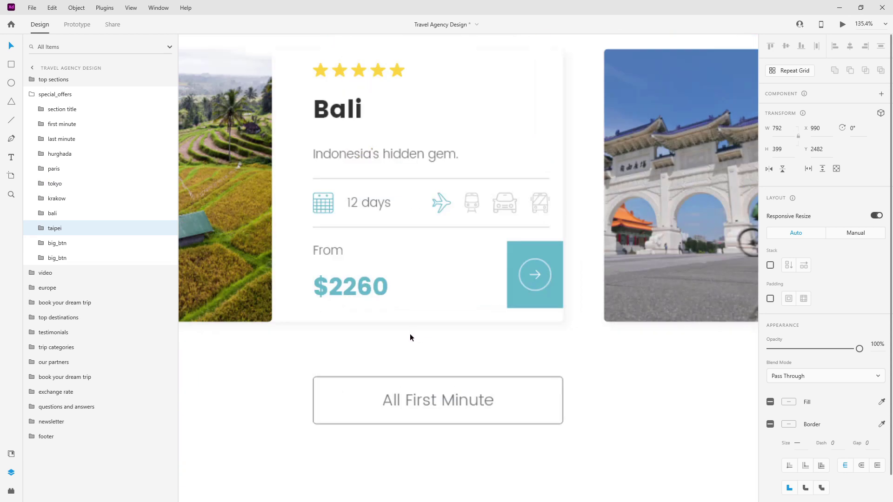
scroll(411, 337, up, 5)
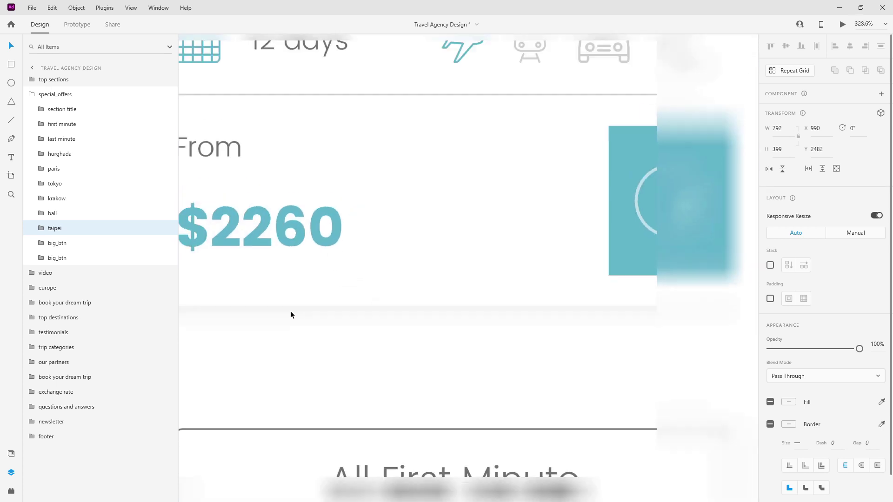
scroll(606, 301, up, 2)
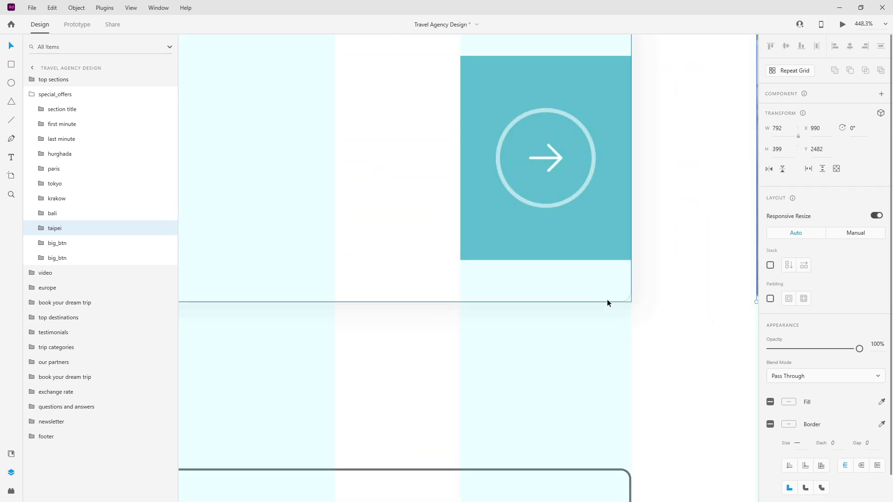
scroll(607, 302, down, 4)
click(503, 349)
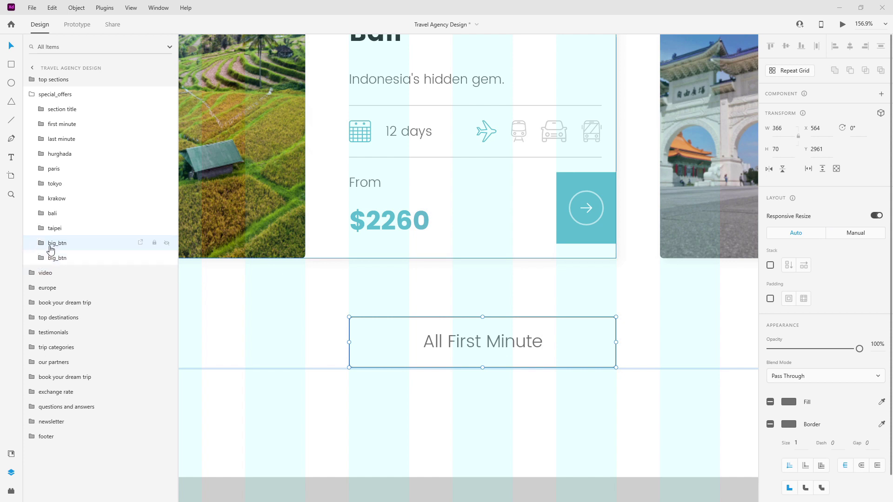
scroll(305, 269, down, 3)
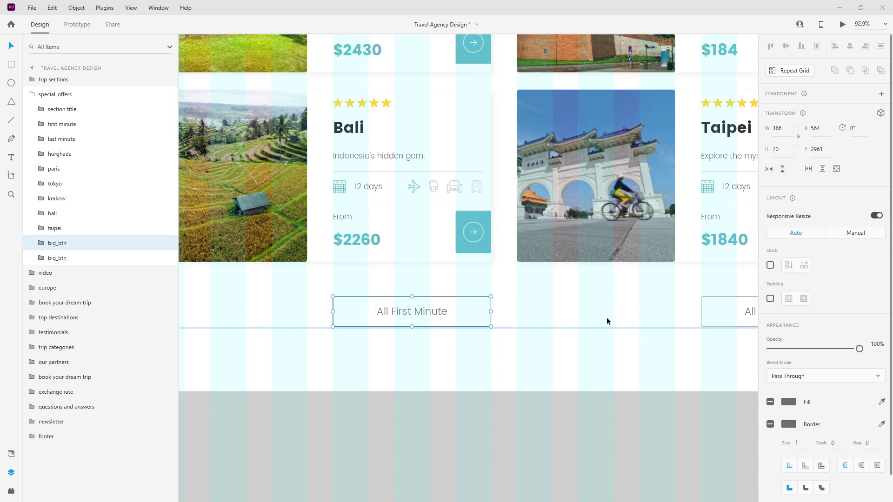
scroll(433, 314, up, 4)
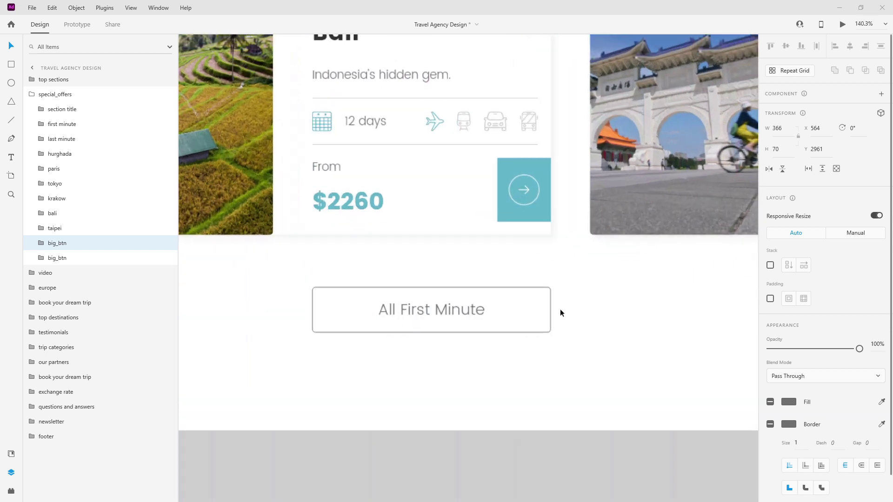
Duplicate the button's background rectangle and rename the copy btn_color.
click(42, 244)
click(70, 272)
key(ctrl+d)
double_click(70, 272)
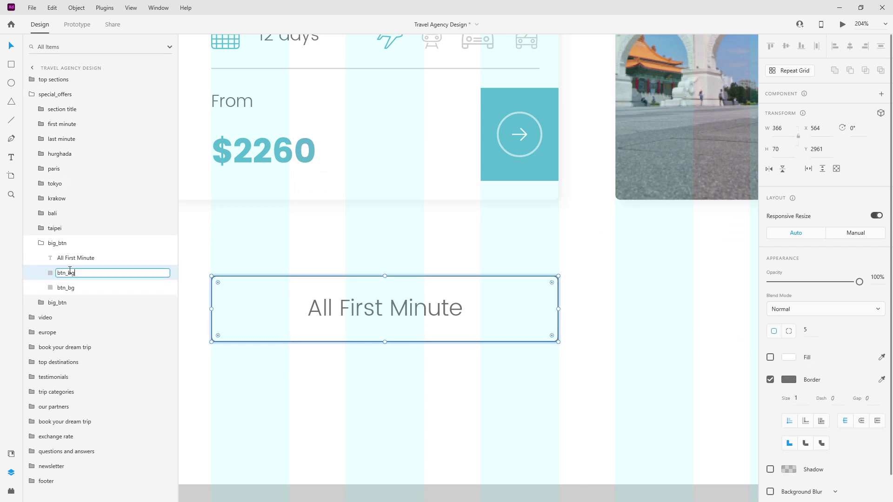
text(btn_color)
key(Return)
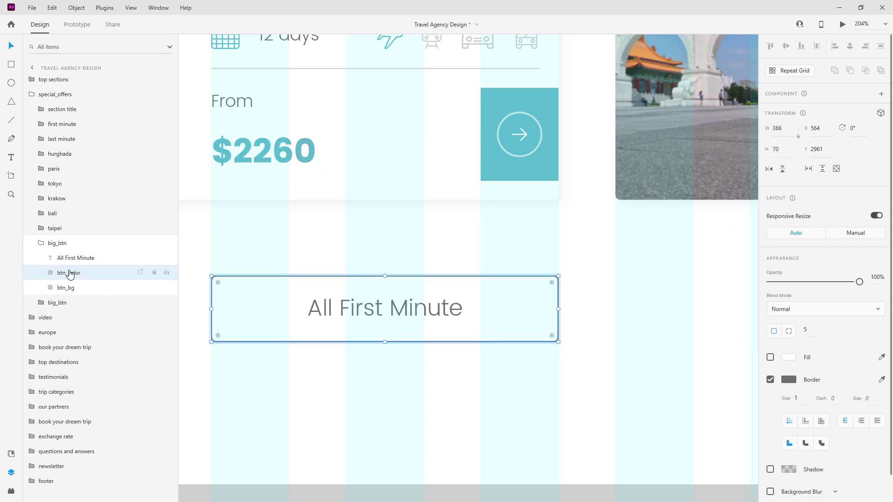
Make btn_color a borderless main-blue 1 px line at the button's bottom edge, 0% opacity.
click(12, 454)
click(91, 130)
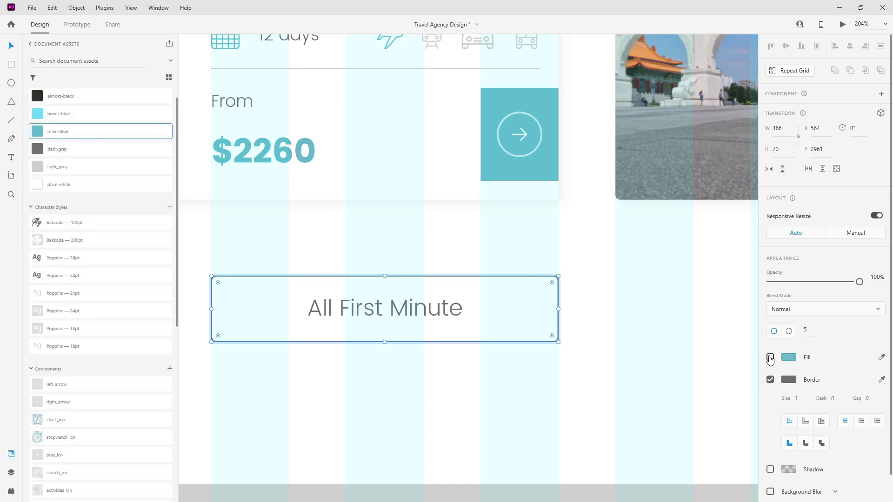
click(770, 357)
click(771, 380)
click(414, 330)
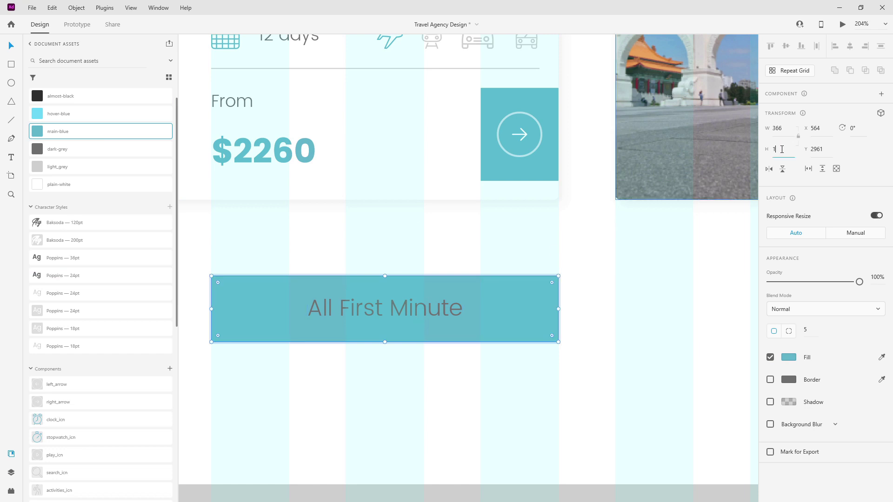
key(Return)
drag(439, 275, 436, 340)
key(0)
key(0)
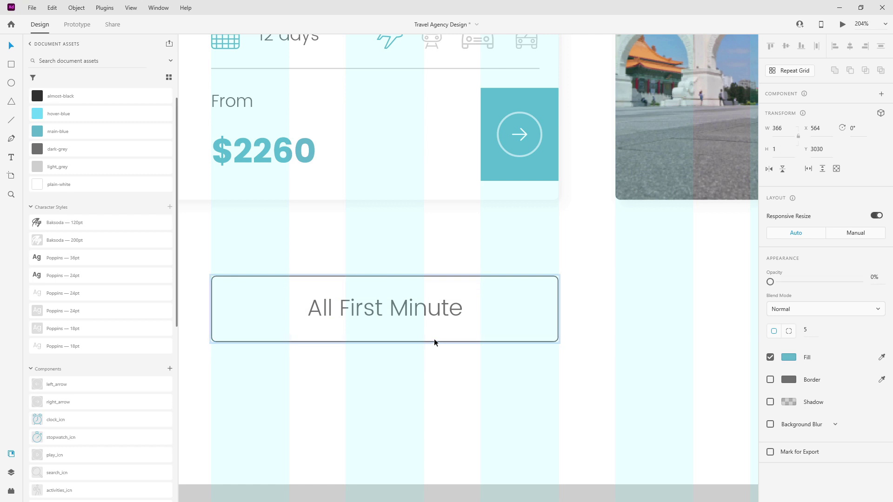
click(10, 472)
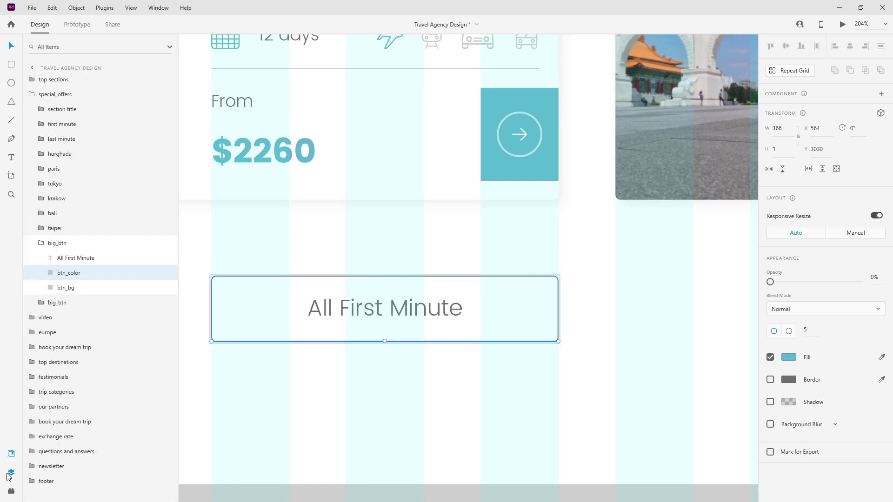
click(56, 243)
scroll(297, 245, down, 6)
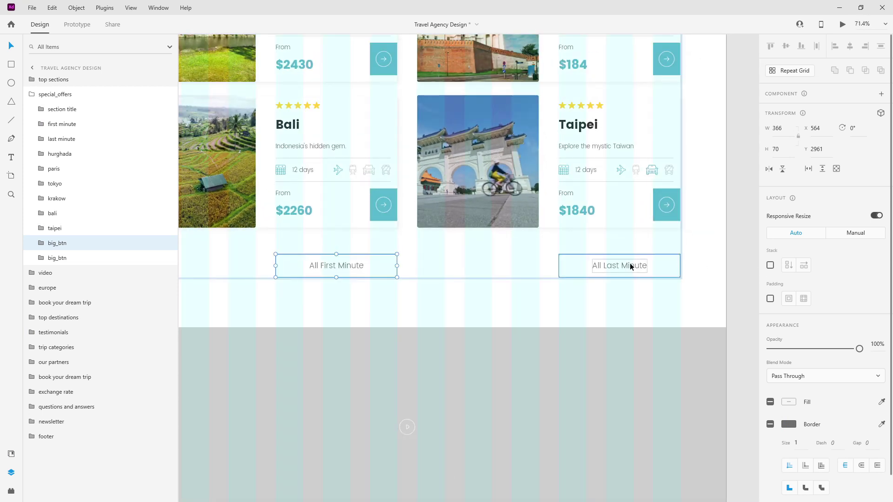
Replace the old All Last Minute button with a copy of All First Minute under Taipei.
click(630, 263)
key(Delete)
click(354, 265)
drag(354, 266, 629, 261)
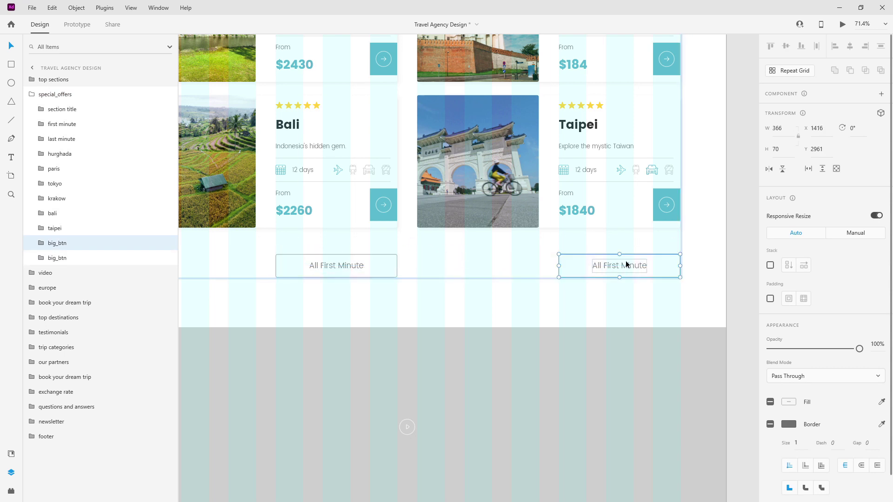
Relabel the copy 'All Last Minute', move its layer above the other, and zoom out.
double_click(613, 266)
triple_click(614, 267)
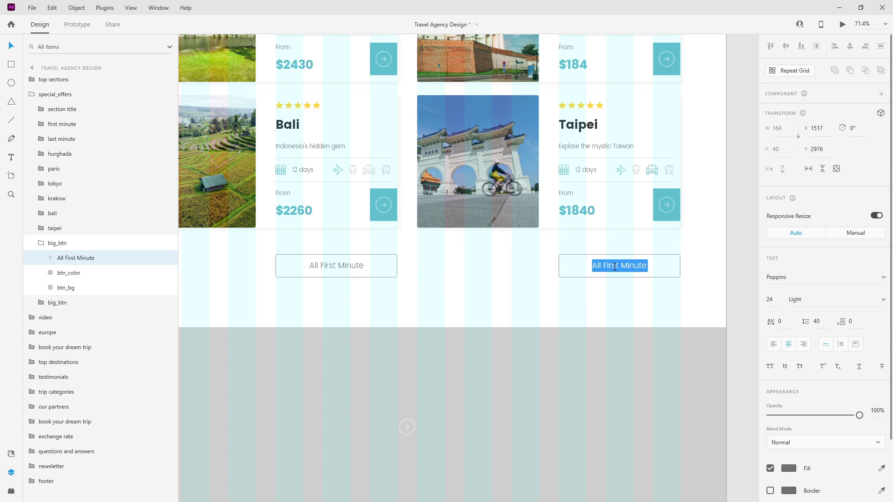
double_click(614, 267)
text(Last)
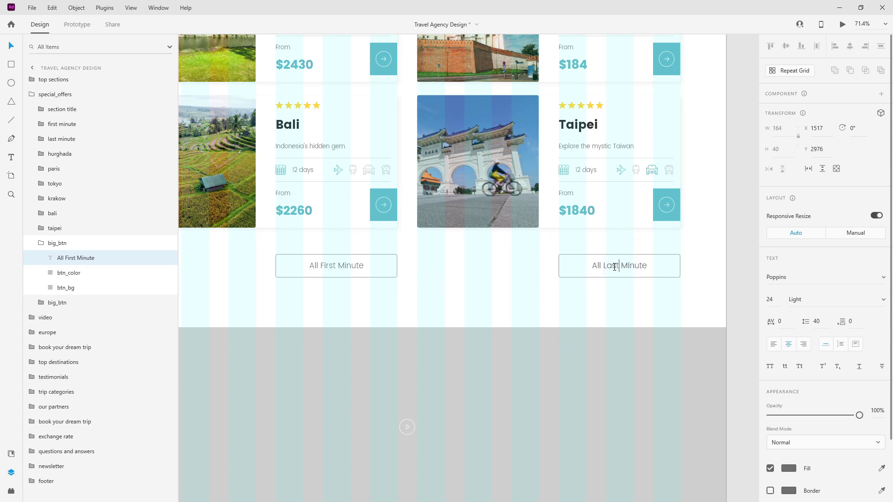
key(Escape)
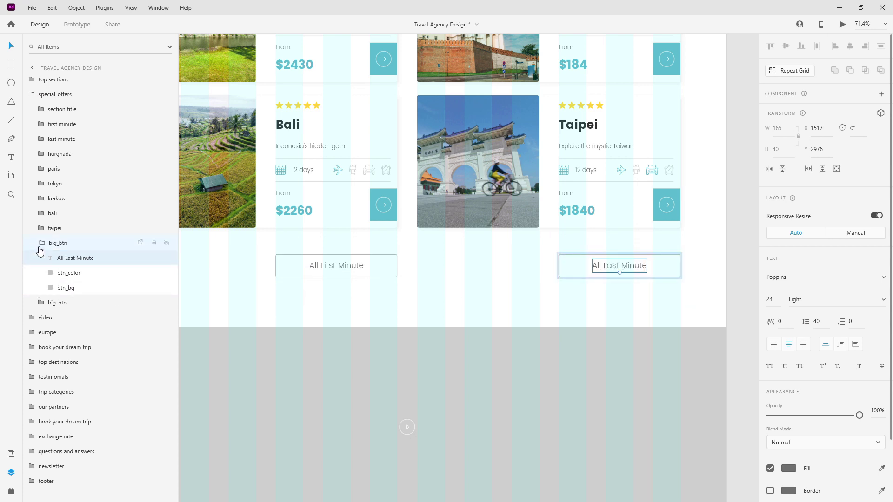
click(57, 247)
click(65, 258)
drag(65, 258, 66, 238)
scroll(613, 256, down, 2)
scroll(613, 256, down, 3)
key(ctrl+shift+apostrophe)
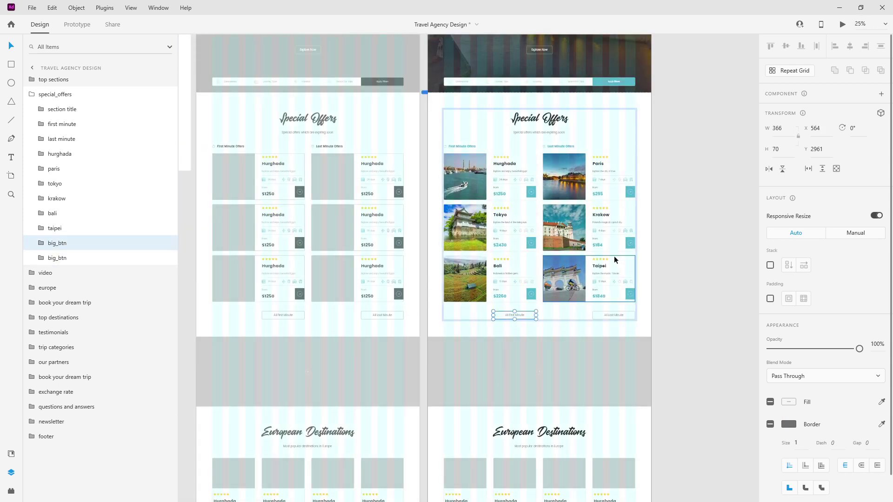
Collapse special_offers, expand the video group, and duplicate its grey video band rectangle.
scroll(614, 256, up, 1)
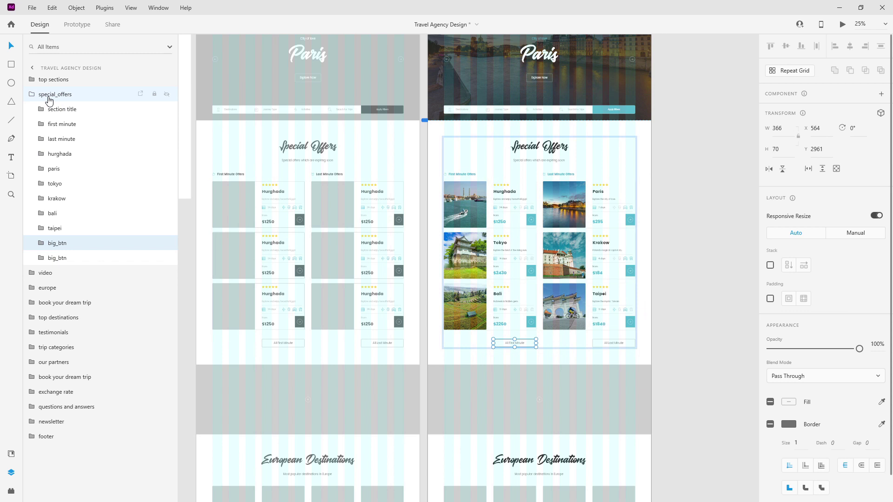
click(35, 95)
click(42, 109)
click(32, 110)
click(55, 138)
scroll(584, 92, up, 2)
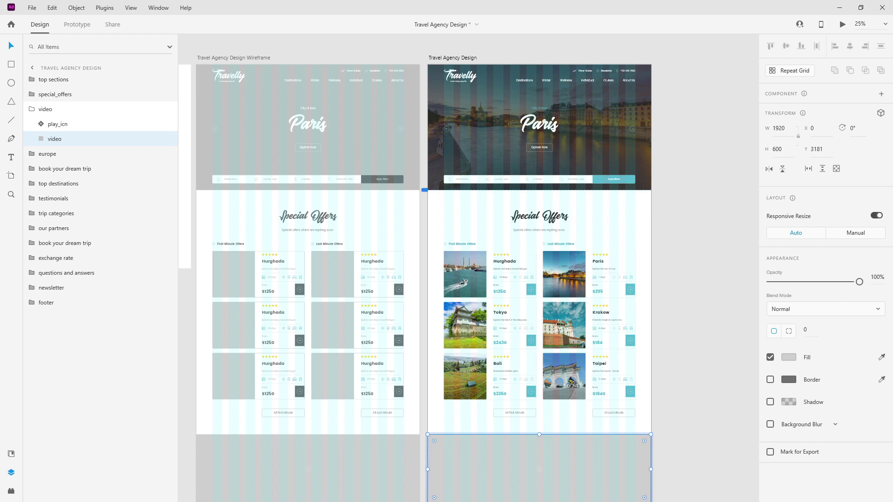
scroll(525, 242, down, 7)
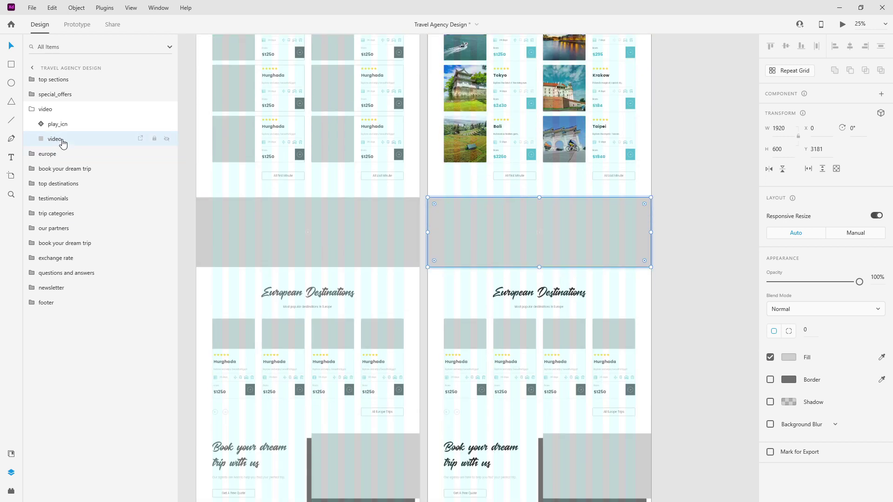
key(ctrl+d)
Rename the copied rectangle 'video_color_overlay', fill it with almost-black, and set opacity to 70%.
double_click(55, 139)
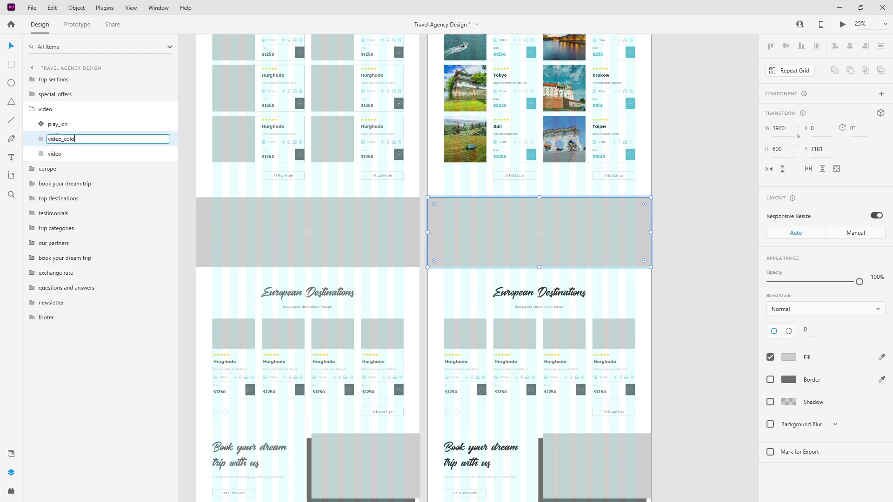
text(video_color_overlay)
key(Return)
click(11, 453)
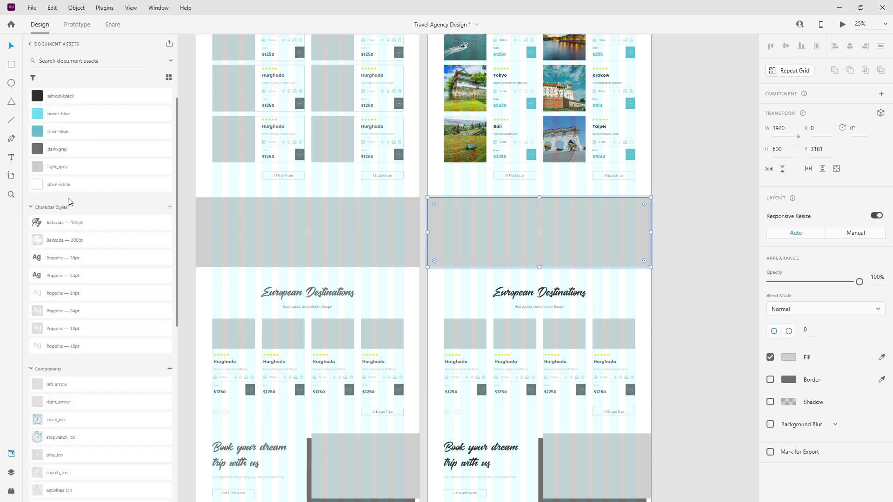
click(83, 103)
click(11, 472)
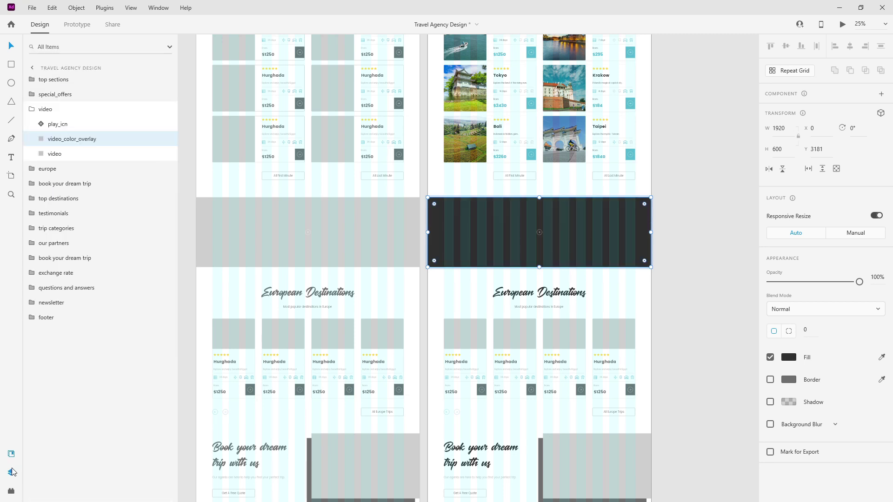
key(7)
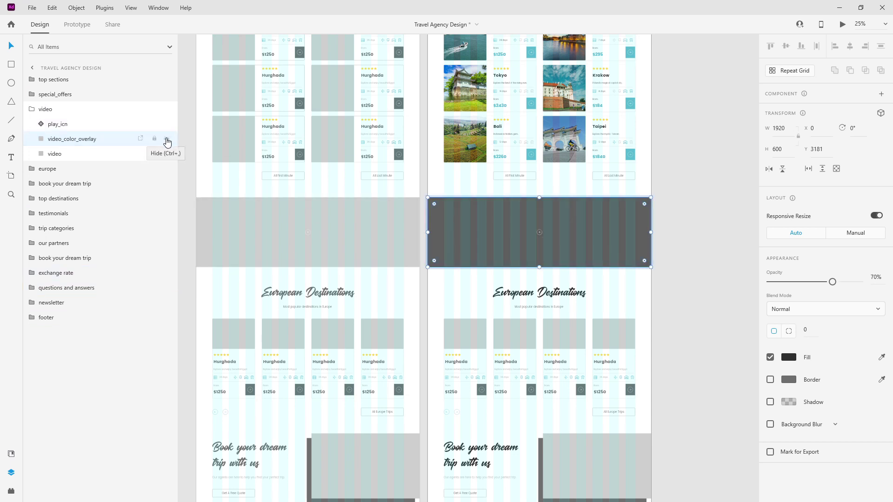
With the overlay hidden, drop the travellers photo into the video band, then show the overlay again.
click(167, 141)
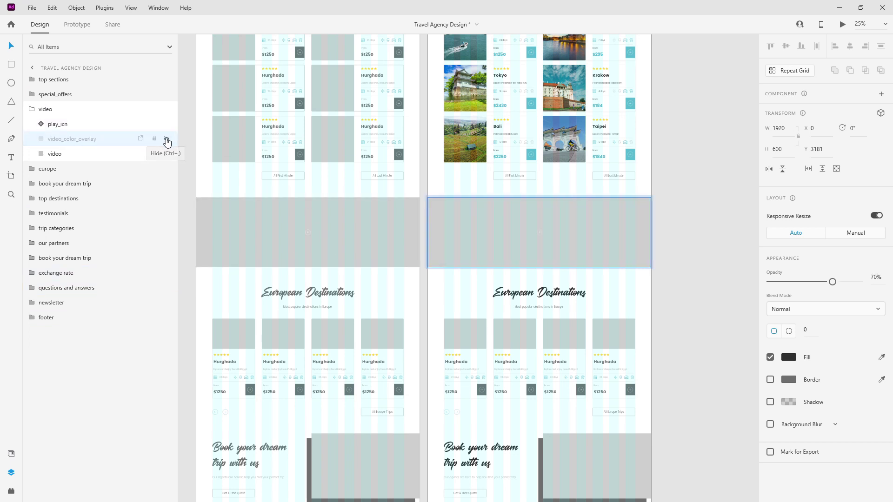
click(97, 153)
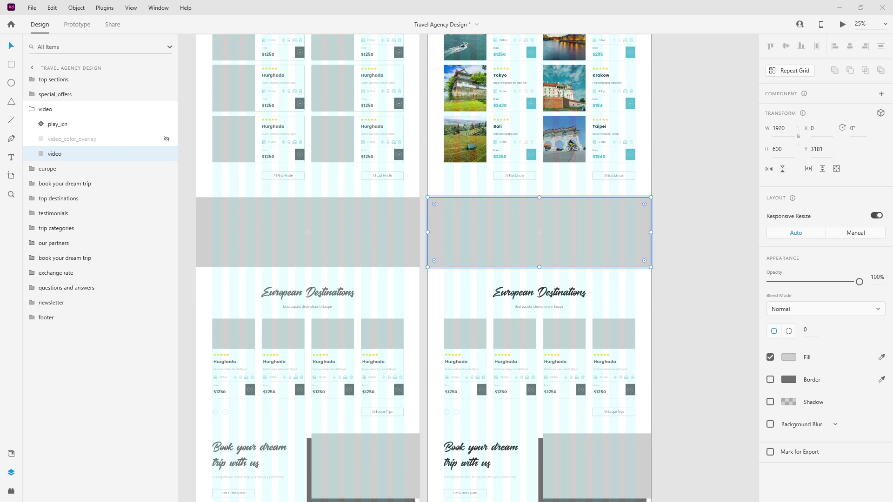
drag(419, 223, 443, 238)
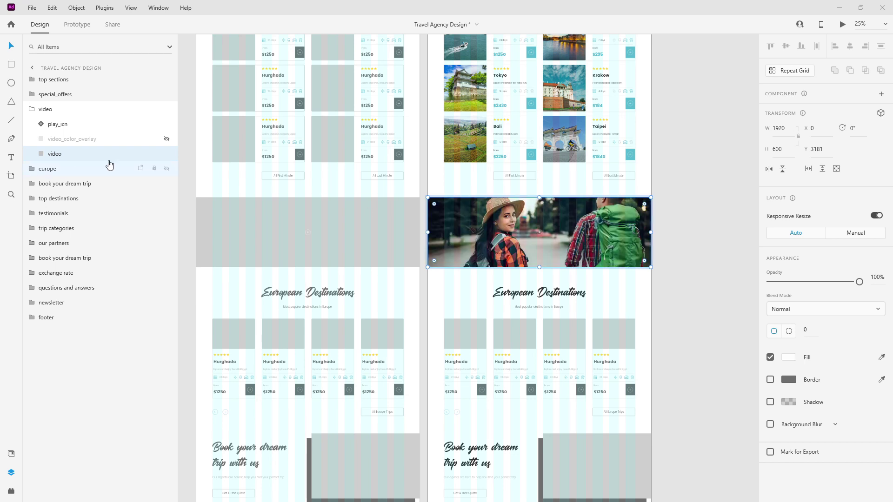
click(167, 138)
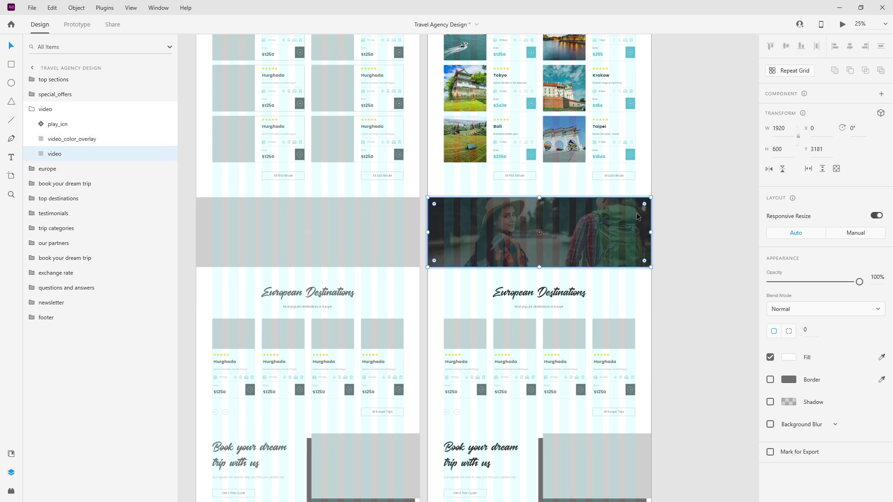
Collapse the video group and select the European Destinations section.
click(43, 109)
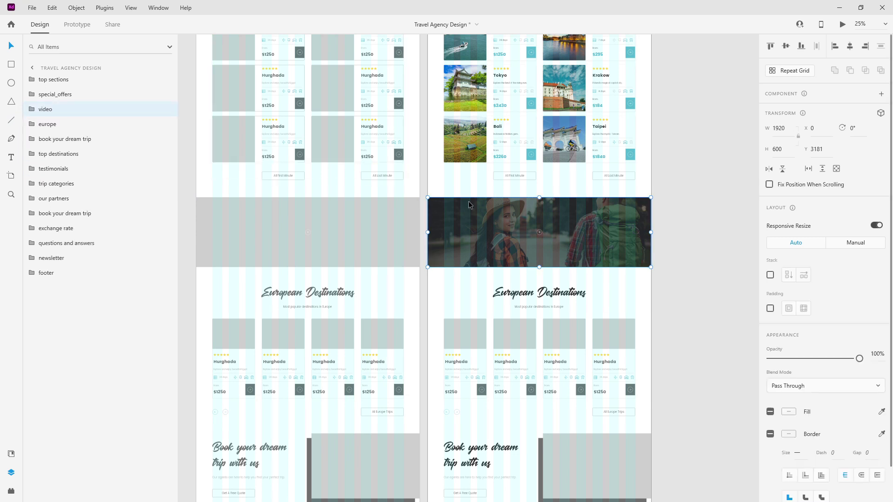
scroll(484, 200, down, 4)
scroll(546, 193, up, 4)
click(547, 195)
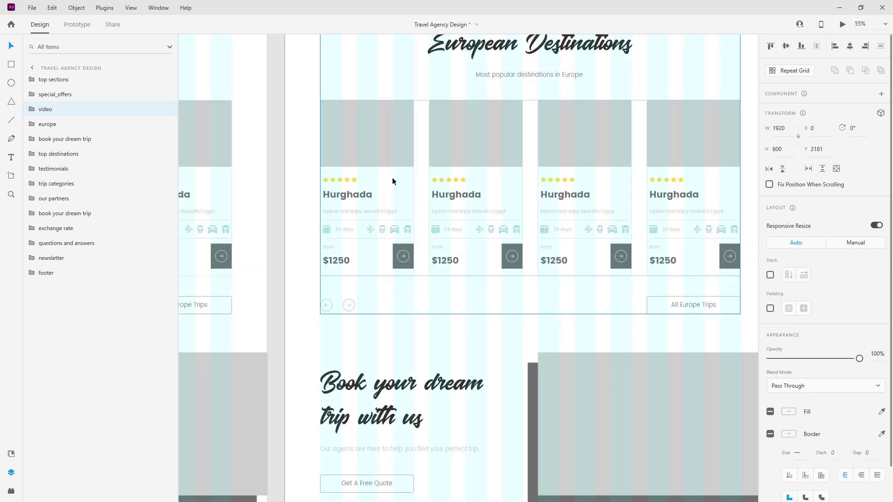
Enter the destinations group and select the first Hurghada $1250 special offer card.
double_click(369, 160)
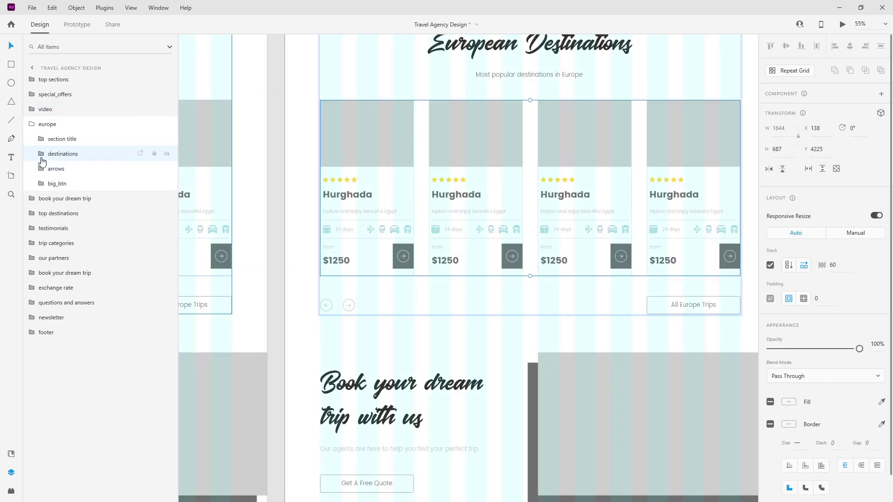
click(67, 169)
scroll(388, 152, down, 2)
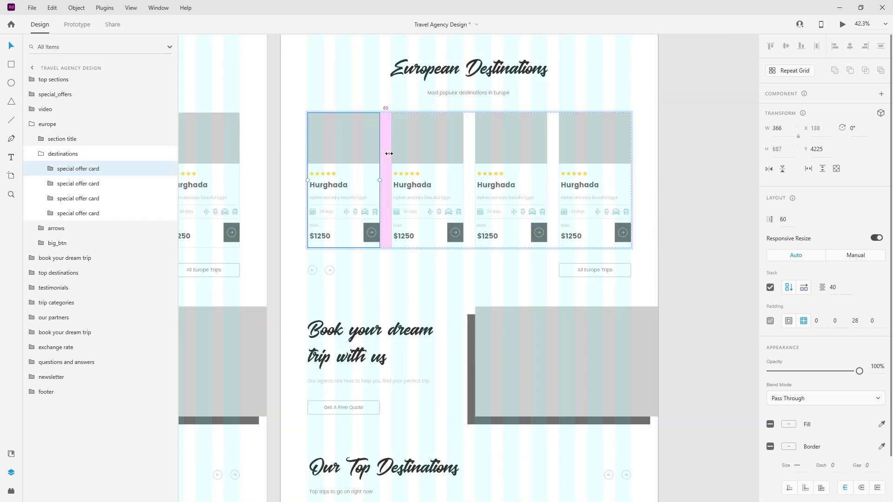
scroll(520, 132, up, 2)
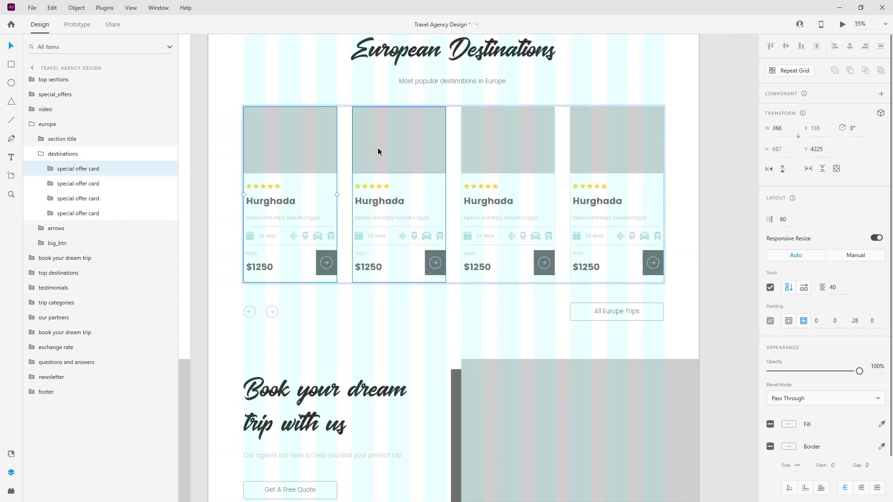
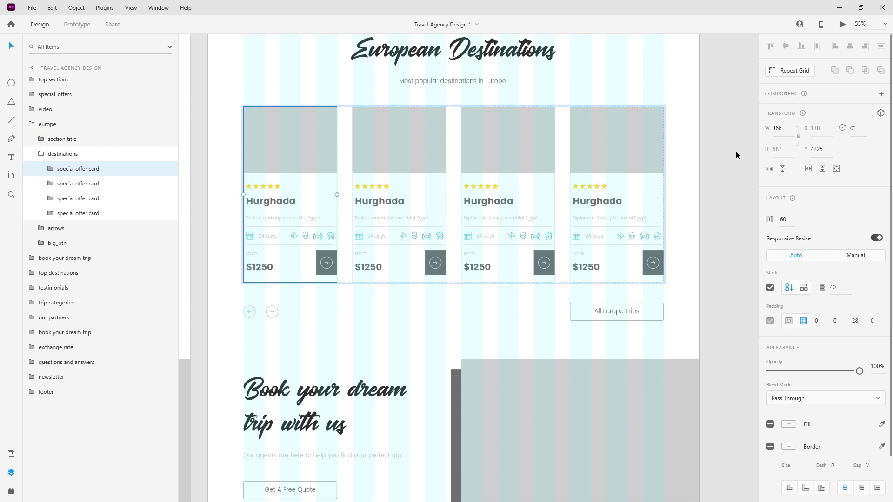
Delete the second to fourth destination cards, leaving a single European Destinations card.
click(69, 184)
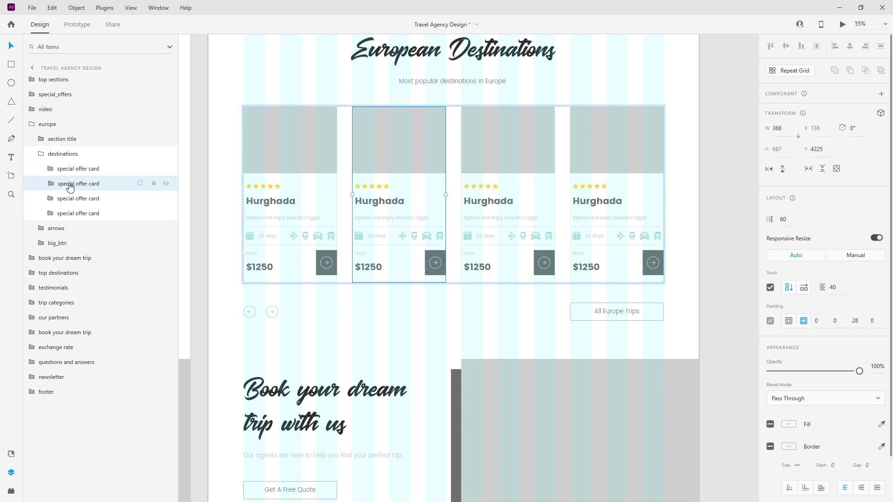
shift+click(87, 213)
key(Delete)
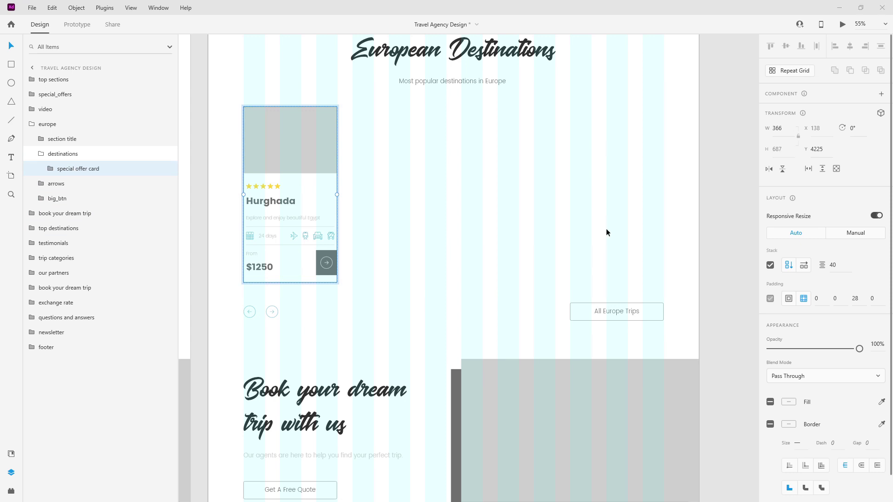
Retitle the remaining card from Hurghada to Paris.
double_click(273, 200)
double_click(273, 199)
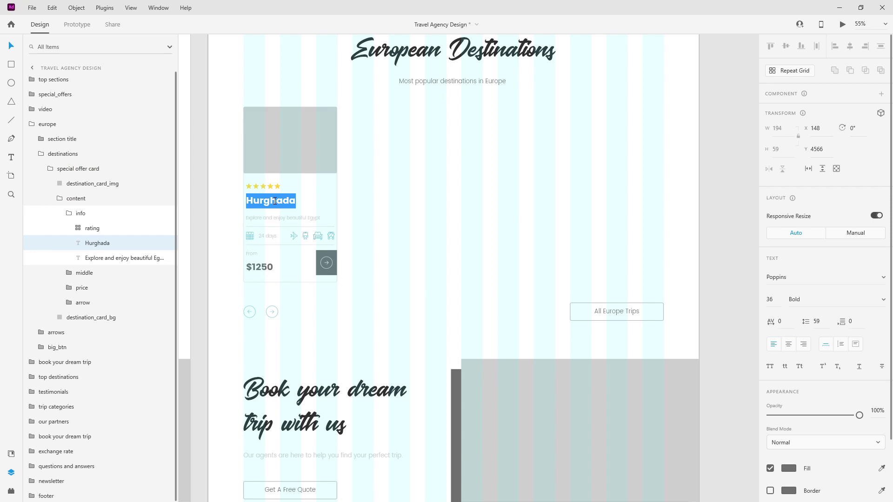
key(Escape)
scroll(450, 212, down, 3)
Drill into the Special Offers section down to the Tokyo card's star rating.
scroll(450, 213, up, 3)
scroll(448, 209, up, 2)
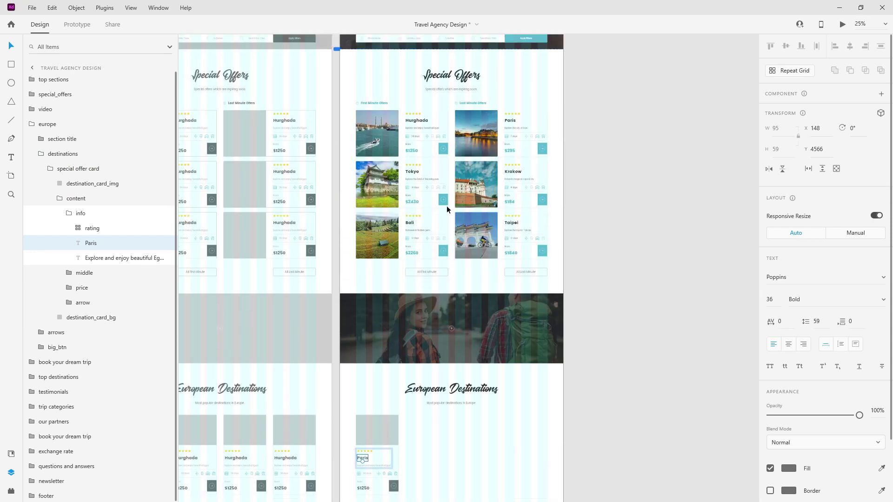
scroll(407, 113, up, 3)
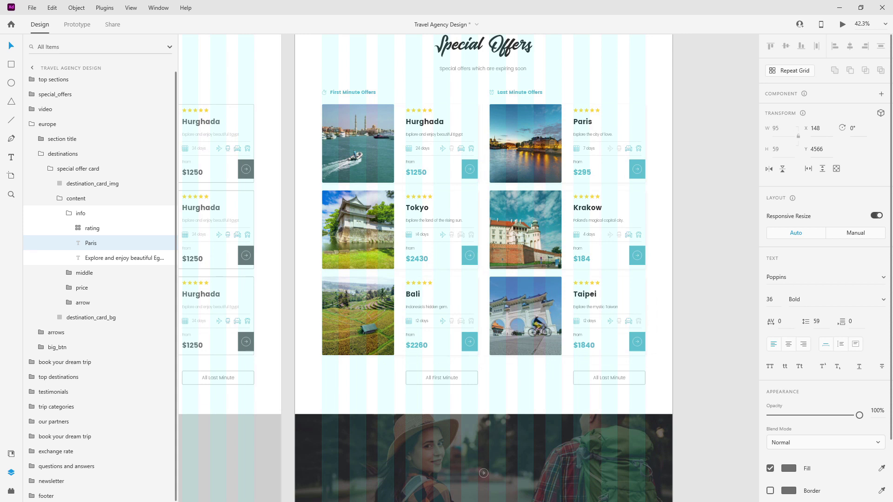
click(509, 92)
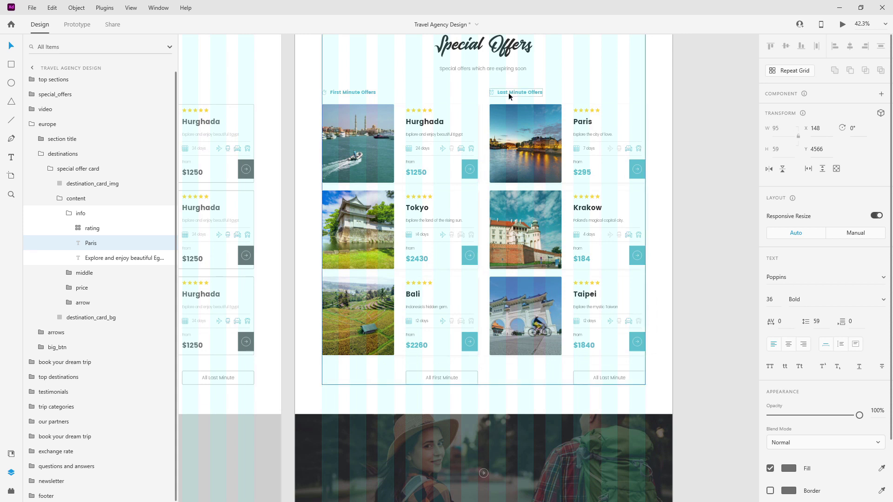
scroll(465, 187, up, 4)
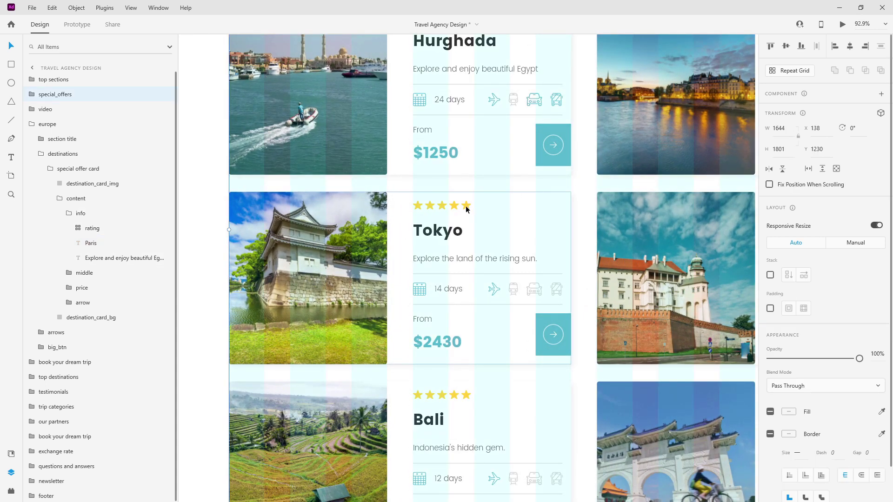
double_click(466, 210)
double_click(467, 210)
double_click(466, 209)
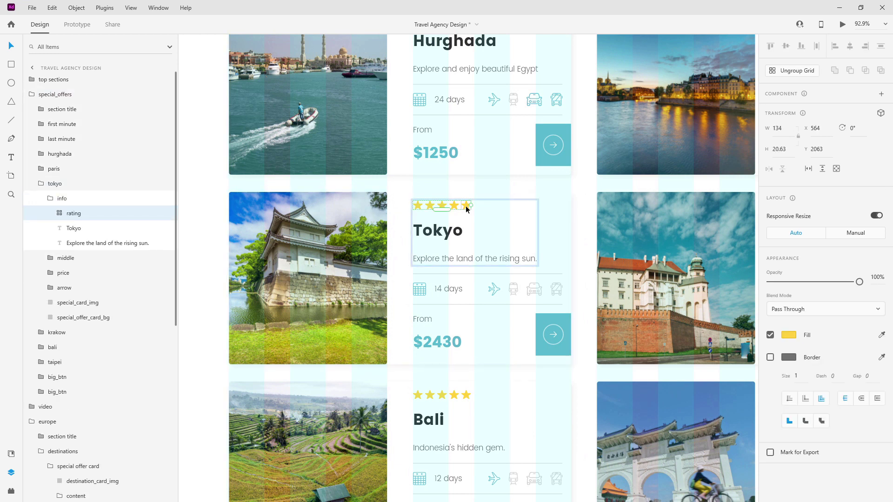
double_click(466, 209)
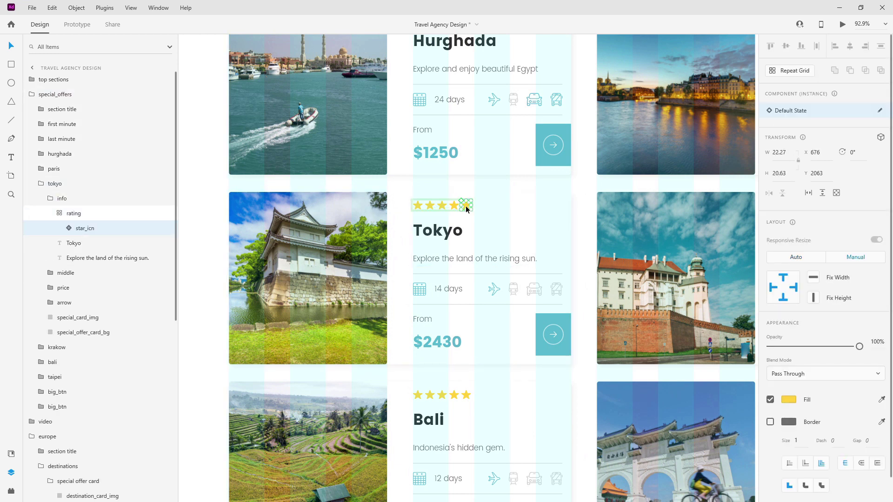
double_click(467, 209)
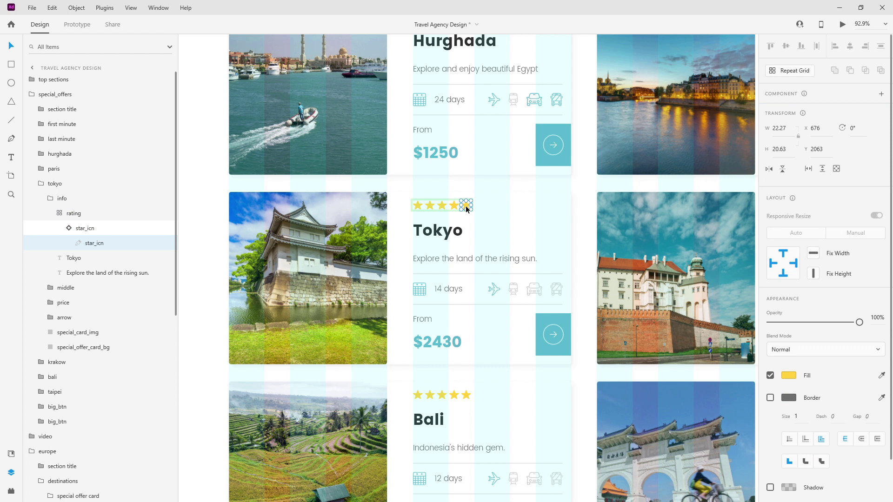
Ungroup the Tokyo rating repeat grid into five separate star_icn instances.
click(67, 213)
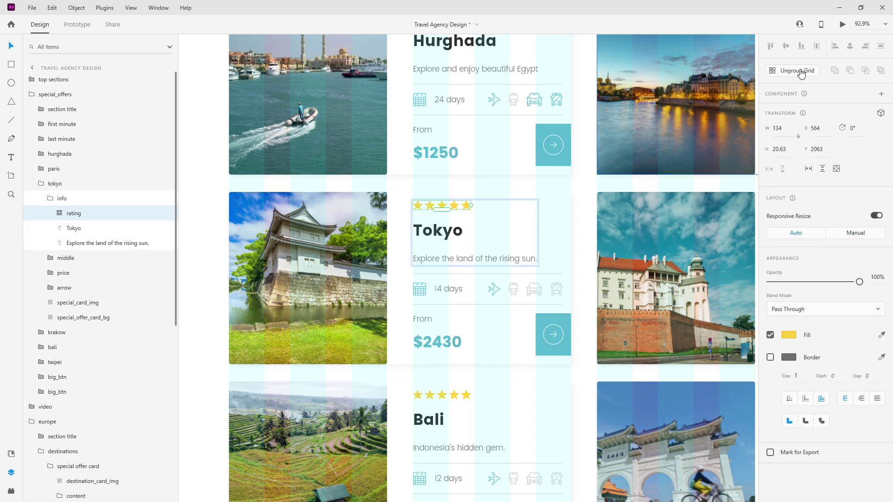
click(801, 68)
click(106, 219)
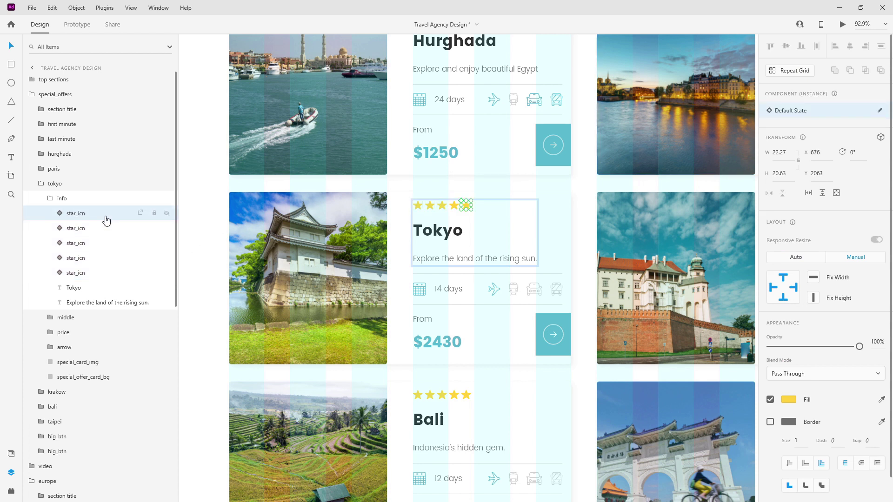
scroll(406, 214, up, 5)
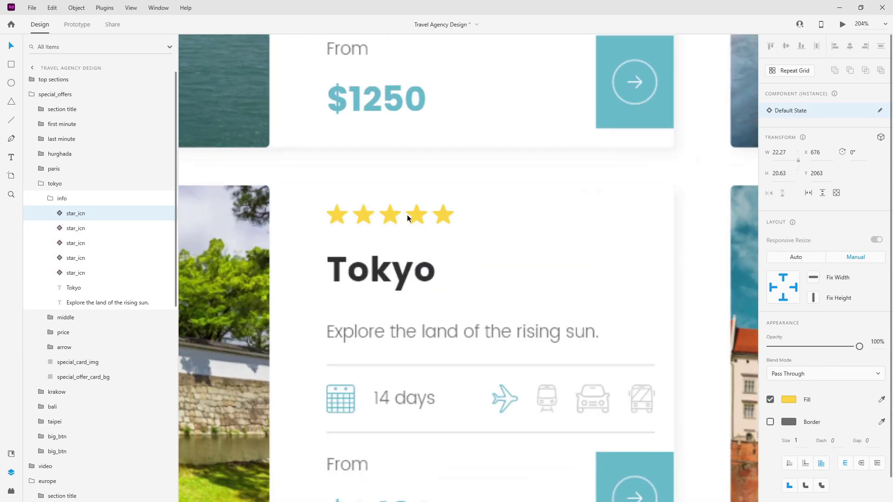
scroll(375, 226, up, 1)
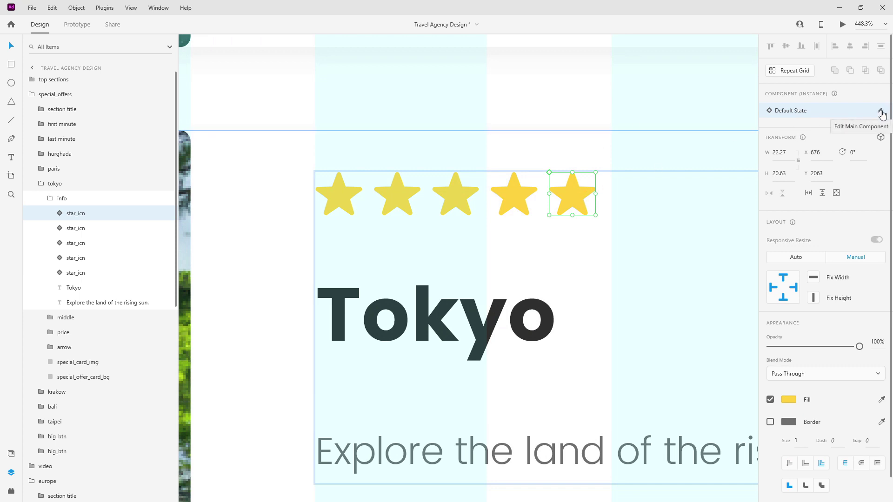
Add a new state named grey to the star_icn main component.
click(880, 112)
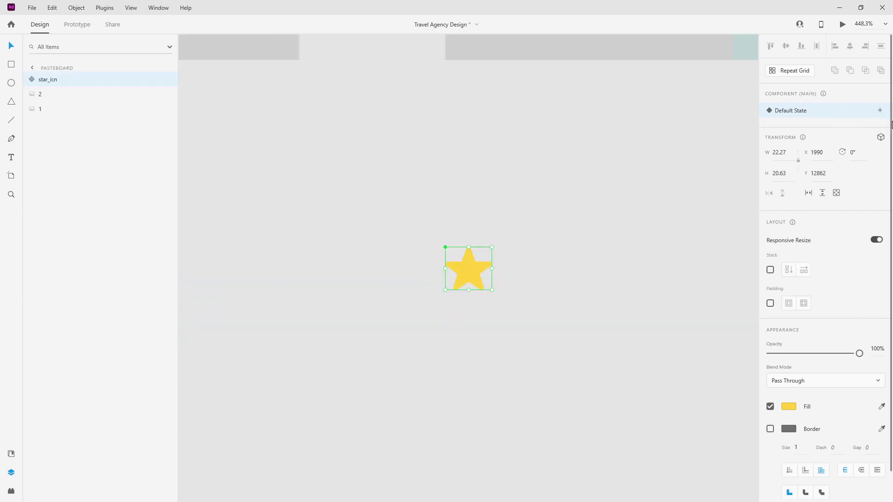
click(880, 111)
click(803, 116)
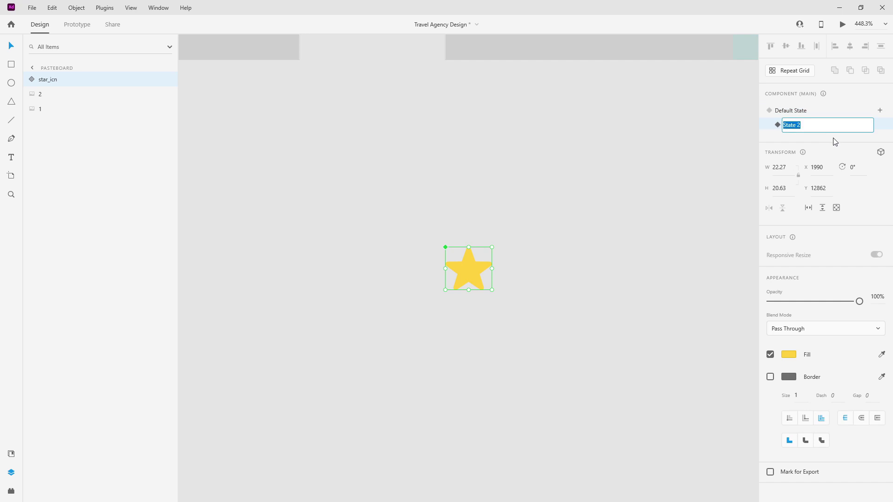
text(h)
key(Return)
Fill the grey state's star with the light_grey document colour.
click(11, 453)
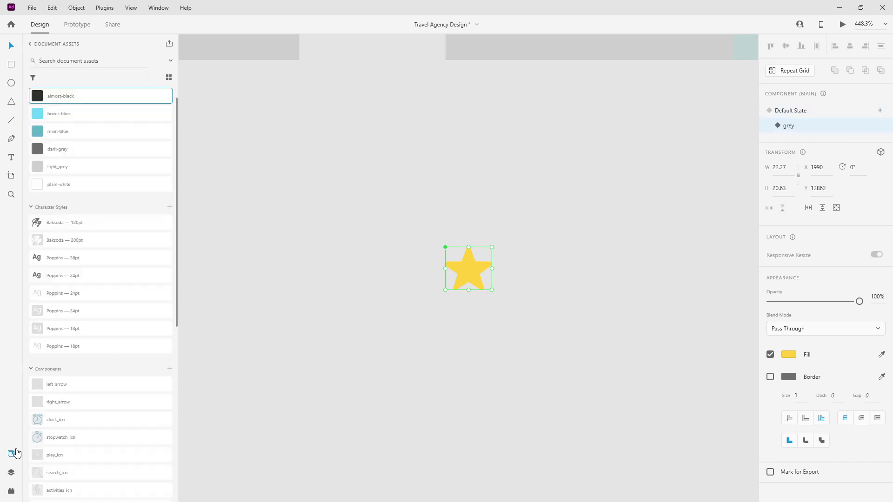
click(64, 168)
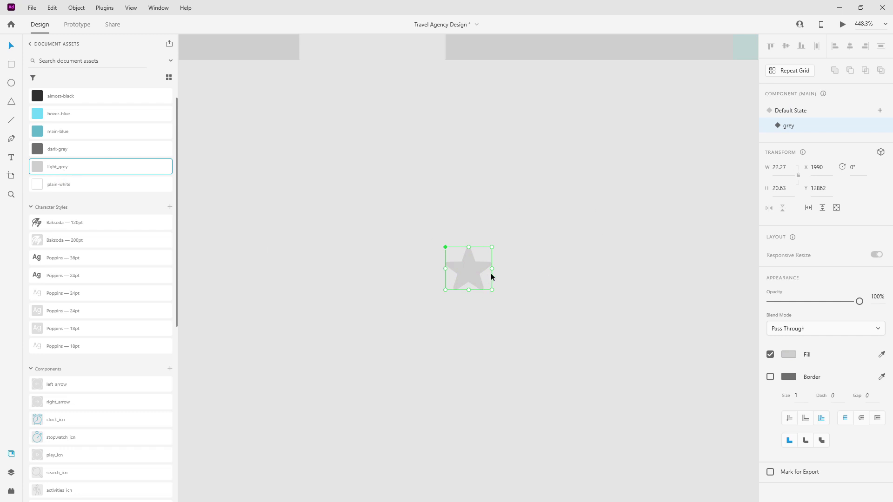
click(540, 243)
click(477, 267)
key(ctrl+x)
scroll(476, 265, down, 12)
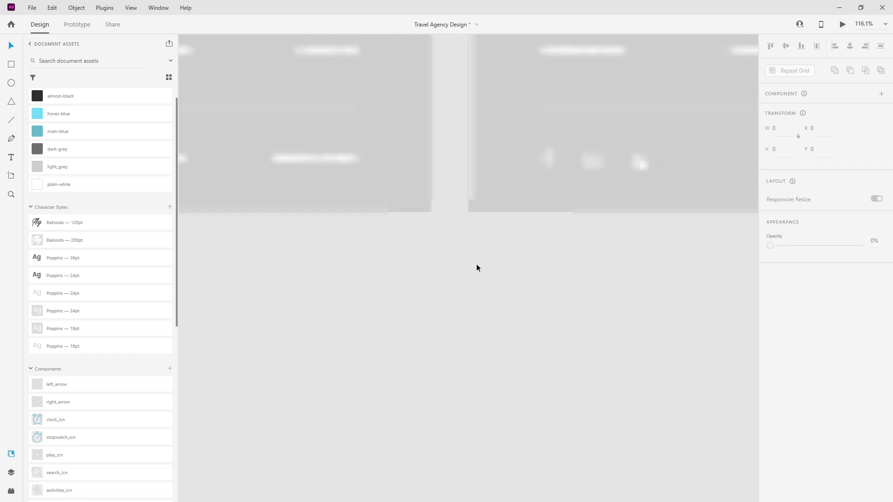
Switch the Tokyo card's fifth star to the grey state.
scroll(476, 265, up, 5)
scroll(497, 245, up, 15)
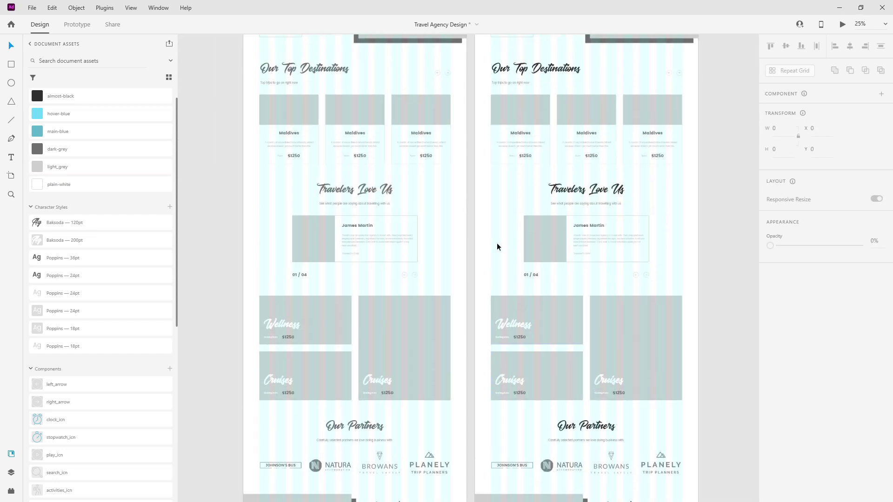
scroll(497, 247, up, 3)
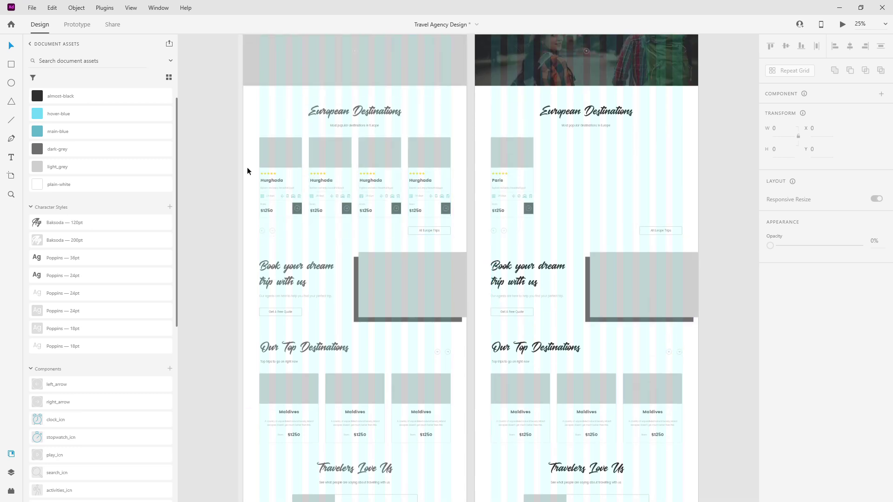
scroll(536, 186, up, 2)
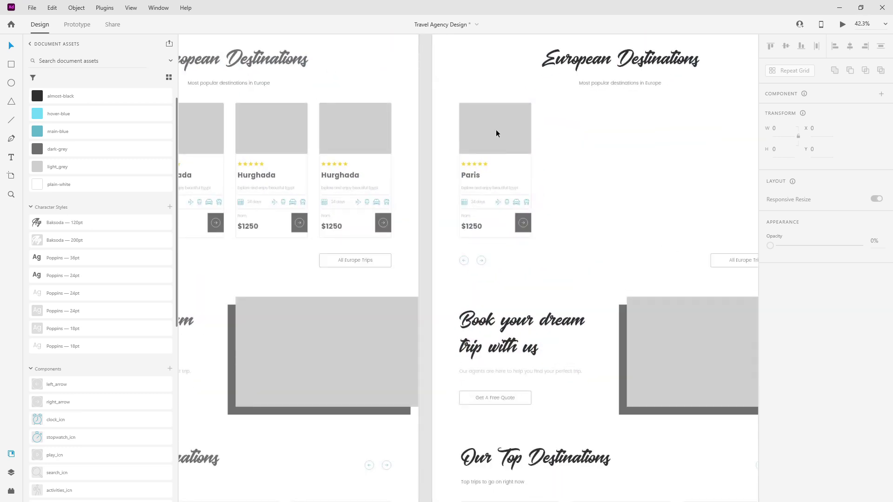
scroll(612, 134, up, 15)
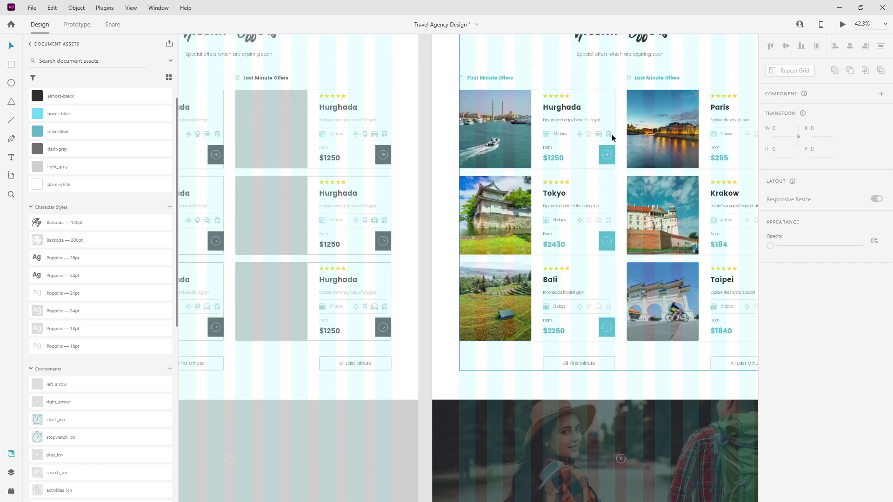
scroll(548, 210, up, 6)
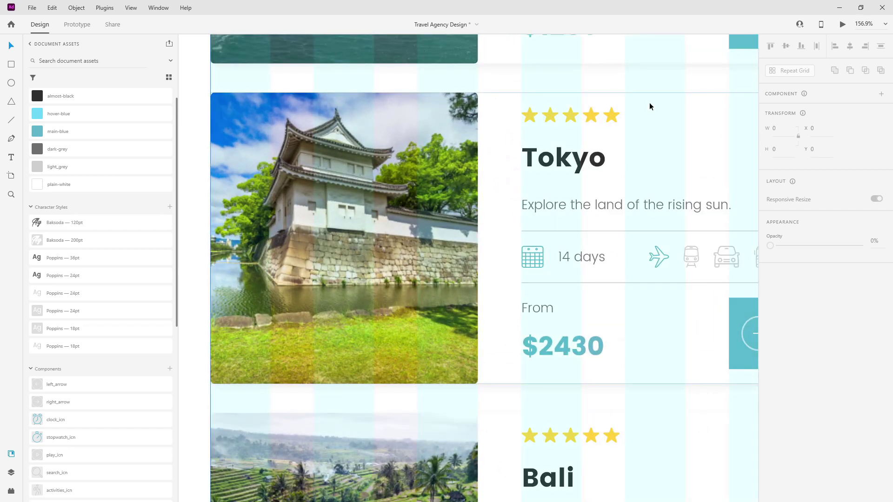
scroll(649, 106, up, 3)
click(646, 160)
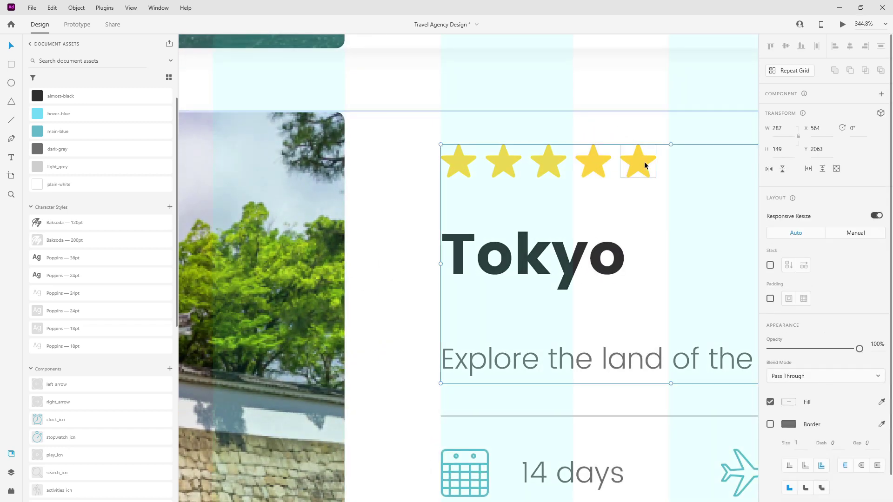
double_click(644, 160)
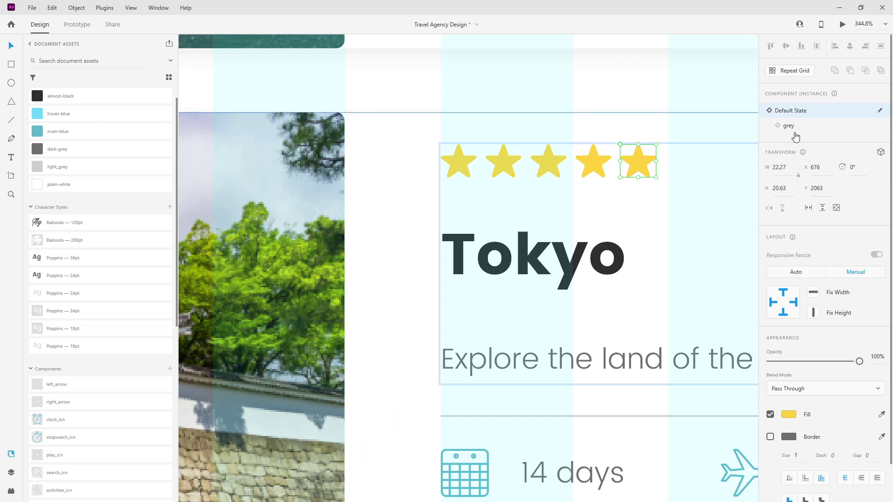
click(812, 125)
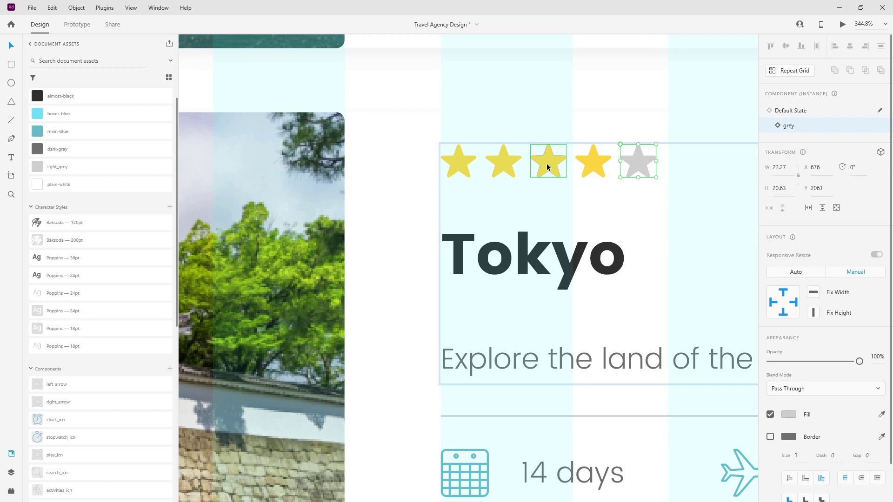
Group the five Tokyo star icons in Layers and name the group rating.
scroll(357, 198, down, 10)
scroll(356, 197, down, 2)
scroll(328, 202, down, 5)
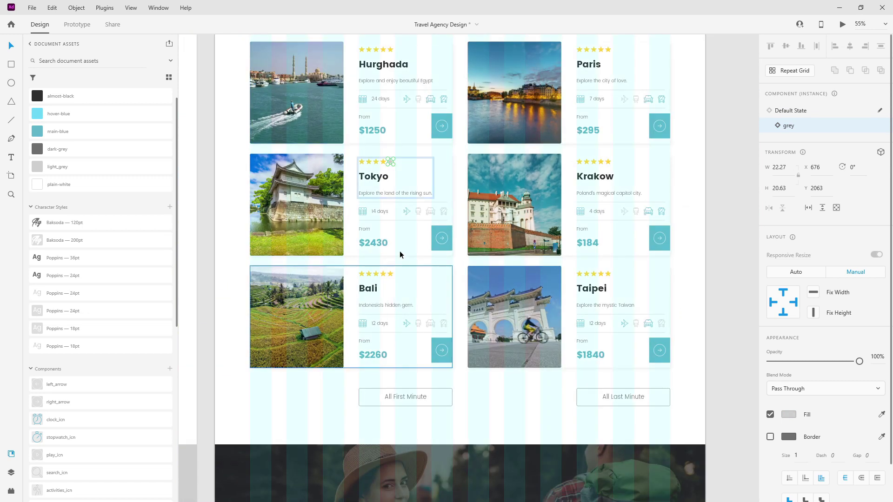
click(11, 472)
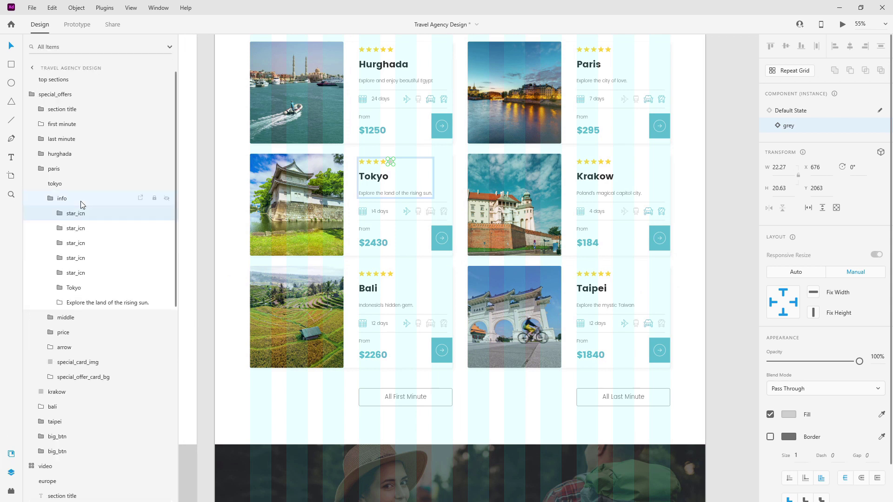
click(50, 201)
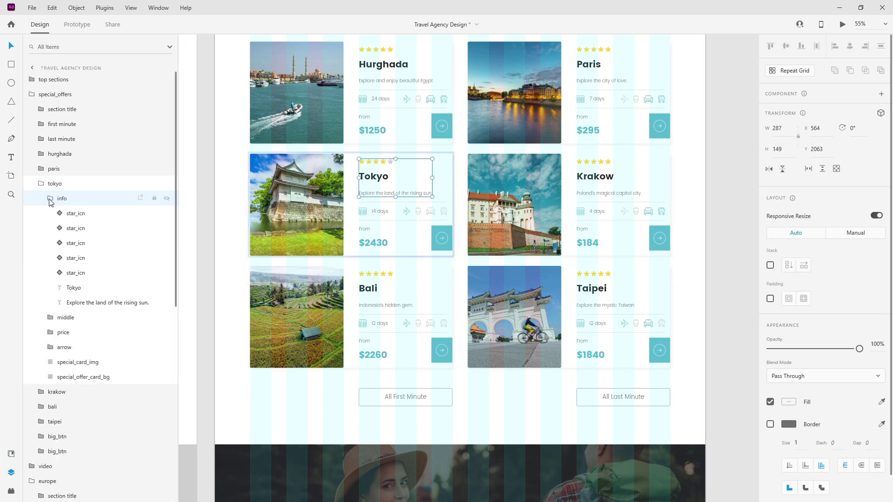
click(50, 199)
click(50, 200)
click(91, 274)
shift+click(92, 273)
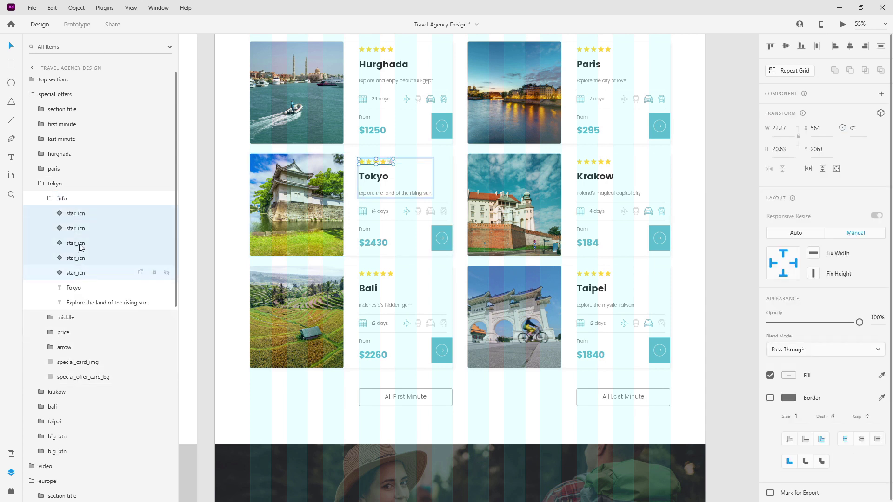
key(ctrl+g)
double_click(75, 213)
text(rating)
key(Escape)
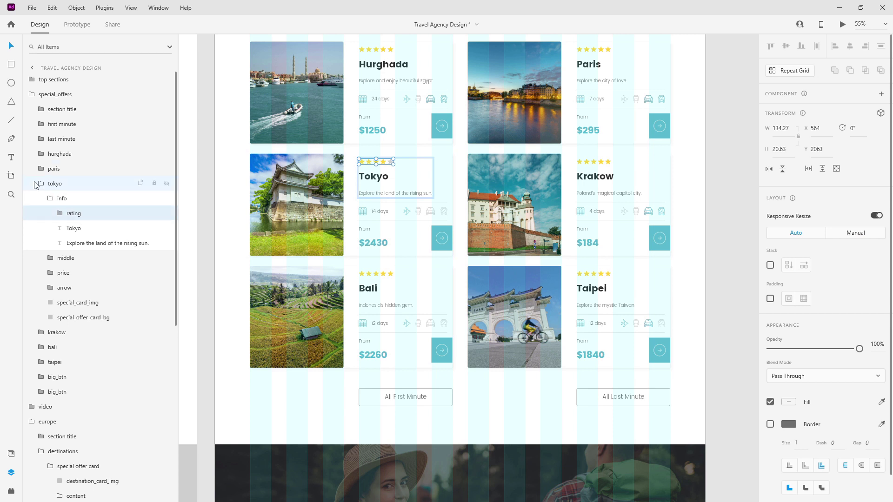
click(56, 198)
Ungroup the Hurghada card's rating grid and regroup its five stars as rating.
scroll(323, 214, up, 3)
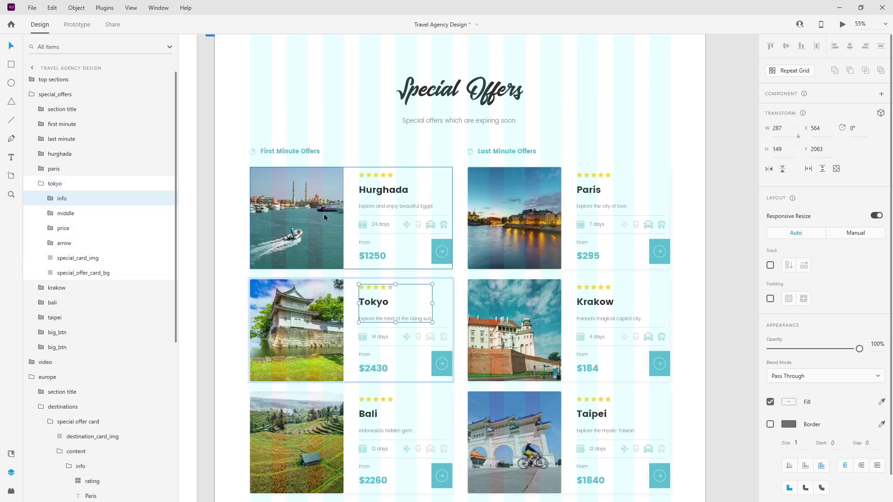
click(384, 179)
double_click(384, 178)
double_click(385, 179)
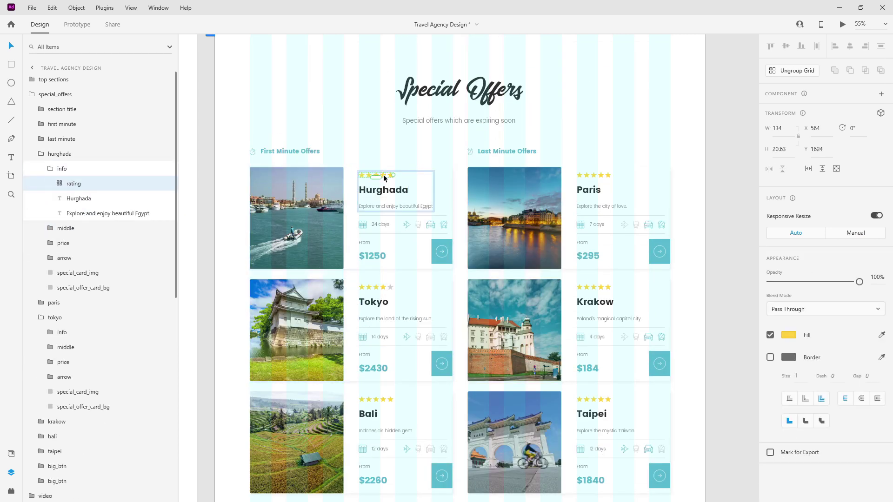
click(773, 71)
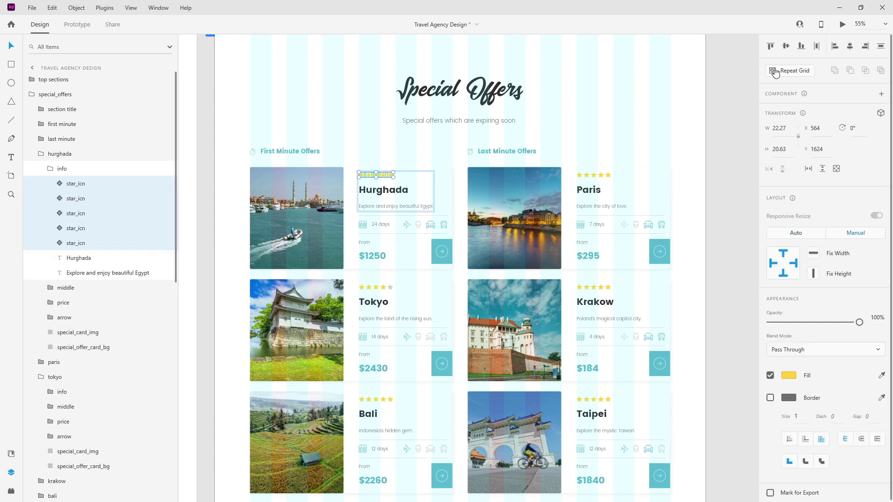
key(ctrl+g)
double_click(84, 184)
text(rating)
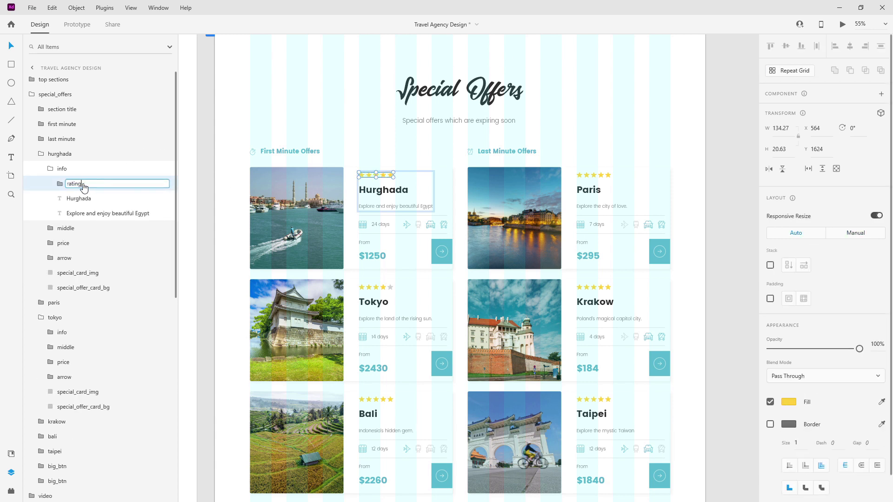
key(Return)
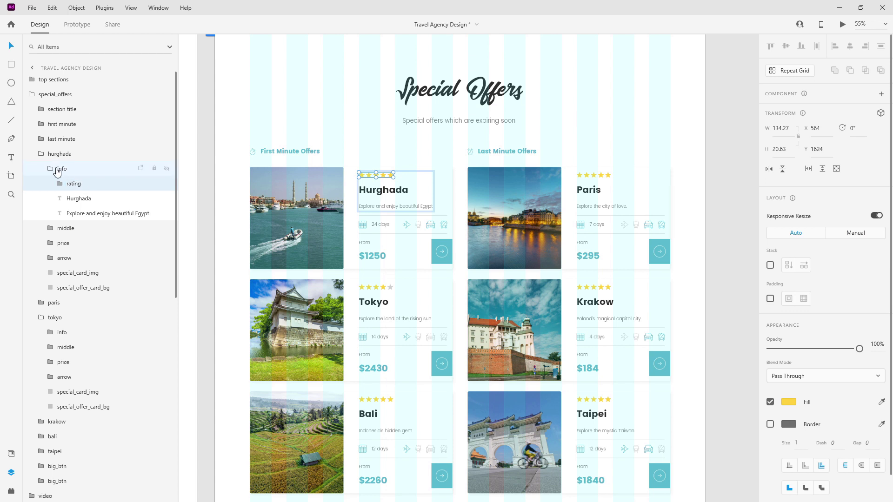
click(51, 169)
Turn the Paris card's fourth star grey so it shows three stars.
scroll(312, 324, down, 2)
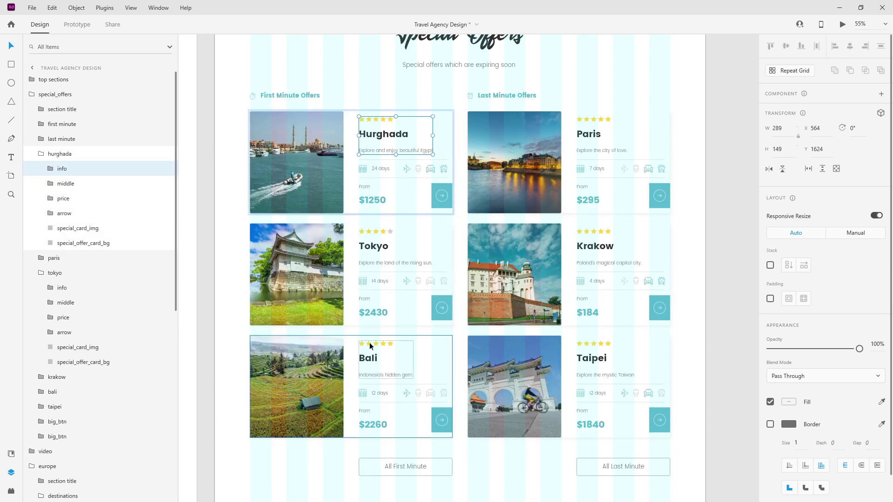
click(372, 345)
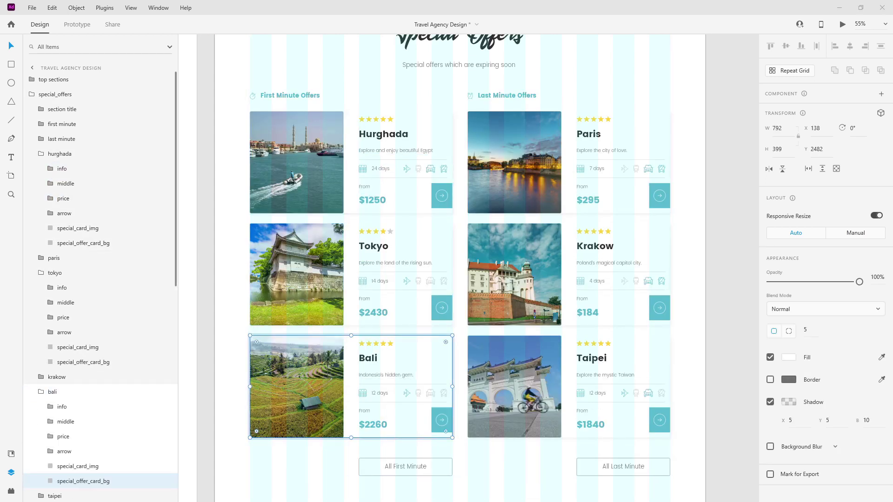
click(569, 386)
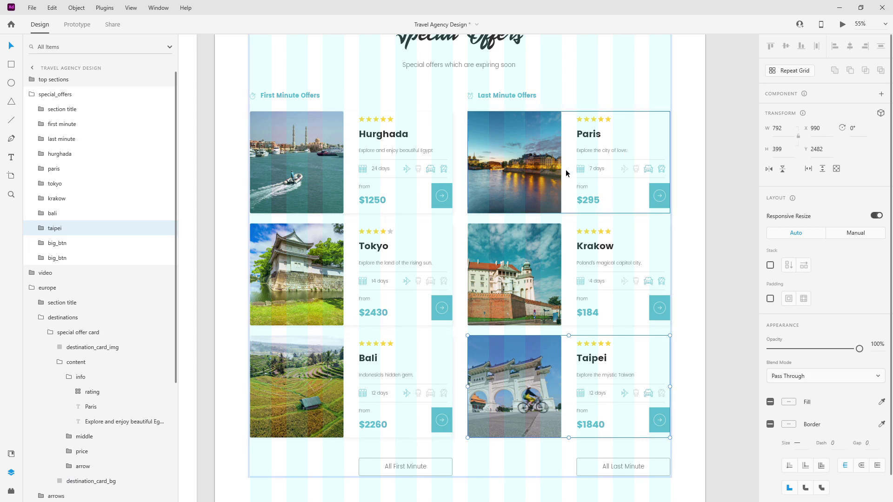
double_click(527, 158)
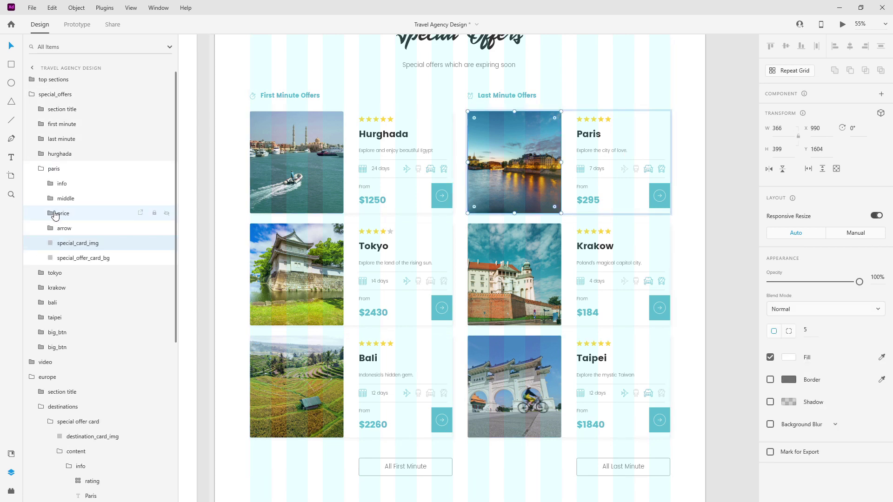
click(59, 186)
click(73, 198)
click(83, 213)
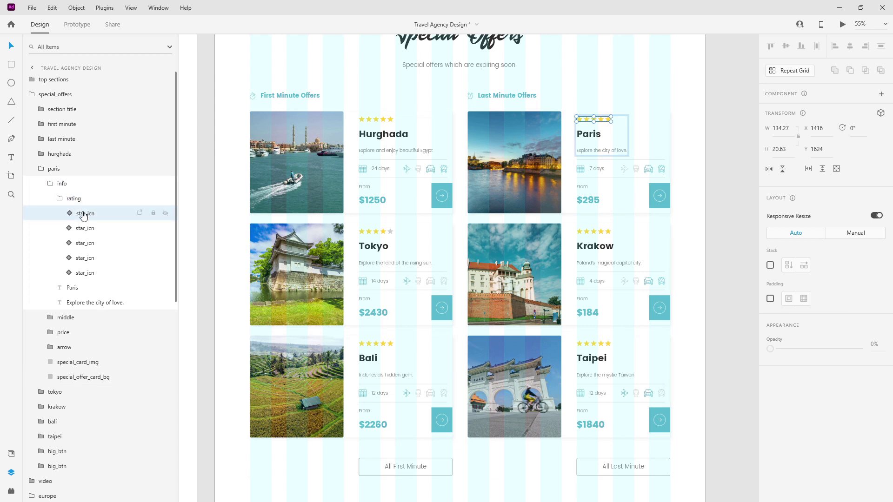
click(104, 228)
click(790, 126)
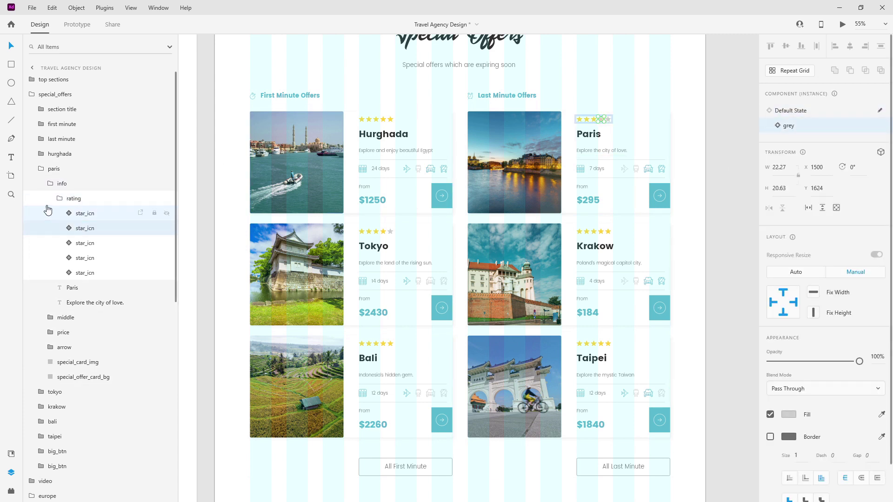
click(50, 194)
click(50, 188)
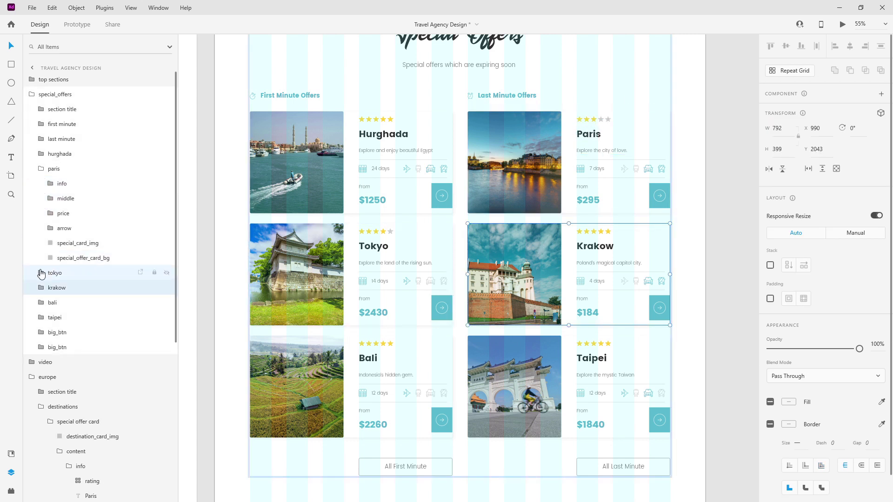
click(43, 172)
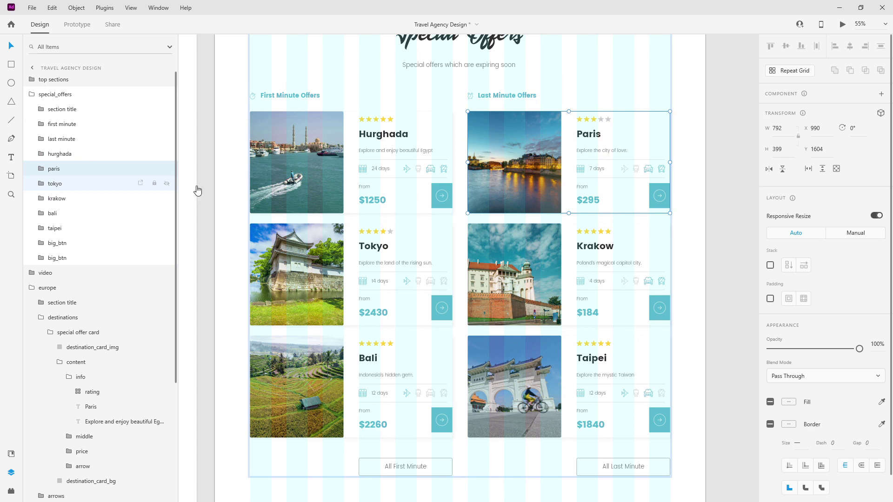
Turn the Krakow card's third star grey so it shows two stars.
click(47, 199)
click(42, 200)
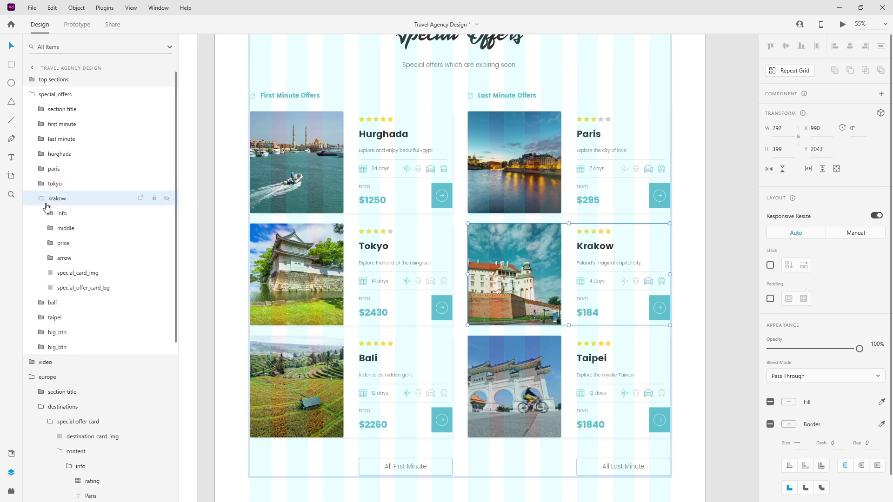
click(50, 214)
click(71, 230)
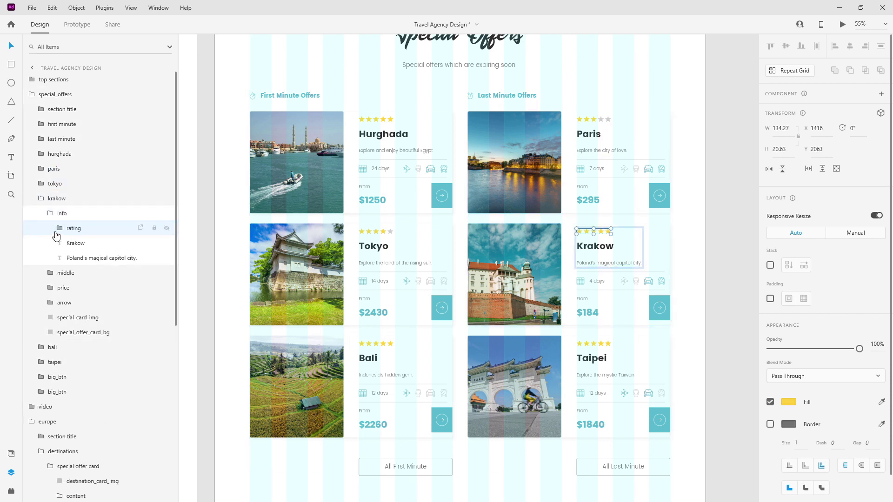
click(59, 228)
click(83, 243)
click(105, 259)
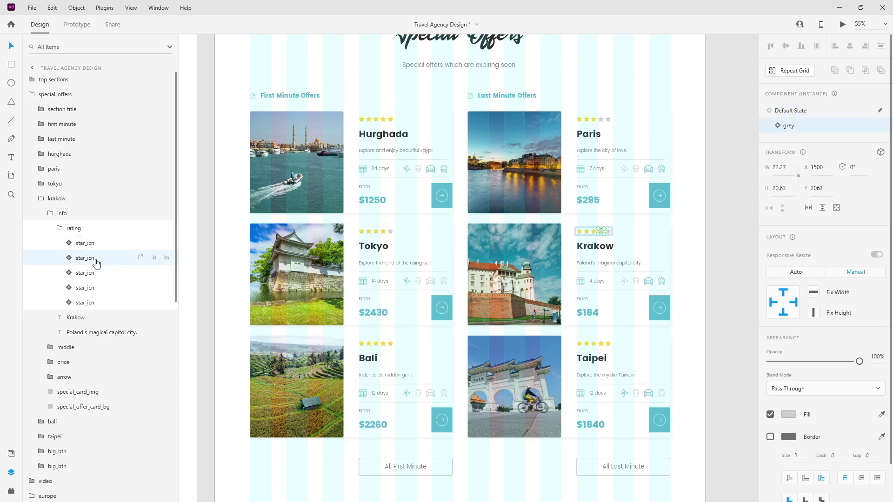
click(93, 273)
click(816, 126)
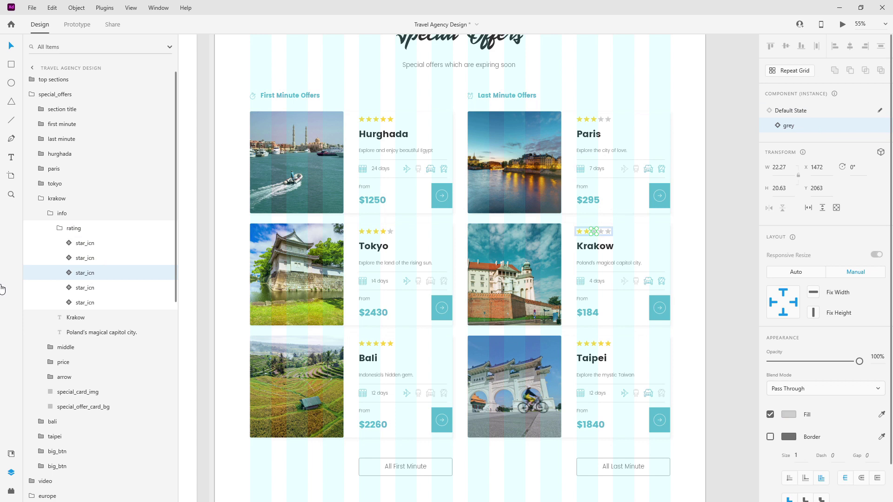
click(59, 228)
click(52, 214)
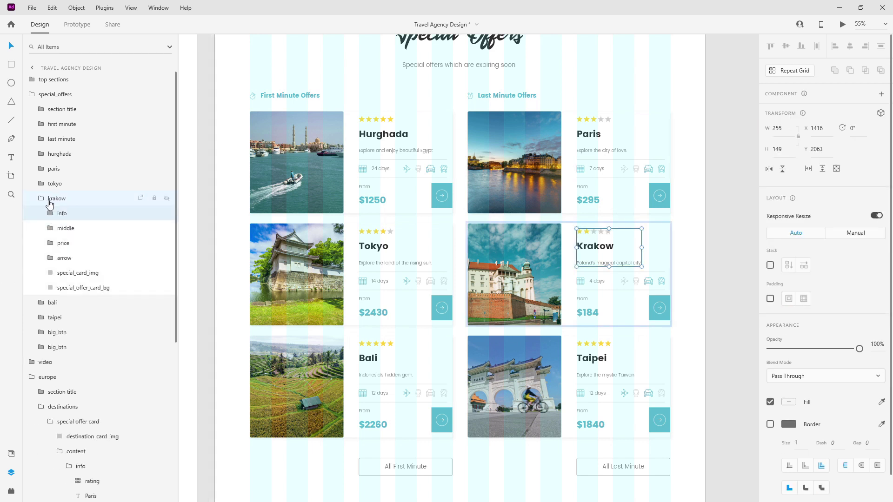
click(41, 199)
Check the Taipei card's four-star rating, then collapse the special offers layers.
click(546, 381)
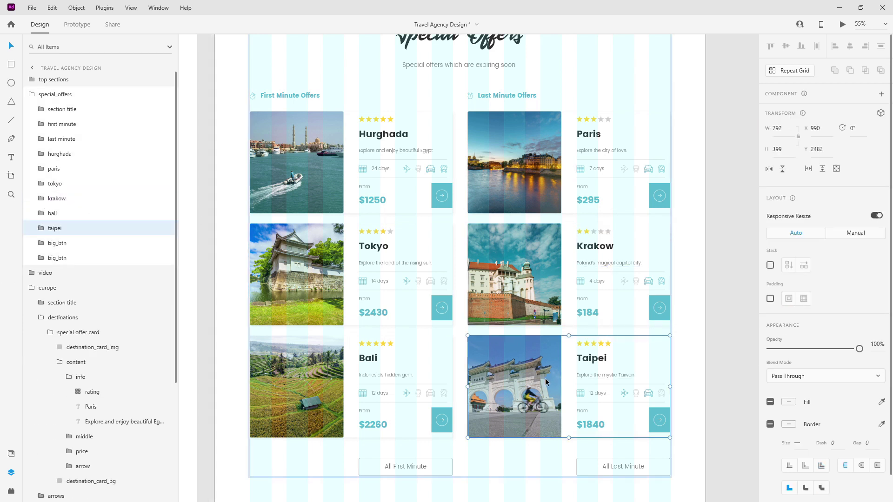
click(41, 228)
click(51, 243)
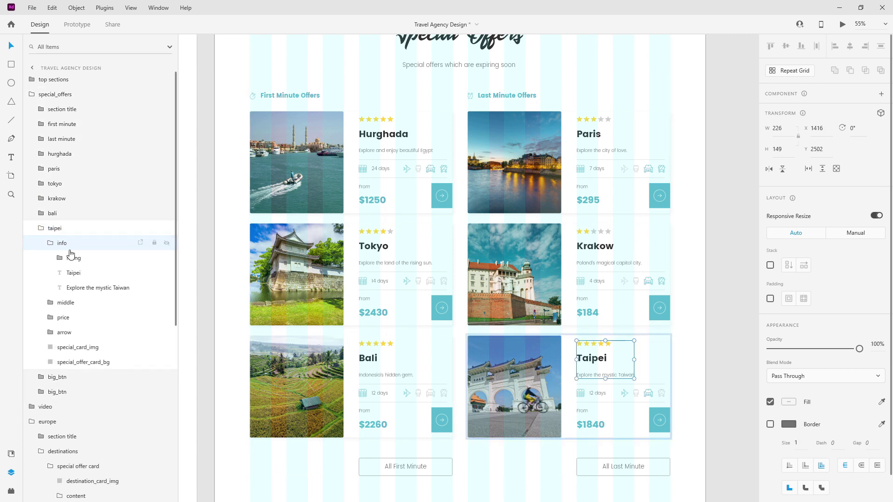
click(60, 258)
click(69, 273)
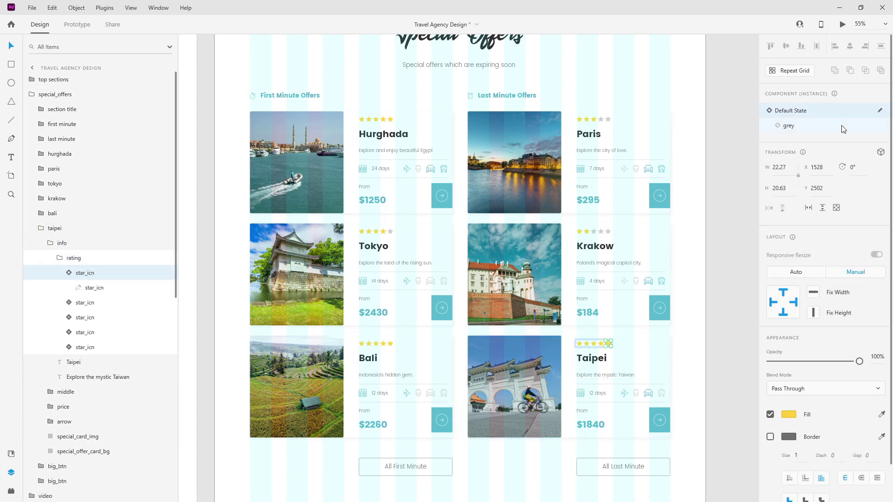
click(60, 259)
click(41, 227)
click(32, 95)
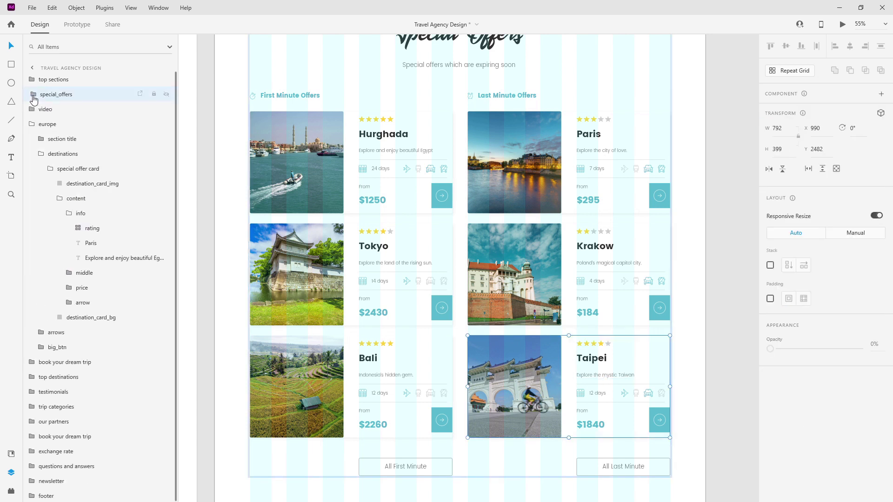
ctrl+scroll(540, 213, down, 3)
Ungroup the Paris destination card's star grid and regroup the five stars as rating.
scroll(473, 278, down, 6)
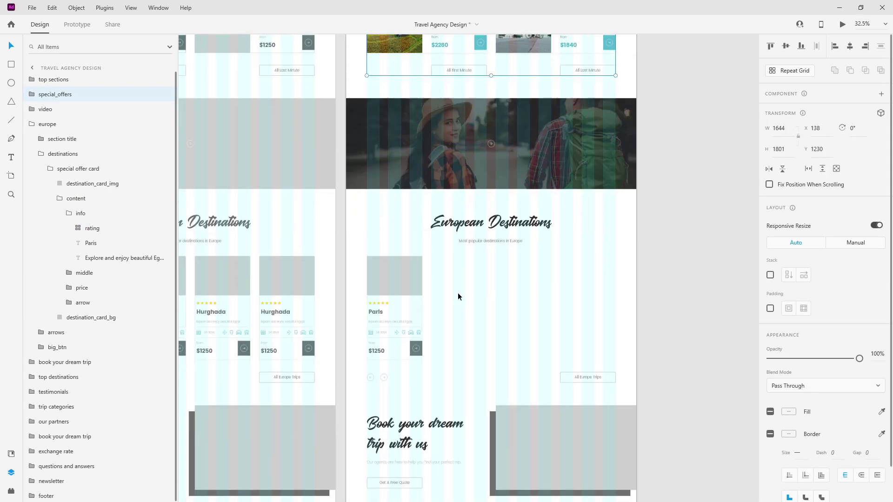
ctrl+scroll(400, 276, up, 5)
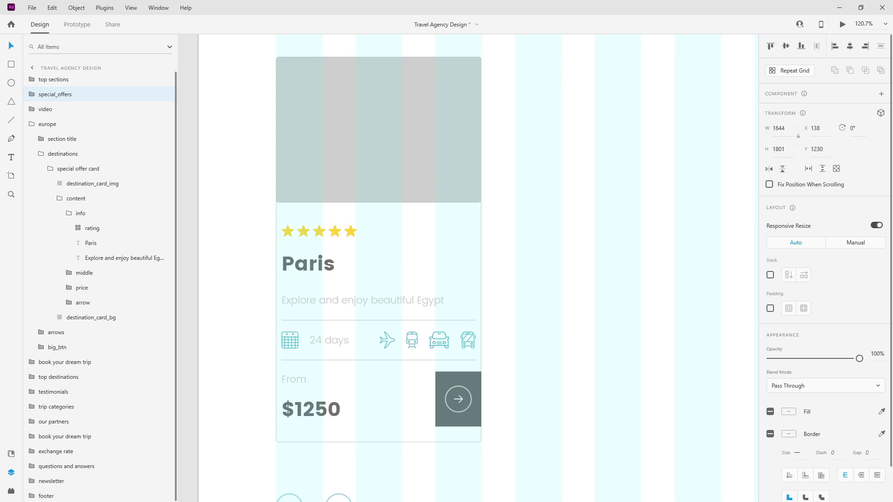
double_click(354, 234)
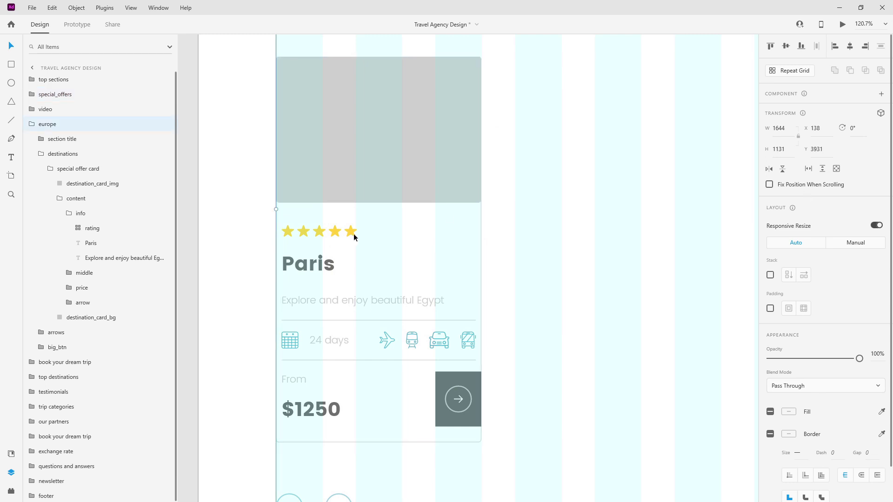
double_click(354, 234)
double_click(353, 233)
double_click(354, 233)
double_click(330, 229)
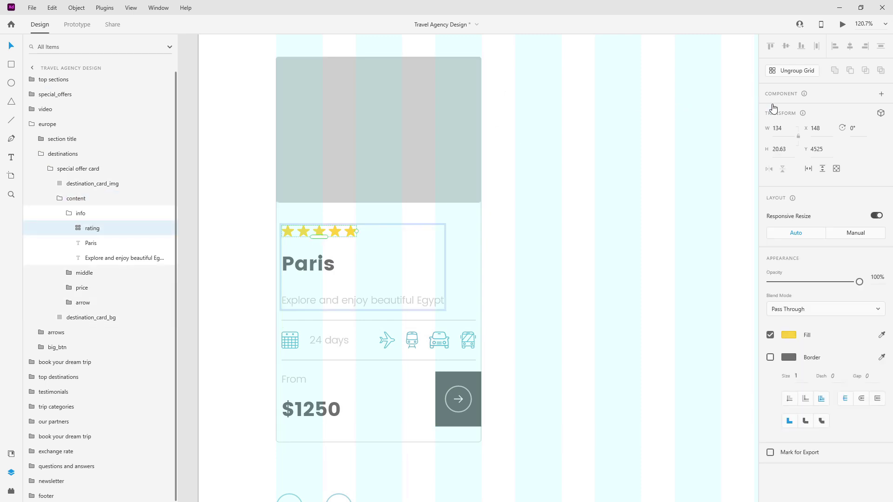
click(793, 73)
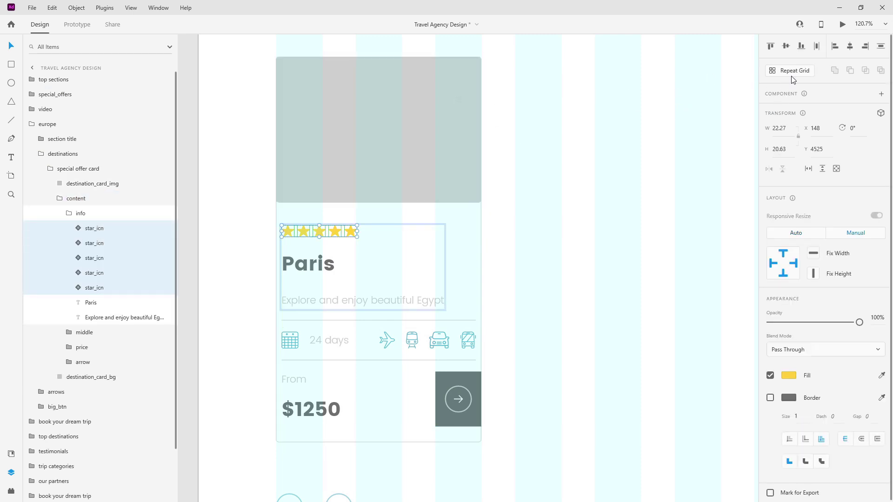
key(ctrl+g)
double_click(92, 228)
text(rating)
key(Return)
Switch the Paris rating's fifth star to grey, leaving four stars.
click(92, 229)
click(119, 245)
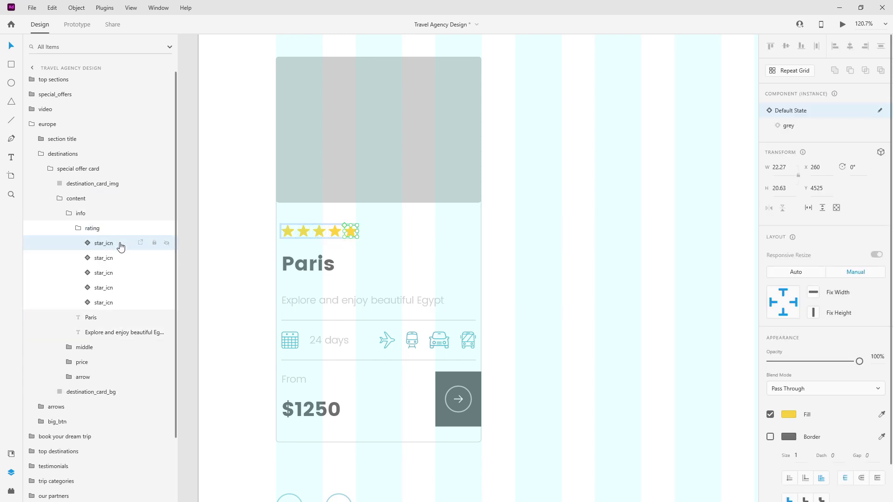
click(812, 124)
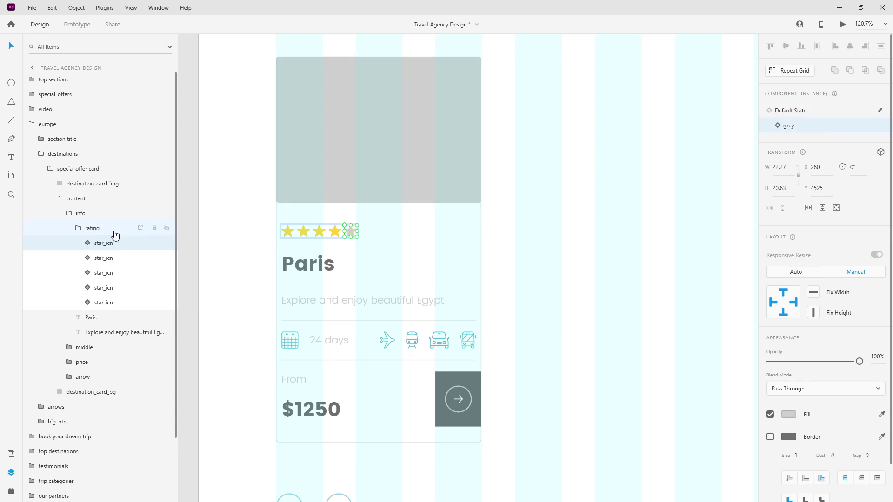
click(90, 231)
click(294, 265)
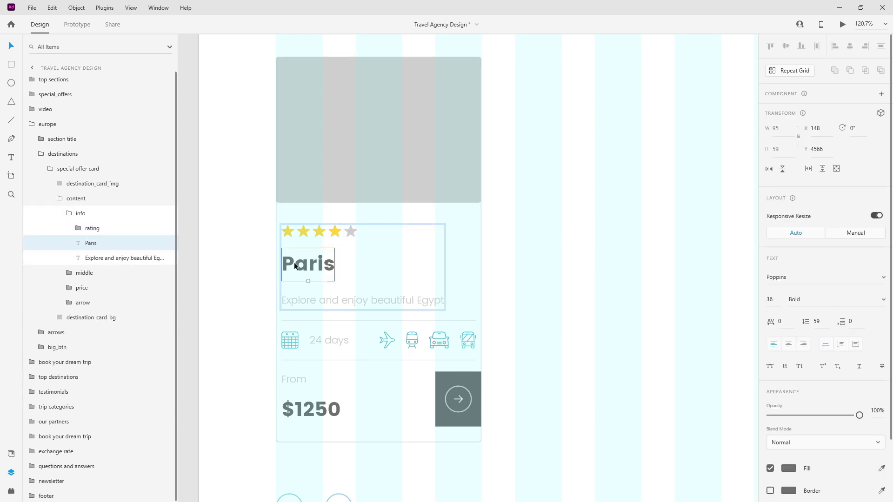
Colour the Paris heading almost-black and the description, 24 days and From texts dark-grey.
click(11, 454)
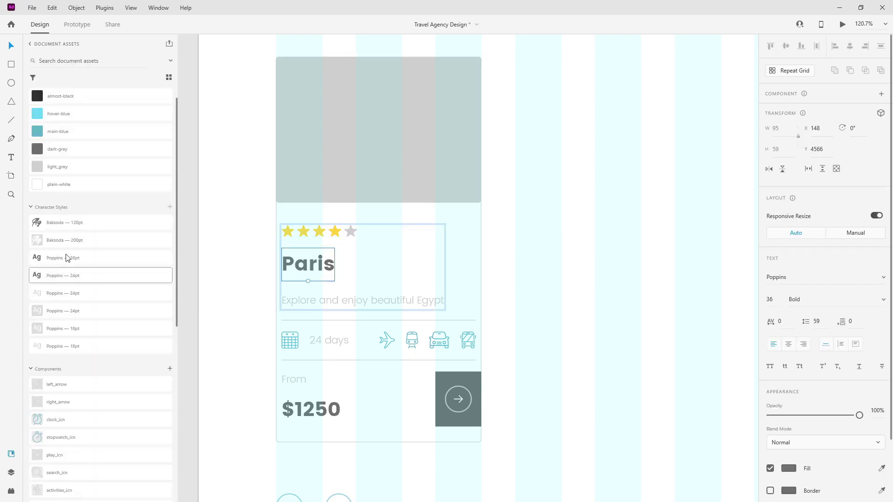
click(93, 98)
click(355, 299)
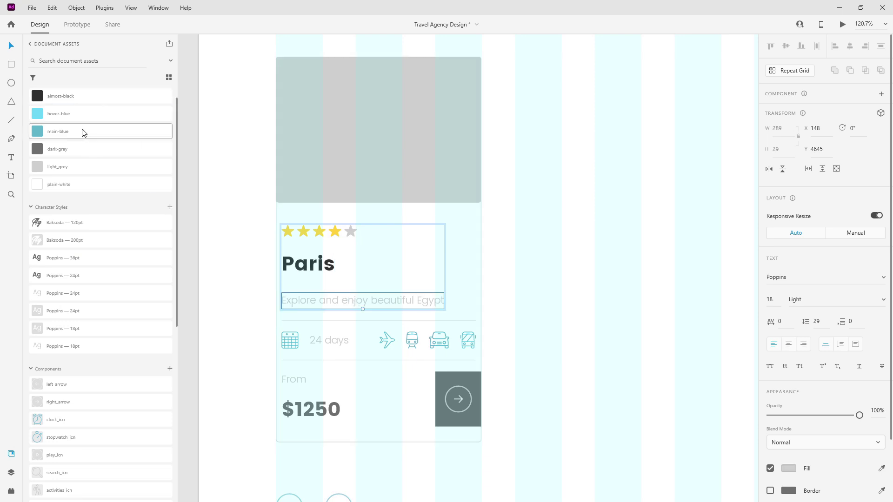
click(81, 148)
click(333, 342)
click(333, 342)
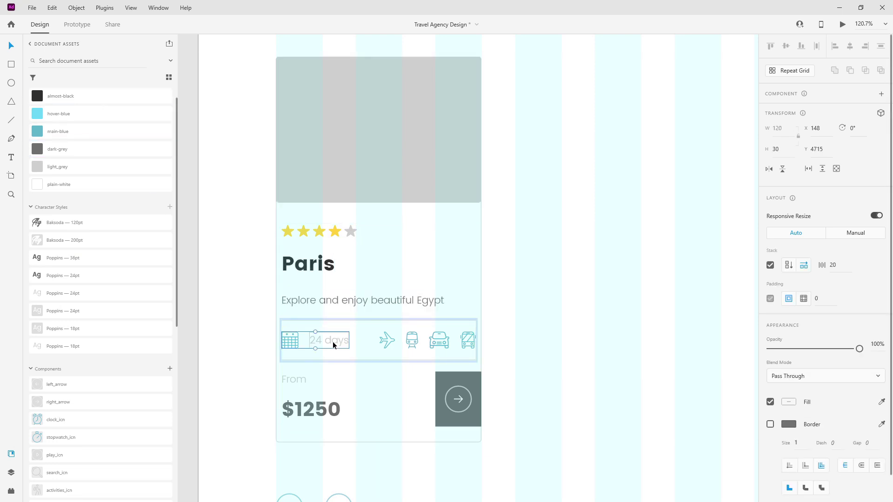
click(331, 339)
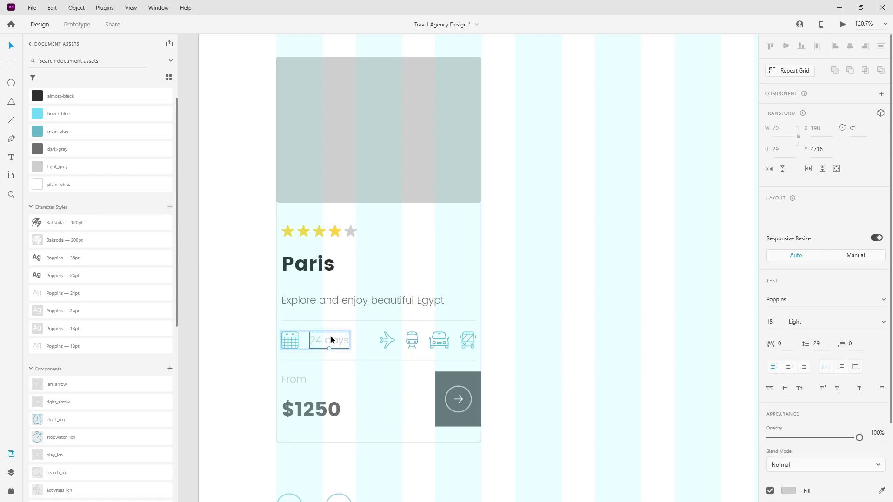
click(82, 150)
click(297, 379)
double_click(296, 378)
click(70, 154)
Make the $1250 price and arrow button main-blue, and drop in the Paris photo.
click(313, 405)
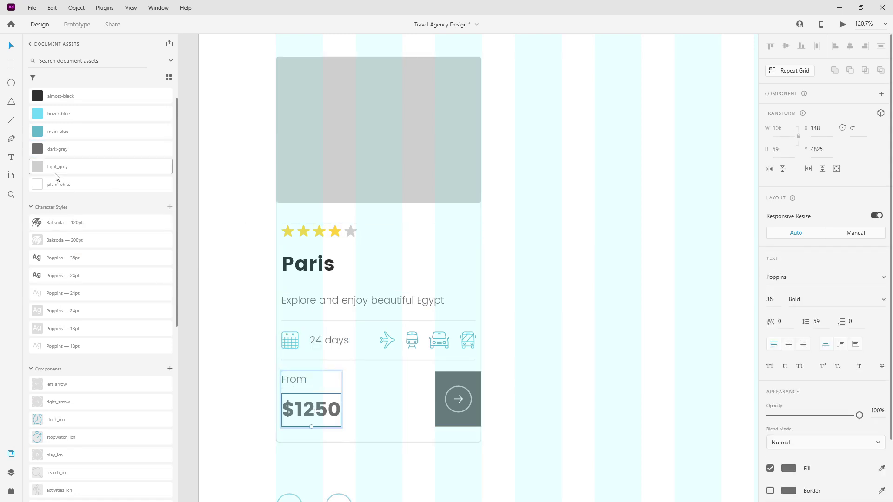
click(74, 133)
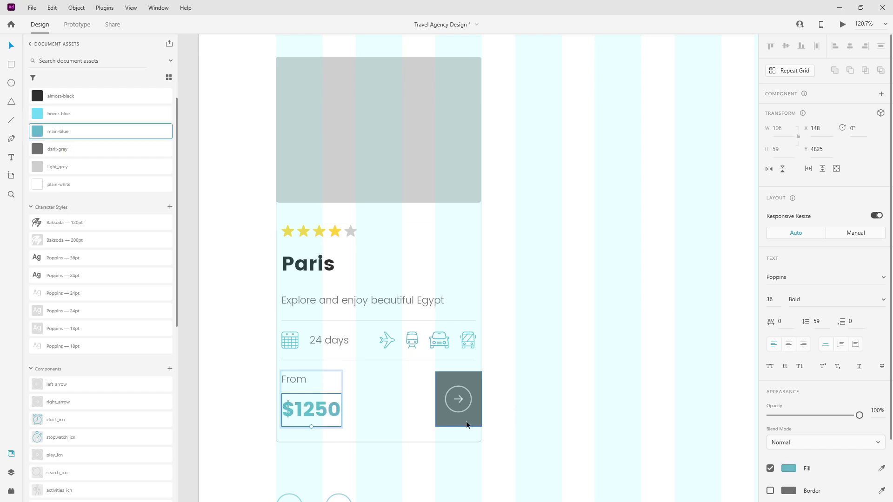
click(470, 422)
click(84, 131)
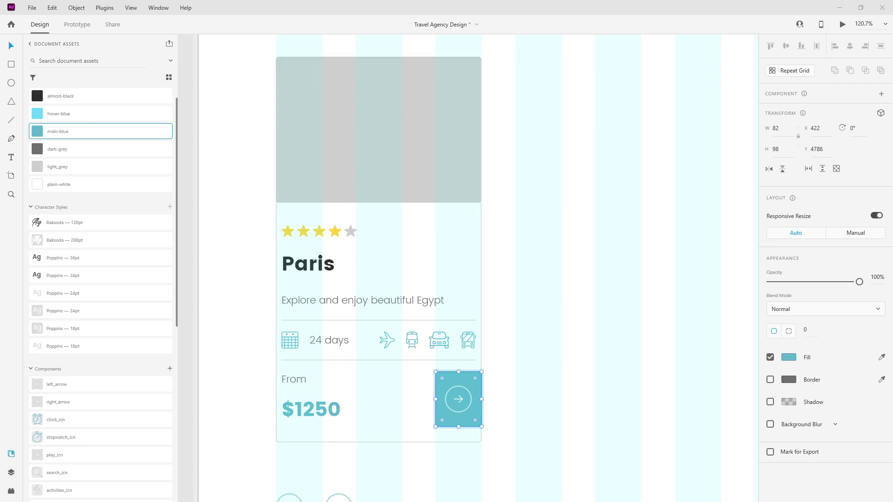
drag(406, 135, 407, 135)
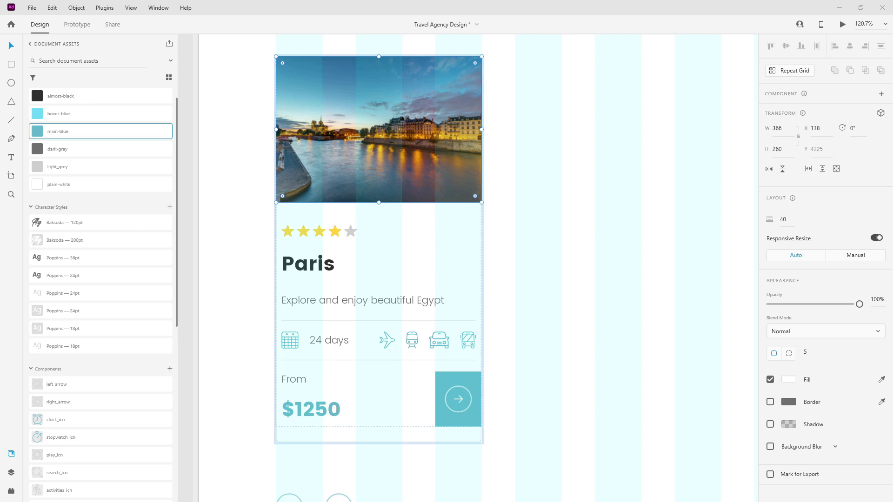
Replace the card's description with 'Explore the city of lights'.
click(405, 301)
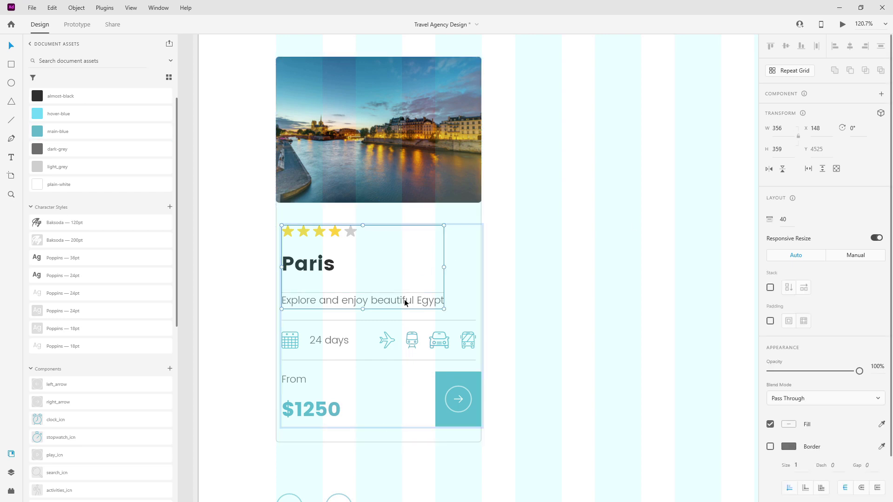
double_click(405, 301)
double_click(406, 300)
text(Explore the city of lights)
key(Escape)
Change the trip length from 24 days to 7 days.
click(328, 341)
double_click(328, 342)
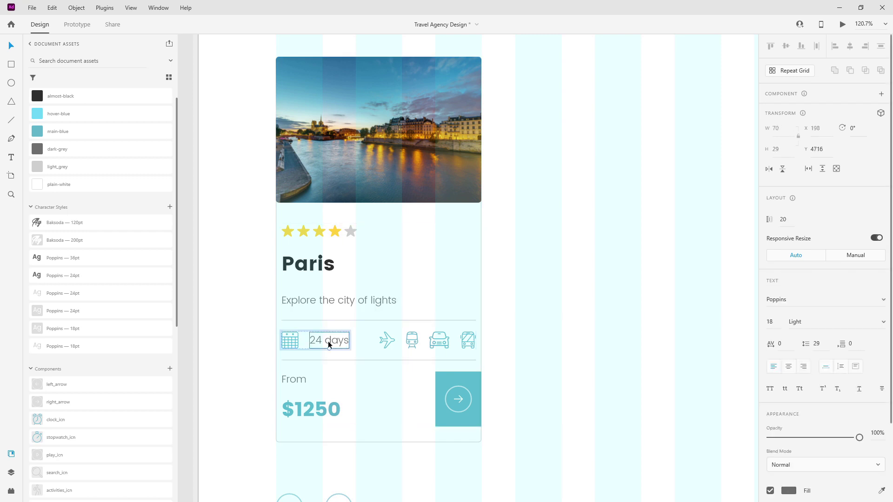
double_click(327, 341)
double_click(315, 341)
text(7)
key(Escape)
Bring up the context menu for the destination_card_bg layer in the Layers panel.
click(13, 473)
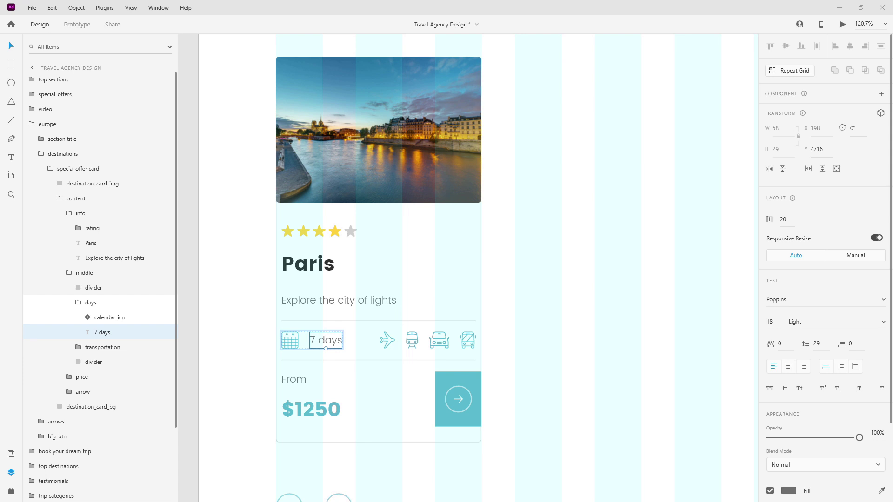
click(461, 280)
right_click(451, 267)
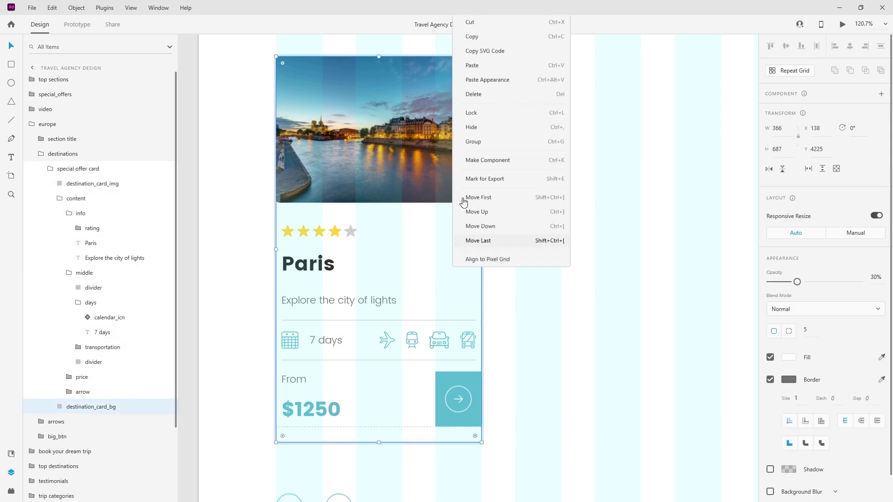
Paste the copied appearance onto the card background, adjust its shadow colour, then select the special offer card.
click(485, 81)
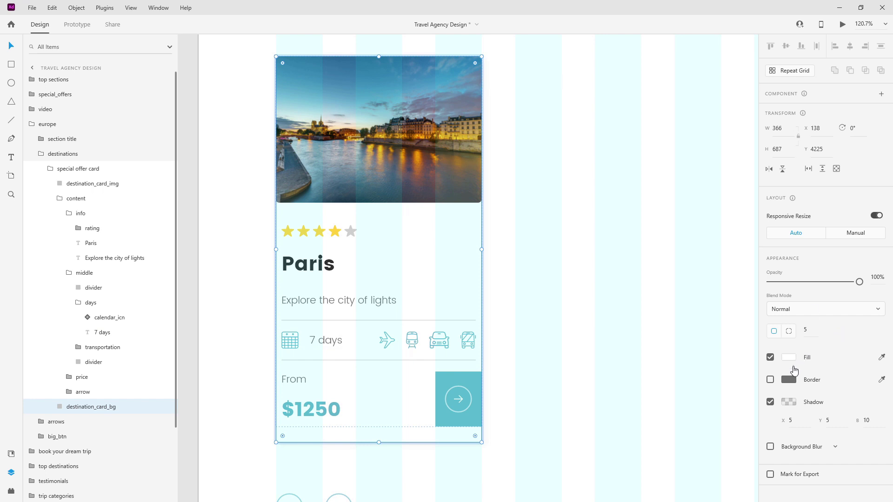
click(789, 402)
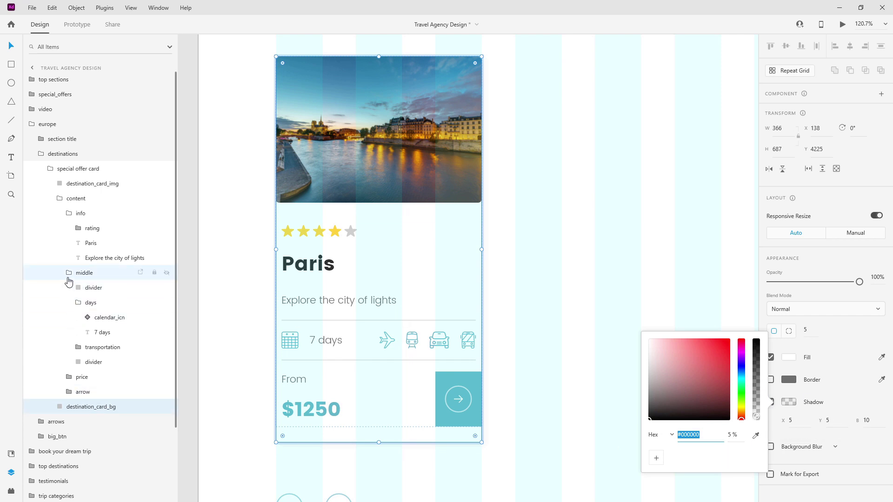
click(75, 308)
click(69, 273)
click(69, 213)
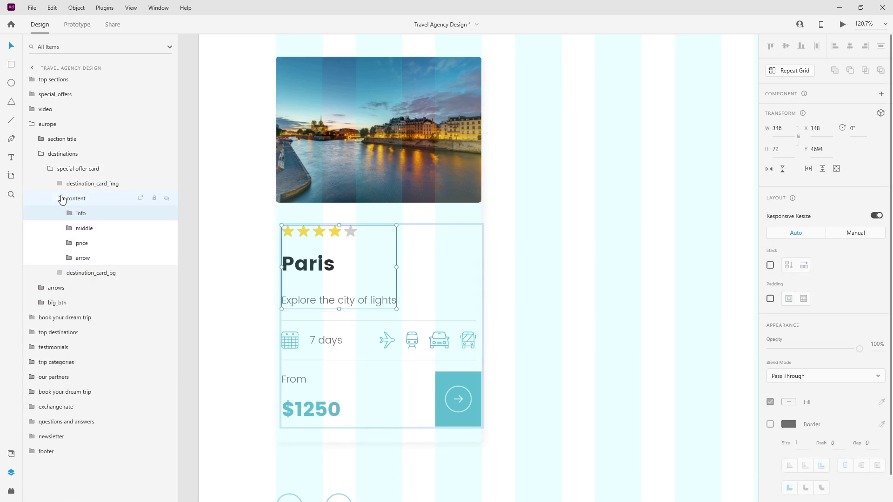
click(61, 199)
click(51, 169)
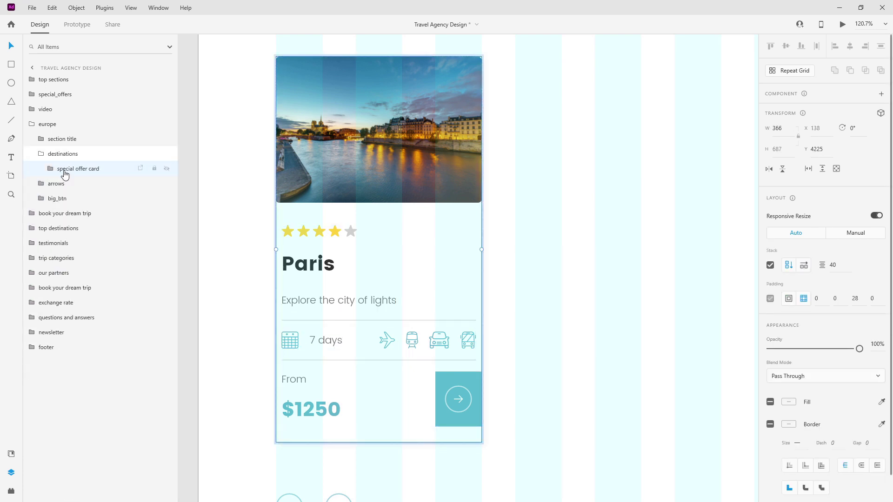
Rename the special offer card layer to europe_card and make it a component.
scroll(436, 163, down, 4)
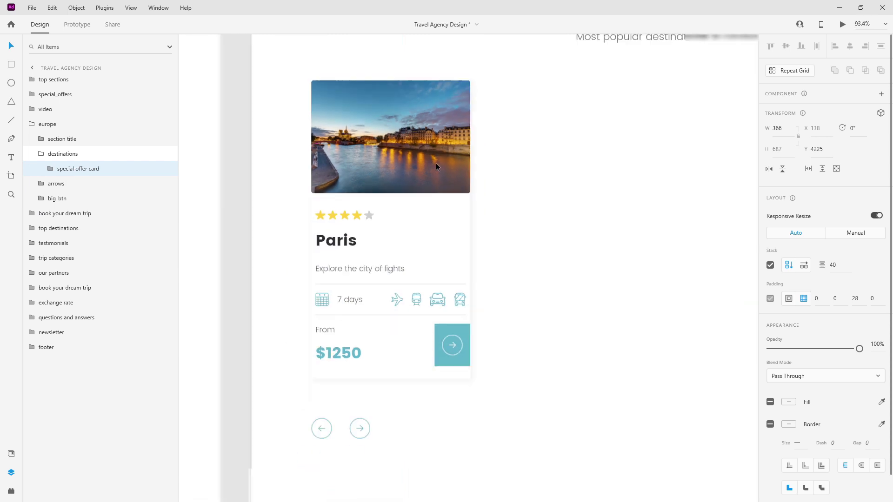
scroll(436, 163, up, 2)
double_click(69, 170)
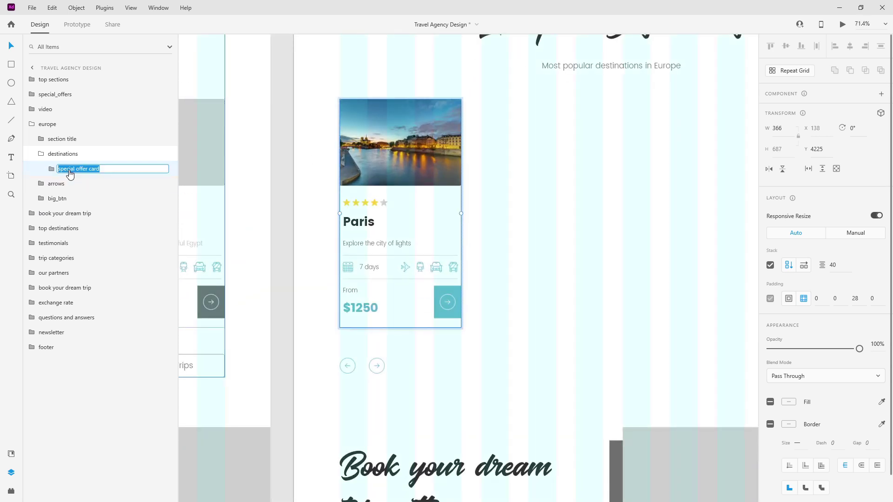
text(eu)
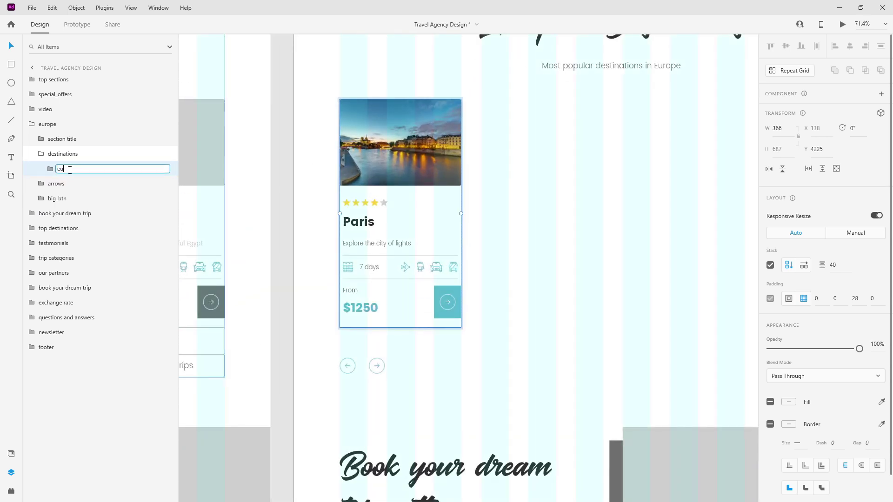
text(rope_card)
key(Return)
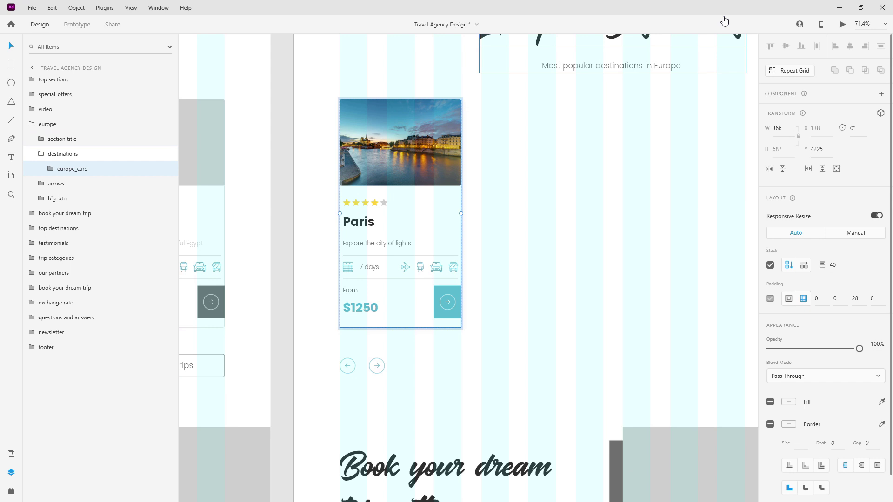
click(881, 95)
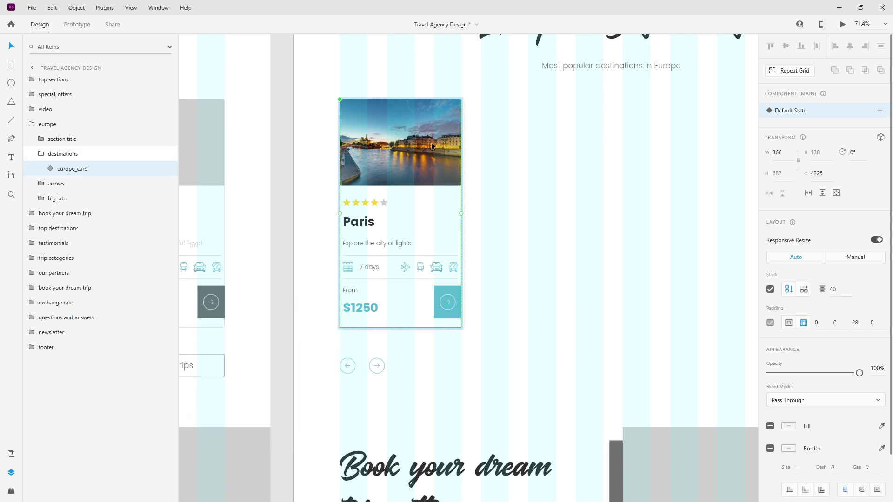
Duplicate the europe_card component within the destinations group.
click(65, 153)
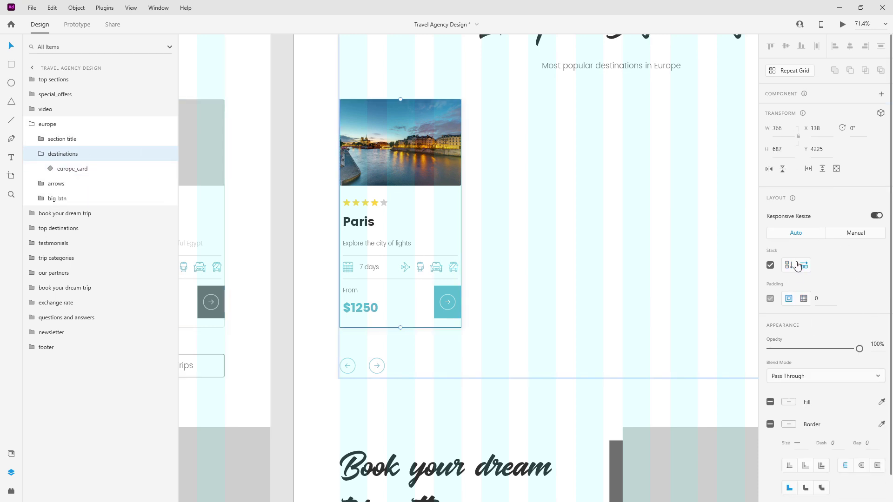
click(90, 172)
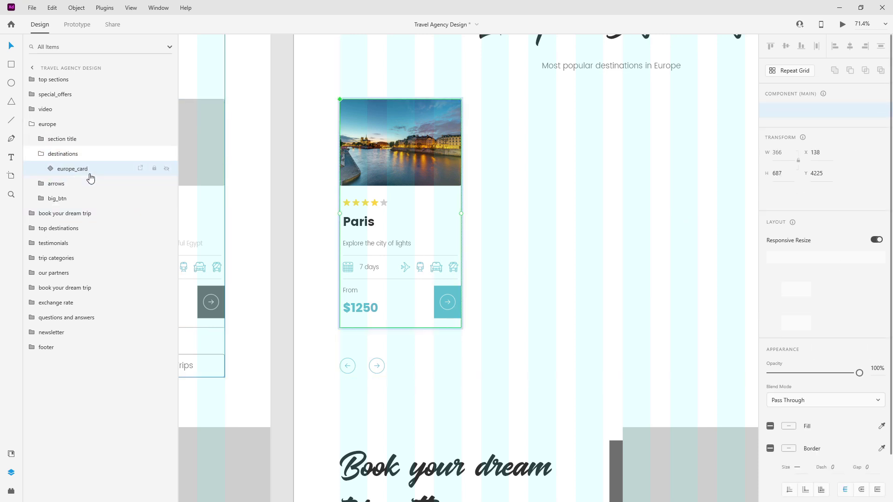
key(ctrl+d)
key(ctrl+d)
key(ctrl+d)
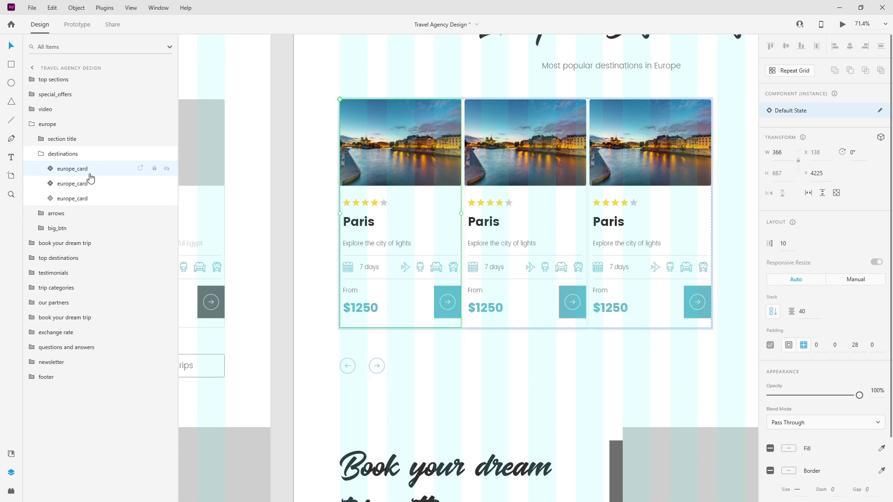
Set the destinations group's stack spacing to 60 px.
click(81, 157)
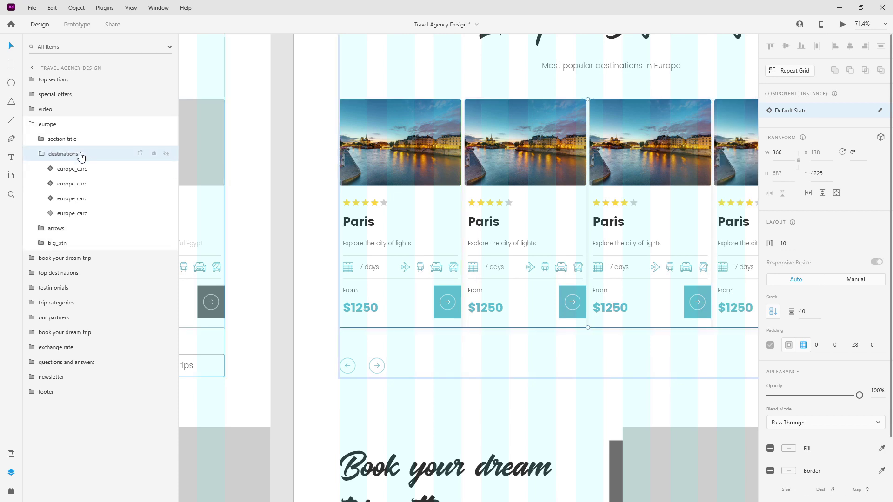
scroll(392, 155, down, 3)
click(841, 267)
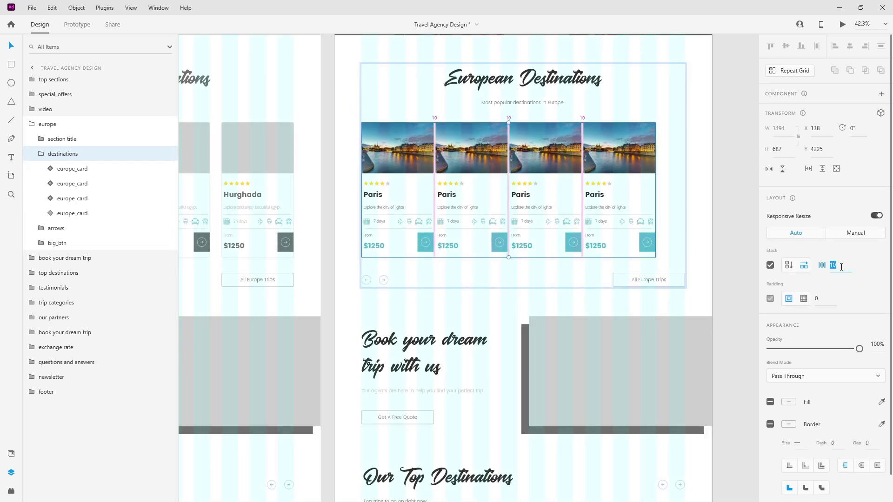
key(Return)
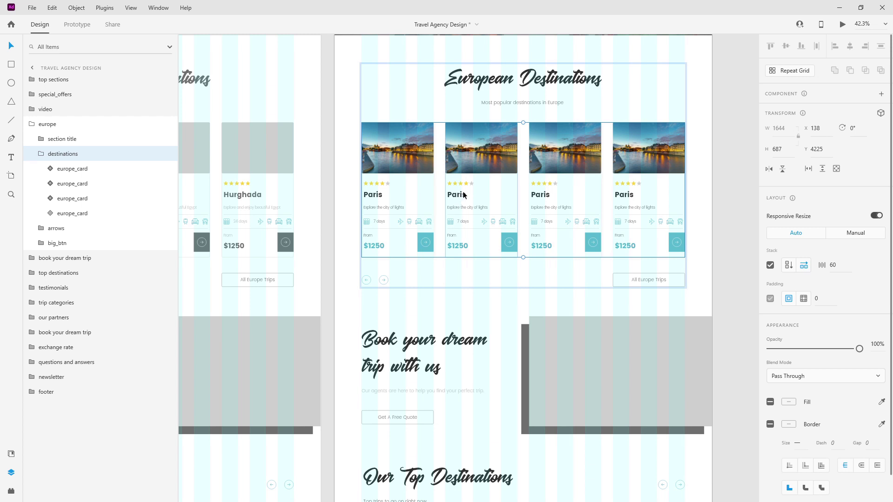
ctrl+scroll(463, 195, up, 2)
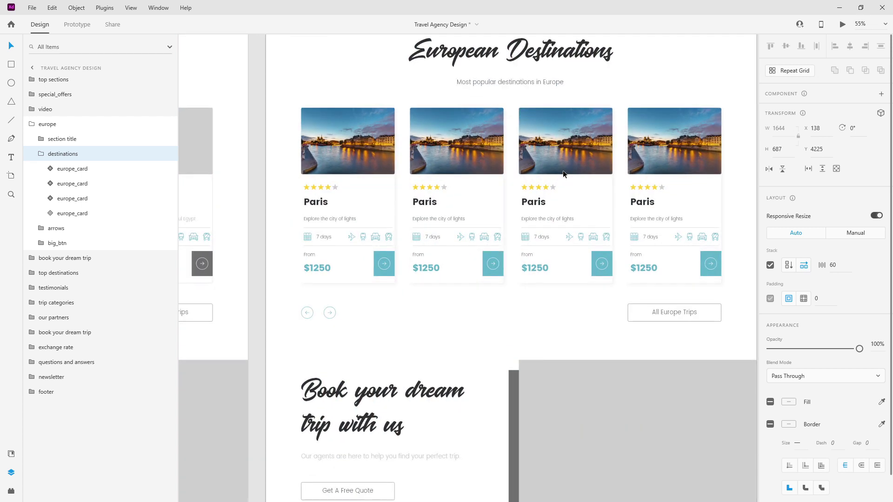
Retitle the second card London and paste in its new description.
double_click(433, 205)
double_click(433, 203)
text(London)
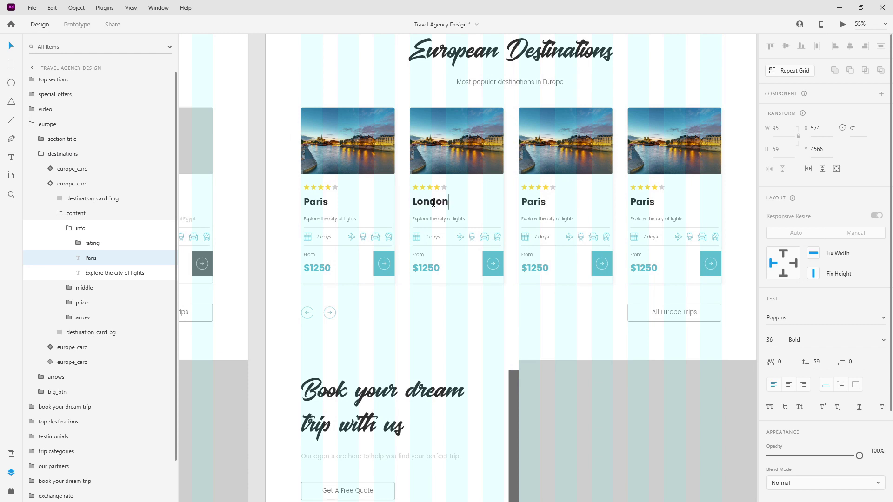
key(Escape)
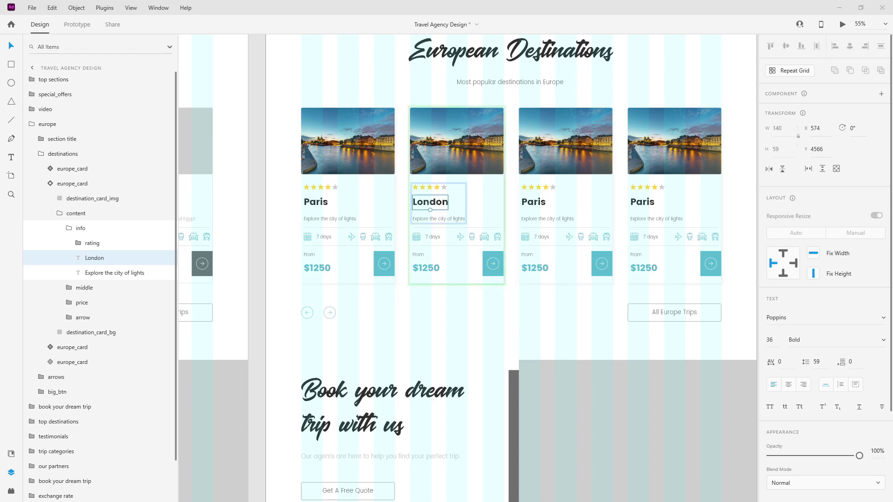
double_click(459, 219)
text(Explore the history of London)
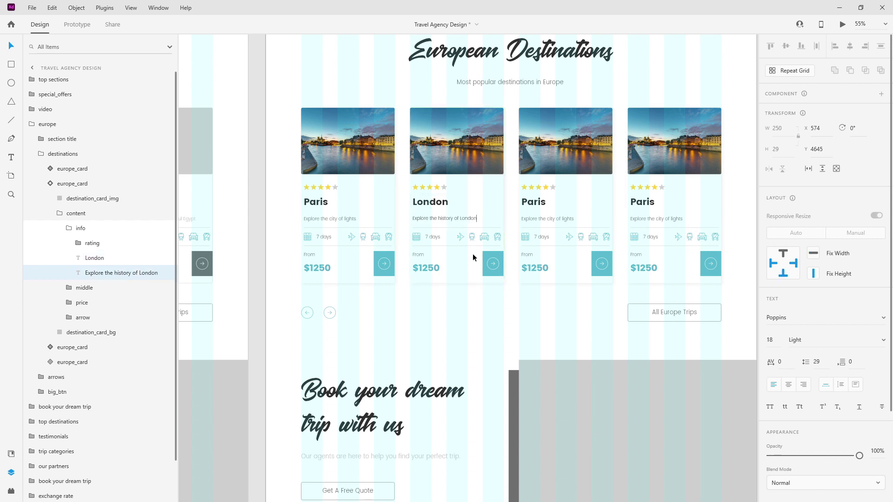
Change the second card's price from $1250 to $820.
click(424, 269)
double_click(424, 269)
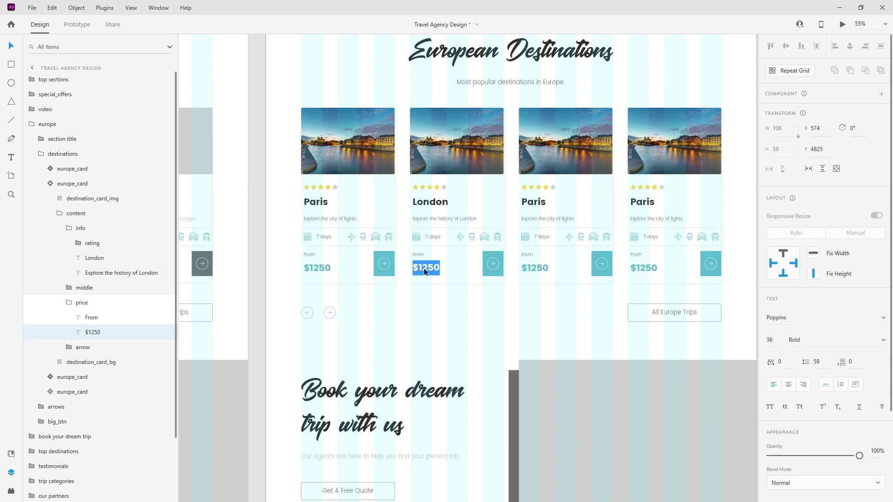
drag(418, 267, 498, 262)
text(820)
key(Escape)
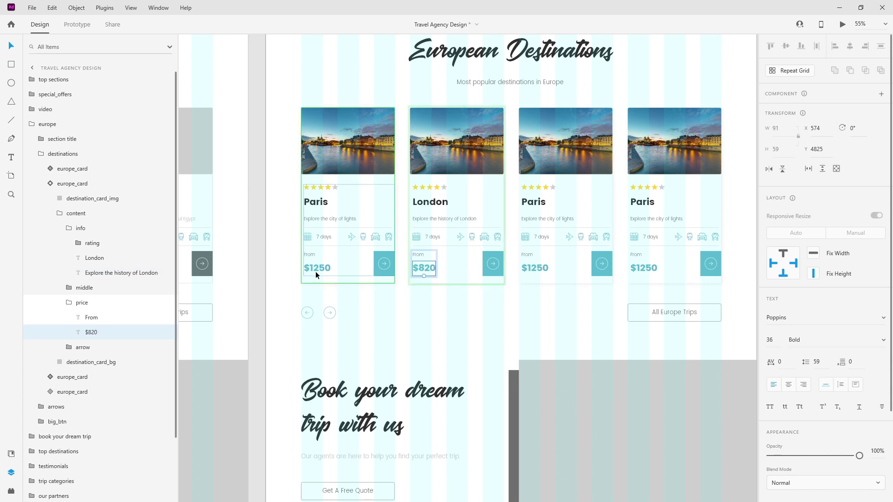
Change the first card's price to $450.
click(324, 267)
double_click(324, 267)
click(316, 268)
drag(316, 268, 340, 269)
text(4)
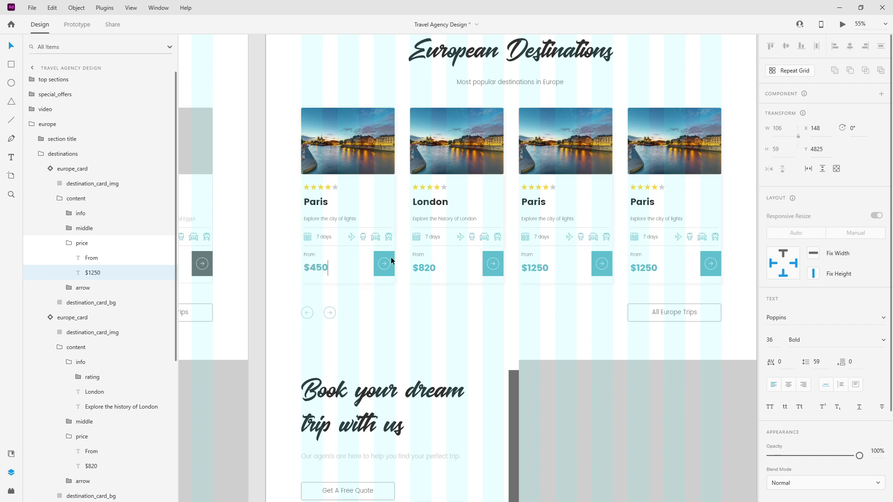
key(Escape)
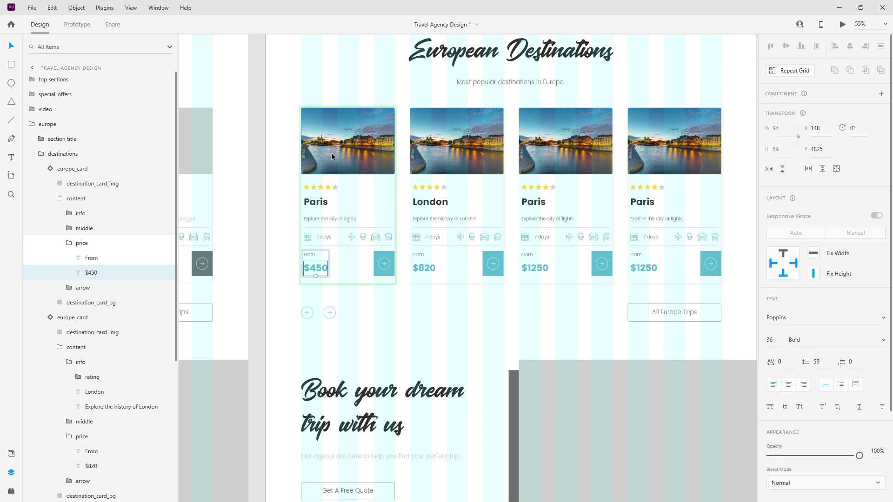
Try per-corner radii on the first card's photo instance, setting one corner to 0.
click(315, 159)
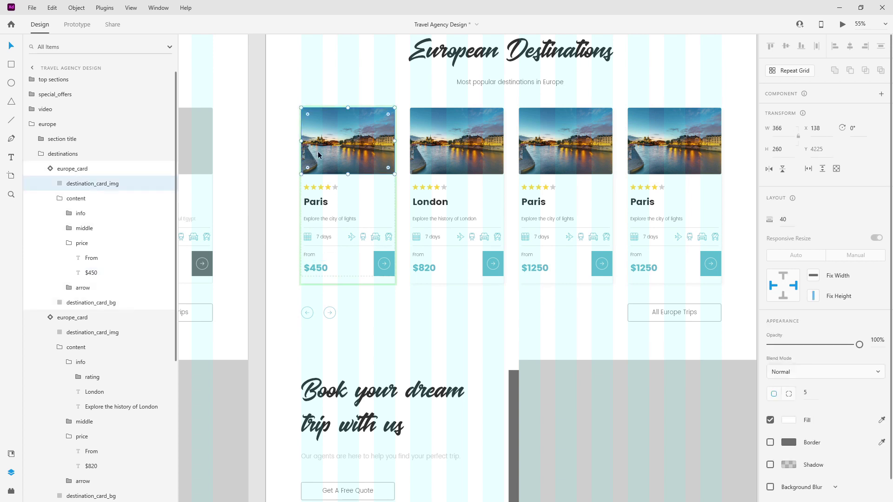
scroll(317, 152, up, 5)
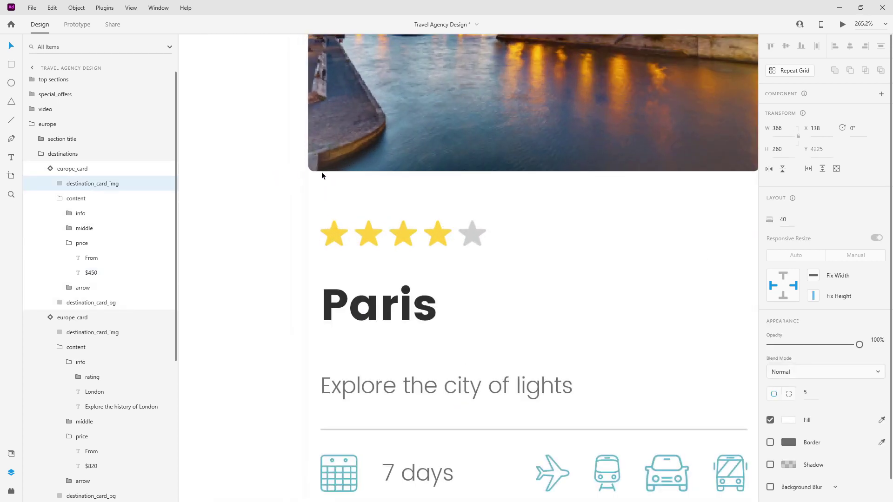
scroll(485, 148, down, 5)
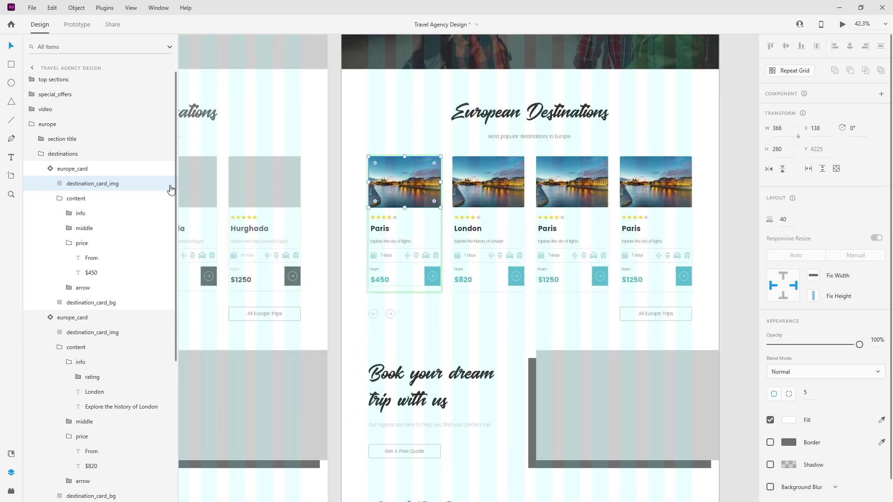
scroll(790, 358, down, 1)
click(789, 370)
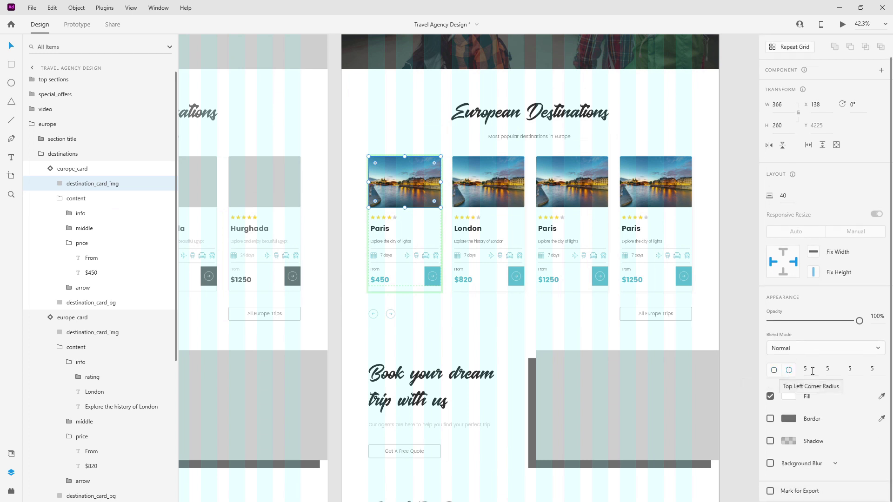
click(854, 370)
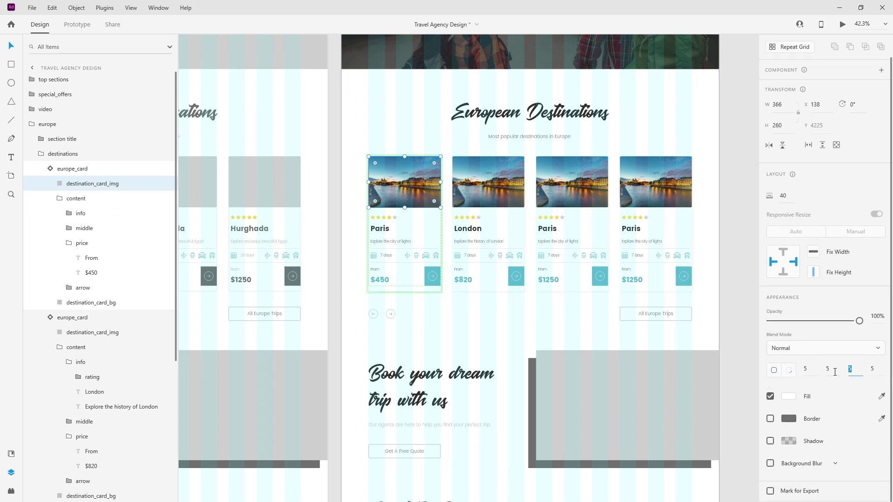
click(872, 369)
click(714, 294)
scroll(355, 187, up, 4)
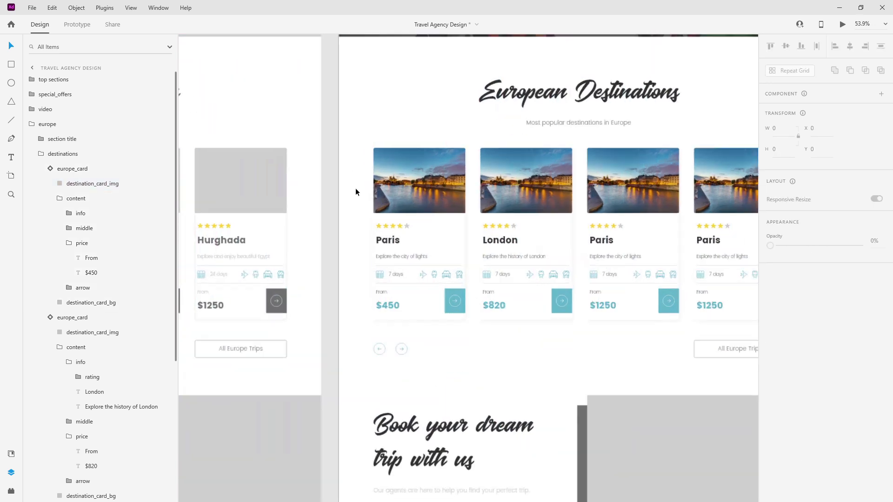
scroll(591, 233, up, 4)
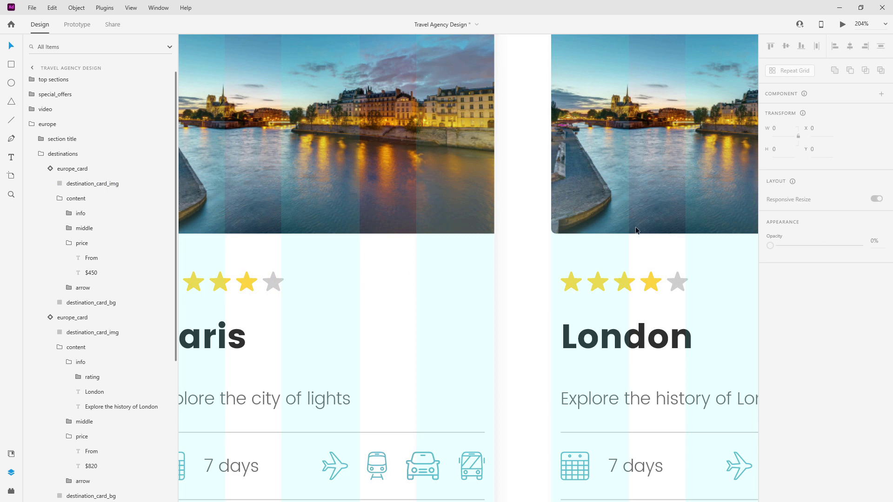
scroll(635, 220, down, 4)
Open the main card component for editing and select its photo layer.
click(72, 168)
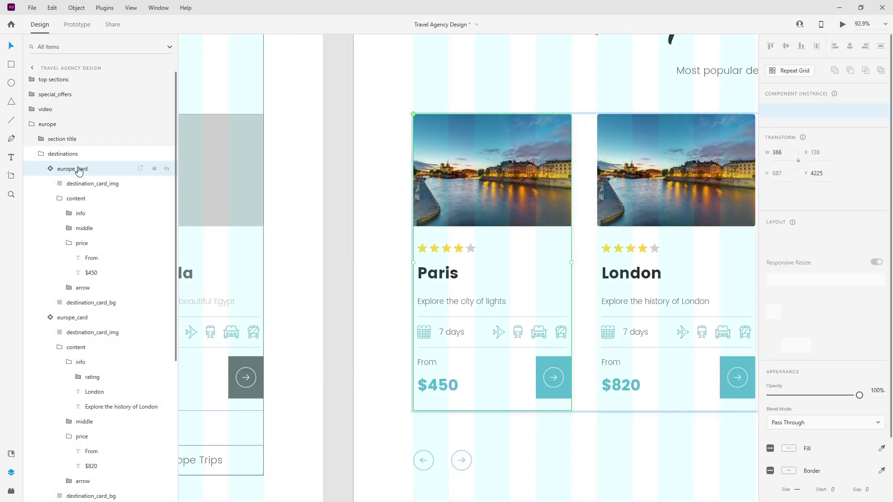
click(880, 114)
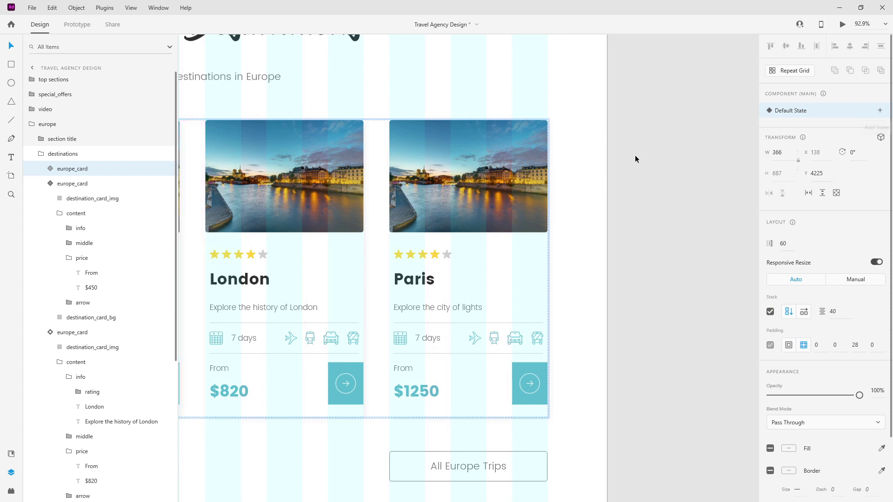
scroll(649, 162, down, 4)
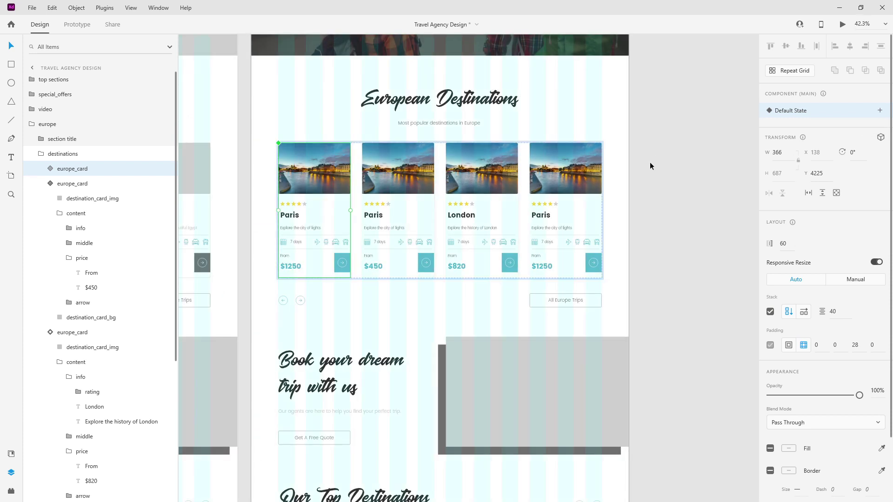
click(52, 169)
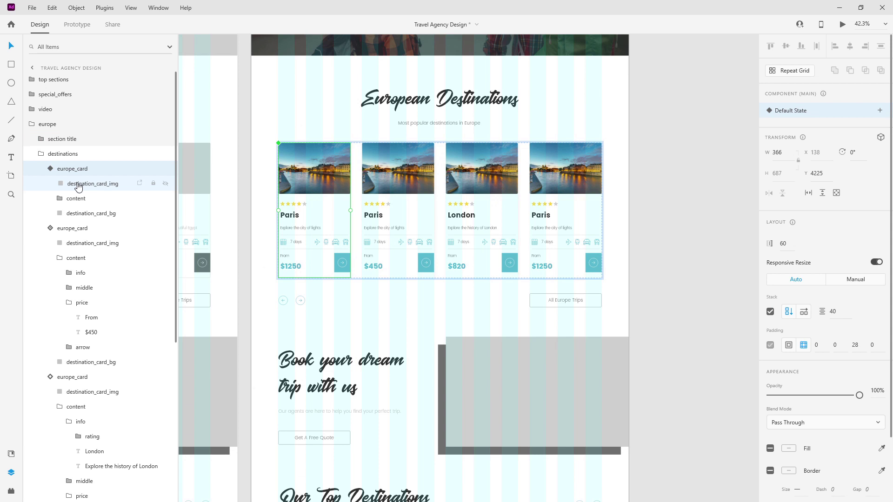
click(77, 185)
Set the main photo's corner radii to 5, 5, 0, 0.
click(789, 395)
key(Tab)
text(0)
key(Return)
scroll(534, 169, up, 1)
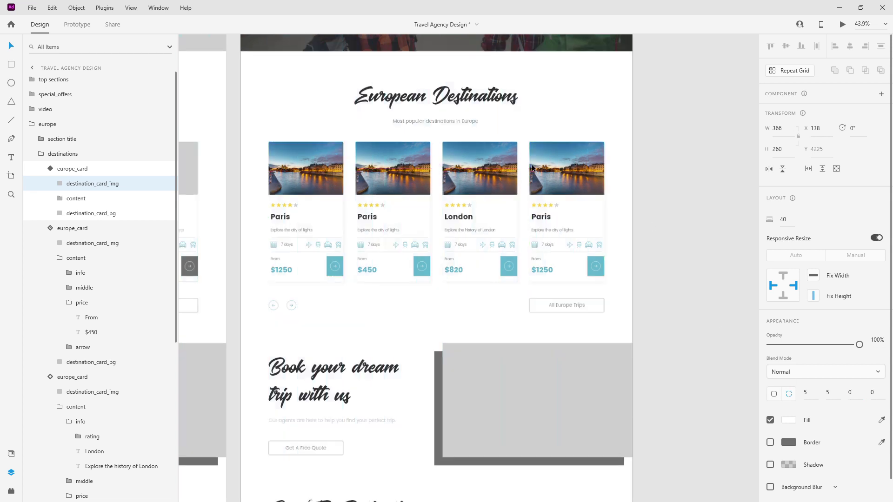
scroll(533, 169, up, 5)
scroll(584, 256, down, 3)
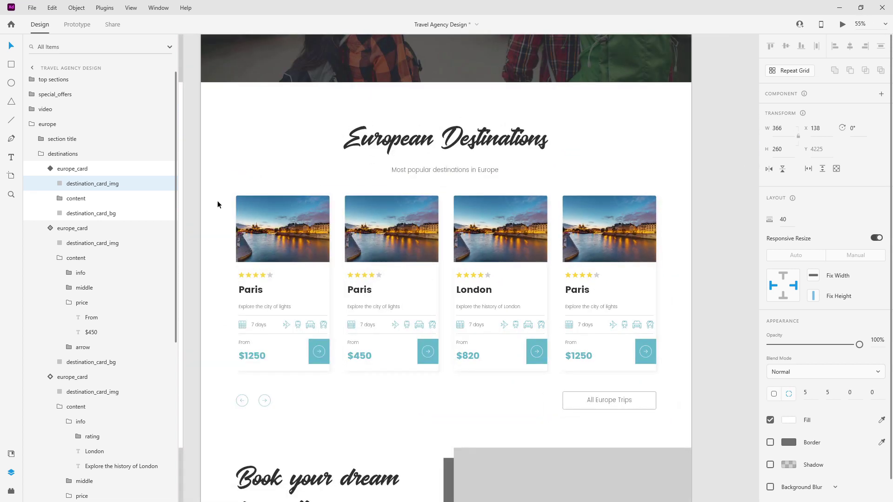
Collapse the expanded card layers and select the first destination card.
scroll(258, 216, up, 2)
click(53, 169)
click(51, 183)
click(51, 199)
click(72, 169)
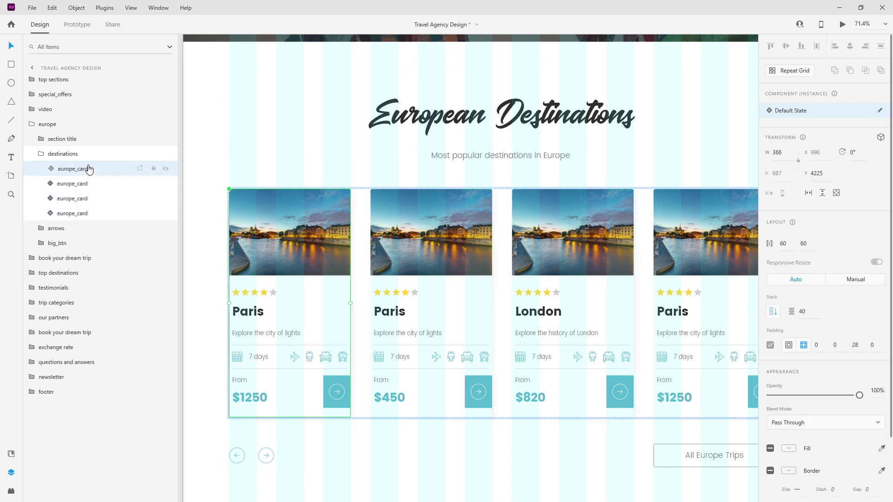
scroll(277, 239, down, 4)
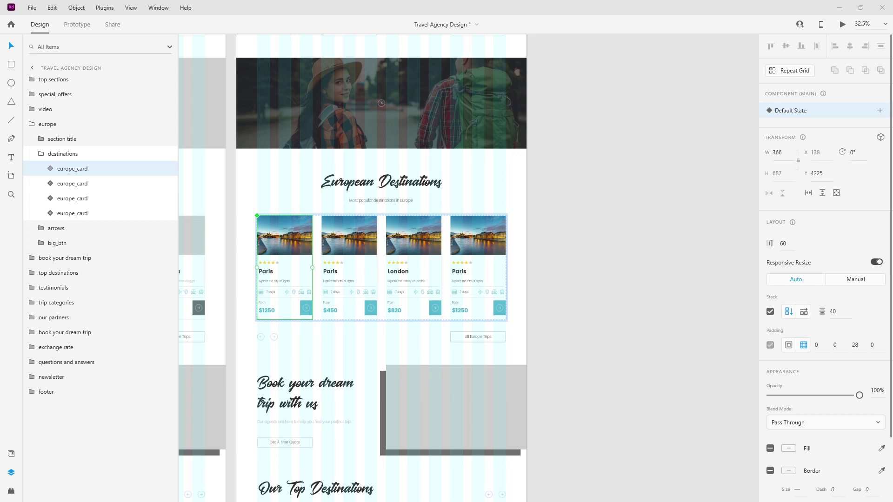
scroll(261, 244, up, 5)
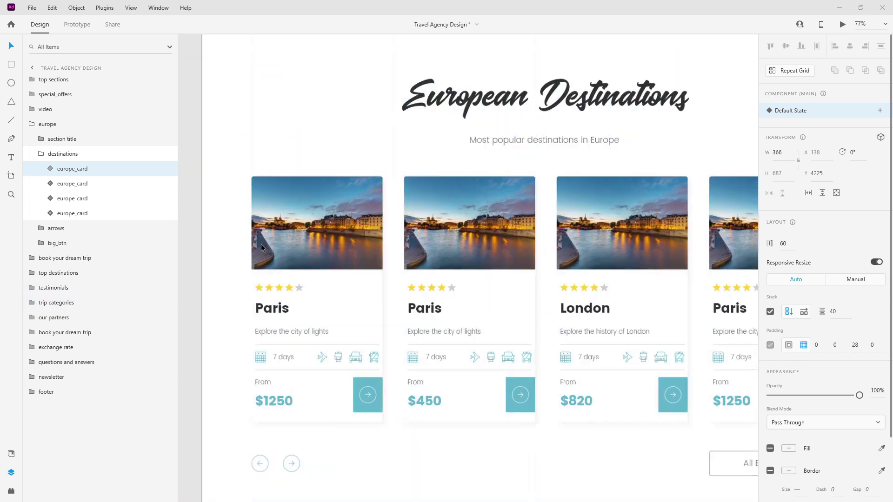
scroll(260, 244, up, 2)
scroll(261, 244, down, 2)
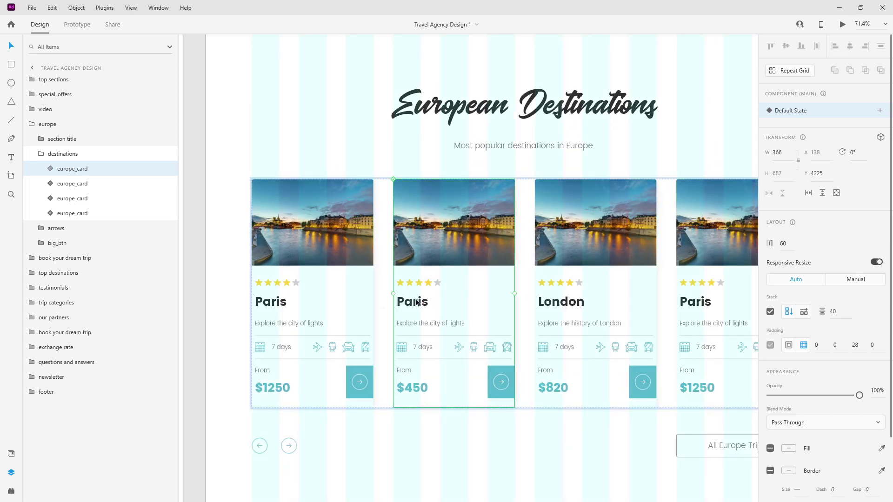
Retitle the second card London and paste the 'Explore the history of London' description.
double_click(419, 301)
double_click(419, 302)
text(London)
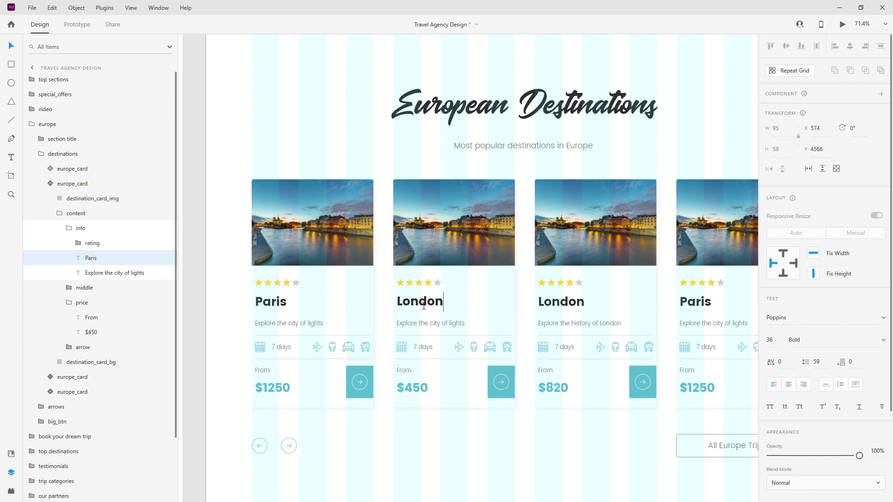
key(Escape)
double_click(447, 321)
text(Explore the history of London)
key(Escape)
Replace the London card's price with $820.
click(417, 385)
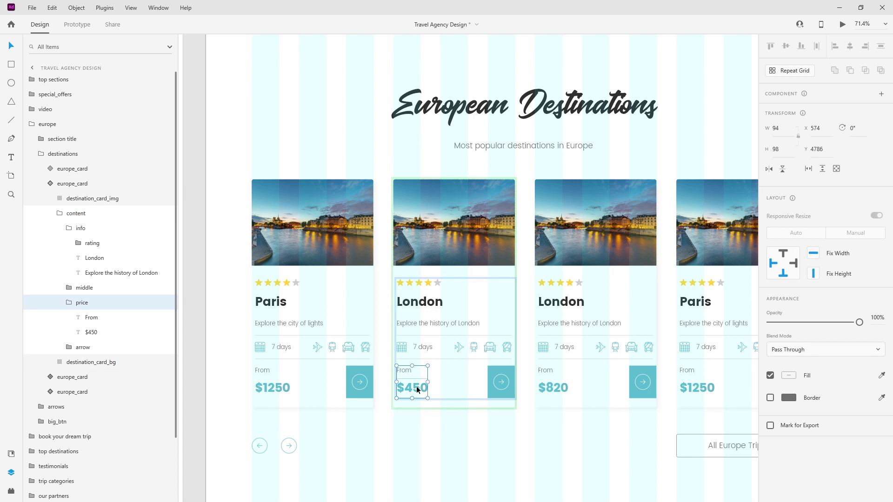
double_click(417, 386)
double_click(416, 387)
click(406, 389)
key(ctrl+a)
text($820)
key(Return)
Step through the destination cards in Layers, ending on the first Paris main component.
click(57, 213)
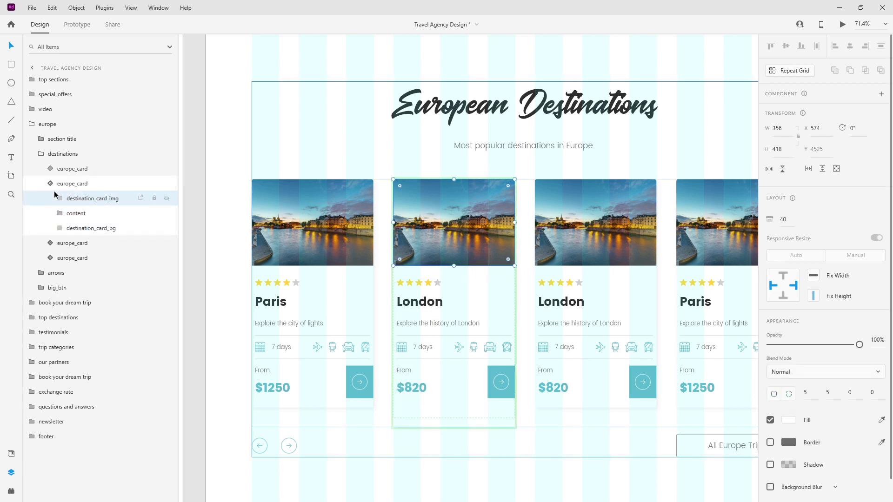
click(71, 171)
click(73, 184)
click(72, 198)
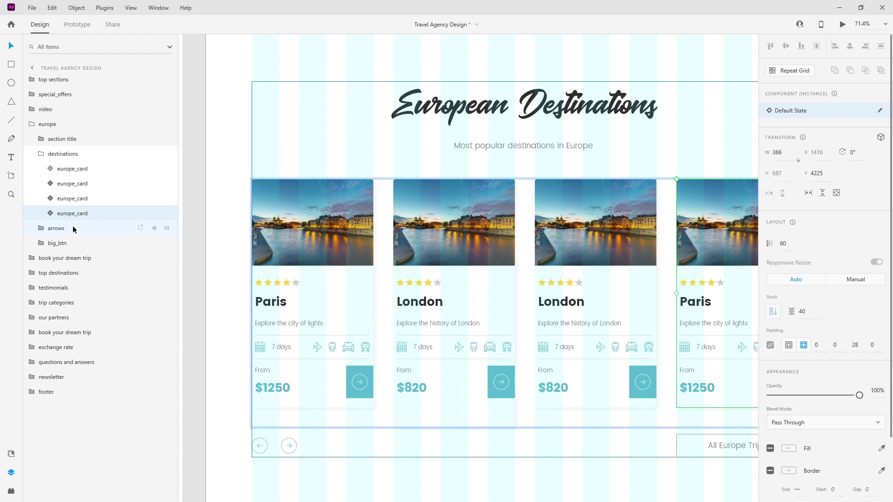
click(80, 171)
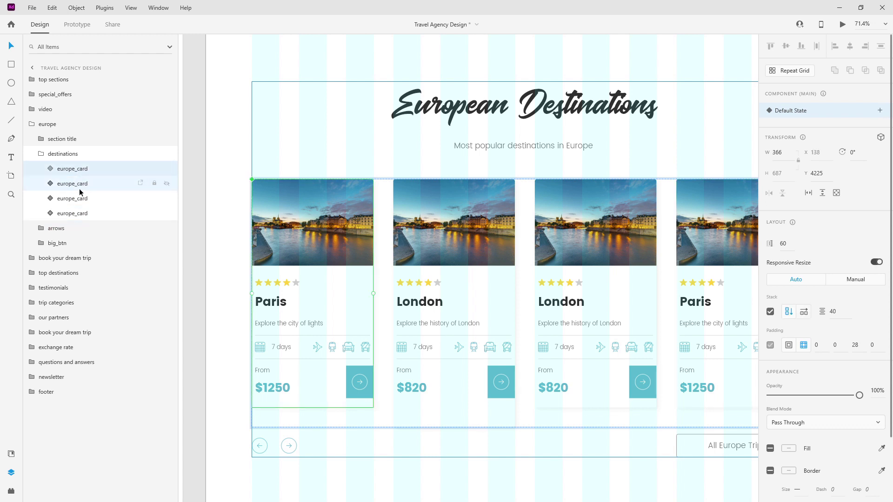
click(81, 185)
Change the first Paris card's price from $1250 to $450.
double_click(273, 387)
drag(264, 387, 375, 392)
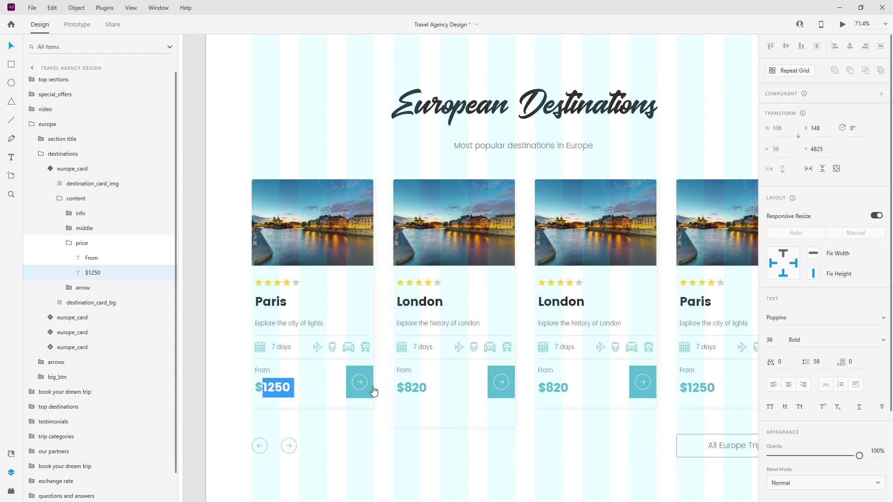
text(450)
key(Escape)
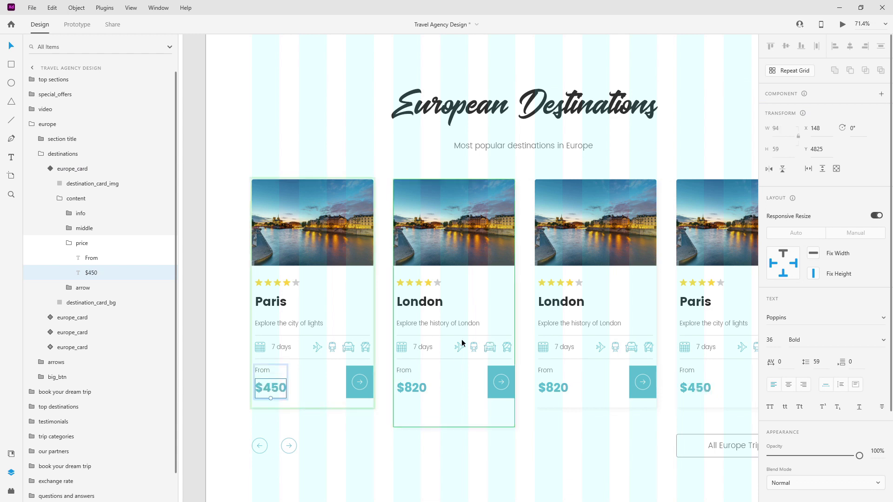
Fold the price and content layer groups and select the third card's contents.
scroll(347, 330, down, 2)
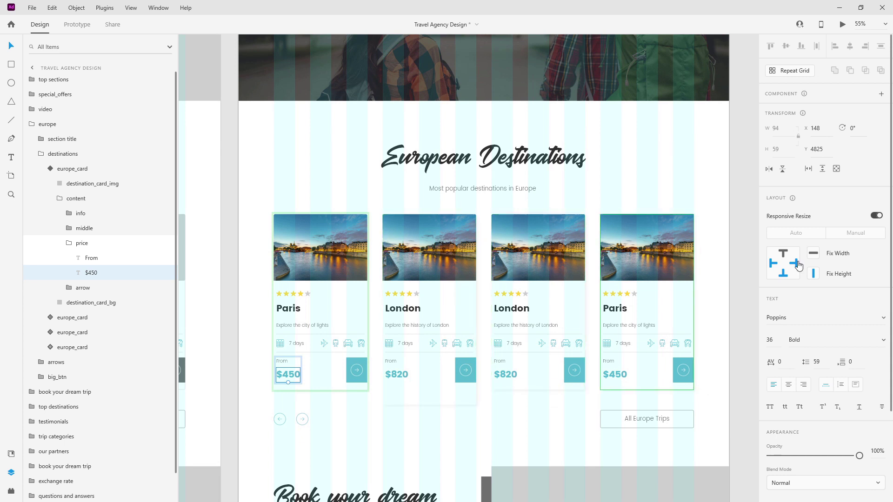
scroll(392, 316, up, 5)
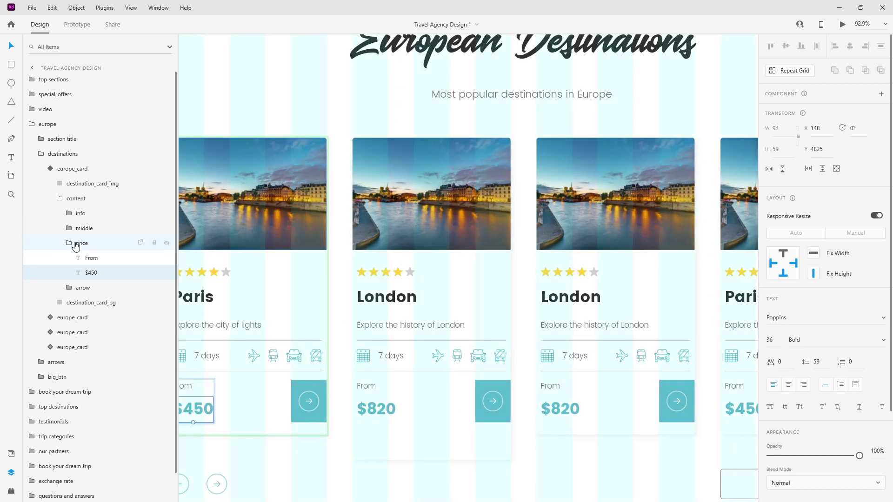
click(70, 244)
click(60, 199)
click(50, 171)
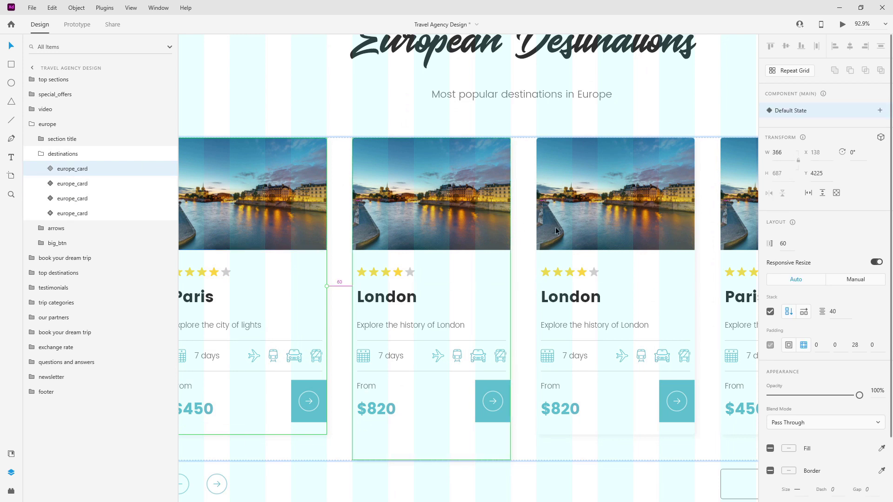
scroll(556, 227, down, 5)
ctrl+click(564, 334)
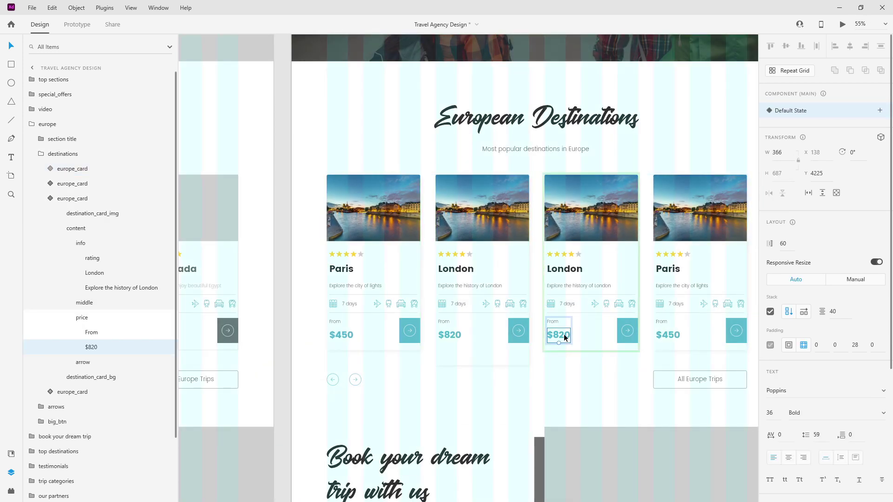
Retitle the third card Rome with the description 'Explore the eternal city'.
ctrl+click(576, 277)
double_click(577, 270)
text(Rome)
key(Escape)
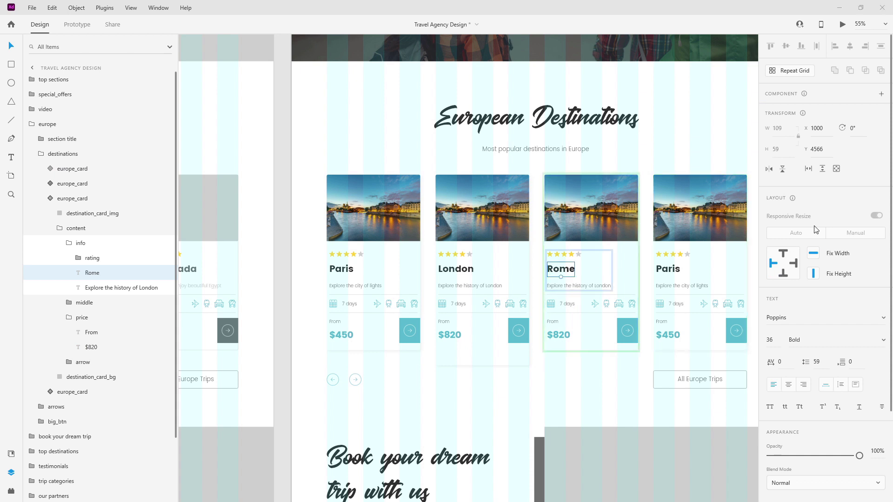
double_click(582, 284)
text(Explore the eternal city)
key(Escape)
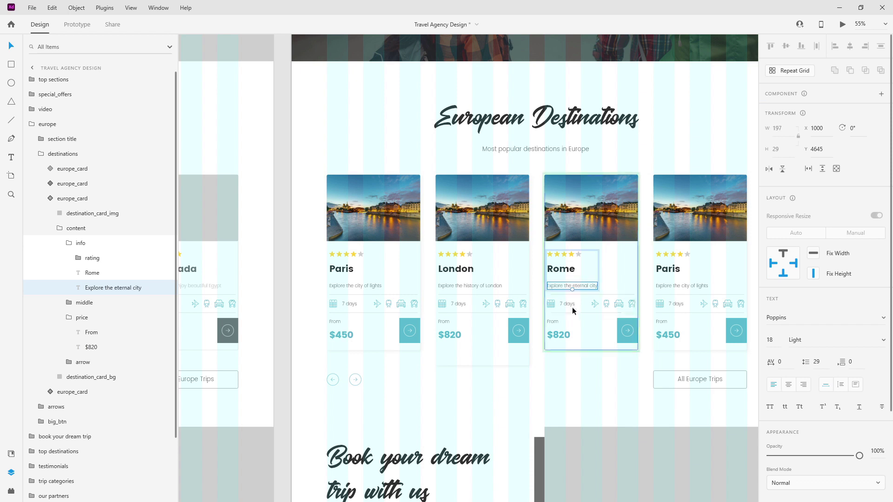
Edit the Rome card's trip duration and set its price to $170.
double_click(568, 303)
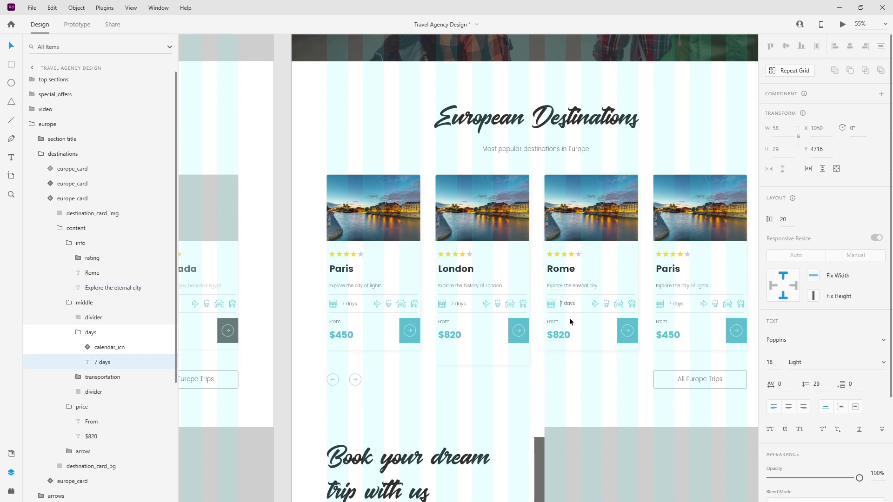
double_click(556, 335)
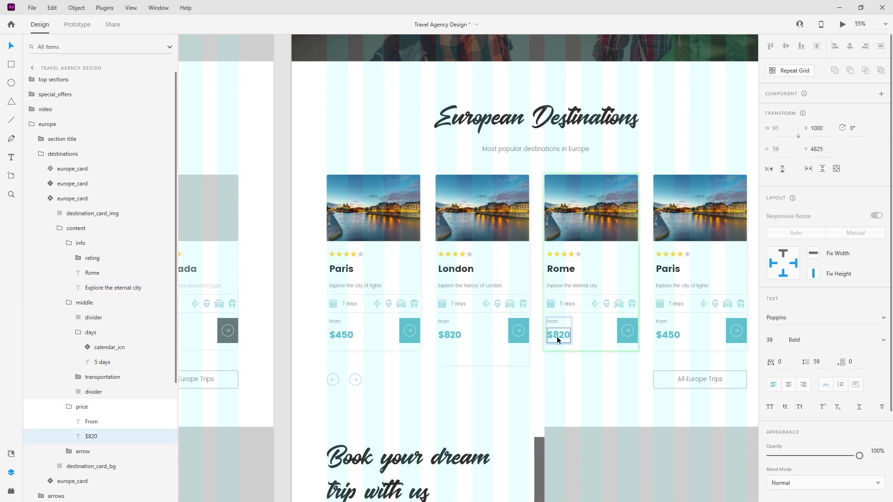
double_click(564, 335)
text(170)
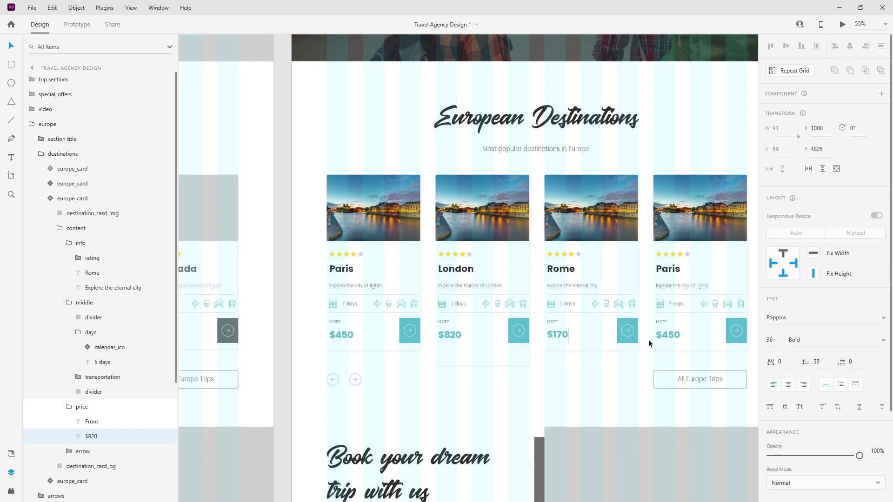
key(Escape)
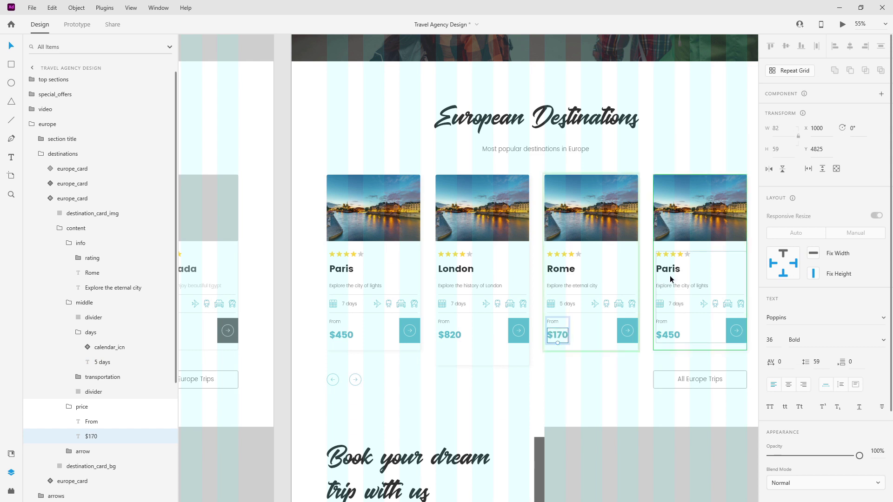
Retitle the fourth card Prague.
double_click(676, 272)
double_click(676, 273)
text(Prague)
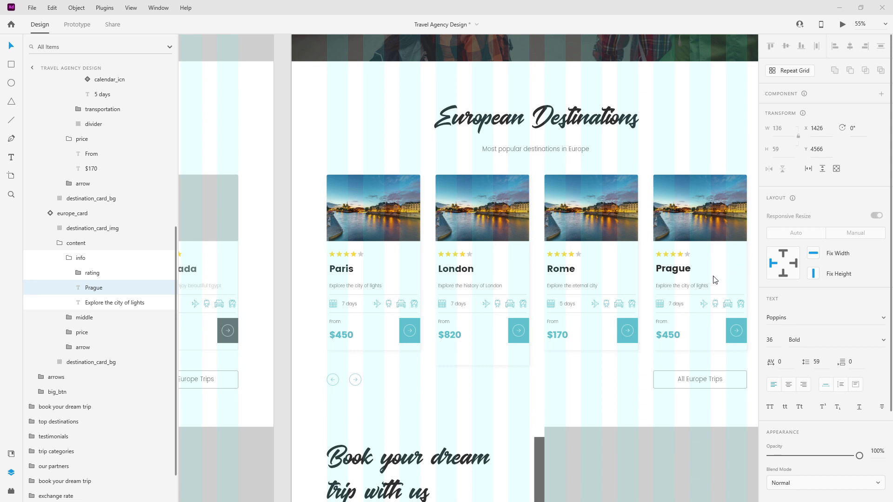
Change the Prague card's description to 'Walk the lovely streets of Prague' and its duration to 10 days.
double_click(687, 284)
text(Walk the lovely streets of Prague)
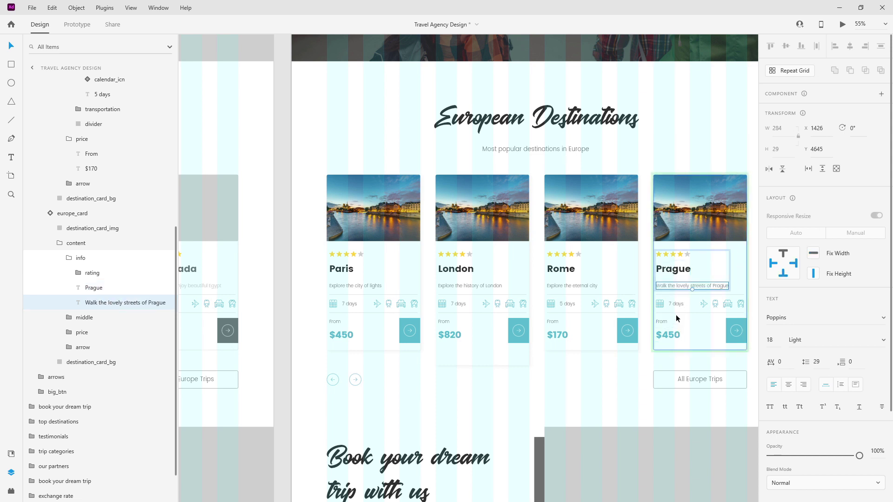
click(677, 304)
double_click(677, 304)
key(Left)
key(shift+Right)
key(Escape)
Set the Prague price to $289 and fold away its price, days and middle layer groups.
ctrl+double_click(667, 334)
drag(662, 334, 749, 337)
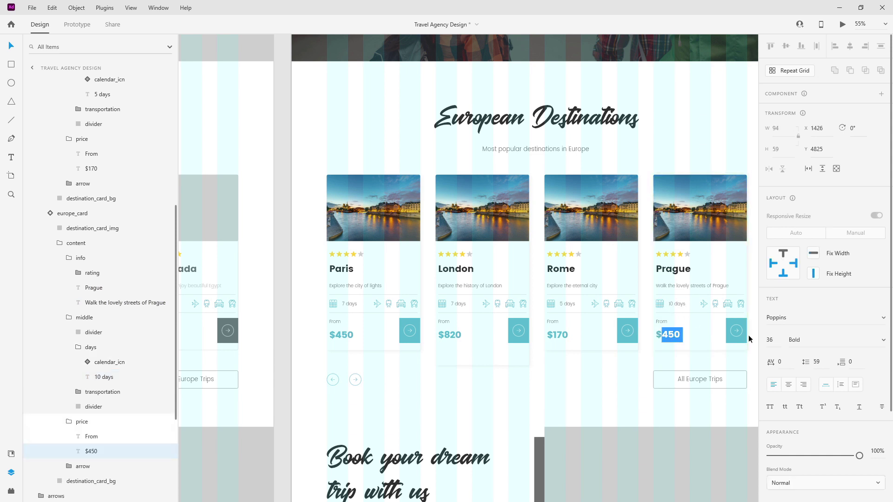
text(289)
key(Escape)
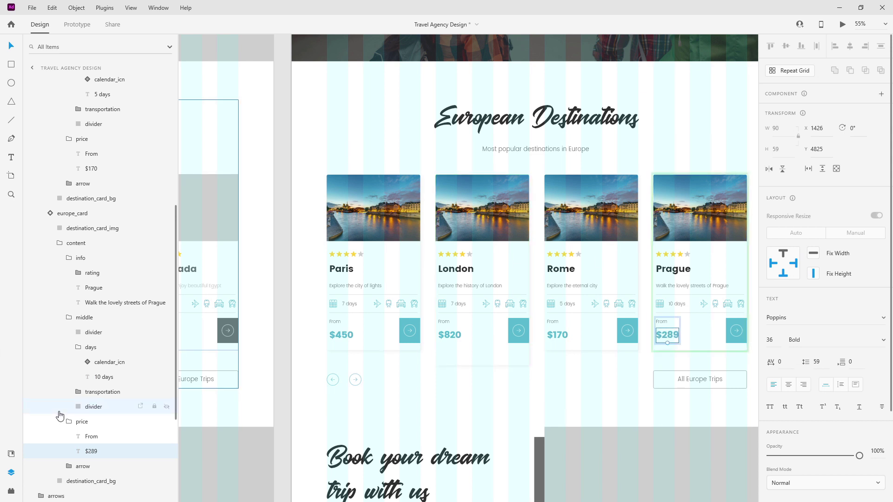
click(59, 421)
click(78, 347)
click(68, 317)
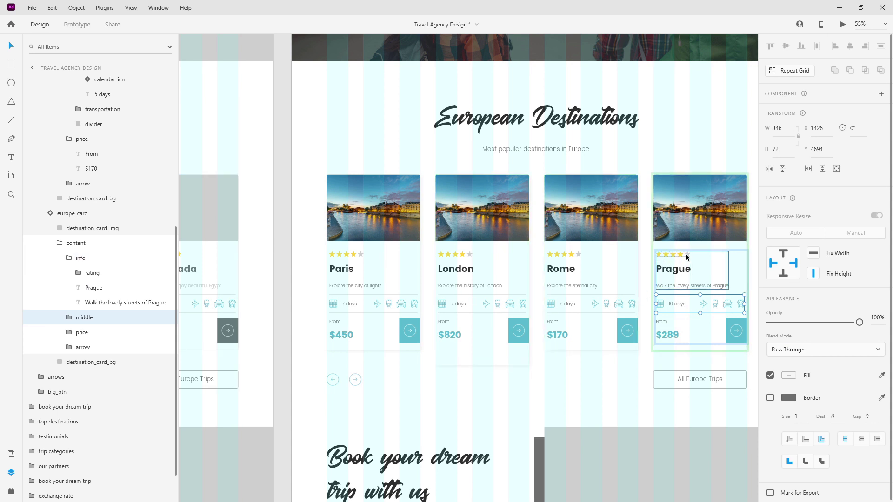
click(564, 259)
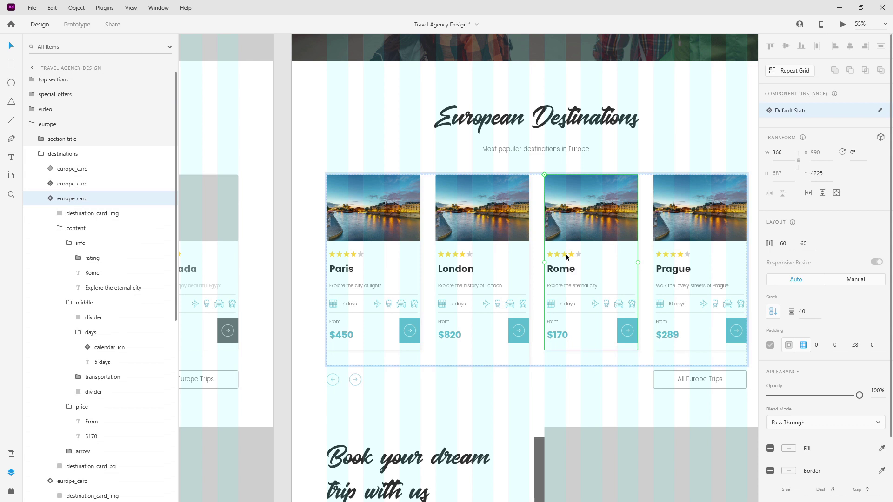
Switch one star of the Rome card's rating to its grey state, leaving three yellow stars.
double_click(566, 258)
click(79, 259)
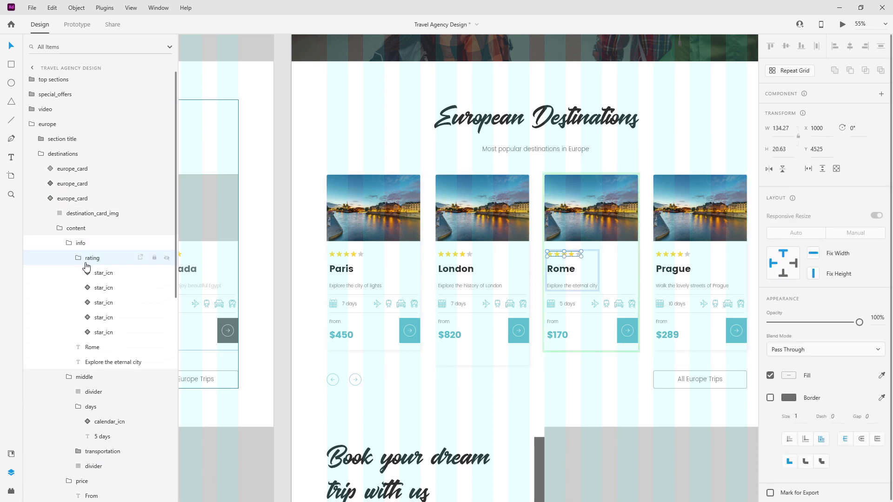
click(101, 273)
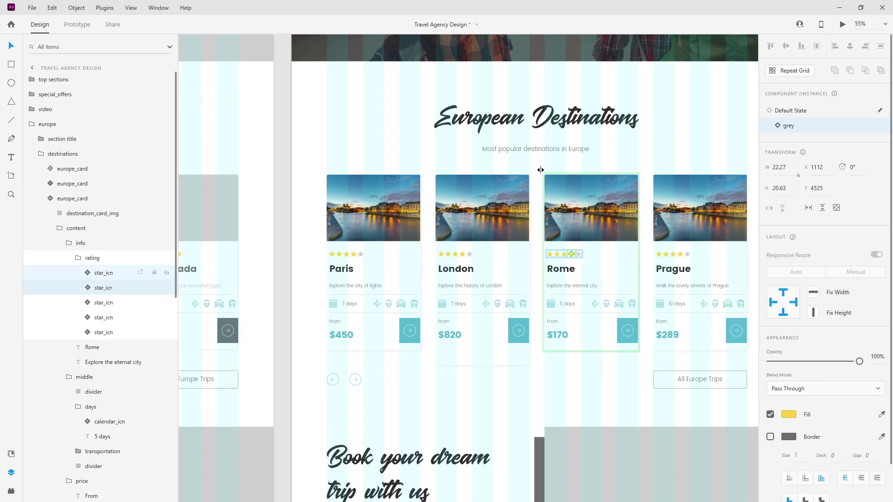
click(789, 125)
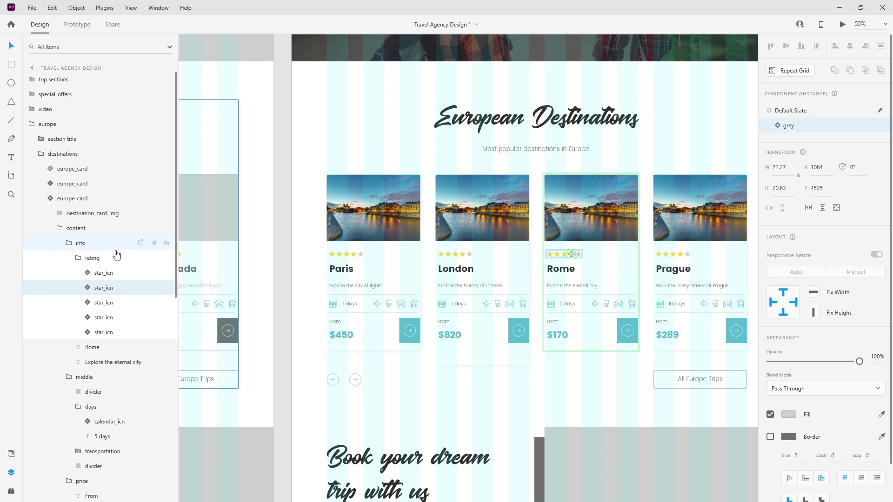
click(77, 258)
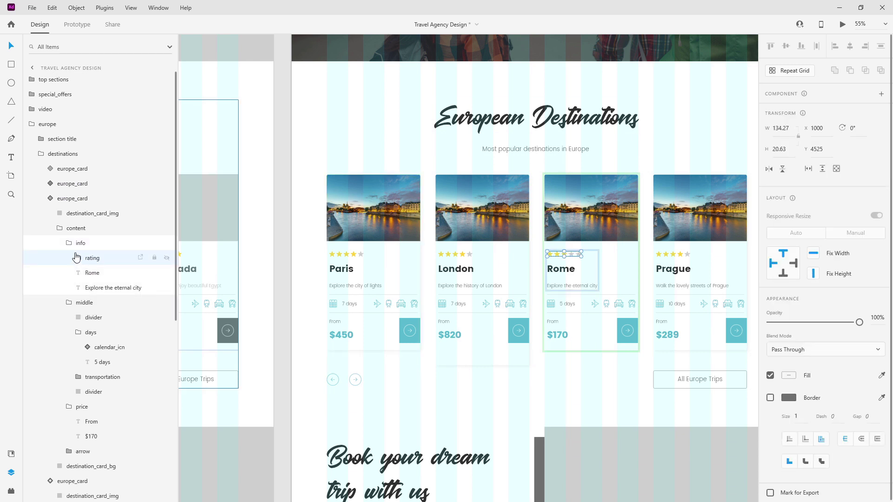
Fold away the info and content groups, and put a Tower Bridge photo on the London card.
click(69, 242)
click(60, 227)
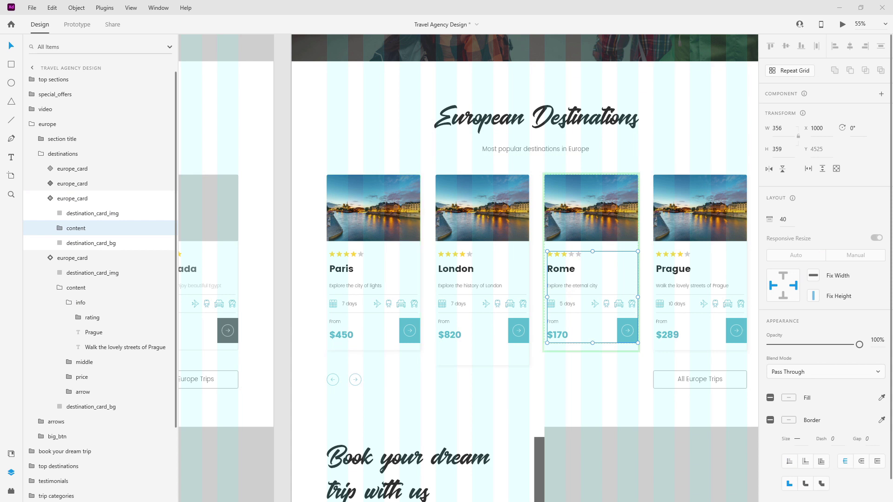
mouse_move(495, 197)
mouse_down()
mouse_move(474, 179)
mouse_move(483, 195)
mouse_up()
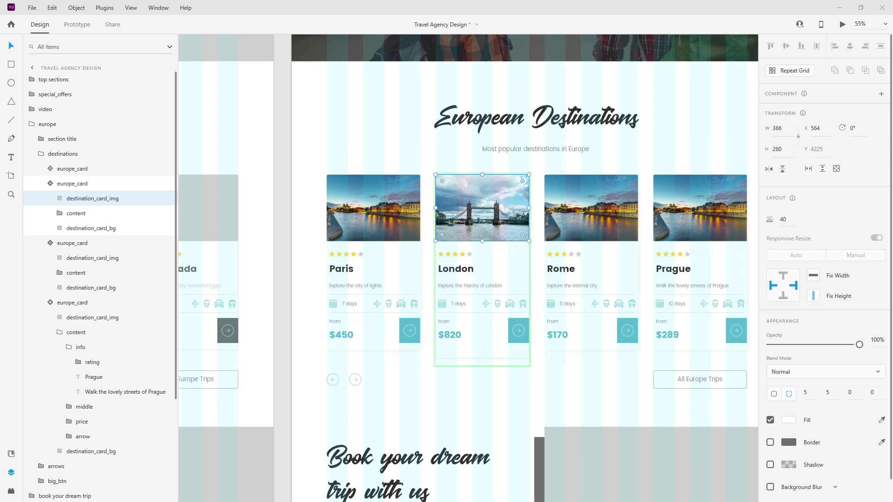
Place Rome and Prague photos on the third and fourth cards, and fold the Prague card's info and content groups.
drag(650, 212, 592, 207)
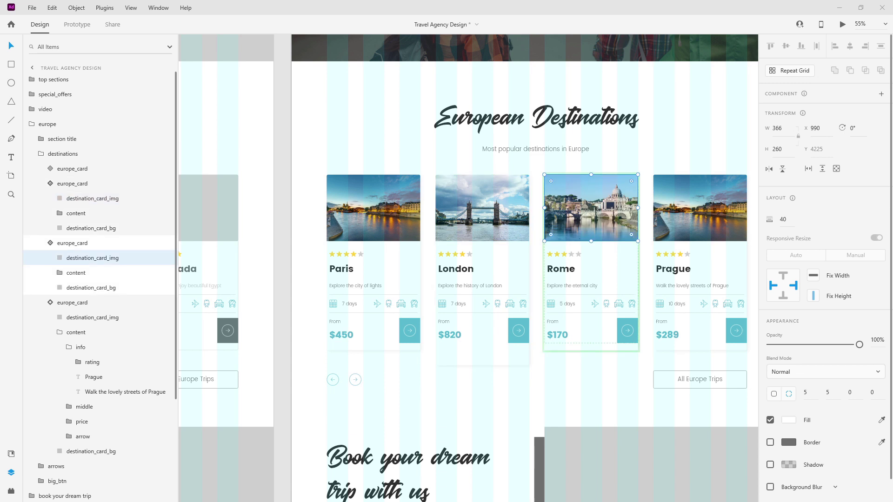
drag(766, 248, 680, 209)
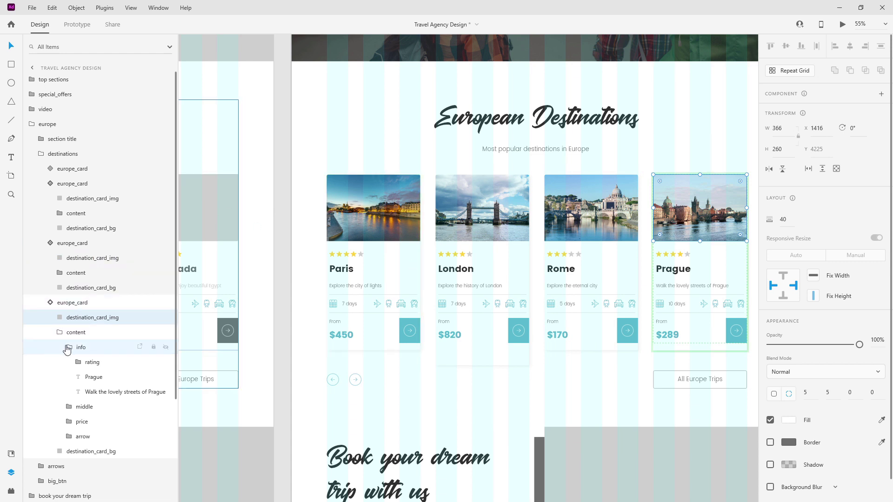
click(69, 347)
click(59, 332)
Collapse the second, third and fourth europe_card layers and select the main Paris card component.
click(50, 243)
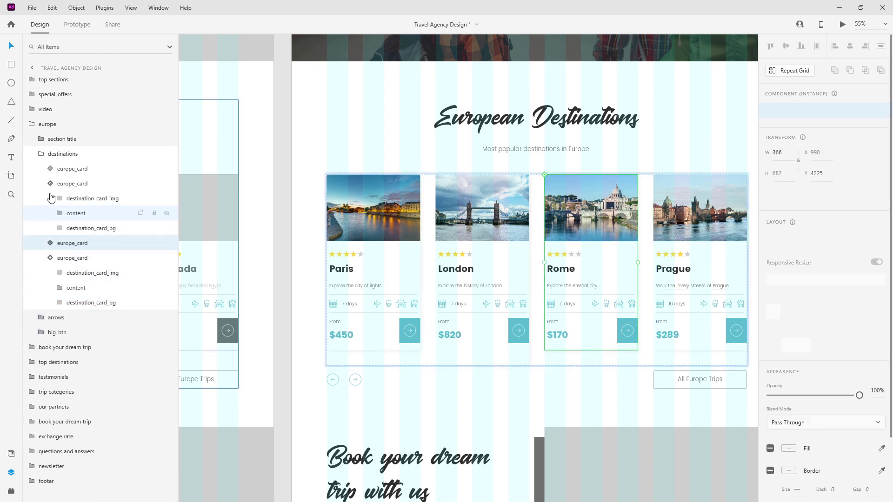
click(50, 184)
click(52, 213)
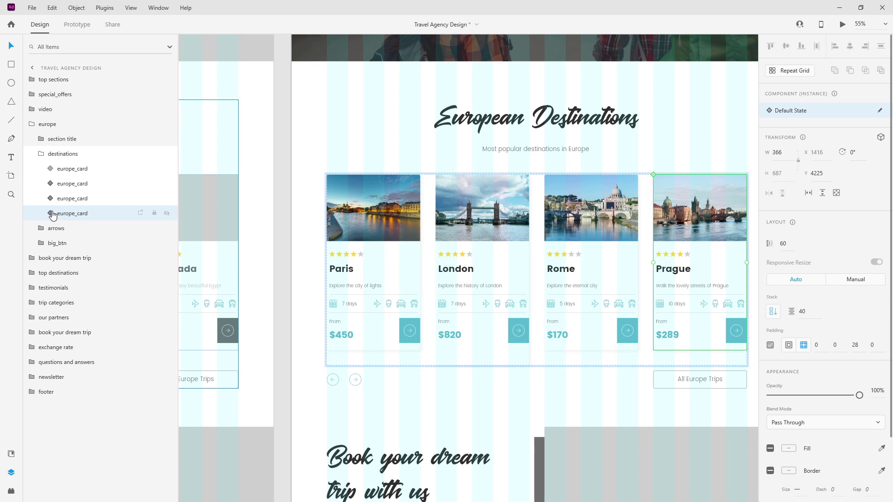
click(70, 169)
Try a taller height and stronger corner rounding on the Paris card image, undoing both changes.
scroll(392, 213, down, 1)
scroll(634, 276, up, 1)
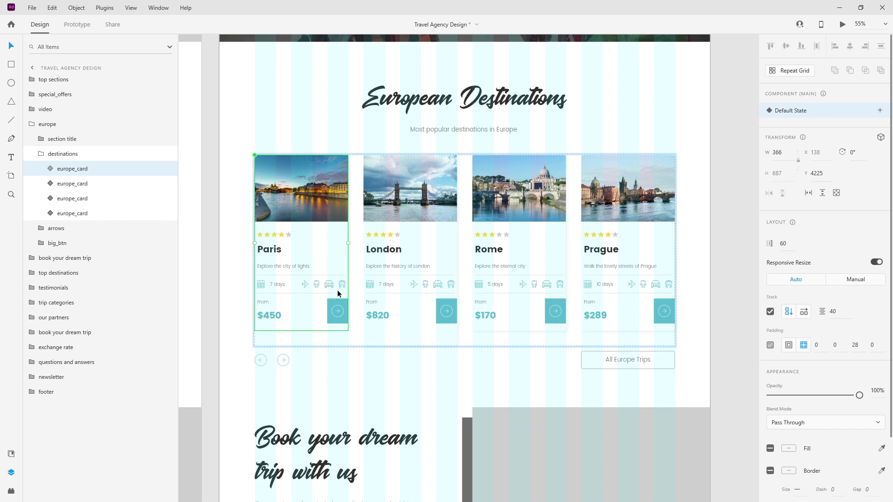
click(43, 168)
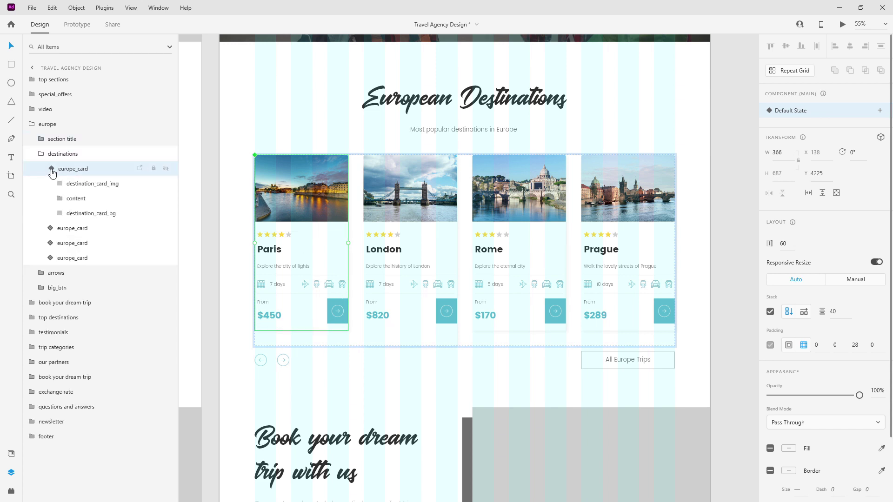
click(79, 184)
drag(300, 157, 304, 88)
key(ctrl+z)
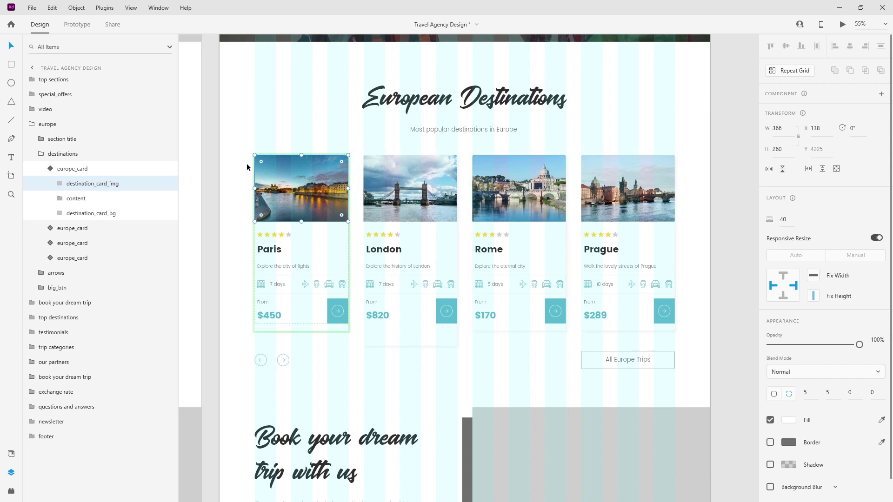
drag(340, 163, 319, 167)
key(ctrl+z)
Select the Paris card background, then collapse the Paris card and destinations groups in Layers.
click(294, 261)
scroll(257, 216, up, 5)
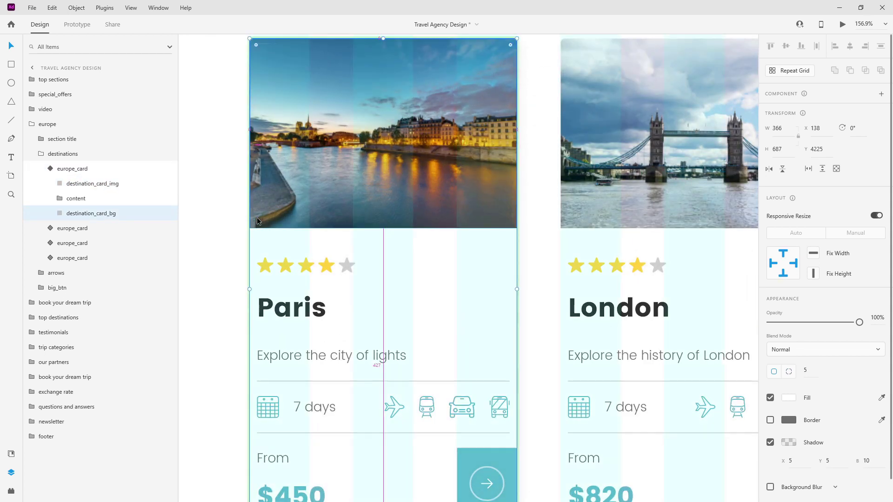
scroll(257, 217, down, 4)
scroll(256, 217, down, 5)
click(61, 169)
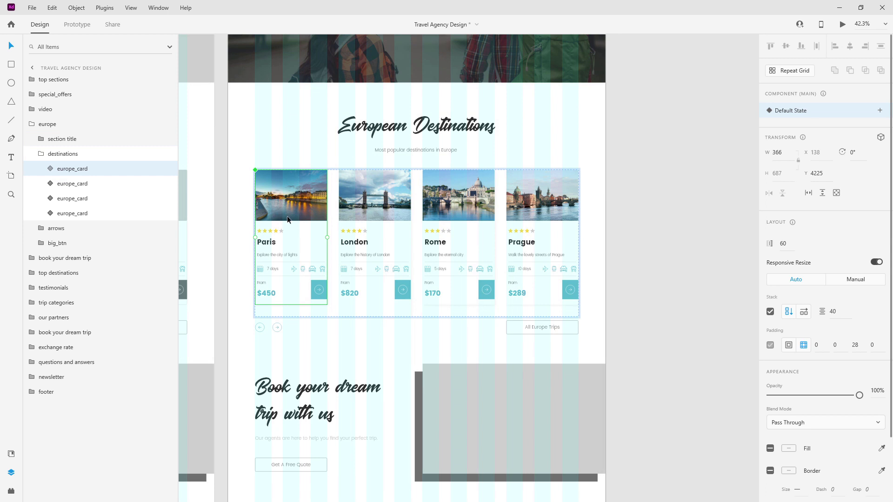
click(41, 153)
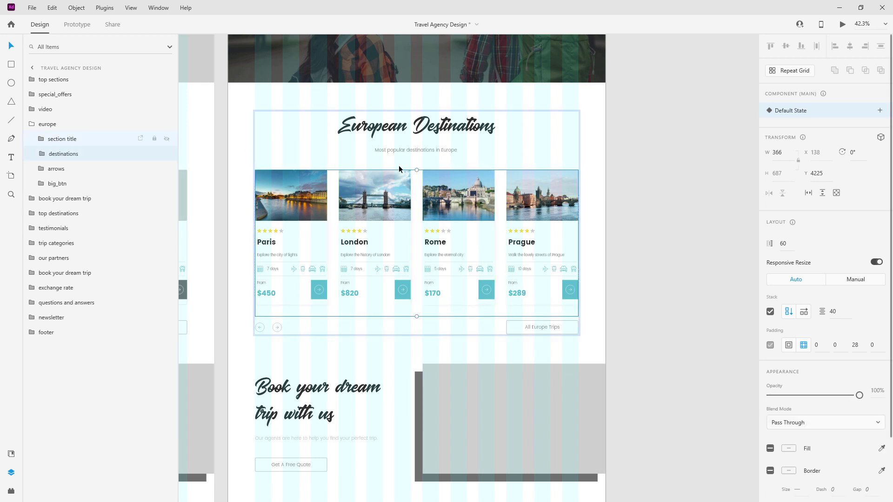
scroll(445, 174, down, 3)
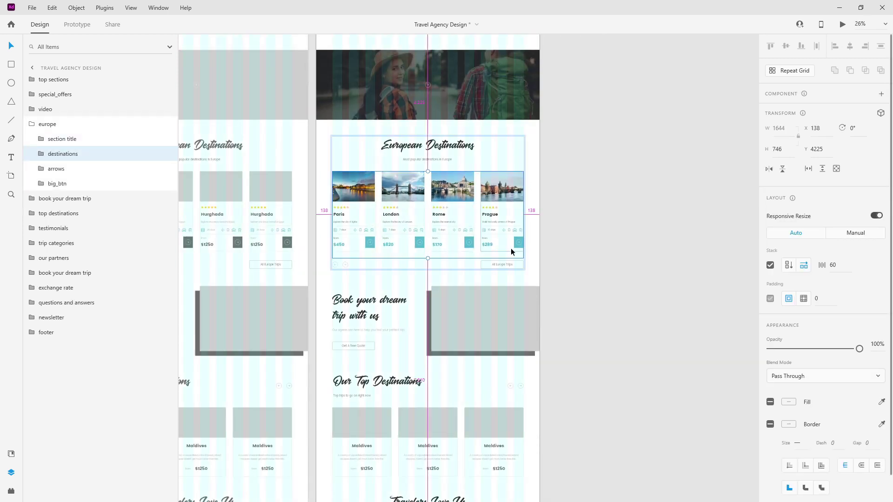
Duplicate the All Europe Trips button's btn_bg rectangle and rename the copy btn_color.
scroll(510, 248, up, 10)
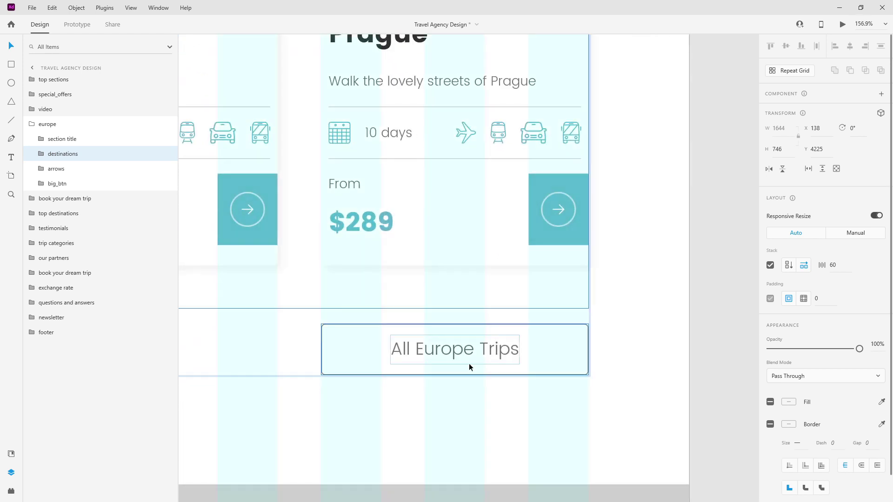
click(473, 357)
click(473, 356)
click(90, 215)
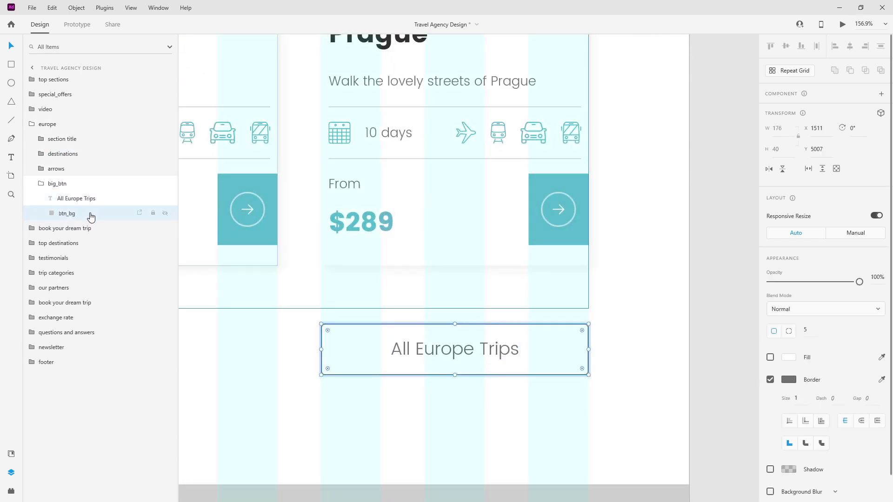
key(ctrl+d)
double_click(72, 214)
key(End)
key(Return)
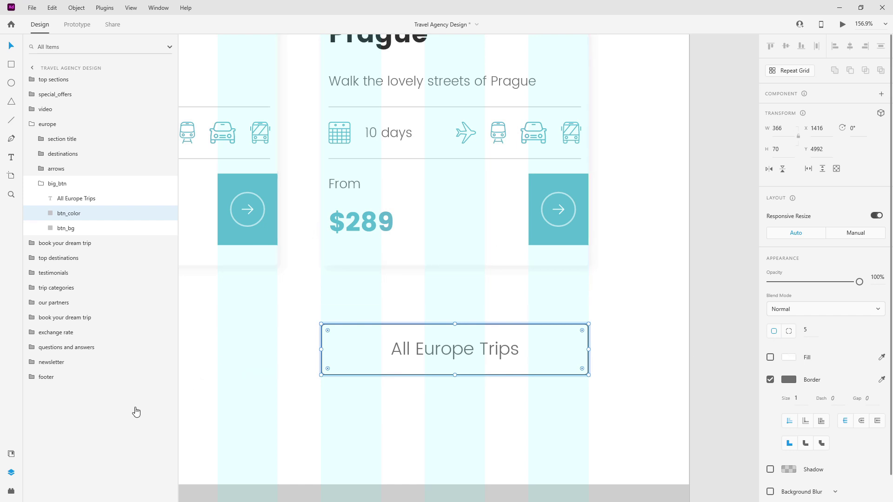
Give btn_color a main-blue fill from Assets, no border and a height of 1.
click(11, 454)
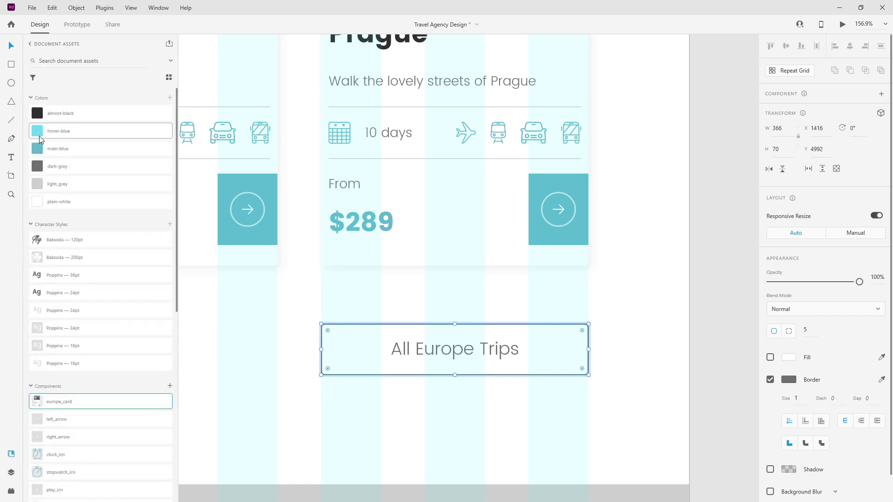
click(58, 149)
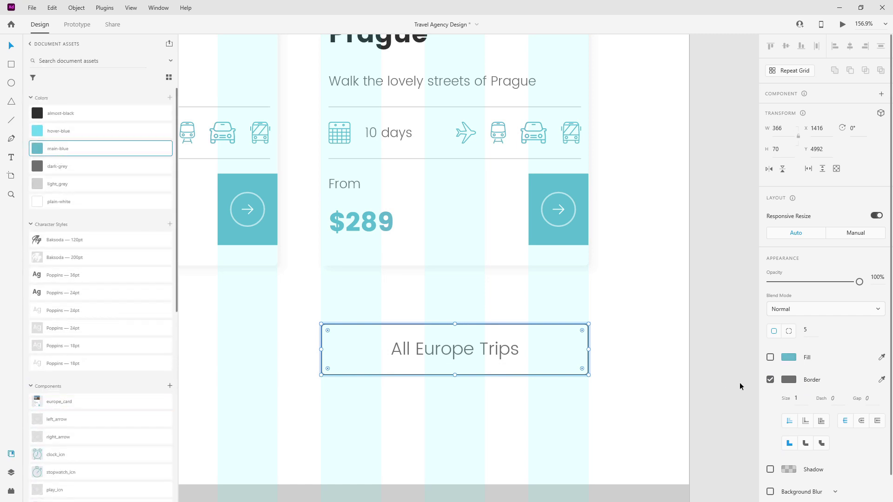
click(770, 357)
click(770, 379)
click(787, 150)
text(1)
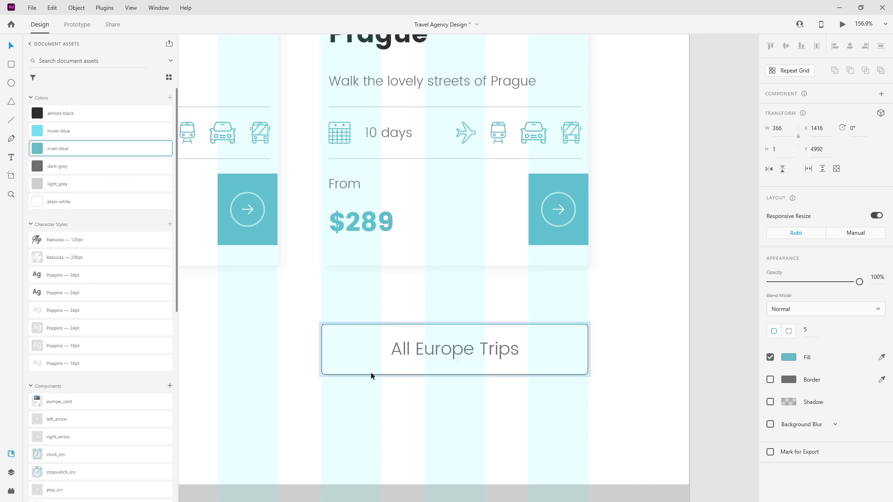
Move the line to the button's bottom edge, set its opacity to 0%, and collapse big_btn.
scroll(457, 355, up, 5)
drag(503, 286, 498, 396)
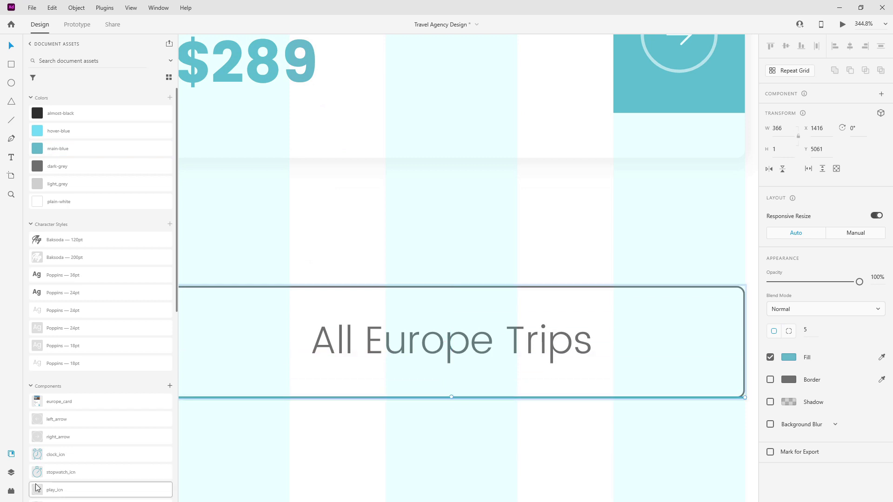
key(0)
key(0)
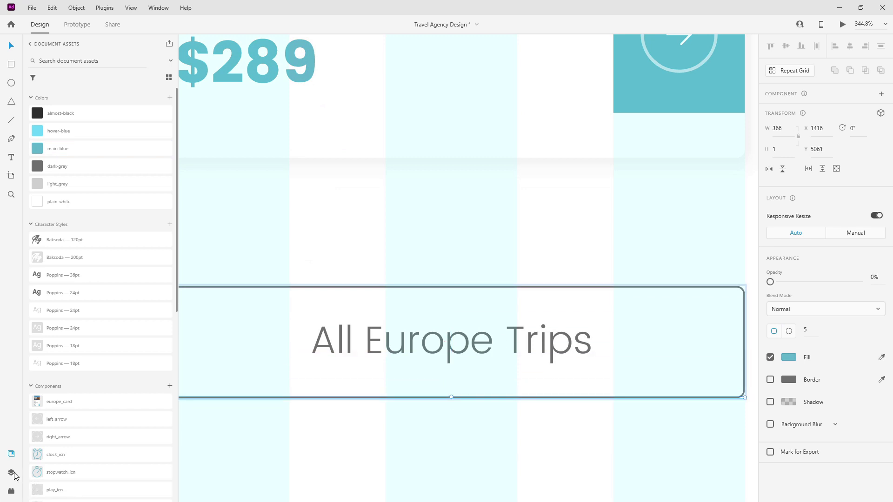
click(14, 473)
click(56, 184)
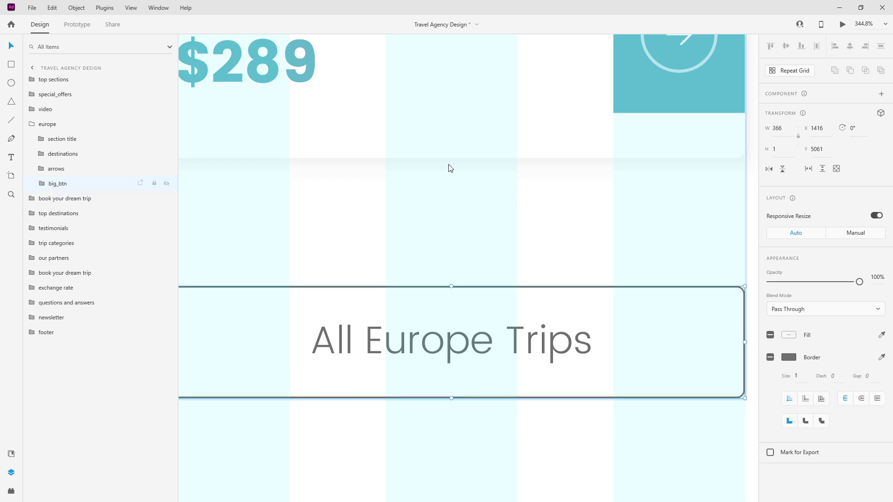
scroll(670, 208, down, 15)
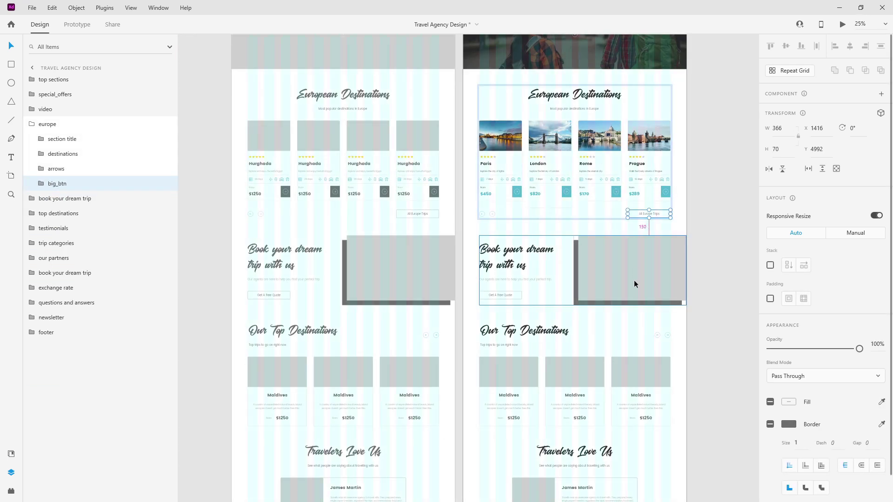
Fill the Book your dream trip image_bg_color rectangle with main-blue from Assets.
scroll(635, 280, up, 5)
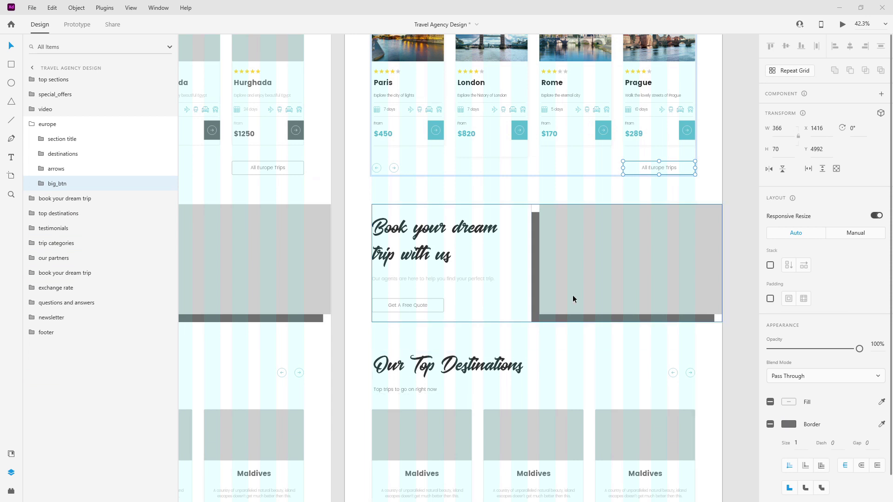
click(584, 319)
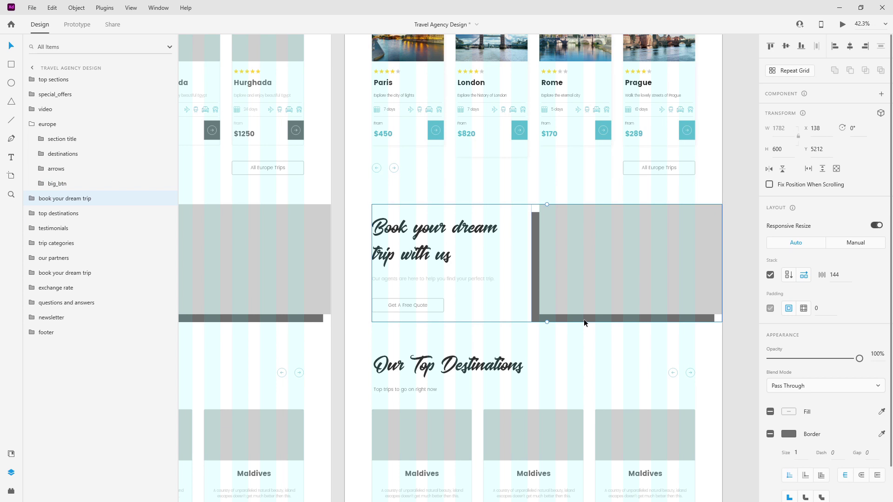
double_click(584, 319)
click(31, 124)
click(41, 168)
click(69, 200)
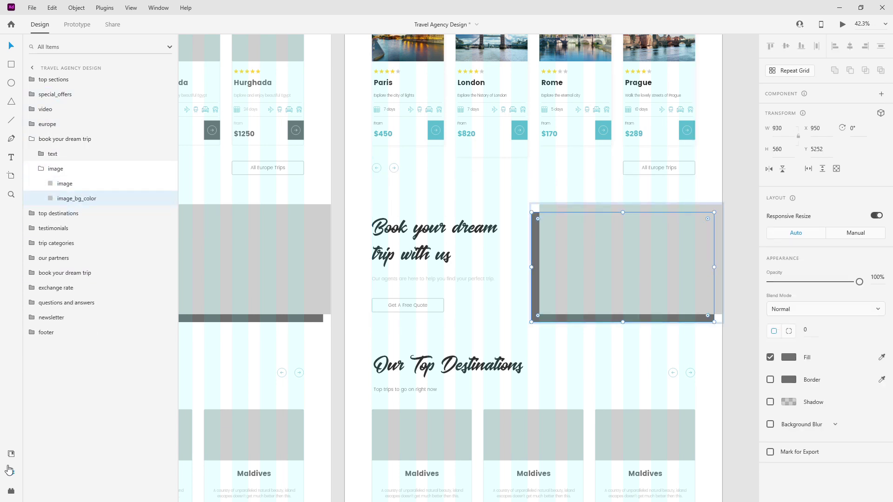
click(11, 453)
click(56, 149)
Drop a hiker-on-a-mountain-ridge landscape photo into the grey image placeholder.
click(657, 262)
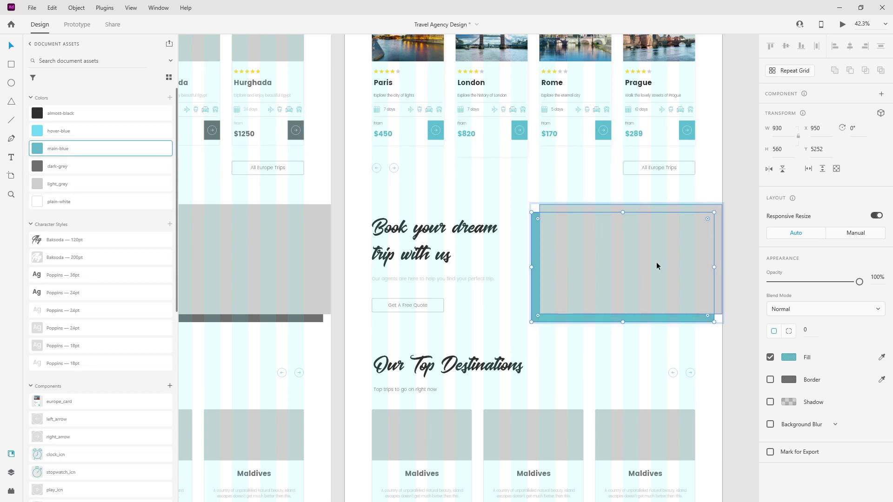
key(alt+Tab)
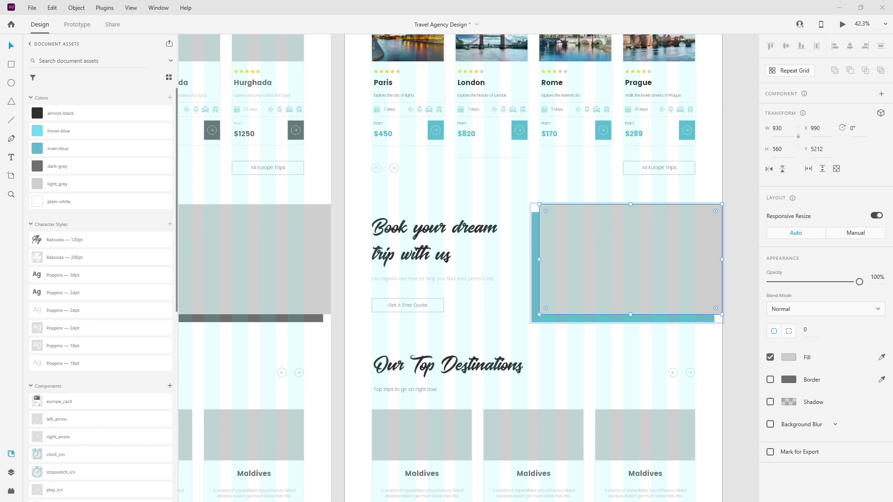
drag(790, 168, 684, 231)
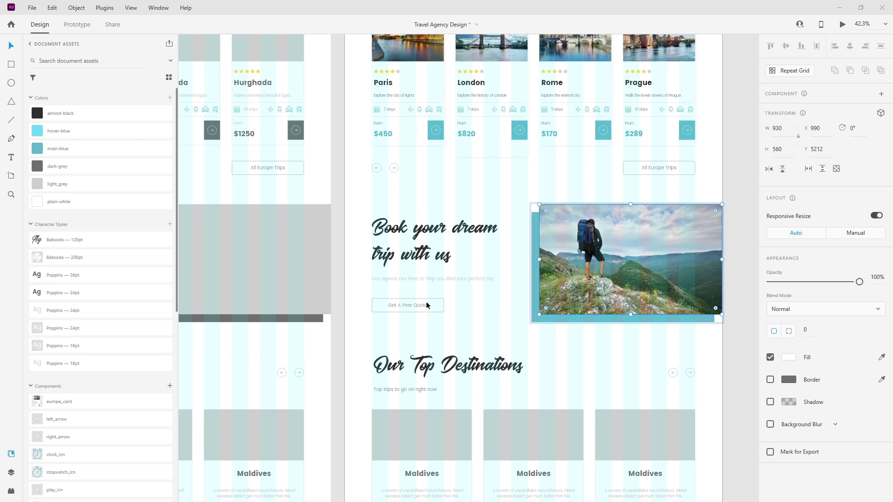
double_click(398, 305)
click(11, 472)
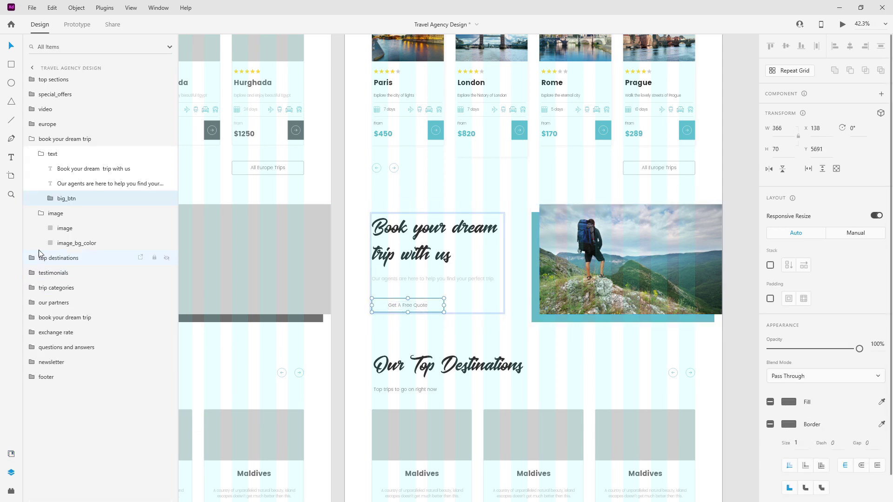
Duplicate the Get A Free Quote button's background rectangle and rename it btn_color.
click(50, 198)
click(76, 228)
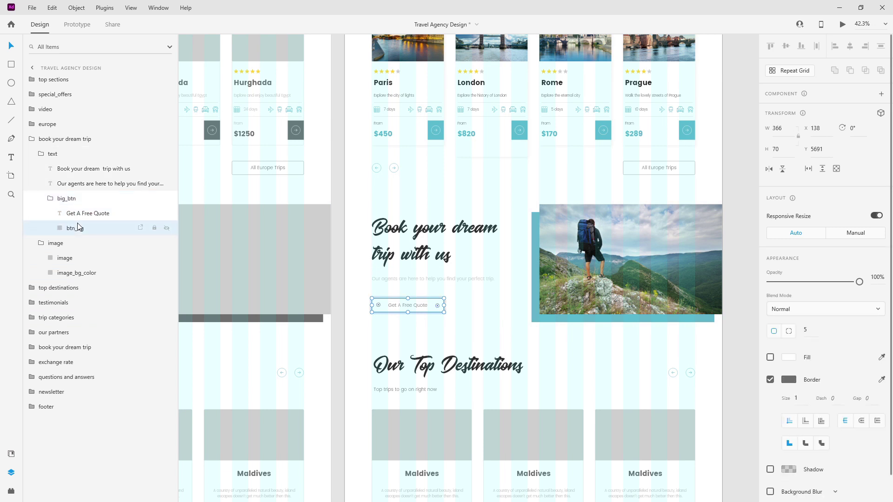
key(ctrl+d)
scroll(444, 320, up, 10)
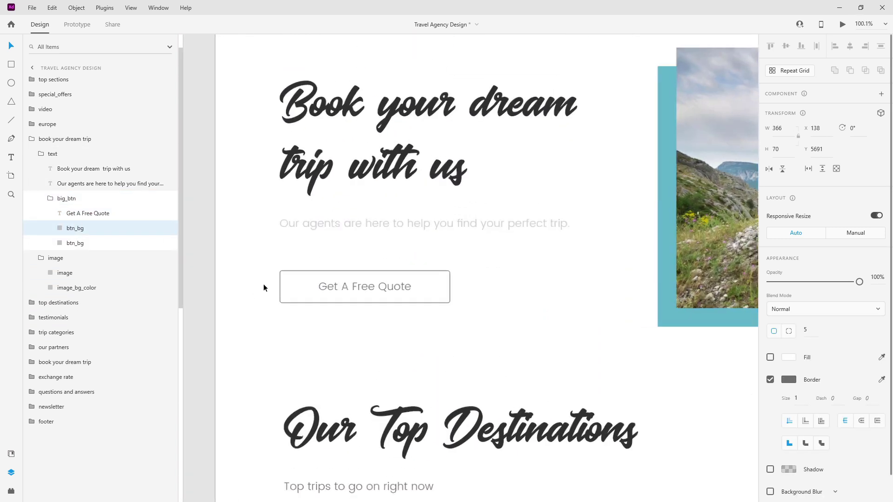
scroll(580, 276, up, 2)
click(580, 276)
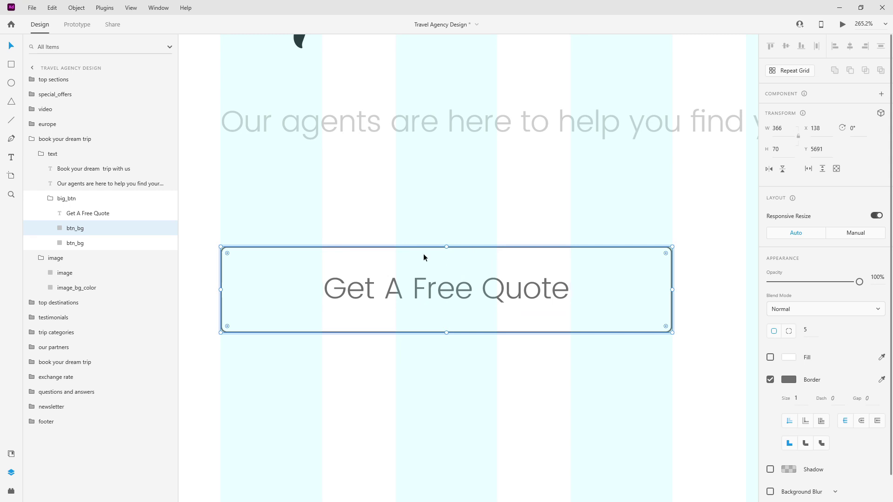
double_click(85, 228)
key(Right)
key(BackSpace)
text(color)
key(Return)
Give btn_color a main-blue fill, no border and a height of 1.
click(11, 453)
click(100, 148)
click(770, 357)
click(770, 379)
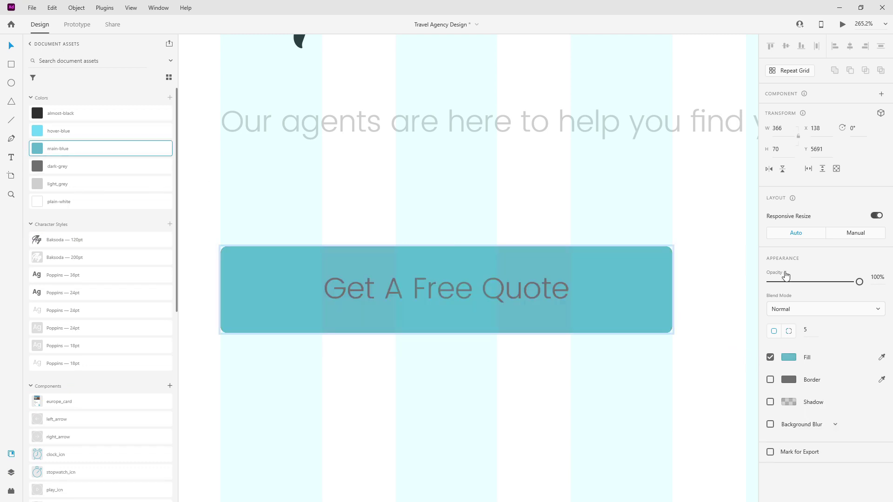
click(778, 129)
click(784, 149)
text(1)
key(Return)
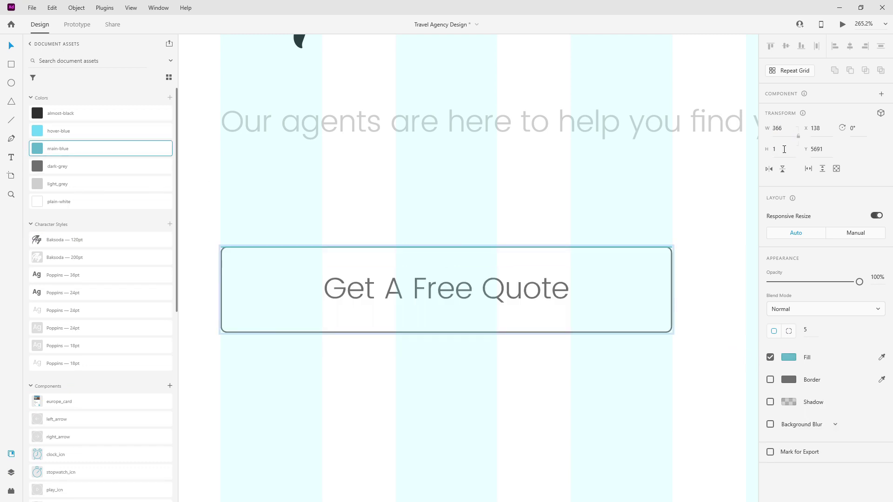
Move the strip to the button's bottom edge and set its opacity to 0%.
drag(549, 247, 551, 332)
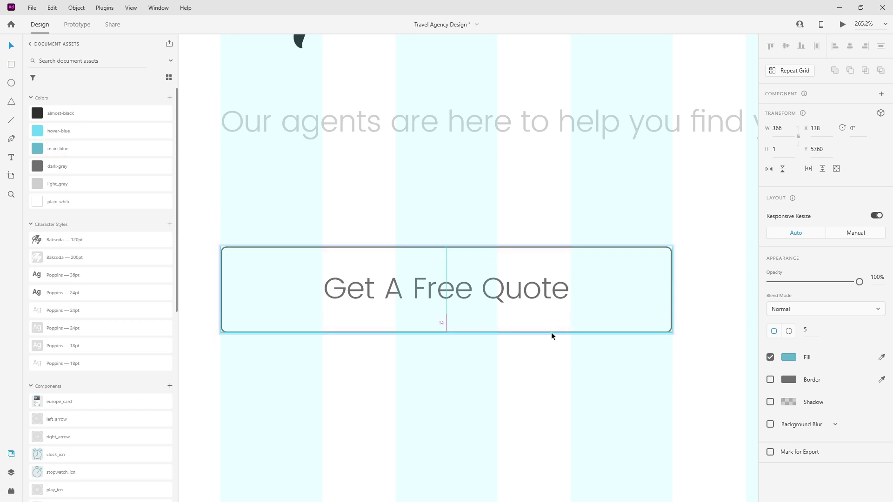
key(0)
key(0)
key(Escape)
click(11, 473)
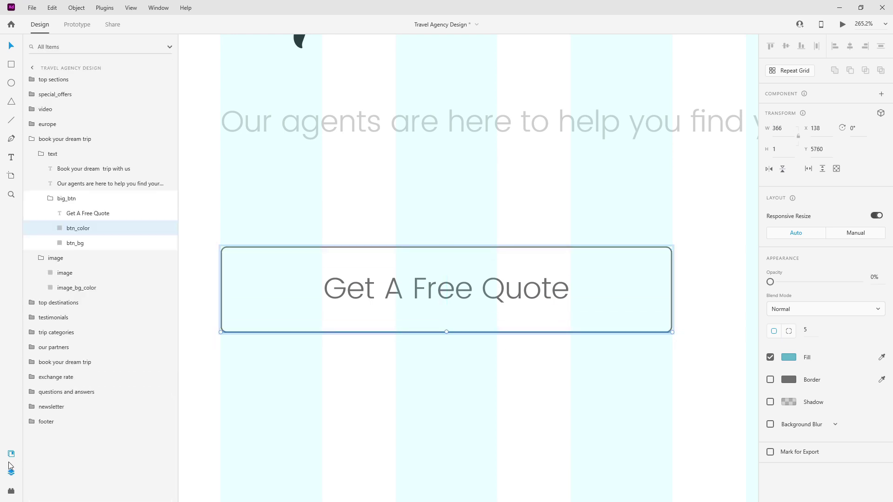
key(Escape)
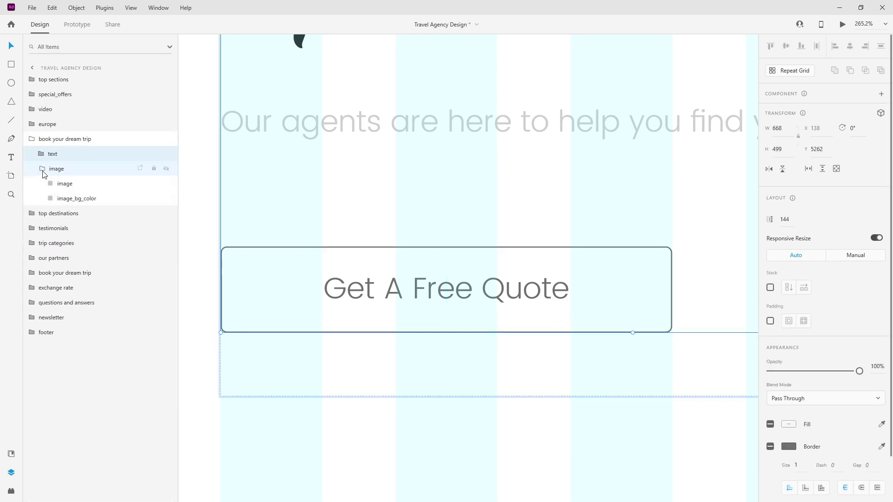
key(Escape)
Bring Our Top Destinations into view and select the first Maldives card's background.
ctrl+scroll(405, 203, down, 10)
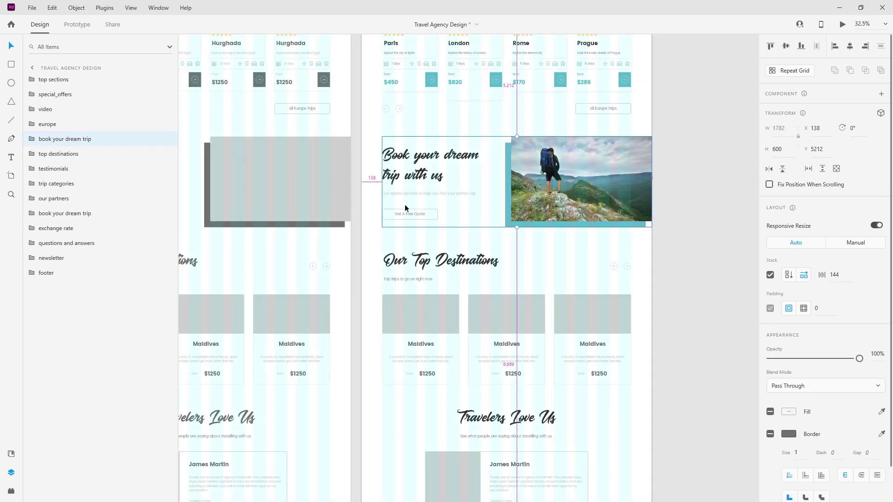
scroll(405, 212, down, 3)
ctrl+scroll(457, 188, up, 5)
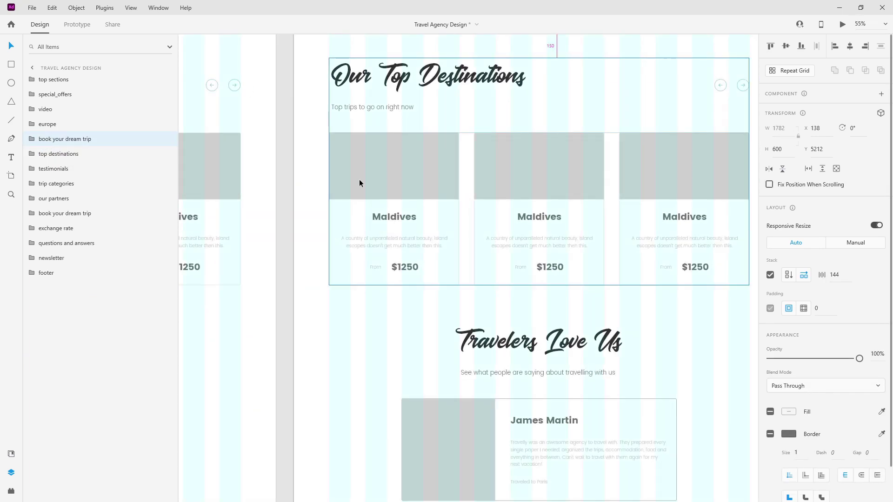
ctrl+scroll(345, 184, down, 5)
ctrl+scroll(448, 178, up, 1)
ctrl+scroll(447, 179, up, 3)
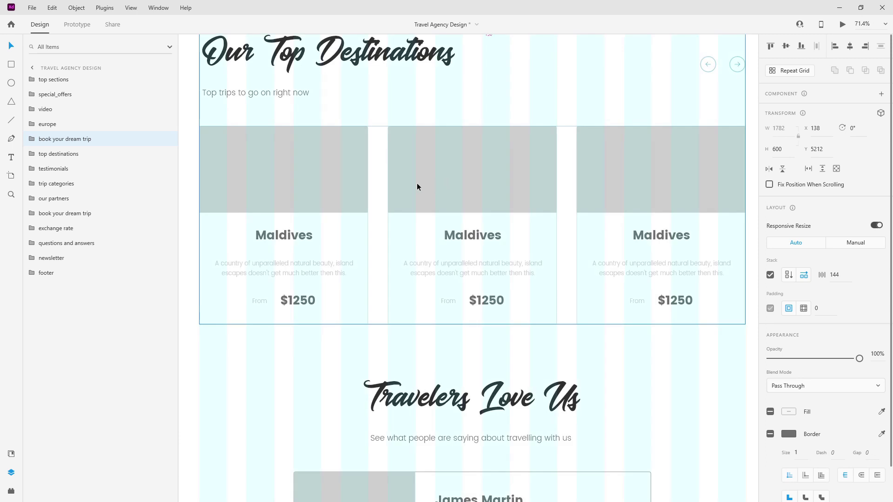
ctrl+scroll(353, 185, down, 1)
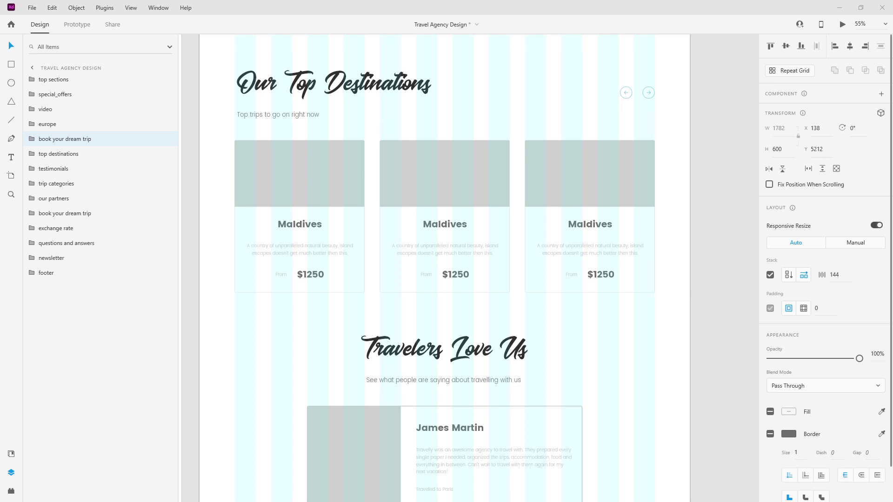
click(347, 227)
ctrl+click(348, 227)
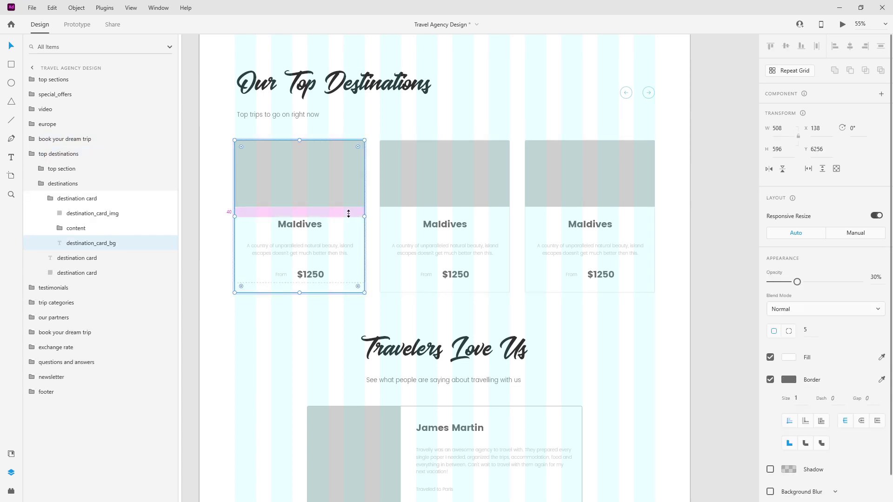
Paste the copied appearance onto it: white fill, 5% black shadow offset 5, 5, blur 10.
right_click(358, 244)
click(391, 300)
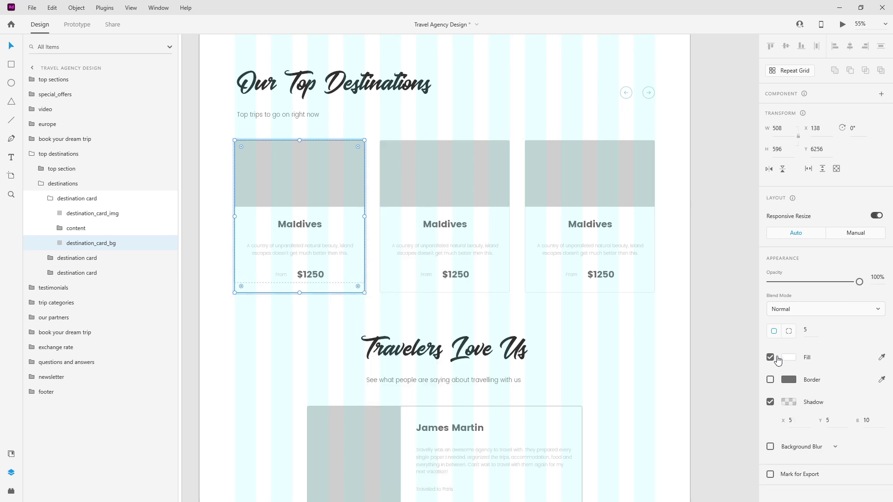
click(795, 406)
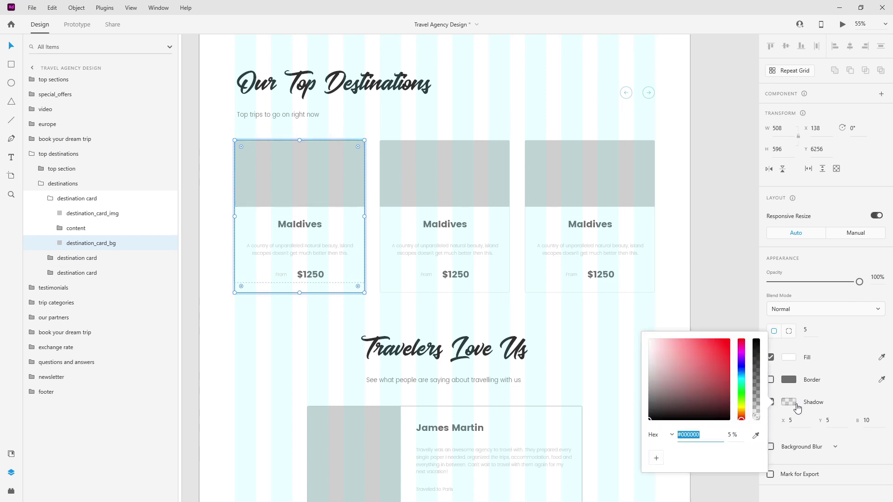
click(852, 402)
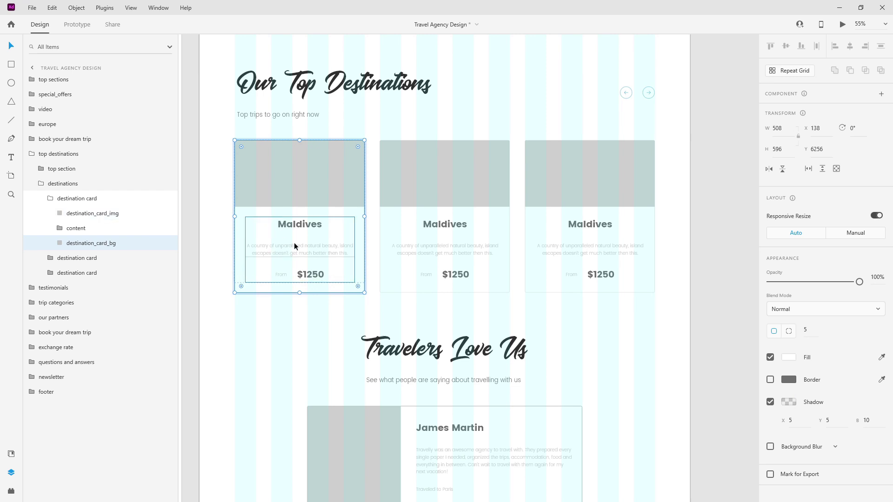
click(55, 203)
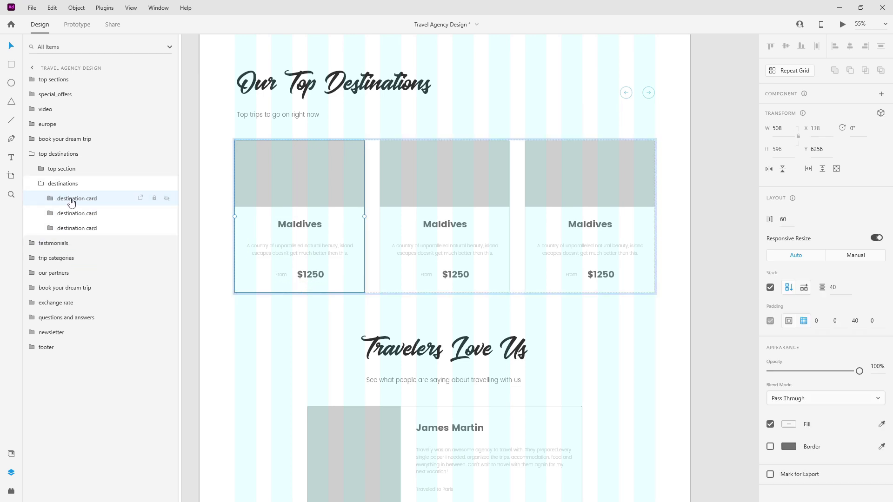
Rename the first card 'top_destination card' and delete the other two destination cards.
double_click(71, 200)
key(Home)
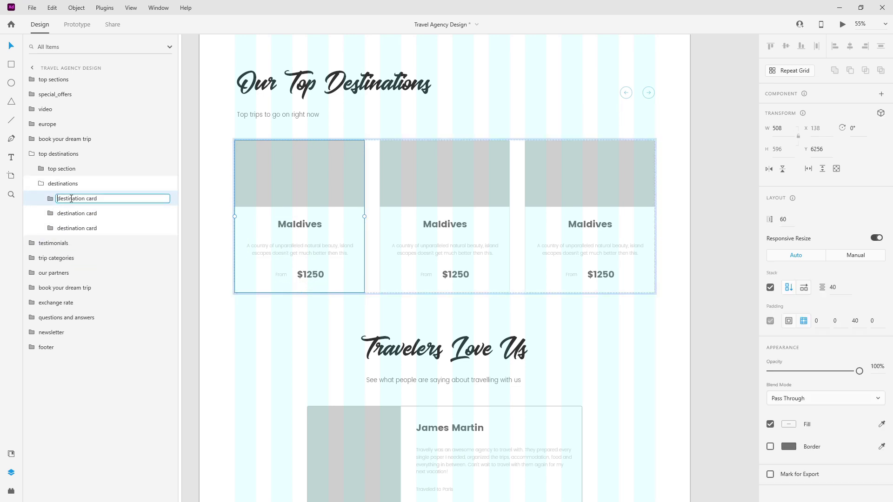
text(top_)
key(Return)
click(80, 214)
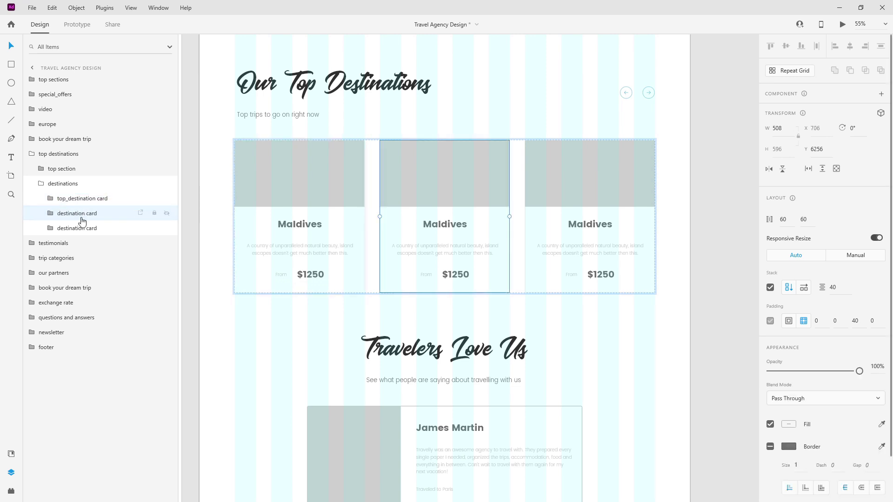
shift+click(83, 228)
key(Delete)
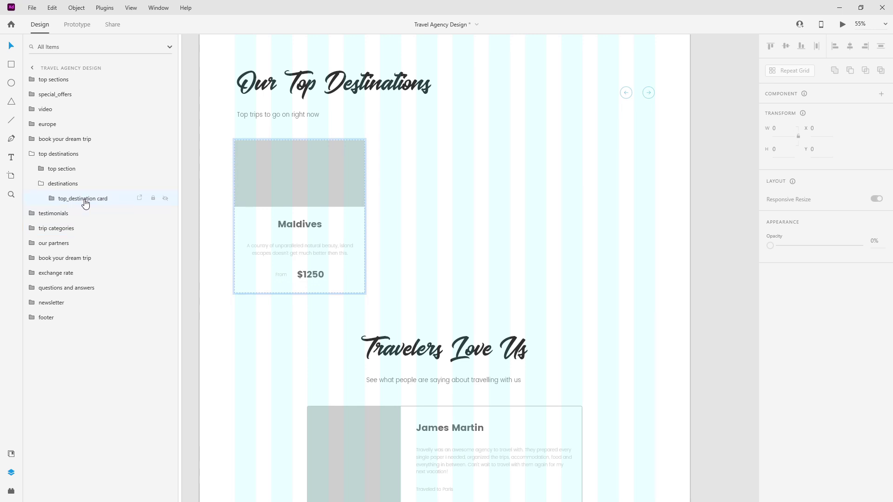
Make top_destination card a component and duplicate it into a row of three cards.
click(86, 200)
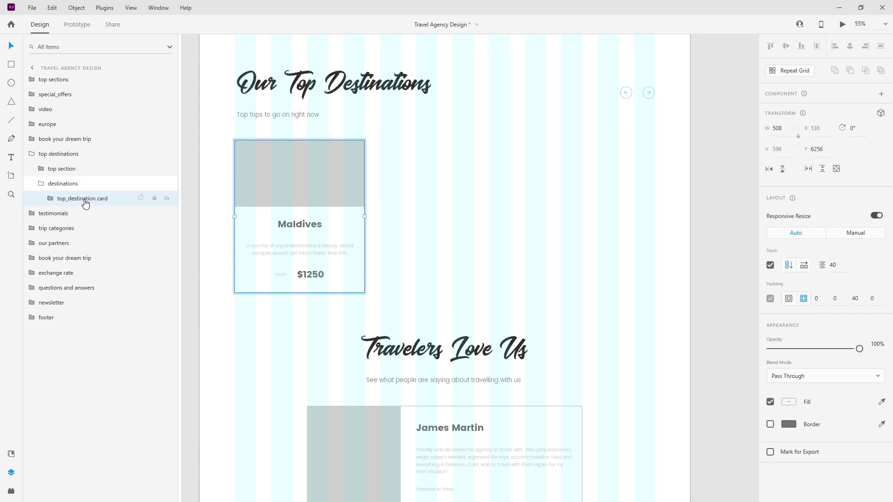
key(ctrl+k)
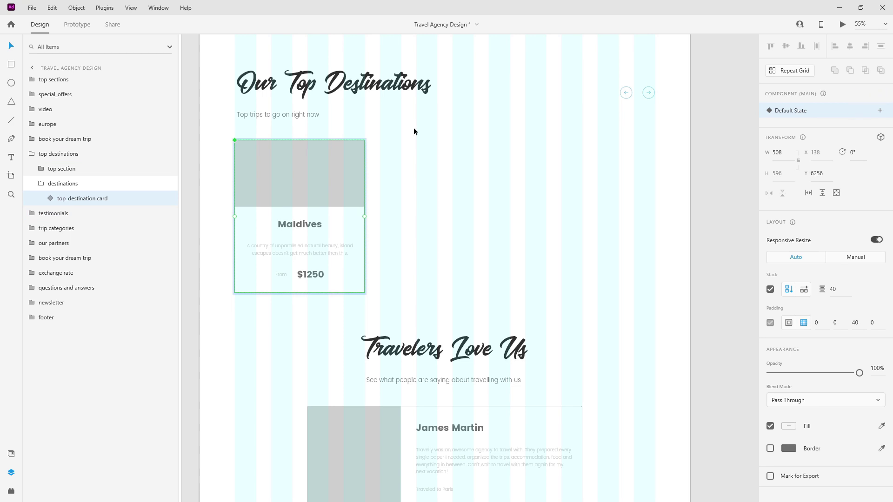
click(112, 183)
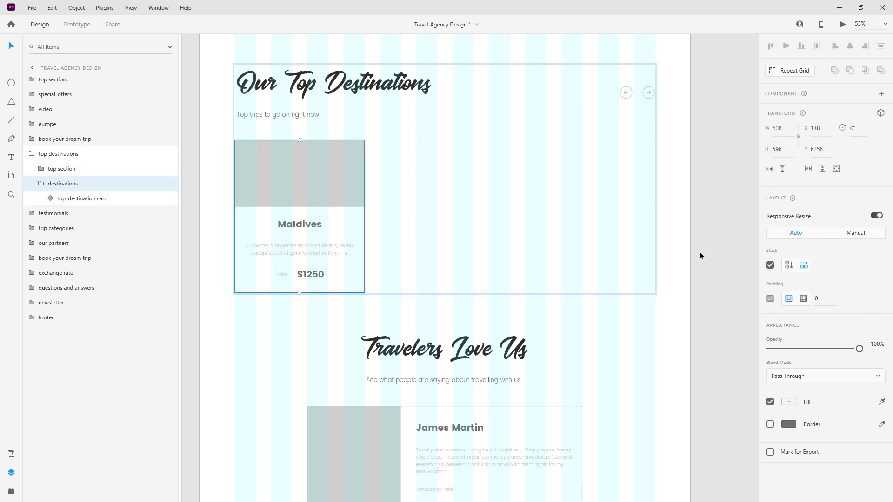
click(108, 198)
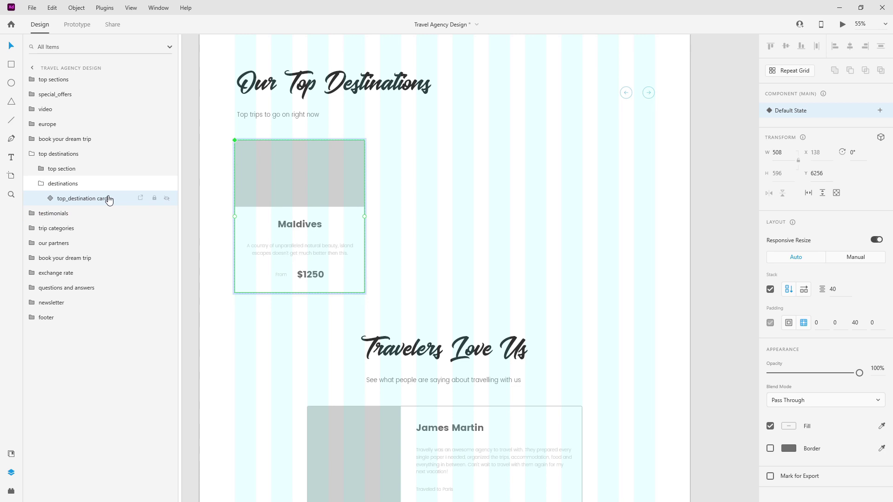
key(ctrl+d)
key(ctrl+d)
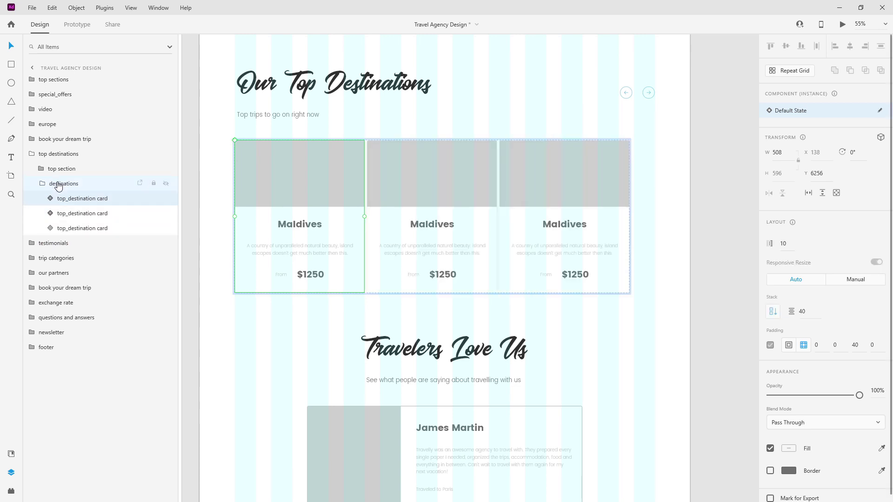
Set the spacing between the three destination cards to 60.
click(109, 183)
click(844, 268)
text(60)
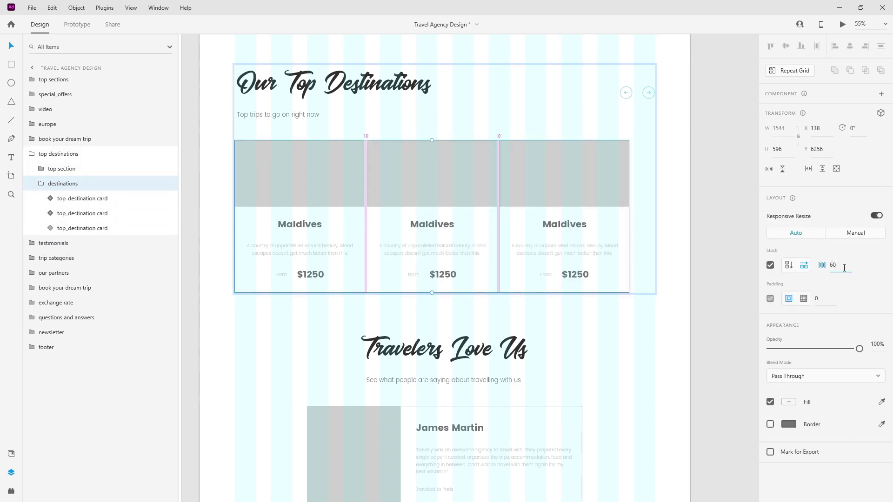
key(Return)
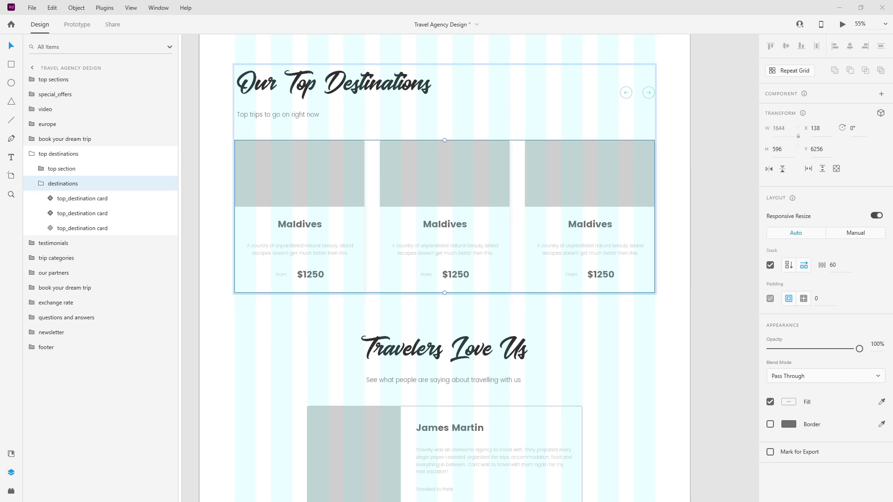
Drop the beach photo into the first card's image and retitle the second card Lake District.
drag(642, 214, 332, 172)
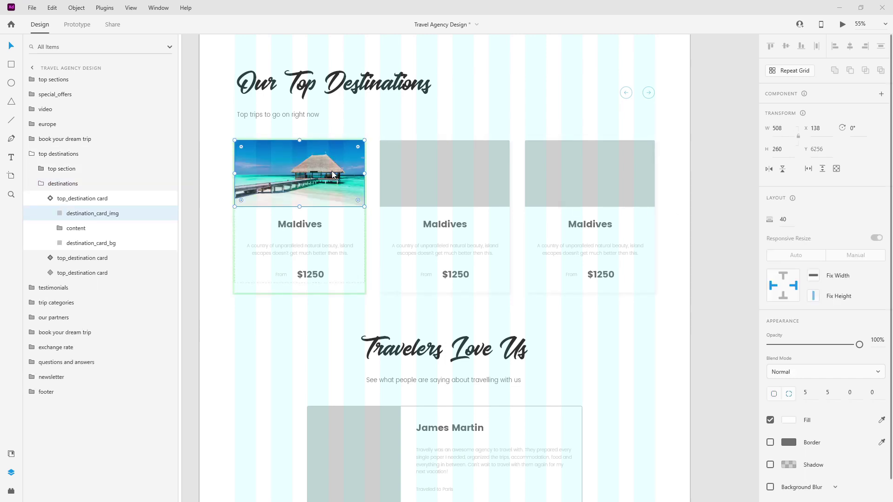
click(439, 224)
double_click(446, 222)
double_click(446, 223)
text(Lake Dis)
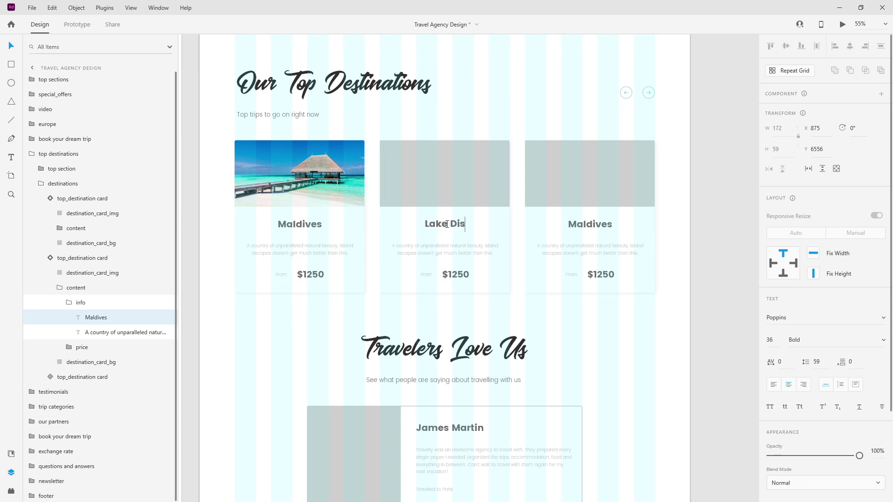
text(trict)
key(Escape)
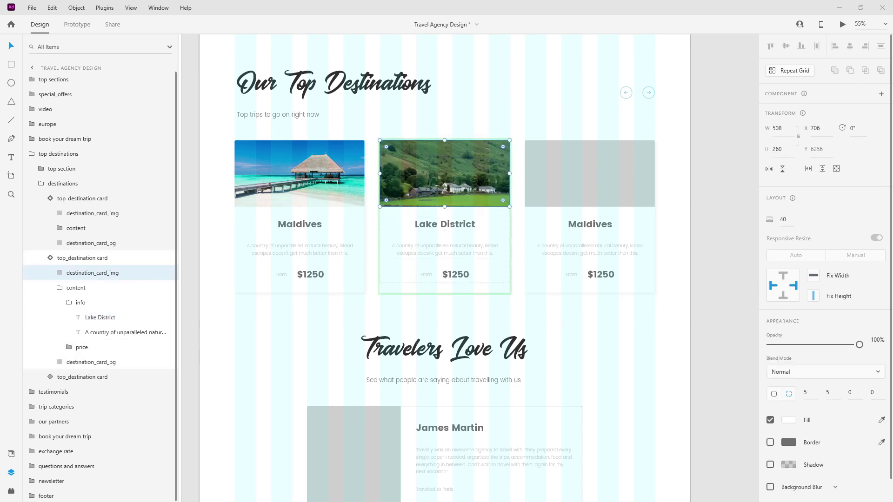
Retitle the third card Tuscany and paste the Tuscan landscape photo into its grey placeholder.
click(576, 228)
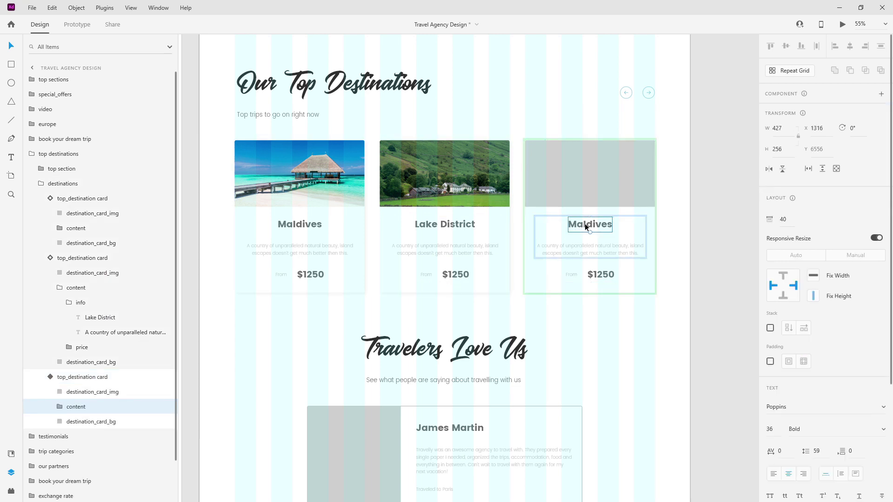
double_click(585, 224)
text(Tuscany)
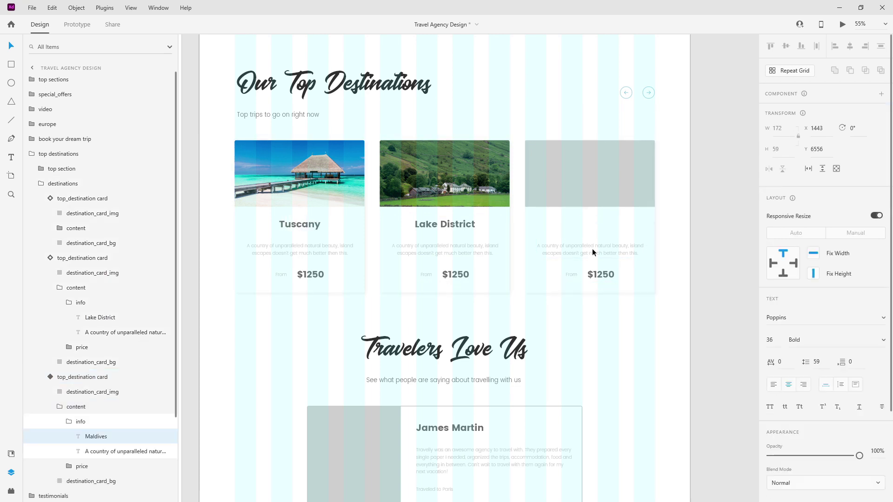
key(Escape)
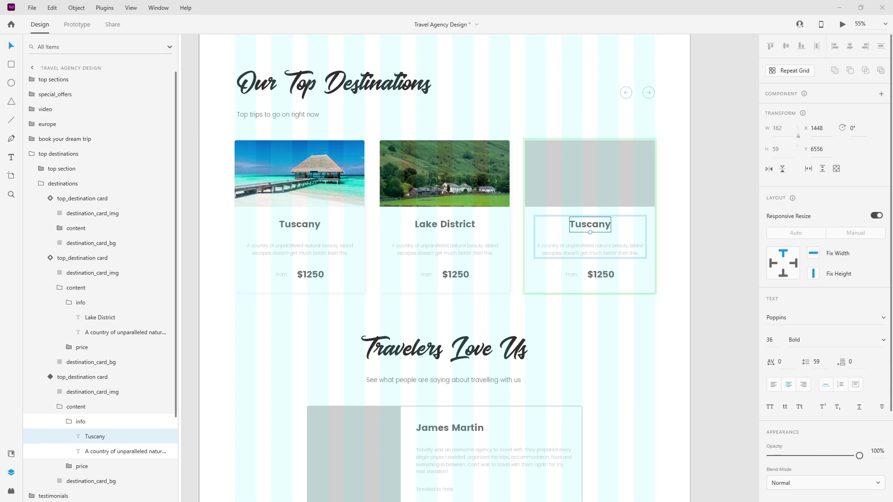
click(599, 190)
key(ctrl+v)
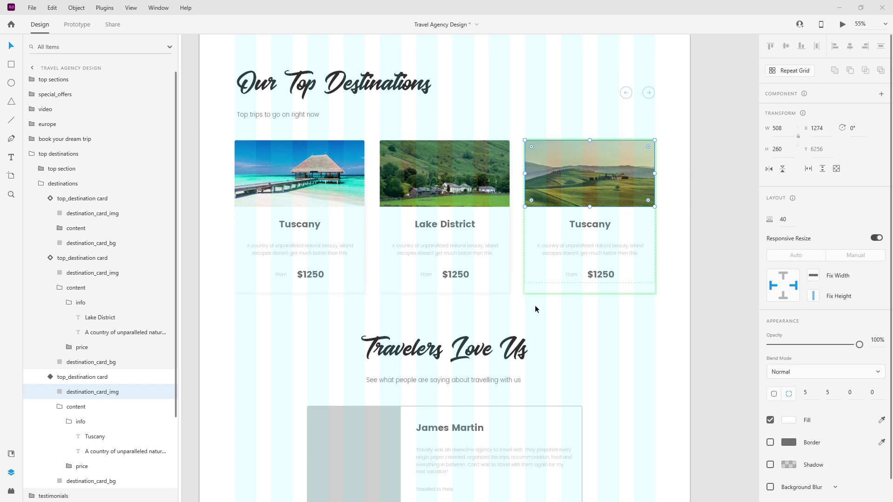
click(315, 273)
Colour the first card's $1250 price with the main-blue document colour.
double_click(314, 276)
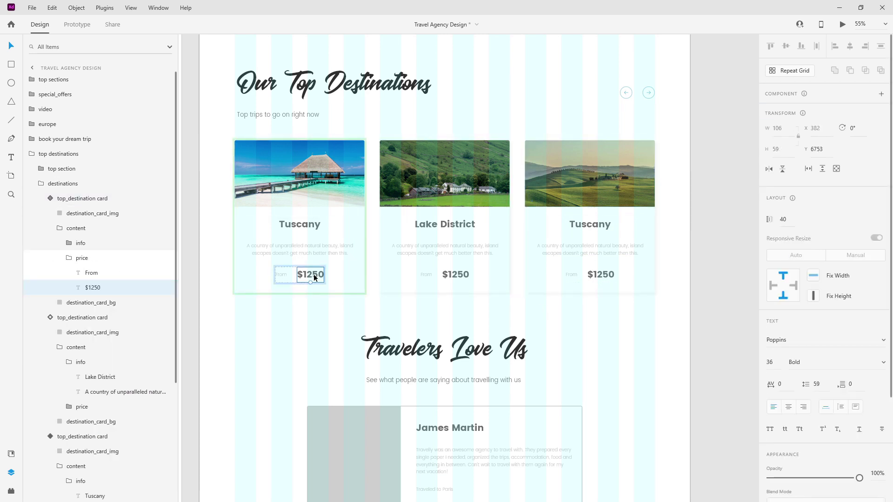
double_click(314, 277)
key(Escape)
click(11, 454)
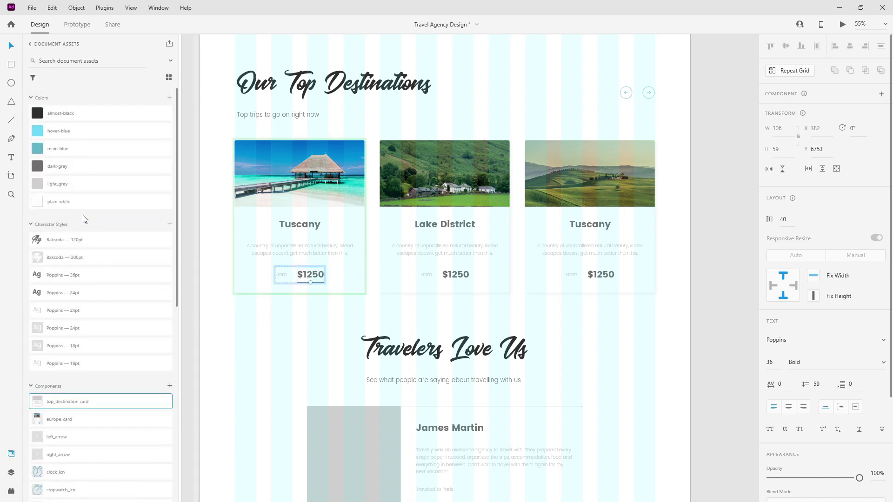
click(84, 155)
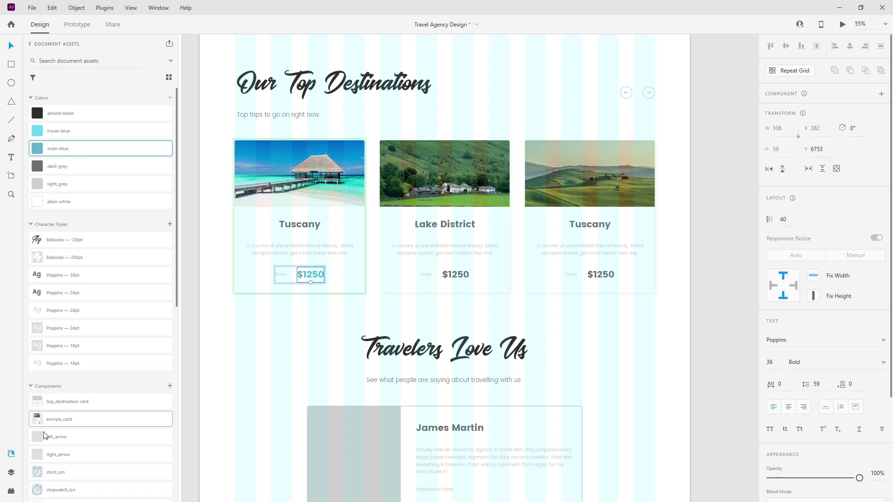
click(12, 473)
Apply main-blue to the Lake District and third cards' $1250 prices.
click(461, 274)
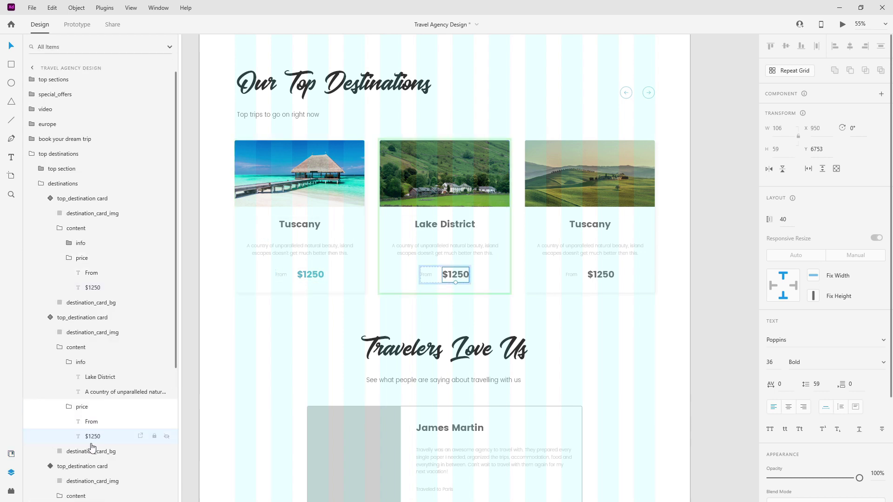
click(11, 454)
click(73, 149)
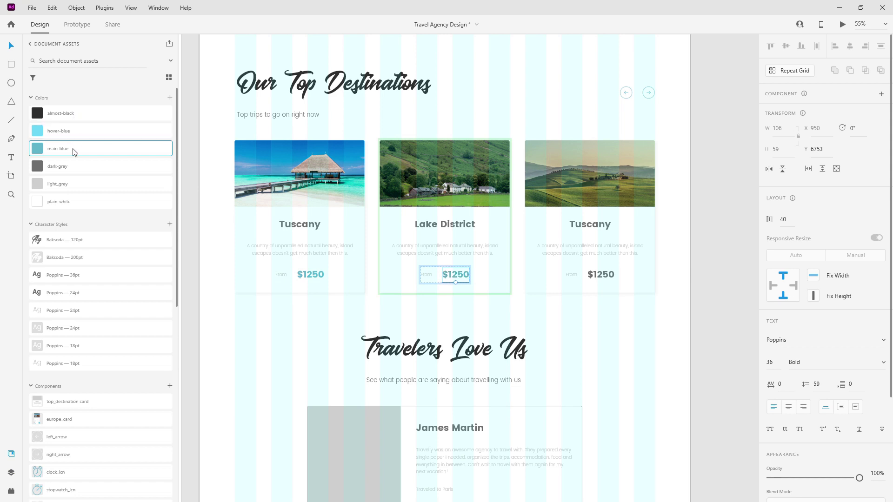
click(600, 275)
double_click(597, 274)
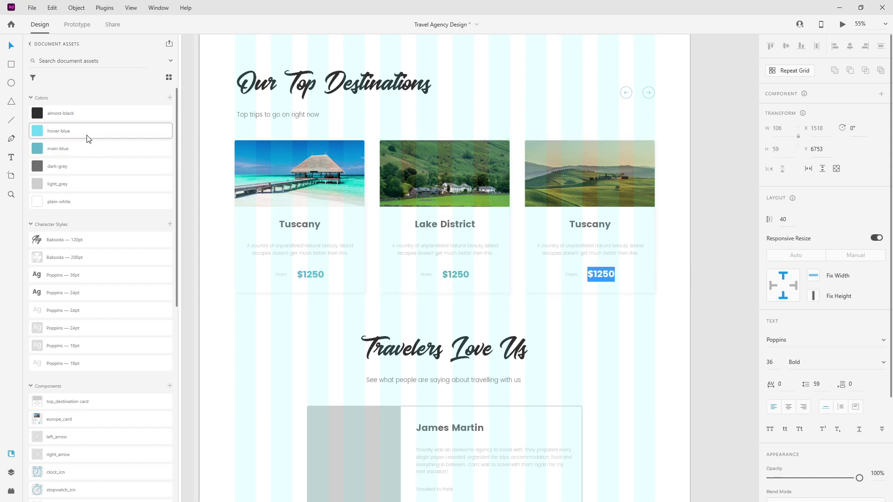
click(89, 147)
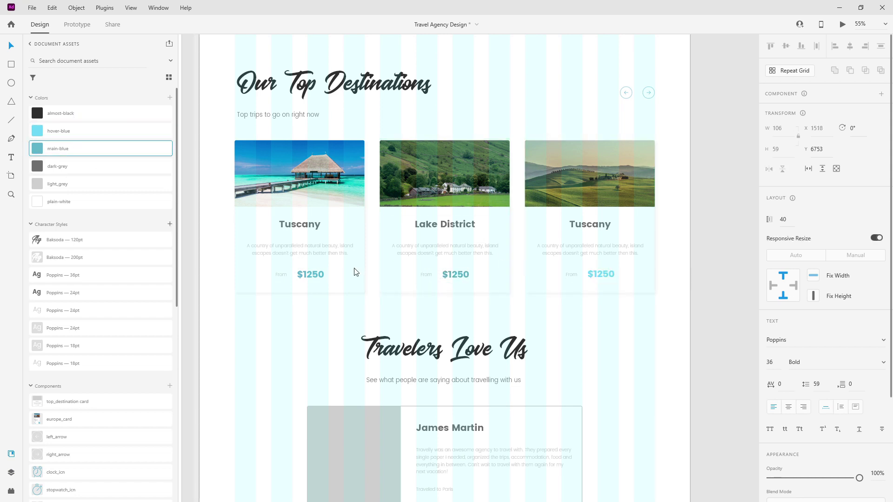
key(Escape)
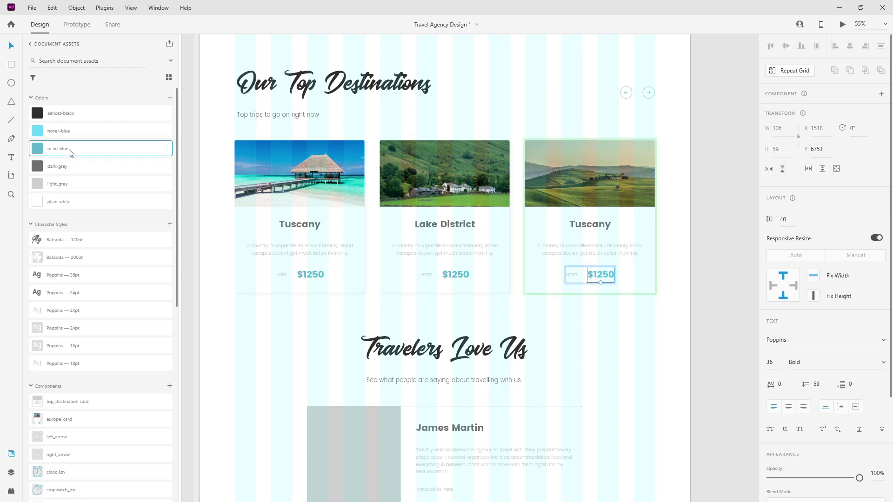
click(279, 275)
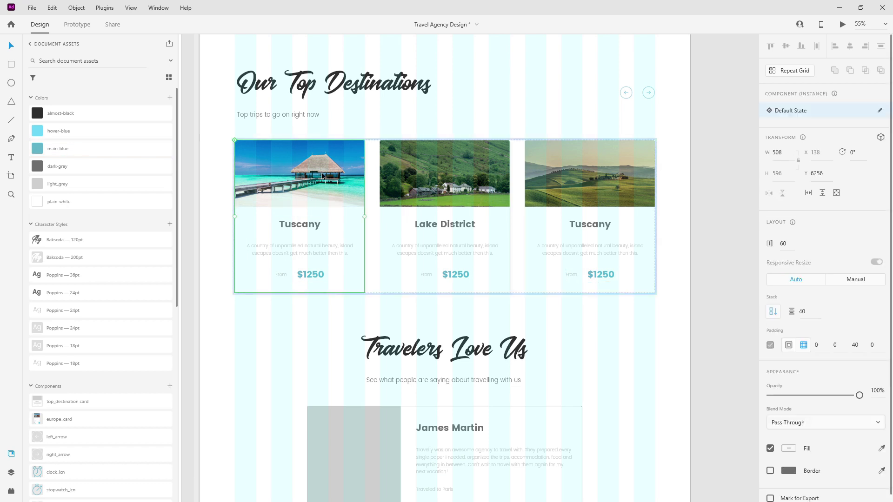
click(566, 158)
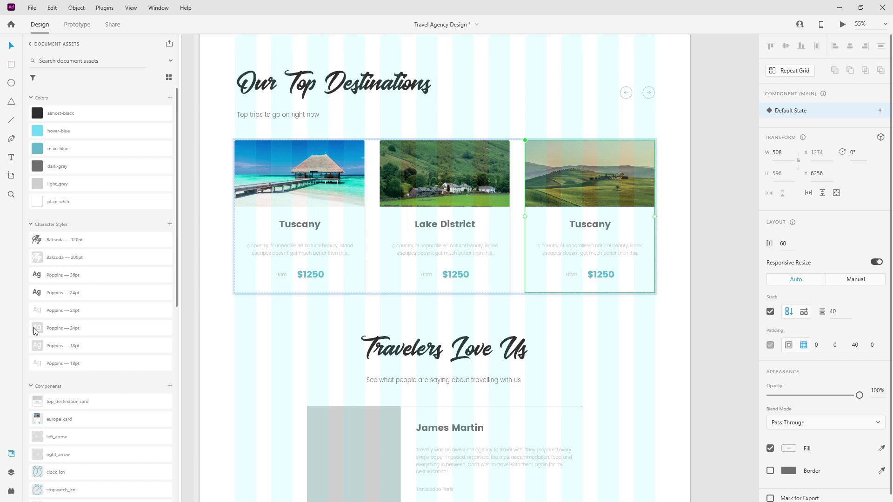
click(10, 471)
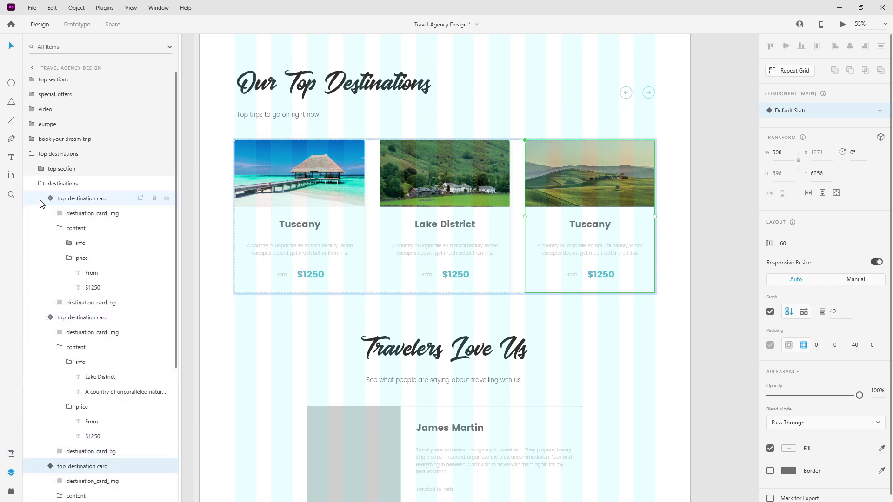
Collapse the card layers and restack them: Tuscan card first, Lake District second, beach card last.
click(50, 213)
click(50, 228)
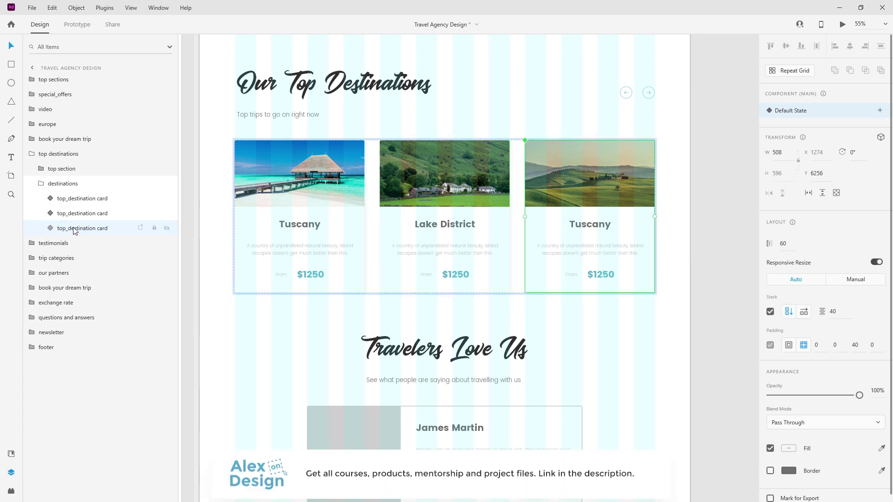
drag(75, 230, 93, 198)
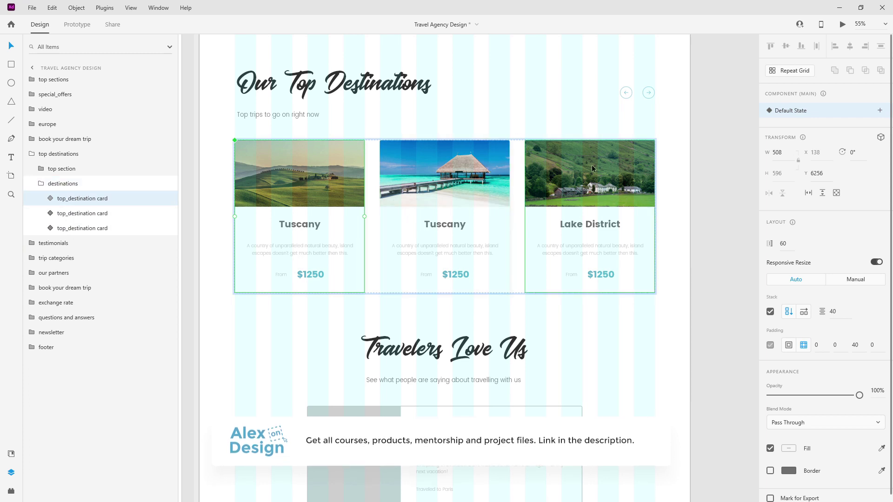
drag(81, 230, 83, 214)
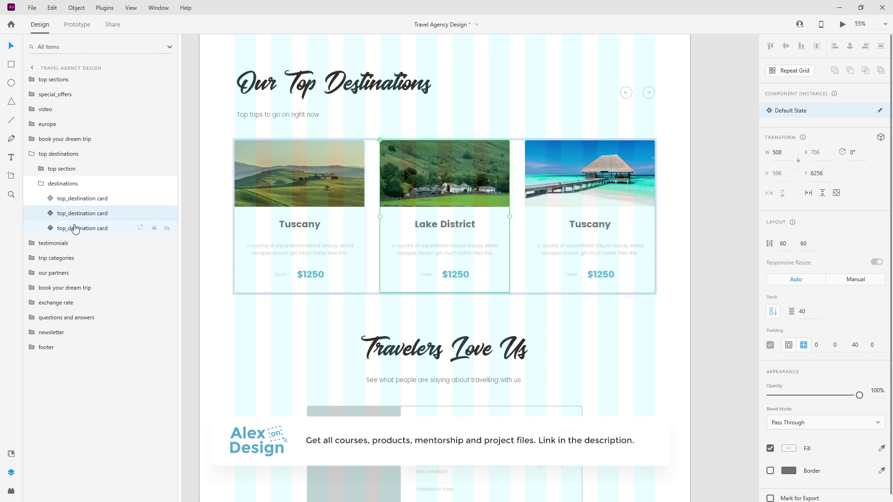
Retitle the first destination card 'The Maldives'.
double_click(299, 224)
double_click(300, 225)
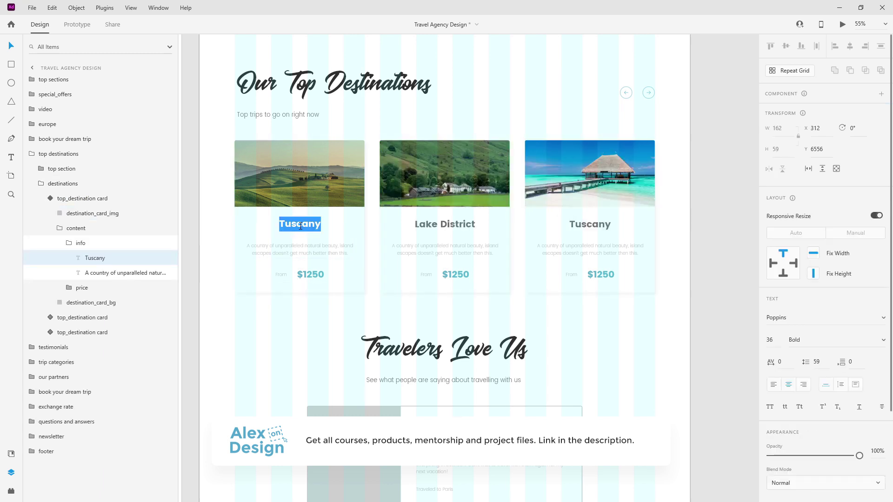
text(The)
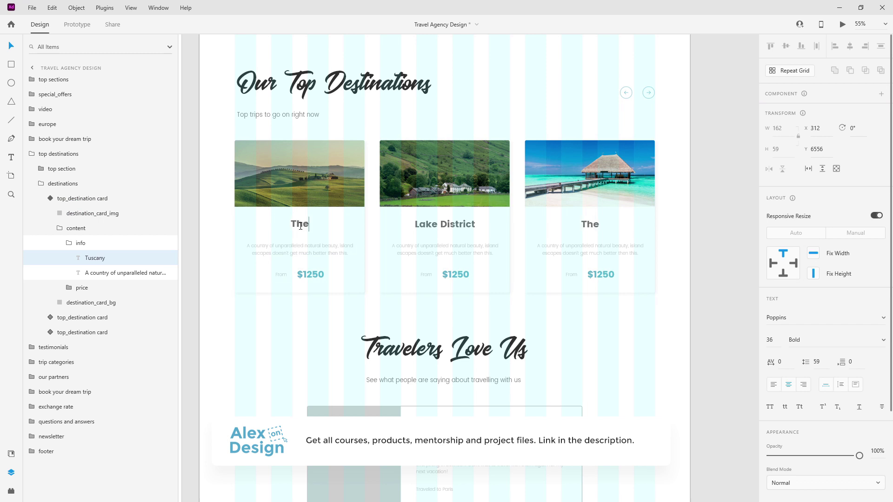
text( Maldives)
key(Escape)
Colour the first card's From label with the dark-grey document colour.
double_click(281, 275)
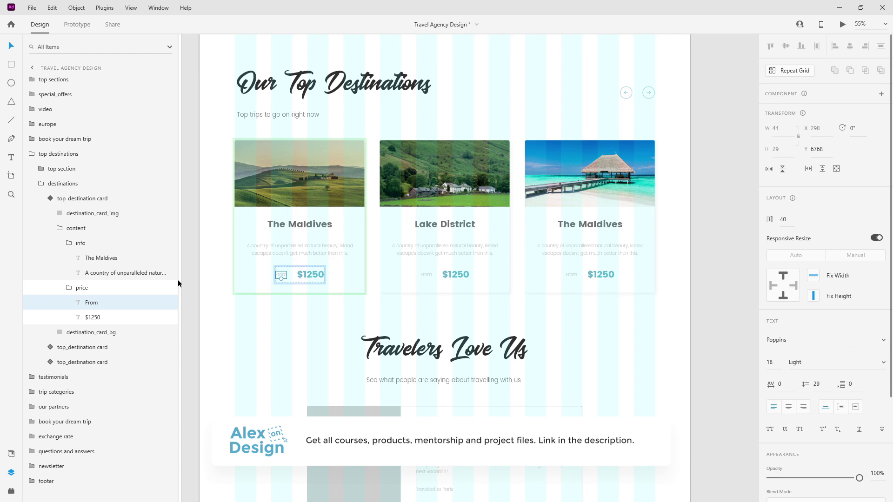
click(11, 453)
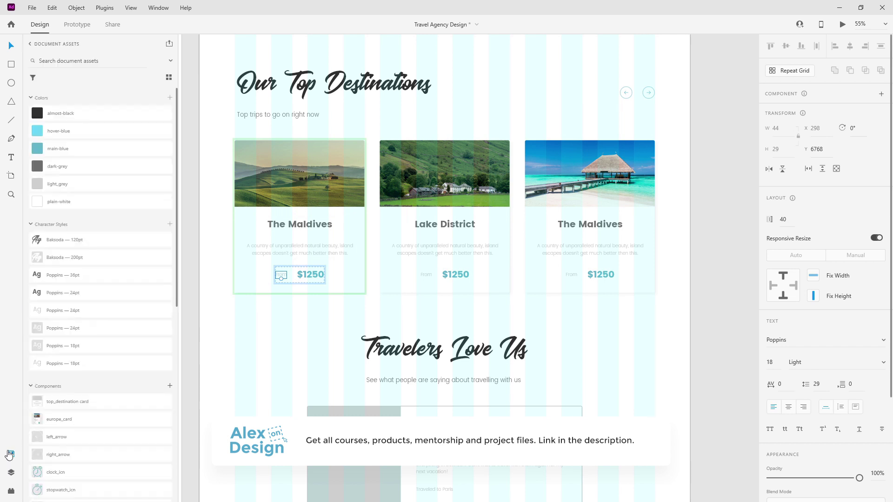
click(68, 166)
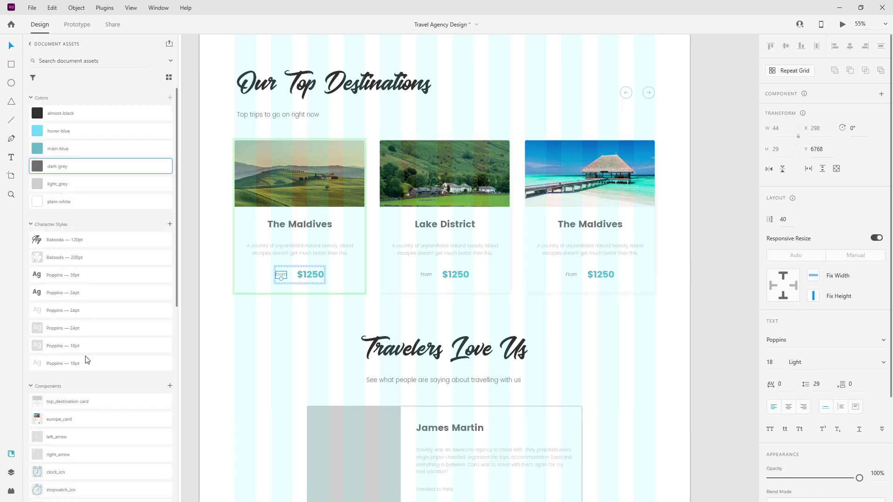
click(10, 473)
Place the Maldives beach photo in the first card's image.
click(74, 292)
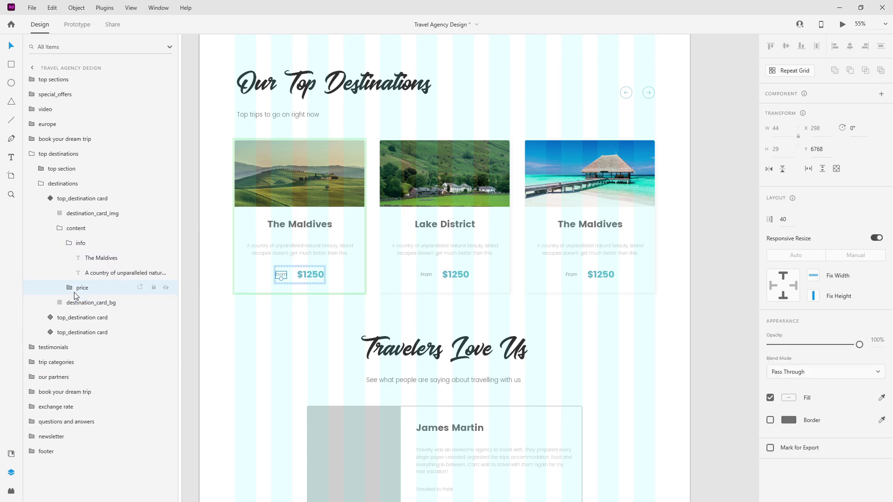
key(Escape)
key(Escape)
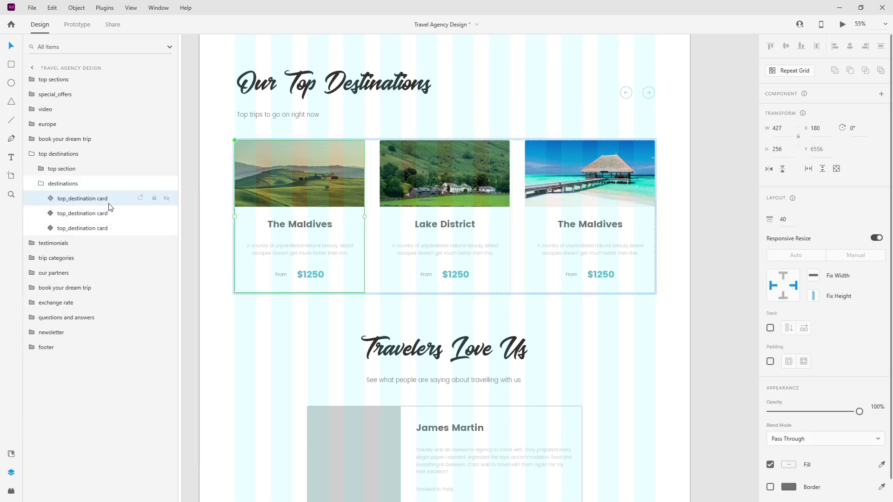
double_click(299, 183)
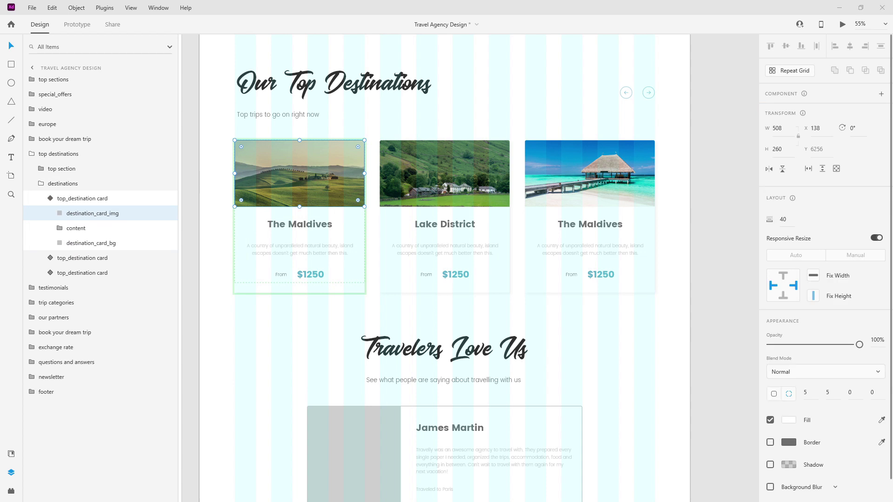
drag(335, 167, 336, 167)
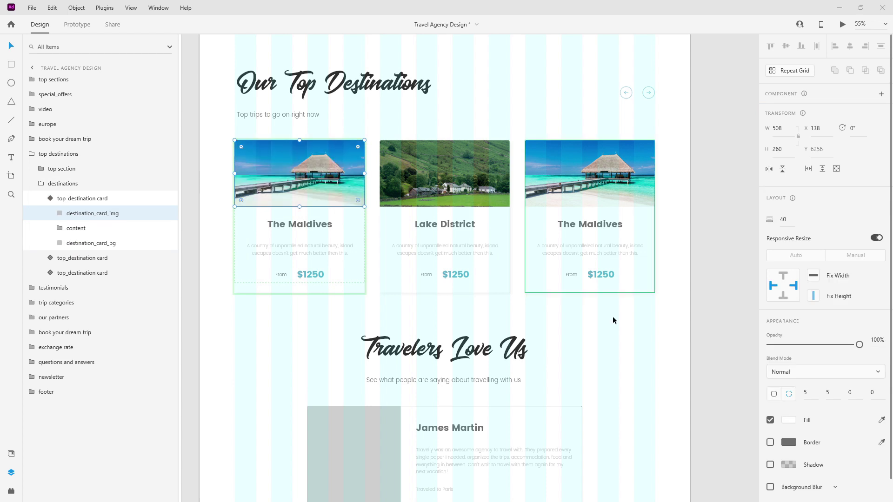
Retitle the third card Tuscany and drop the Tuscan landscape photo into its image.
click(604, 223)
double_click(603, 223)
double_click(603, 223)
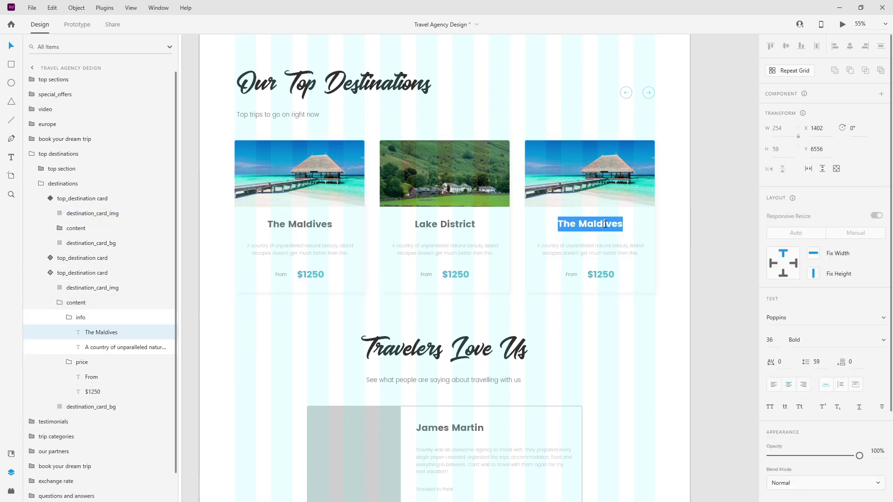
text(Tuscany)
key(Escape)
click(618, 191)
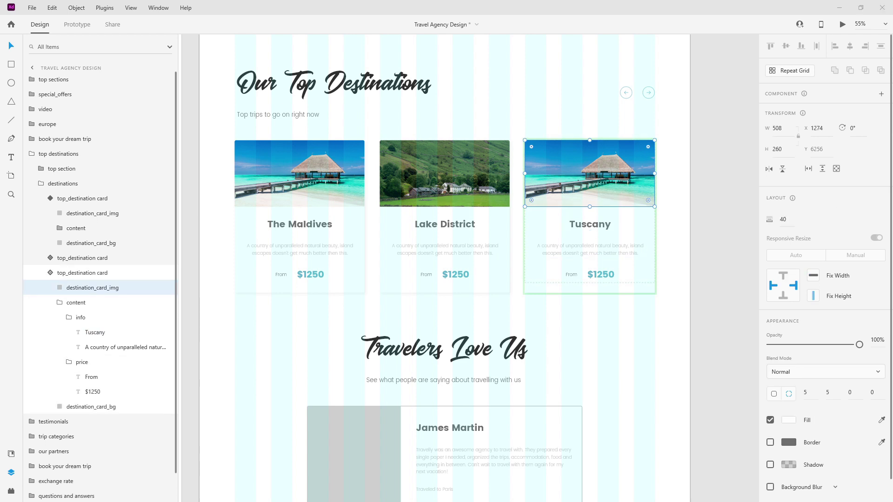
mouse_move(598, 181)
mouse_down()
mouse_move(589, 158)
mouse_move(590, 172)
mouse_up()
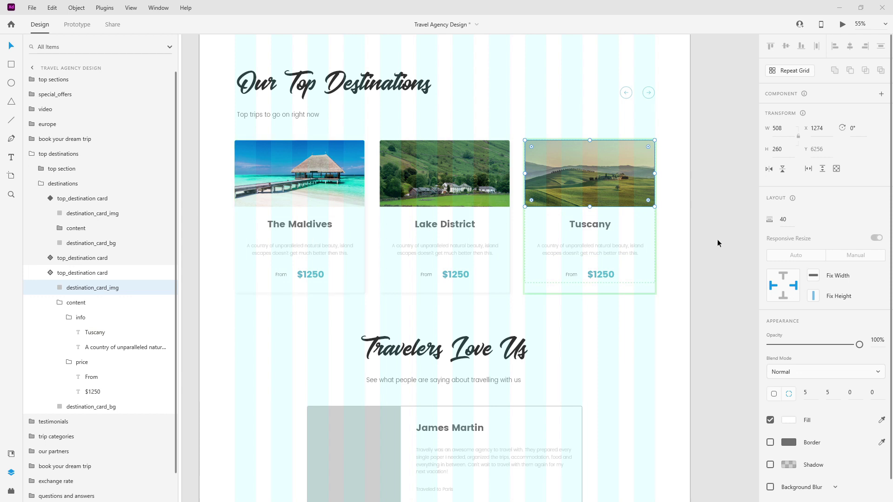
click(429, 247)
Paste a new Lake District description and widen its text box to fit two lines.
double_click(429, 247)
key(ctrl+a)
text(An outdoor playground with incredible hikes, historic towns, and of course, beautiful glacial lakes.)
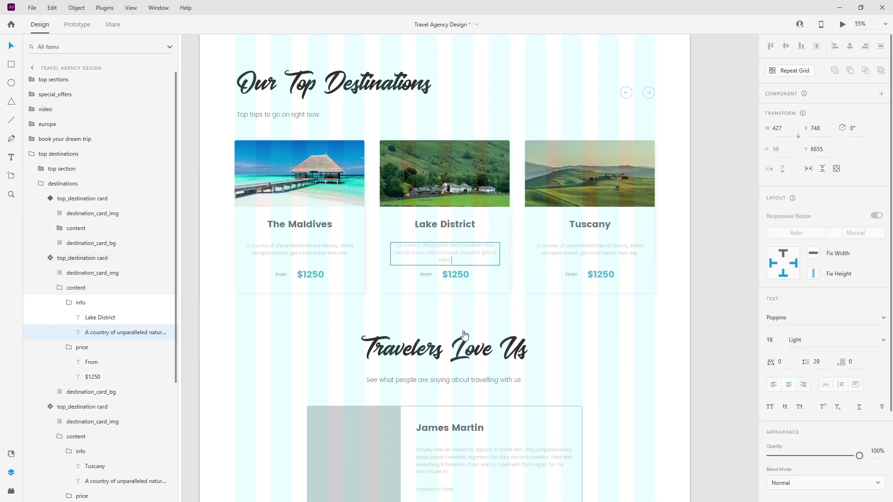
key(Escape)
scroll(483, 302, up, 5)
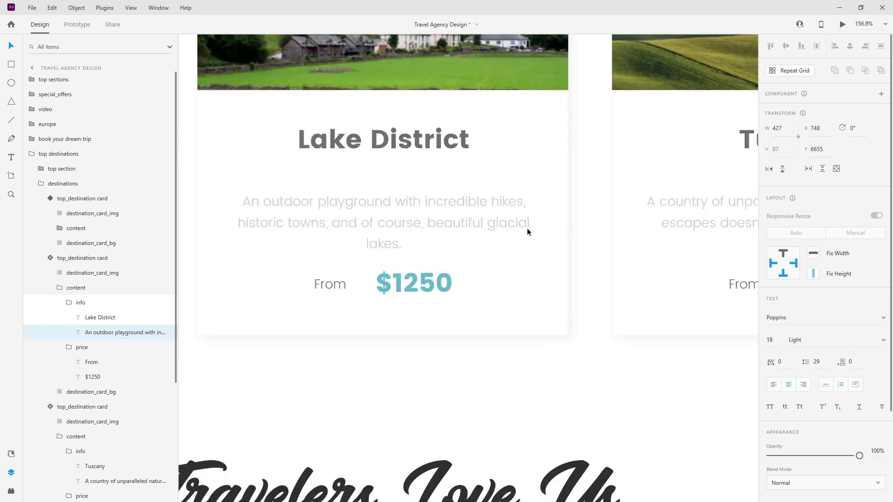
drag(541, 223, 556, 222)
drag(481, 205, 475, 205)
scroll(364, 197, down, 5)
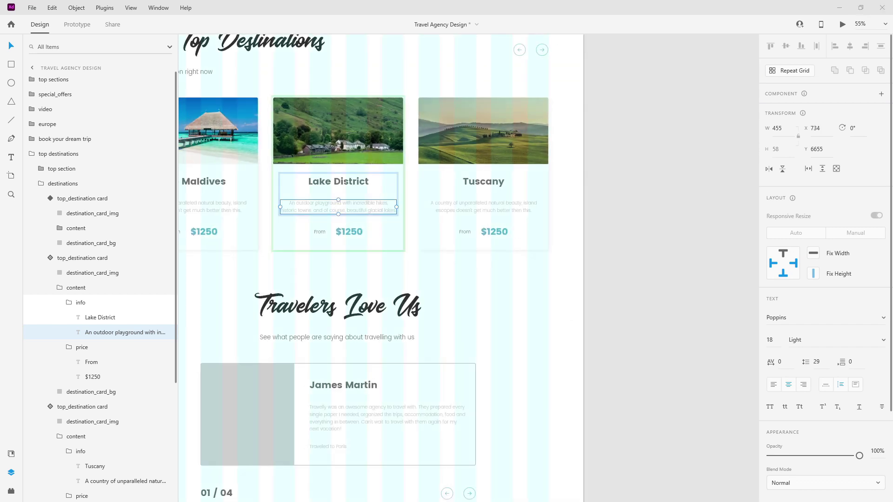
Replace the Tuscany description with pasted text, widen it to two lines and re-centre it.
click(508, 212)
double_click(505, 209)
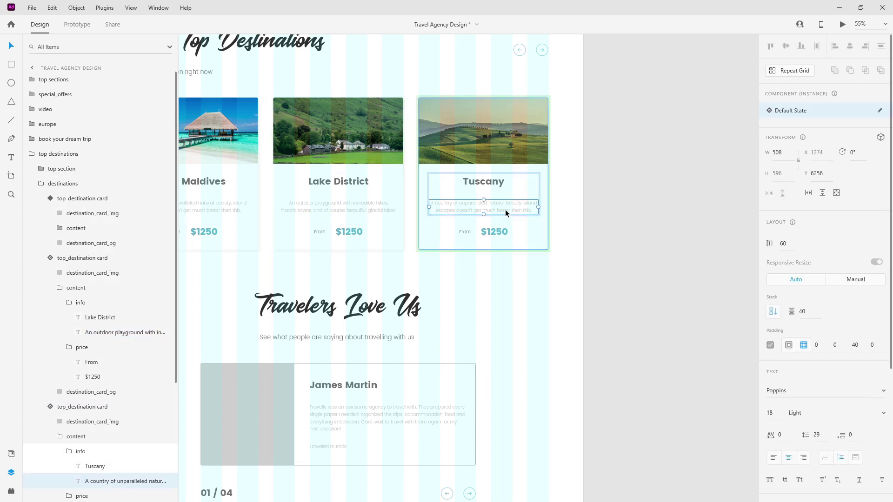
key(ctrl+a)
key(Delete)
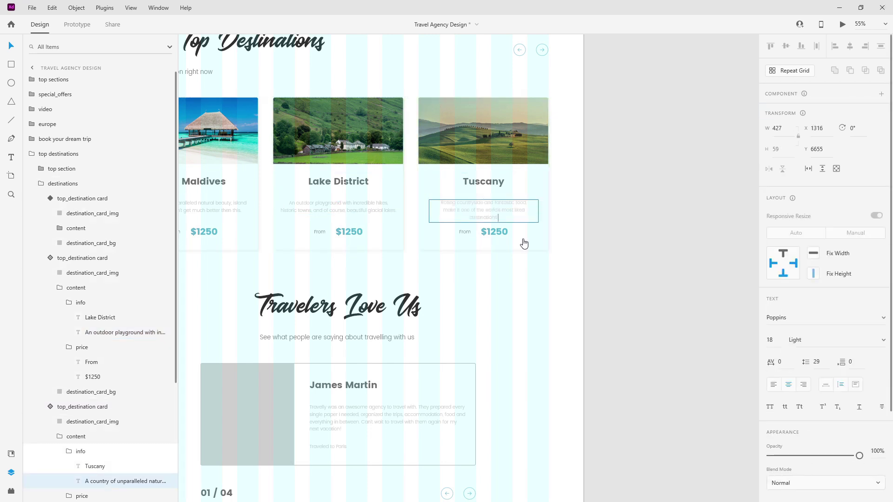
text(Rolling countryside and fantastic food, make it one of the world's most liked destinations.)
scroll(489, 172, up, 5)
key(Escape)
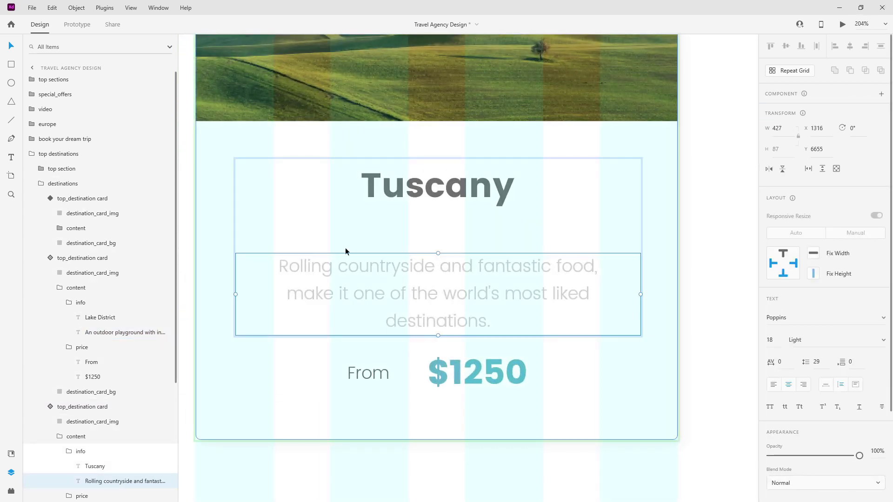
drag(235, 294, 216, 294)
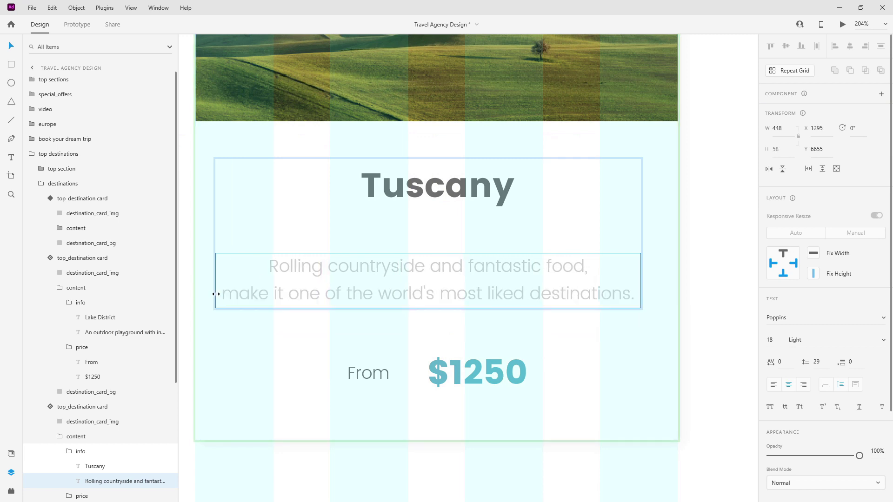
drag(429, 275, 439, 271)
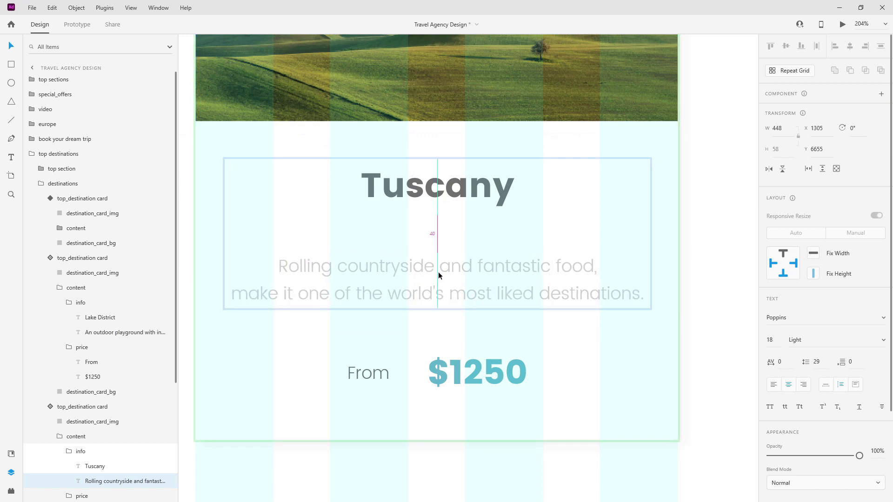
scroll(581, 298, down, 3)
scroll(581, 300, down, 5)
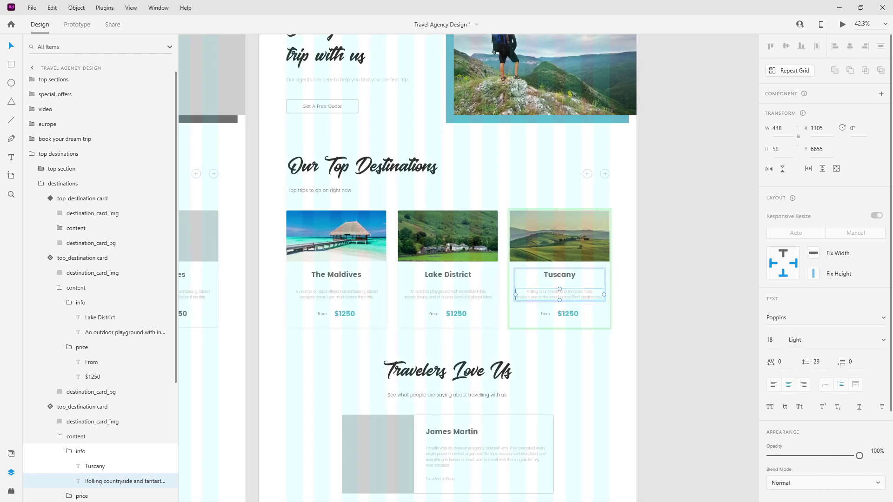
Change the Tuscany price to $730 and Lake District to $1620, keeping Maldives at $1250.
click(577, 317)
double_click(560, 316)
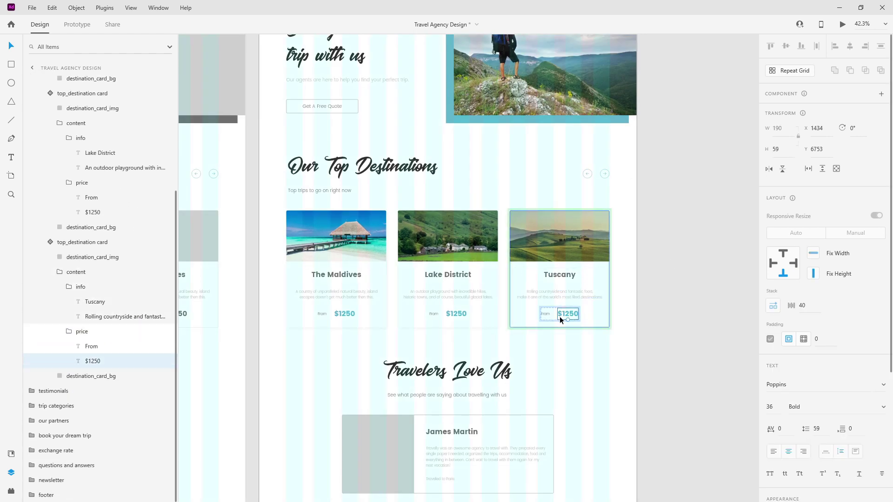
double_click(567, 315)
drag(562, 315, 612, 308)
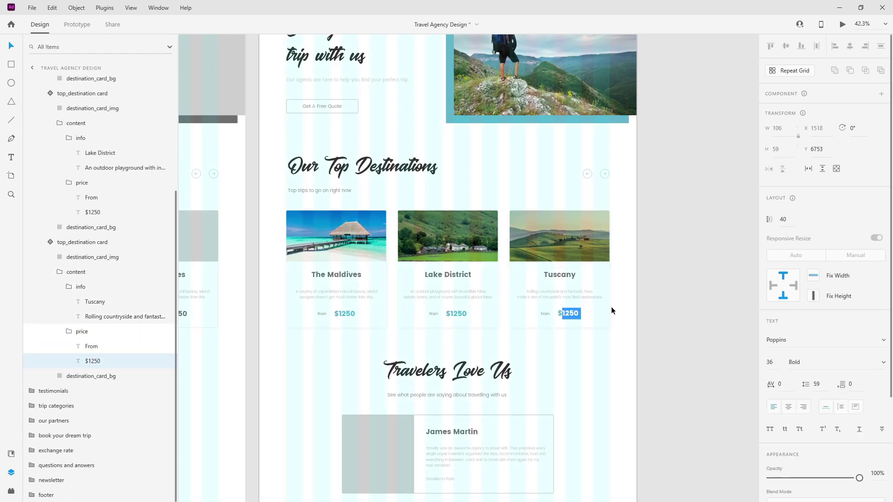
text(730)
key(Escape)
ctrl+double_click(454, 315)
drag(450, 315, 457, 316)
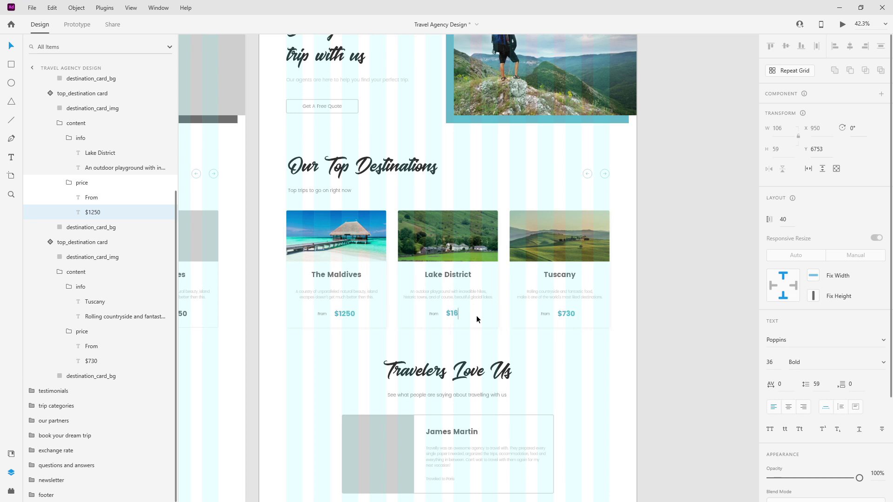
key(Escape)
ctrl+double_click(342, 314)
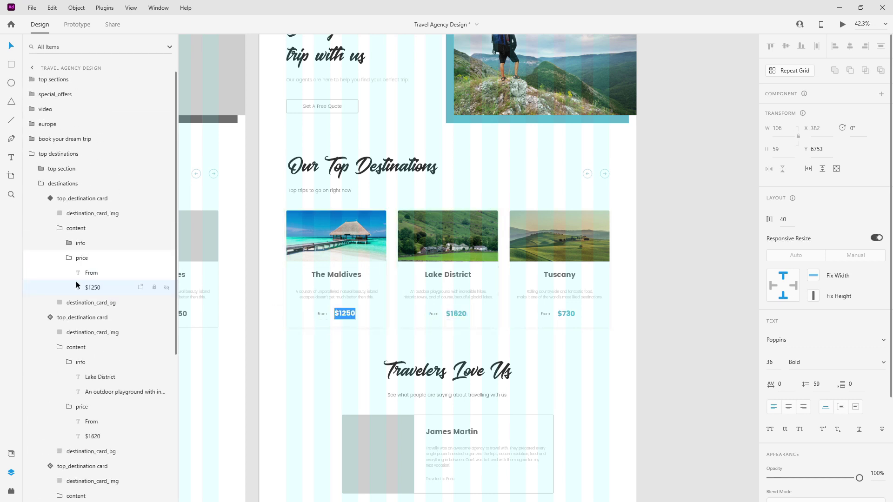
key(Escape)
key(Escape)
key(Escape)
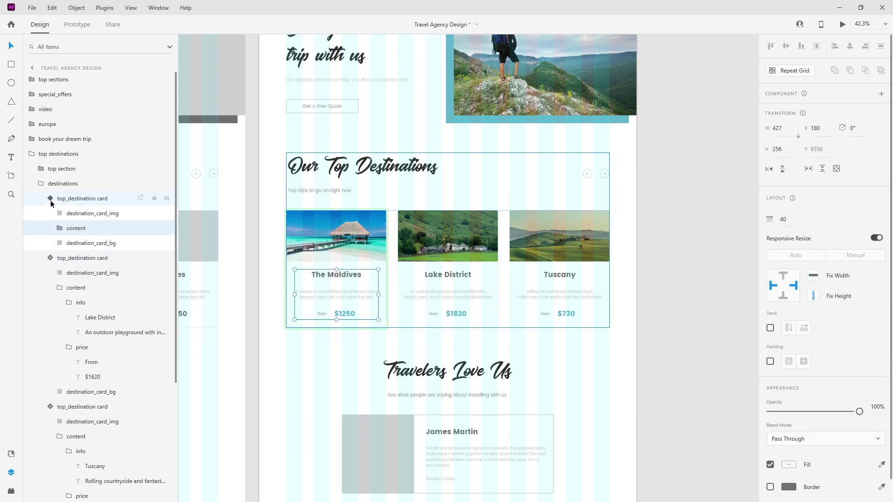
Collapse all the card, info, price and destinations layer groups in the Layers panel.
click(50, 199)
click(71, 258)
click(69, 258)
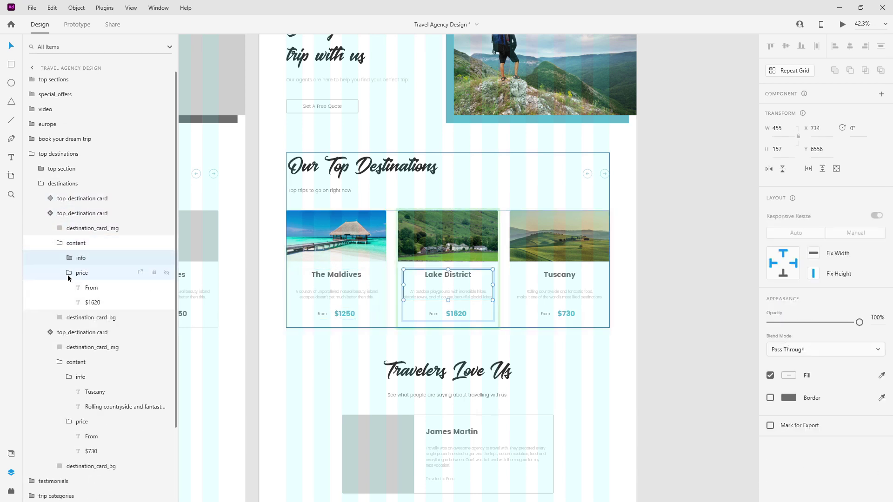
click(69, 278)
click(60, 243)
click(50, 214)
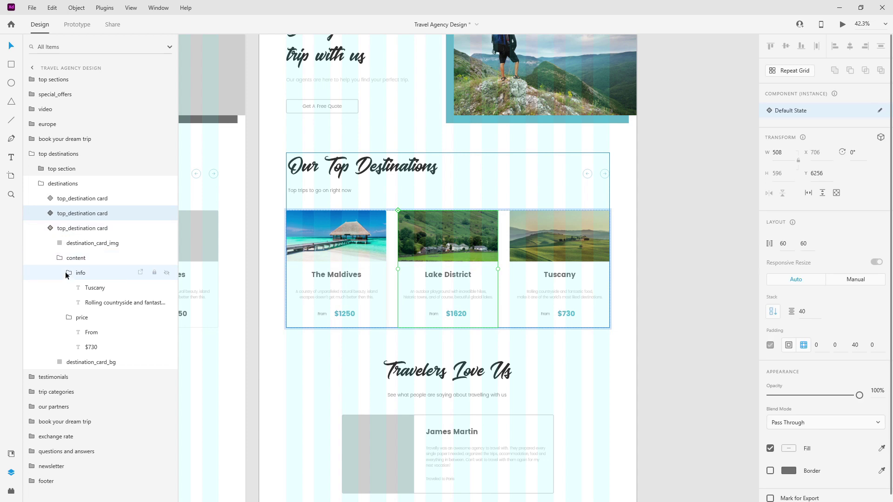
click(69, 272)
click(68, 287)
click(60, 257)
click(50, 227)
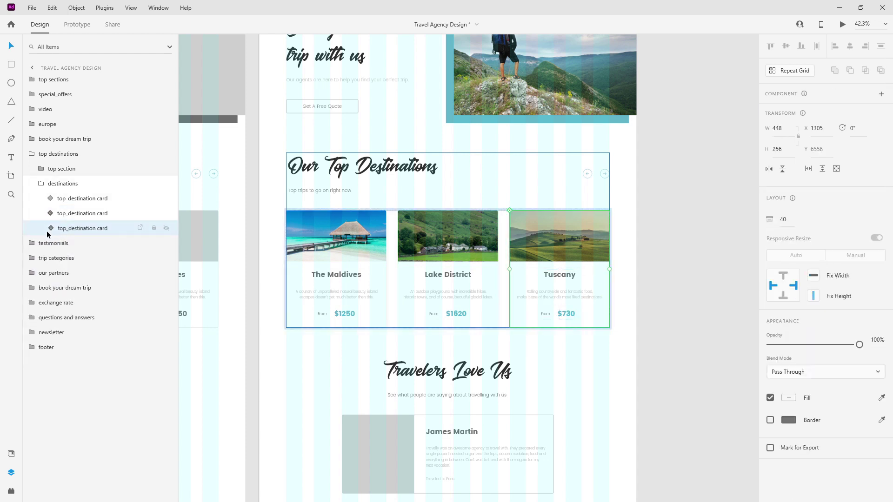
click(41, 183)
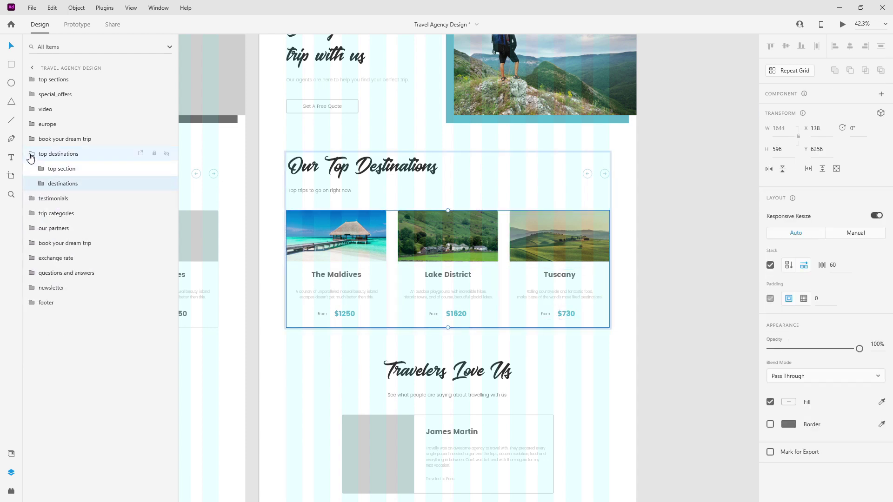
click(30, 154)
scroll(508, 274, down, 3)
Rename the testimonial card layer inside testiminials to 'testimonial card1'.
scroll(497, 295, down, 2)
scroll(400, 275, up, 4)
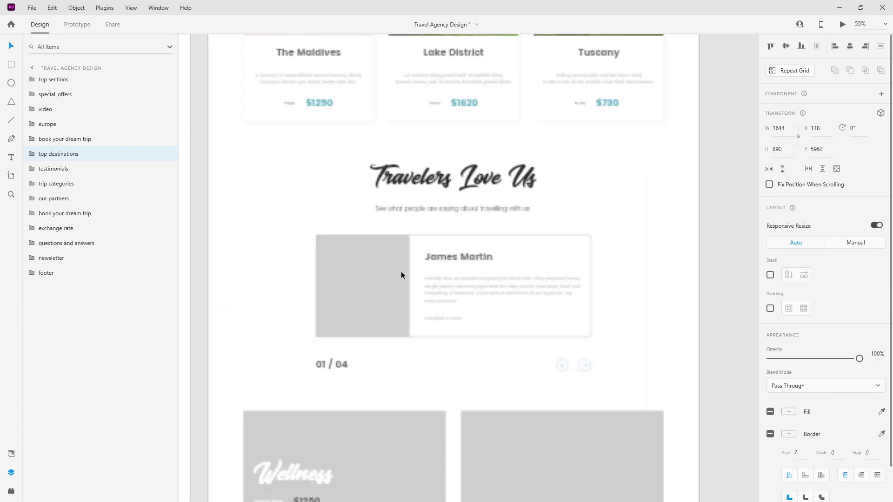
double_click(379, 297)
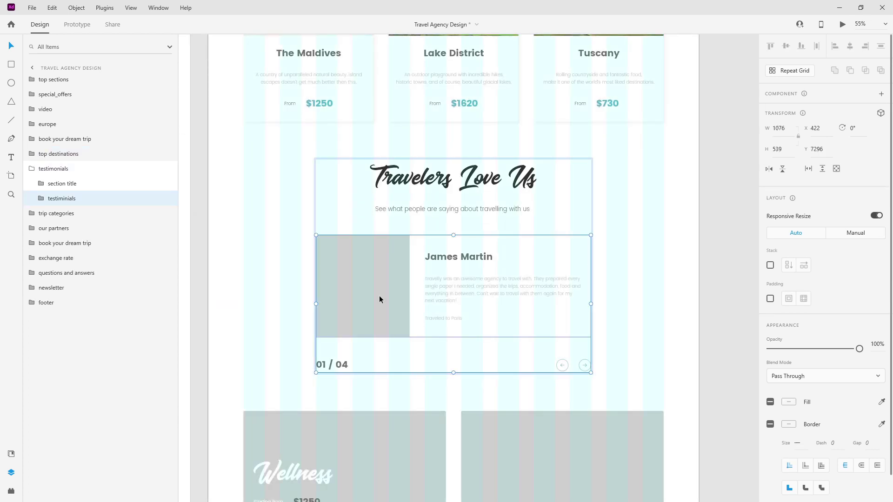
double_click(379, 299)
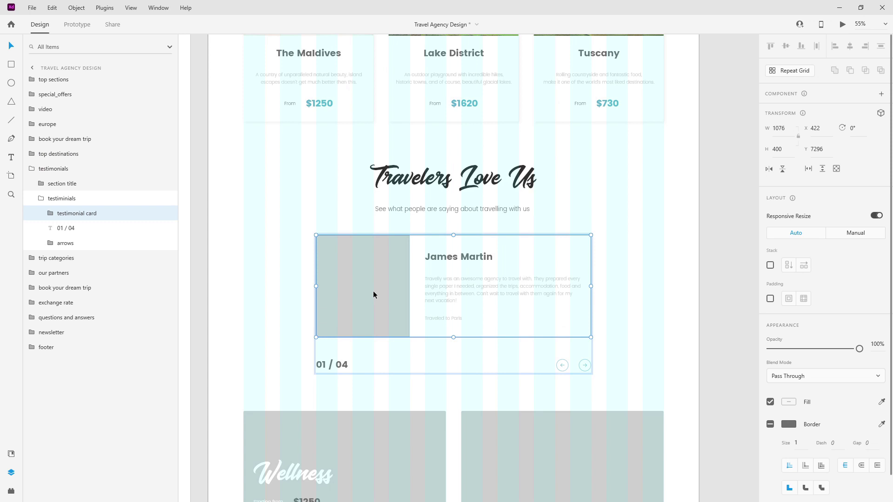
double_click(85, 214)
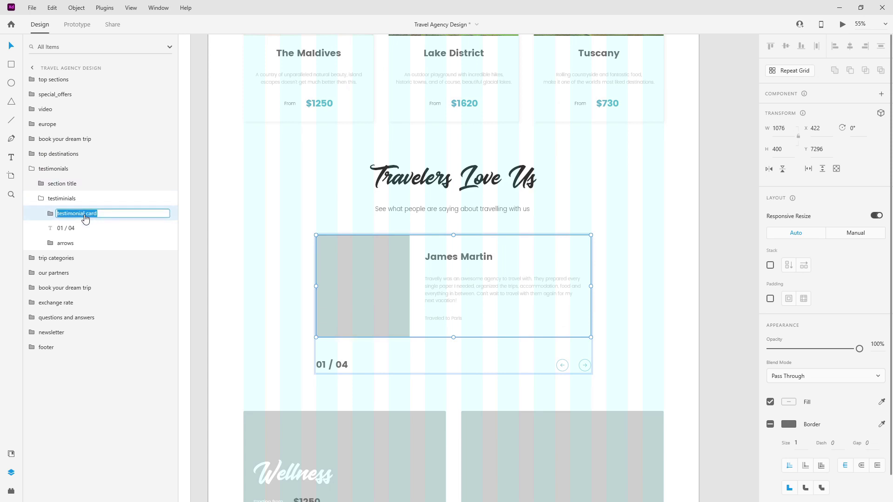
key(End)
text(1)
key(Return)
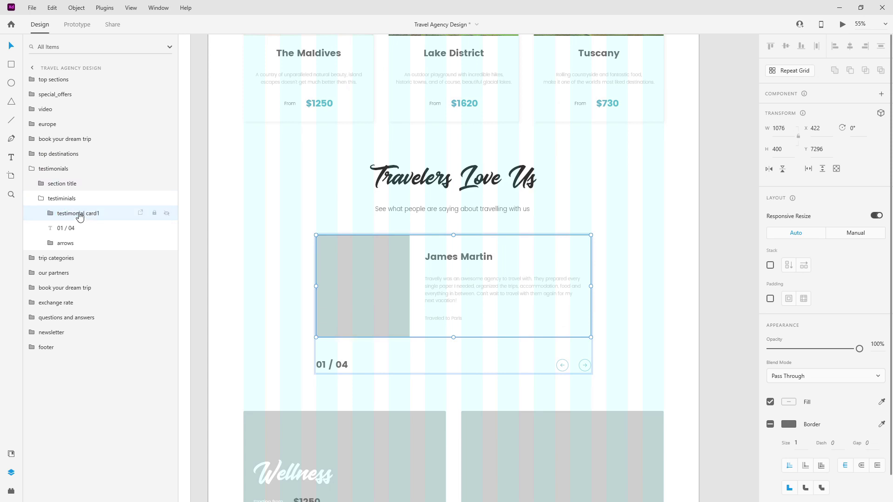
Duplicate testimonial card1 and name the second copy 'testimonial card2'.
key(ctrl+d)
key(ctrl+d)
key(ctrl+d)
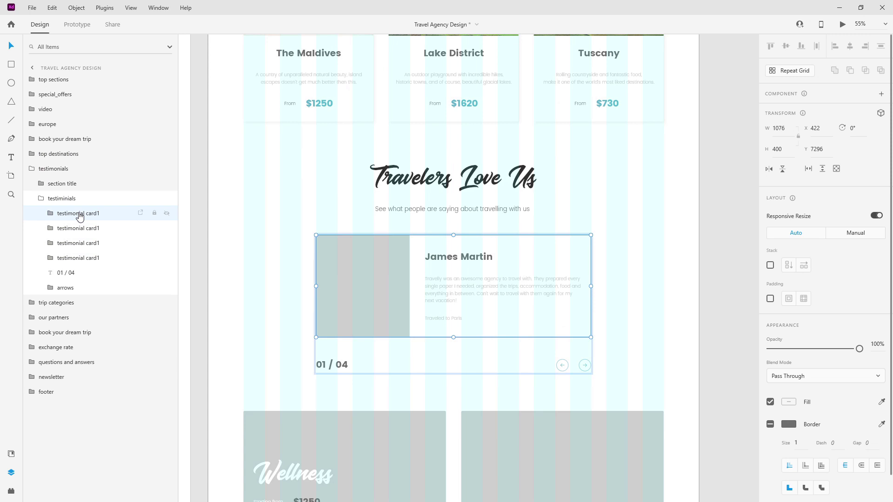
double_click(81, 228)
key(End)
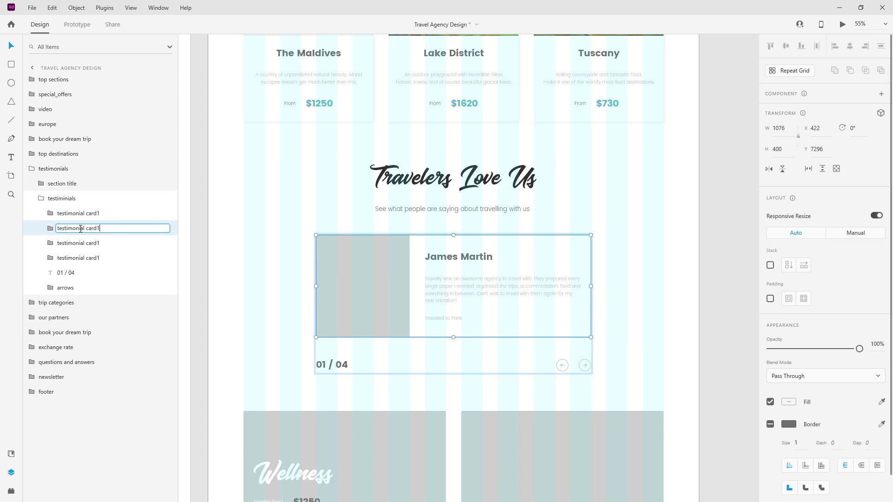
key(Return)
Rename the remaining copies 'testimonial card3' and 'testimonial card4'.
double_click(84, 244)
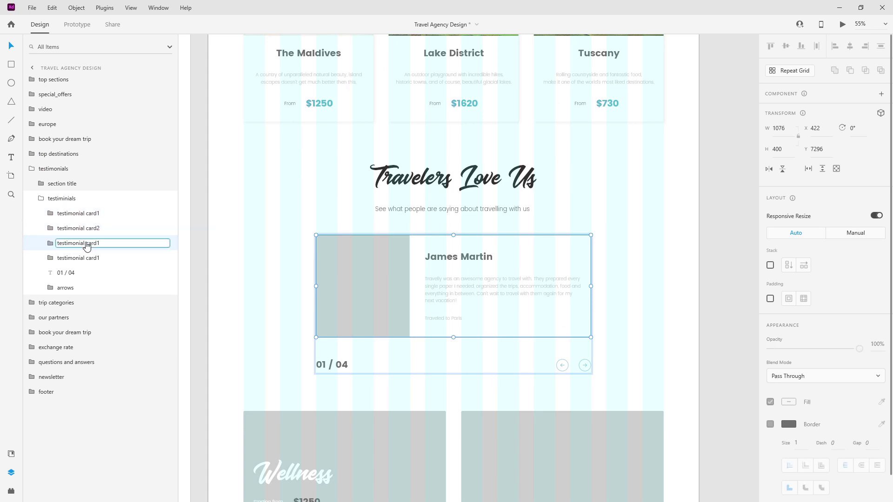
key(End)
key(BackSpace)
text(3)
key(Return)
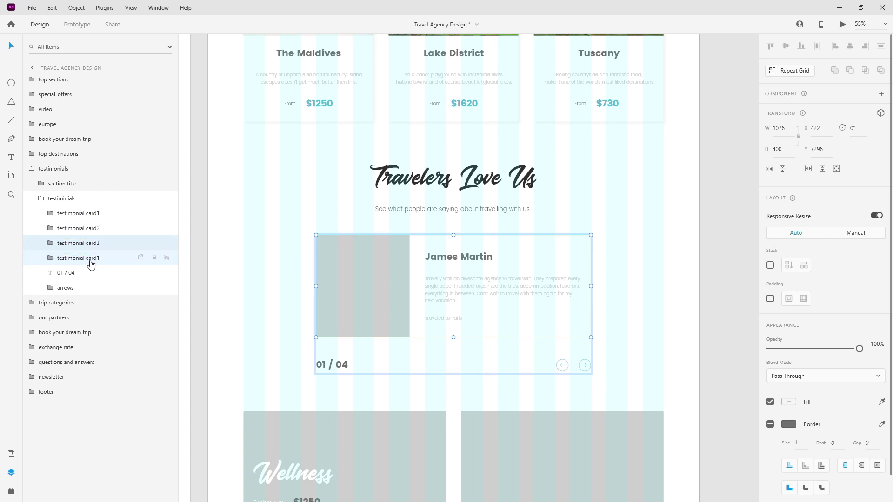
double_click(90, 258)
key(End)
text(4)
key(Return)
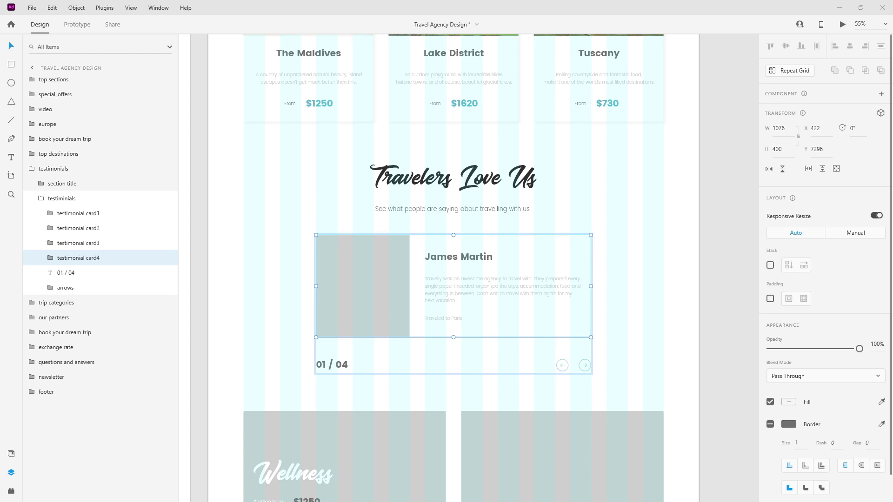
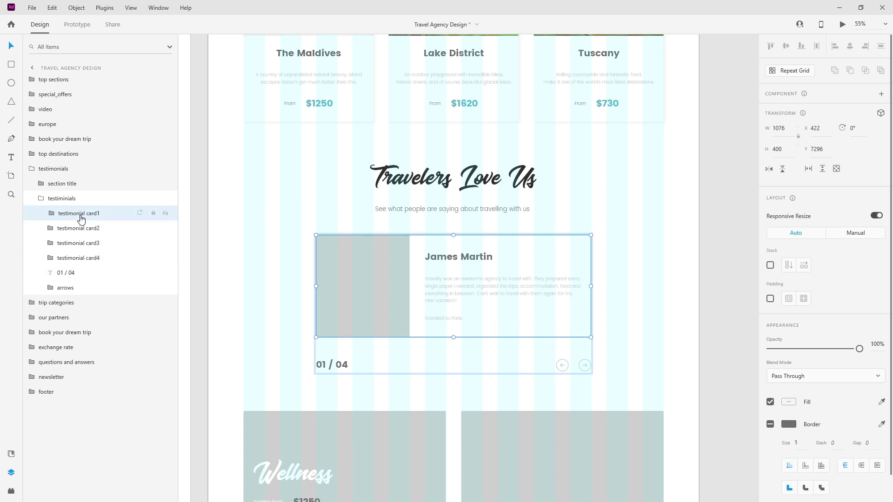
Drop the man's photo into the first testimonial card's image placeholder.
click(50, 213)
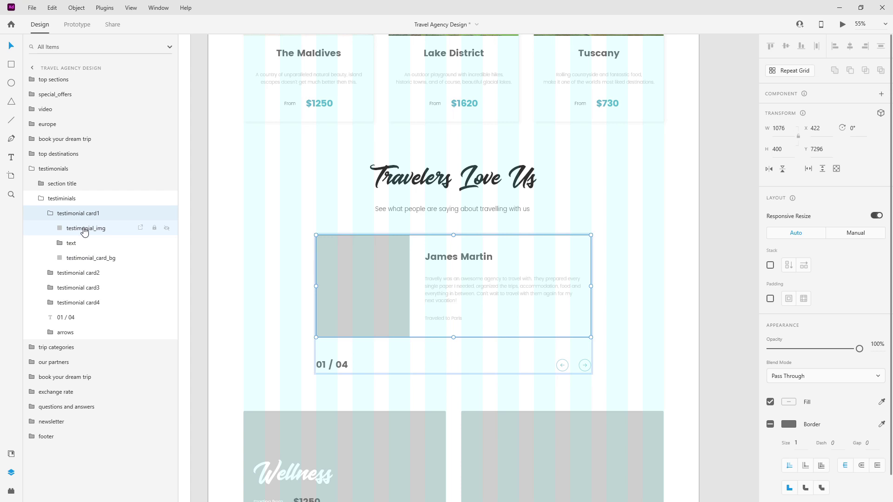
click(84, 230)
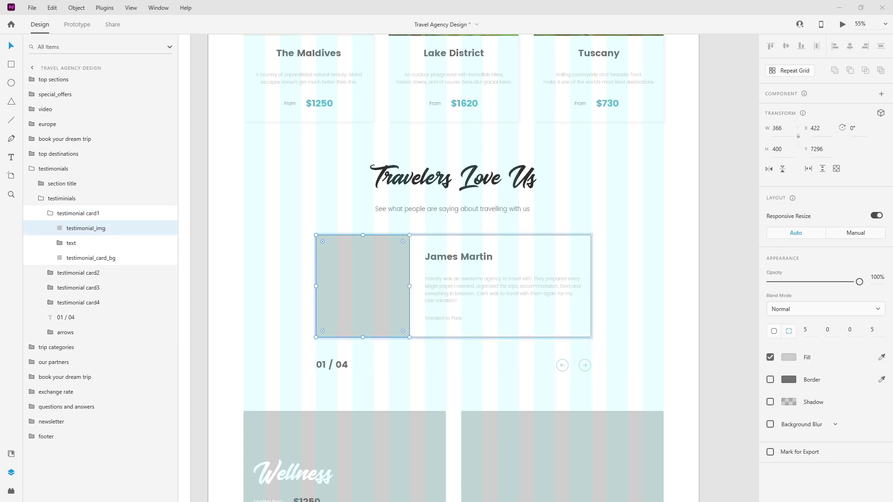
drag(382, 270, 378, 270)
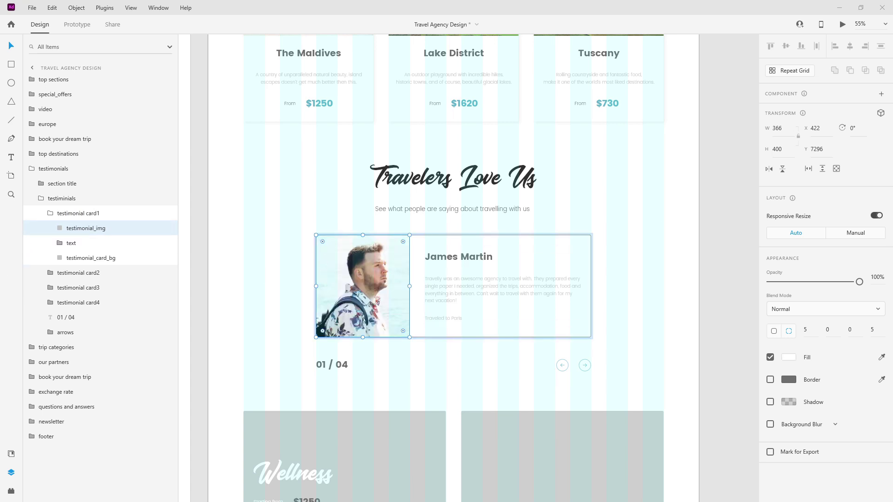
click(481, 257)
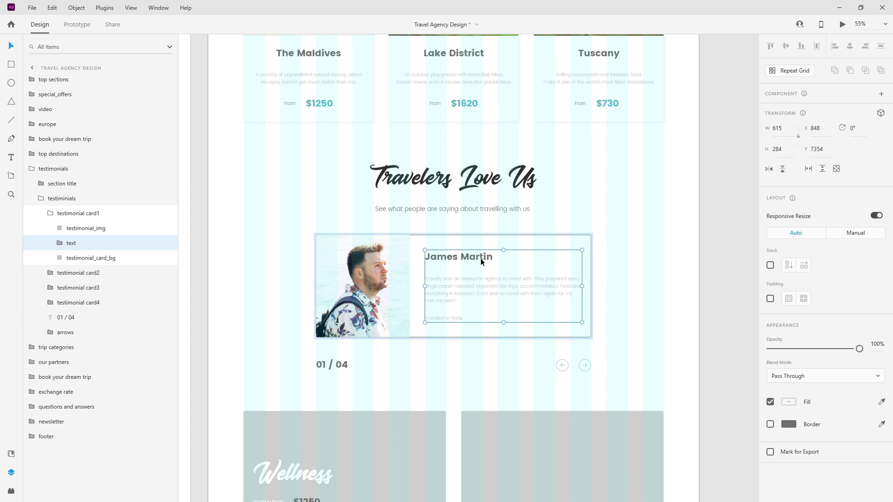
double_click(478, 258)
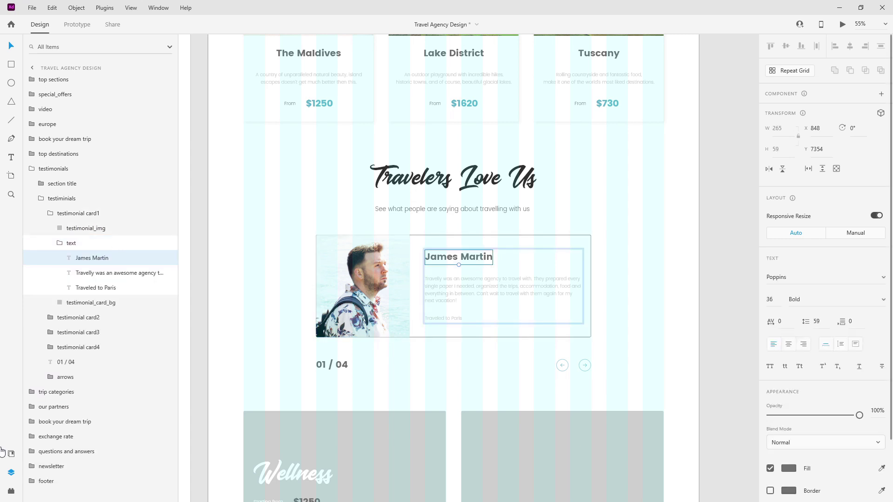
click(8, 454)
click(83, 113)
click(521, 293)
click(102, 172)
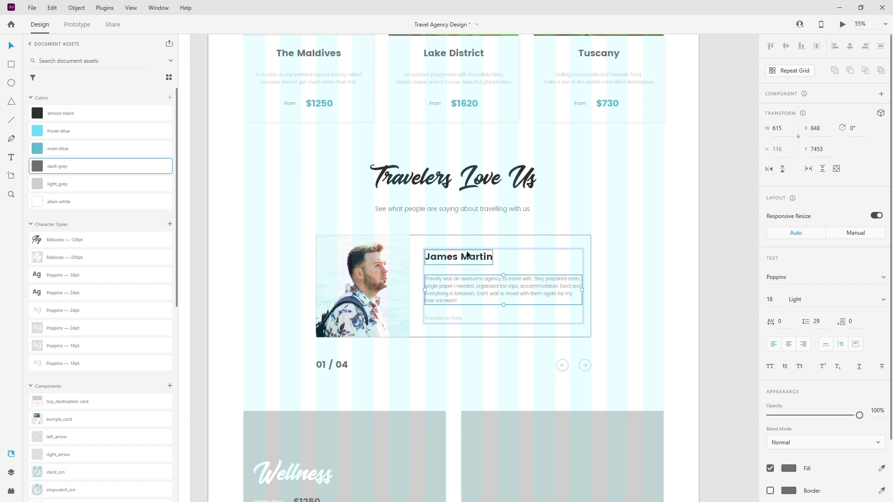
click(449, 319)
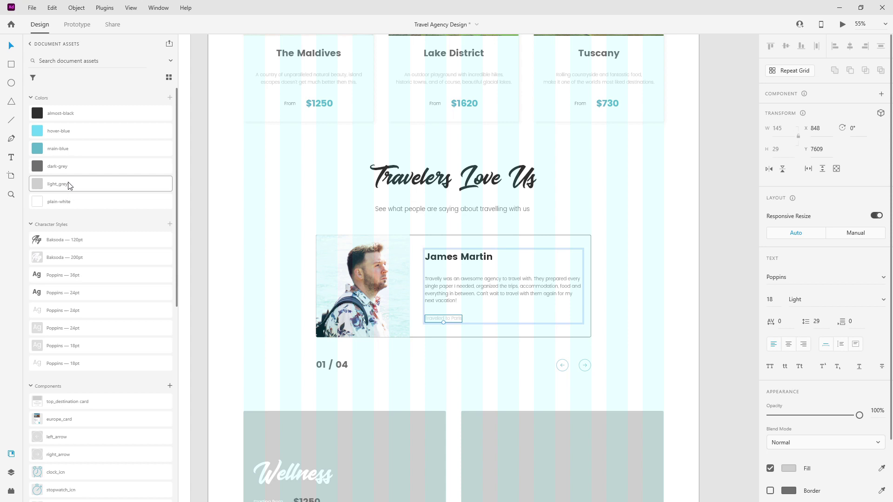
click(71, 152)
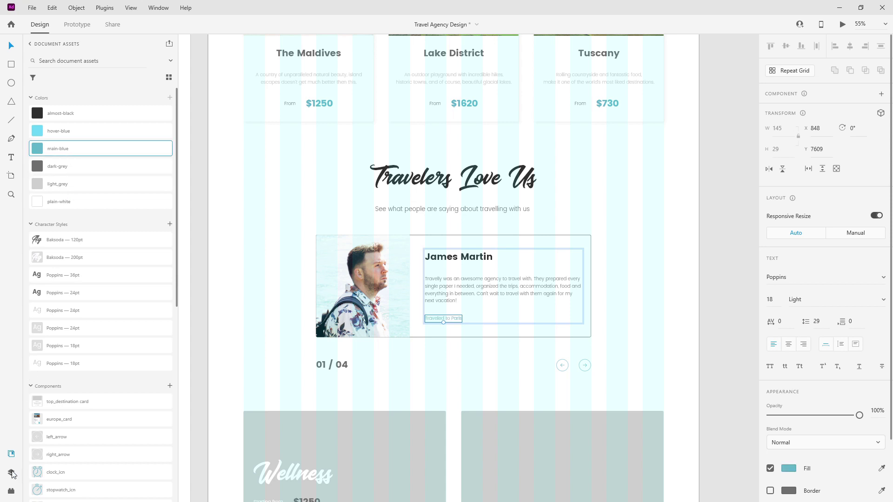
Change 'Traveled to Paris' to 'Traveled to Hurghada' and collapse the text group.
scroll(374, 302, up, 5)
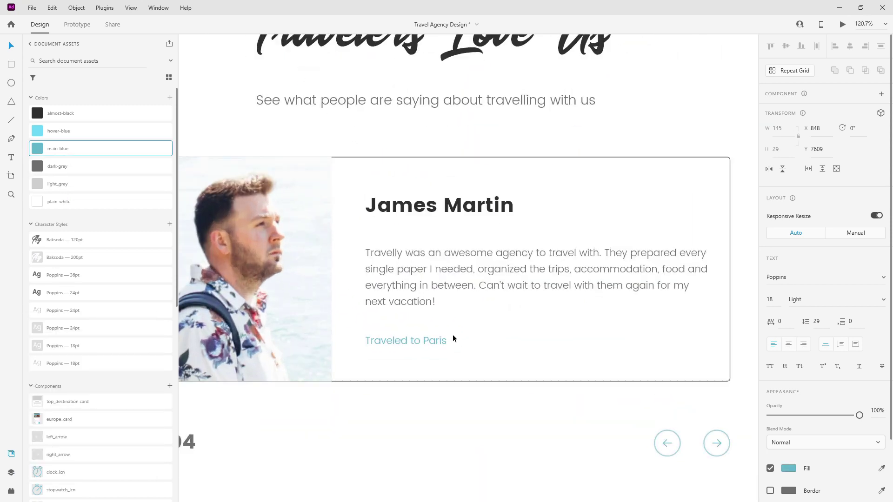
double_click(434, 341)
double_click(423, 340)
text(Hurghada)
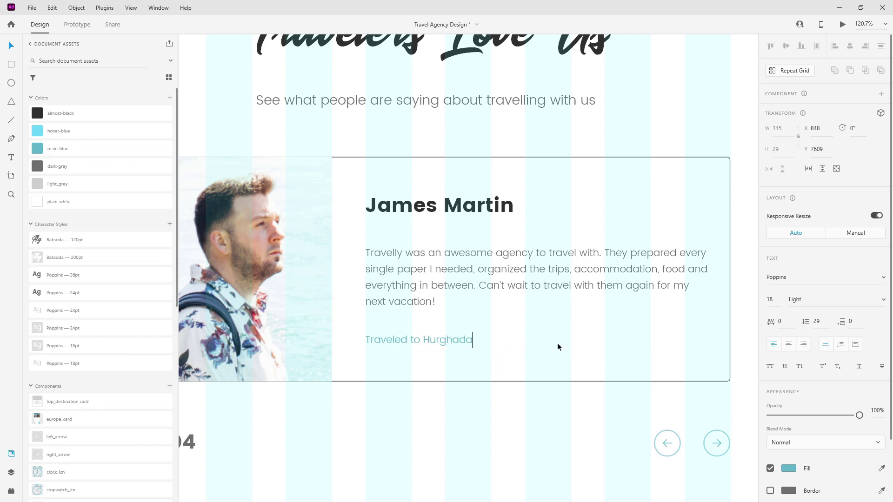
scroll(520, 320, down, 1)
scroll(521, 320, down, 5)
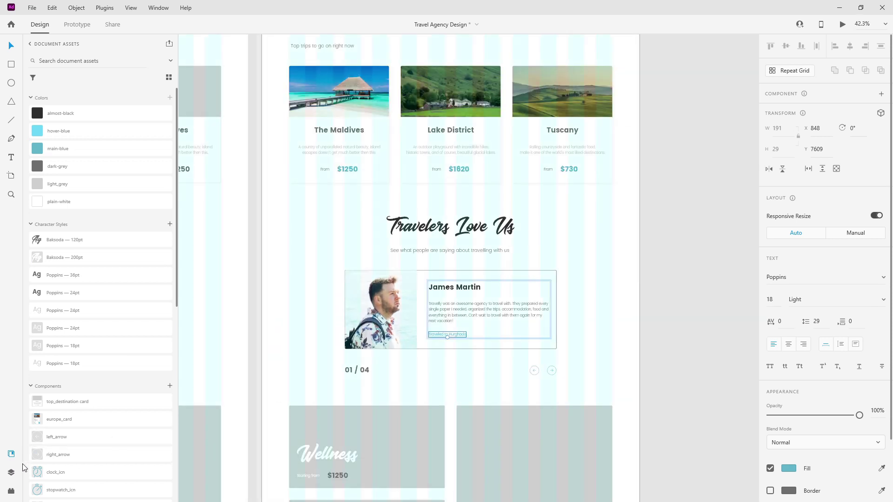
click(11, 472)
click(41, 243)
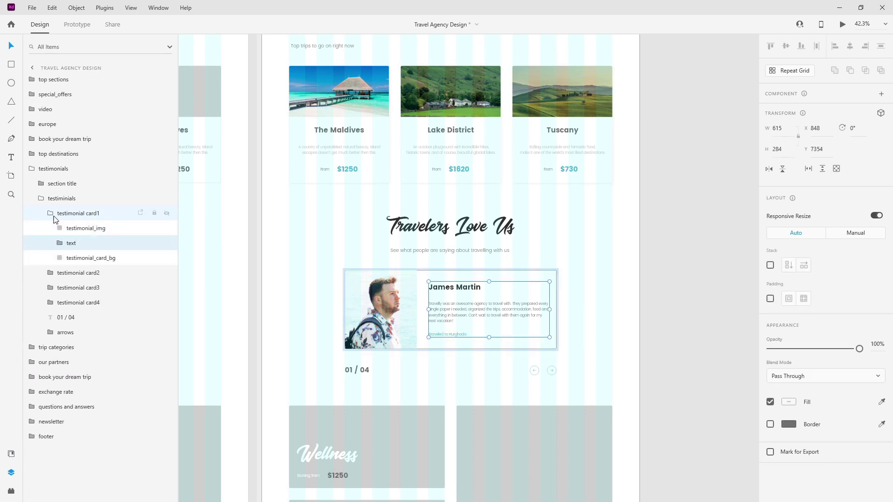
click(44, 213)
click(167, 213)
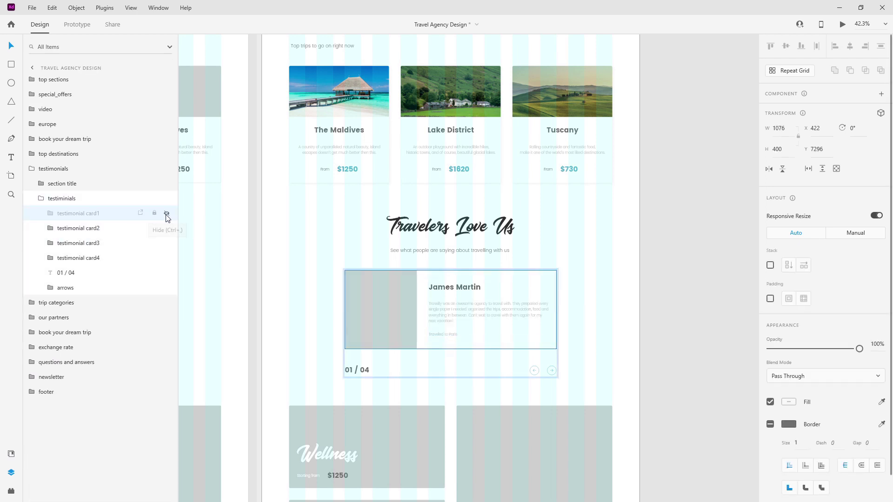
click(97, 227)
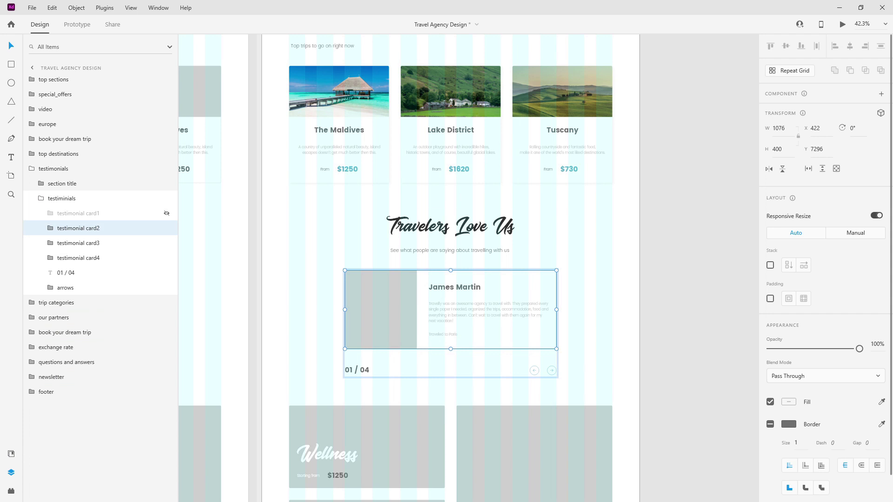
double_click(465, 288)
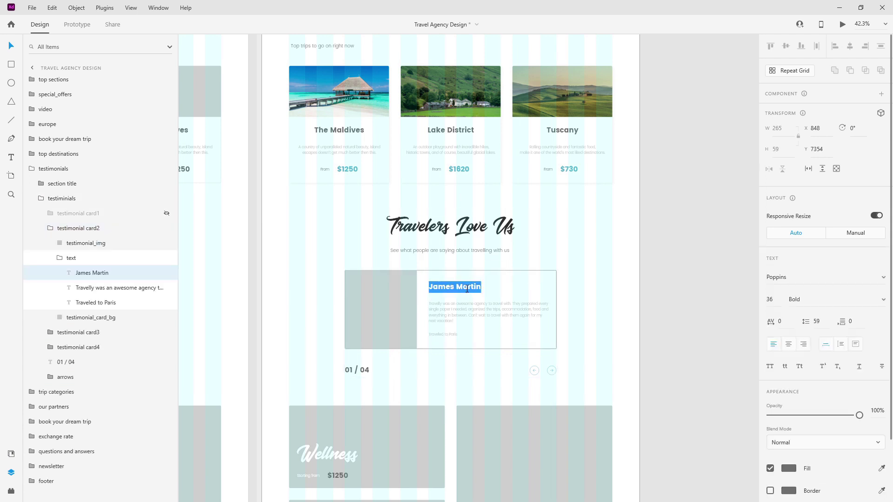
key(Escape)
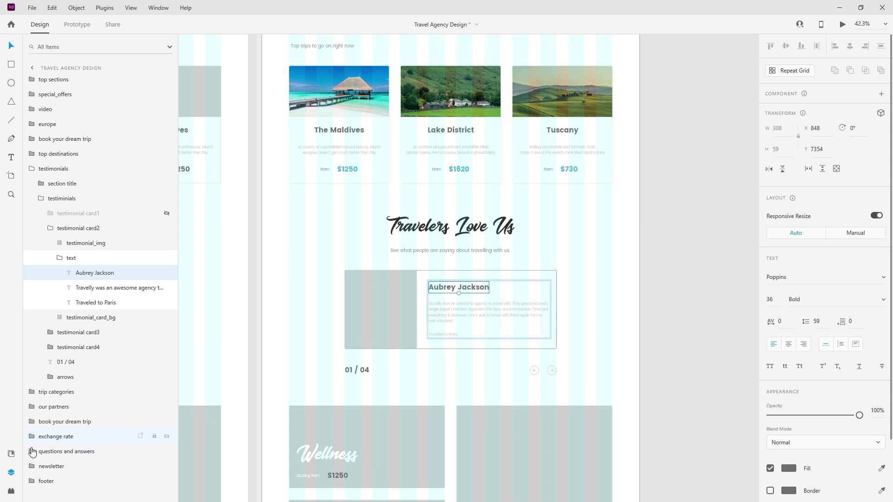
click(11, 454)
click(76, 148)
click(524, 315)
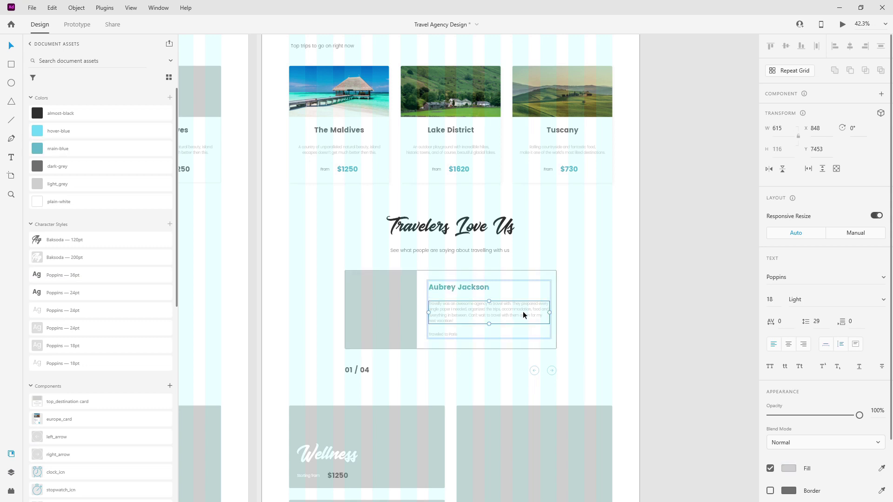
click(70, 166)
click(443, 334)
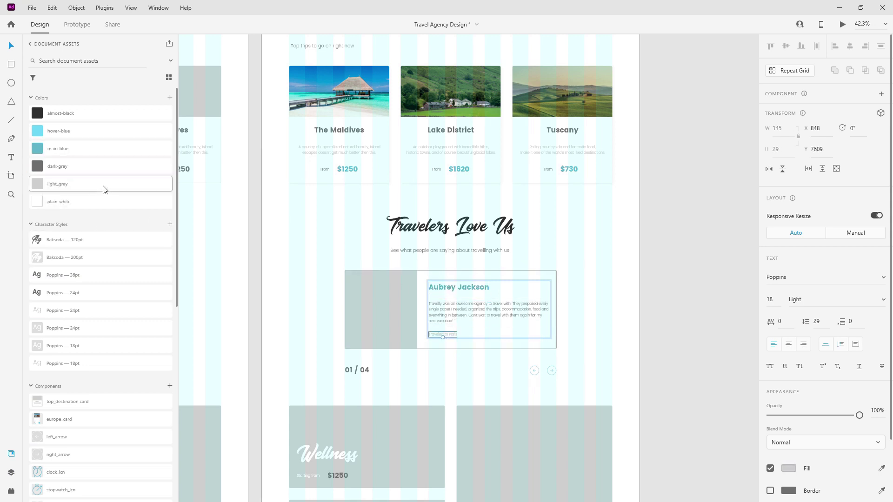
click(84, 148)
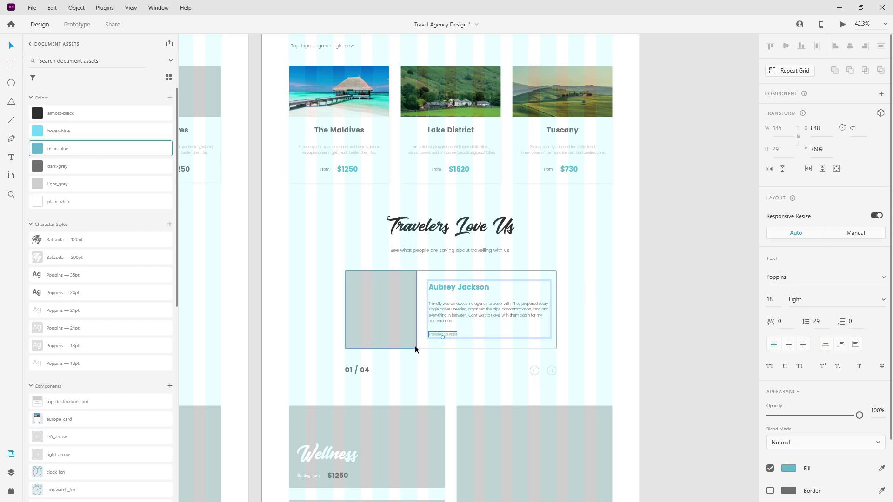
click(11, 472)
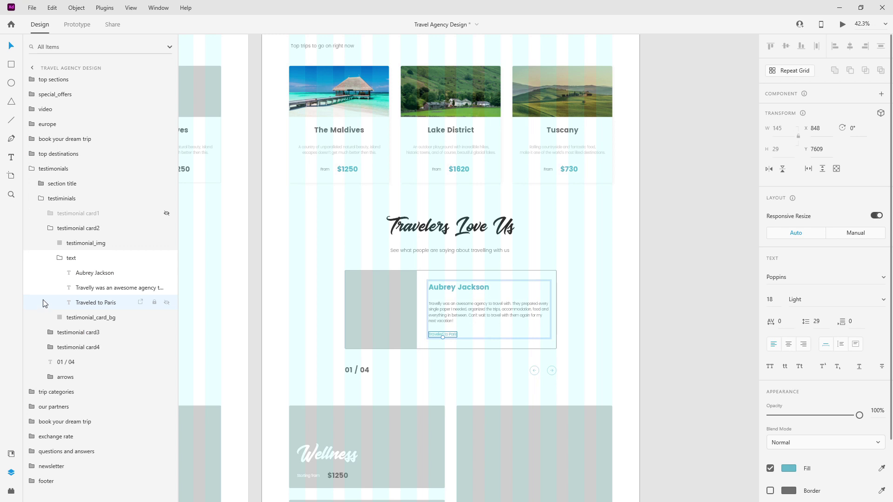
click(60, 259)
click(50, 229)
click(166, 228)
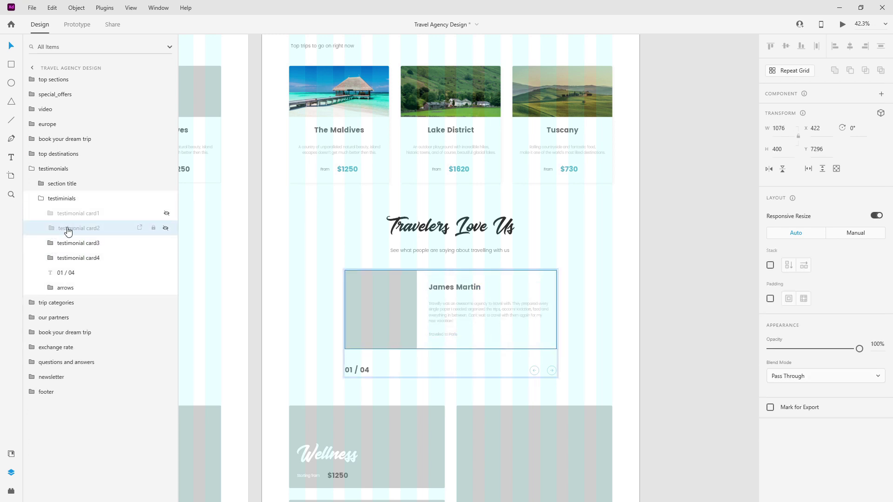
Rename the first two cards' image layers to testimonial_img1 and testimonial_img2.
click(51, 228)
click(51, 213)
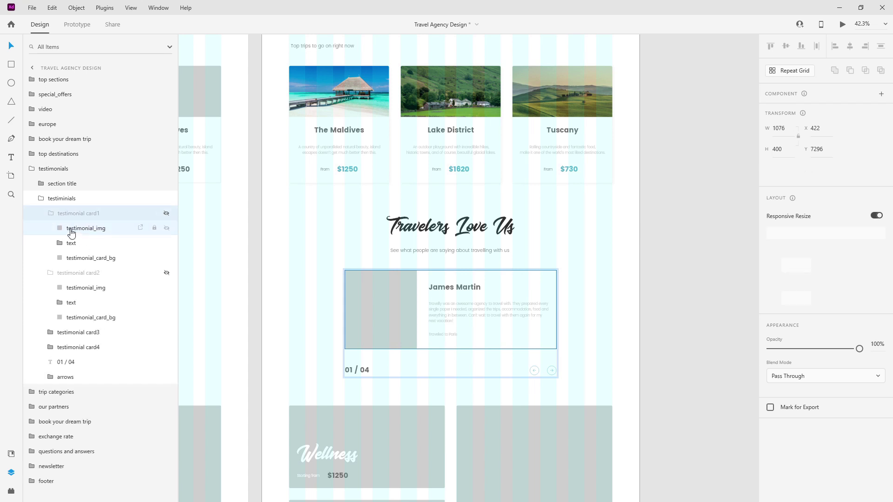
double_click(71, 228)
key(End)
text(1)
key(Return)
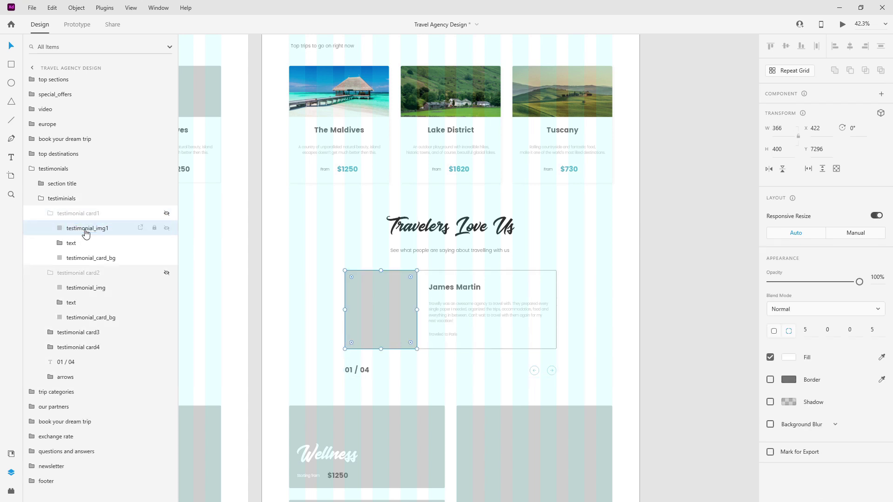
click(51, 213)
click(51, 228)
double_click(83, 243)
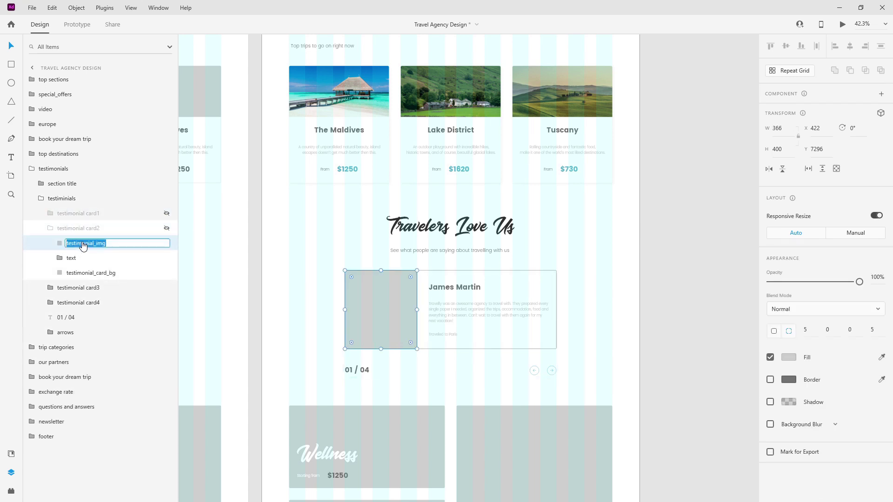
key(End)
text(2)
key(Return)
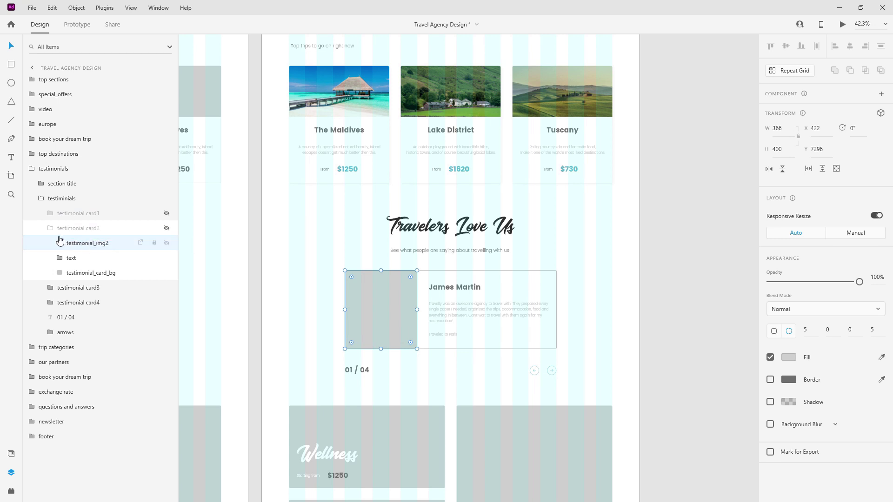
click(56, 234)
Rename the third and fourth cards' image layers to testimonial_img3 and testimonial_img4.
click(50, 242)
click(50, 243)
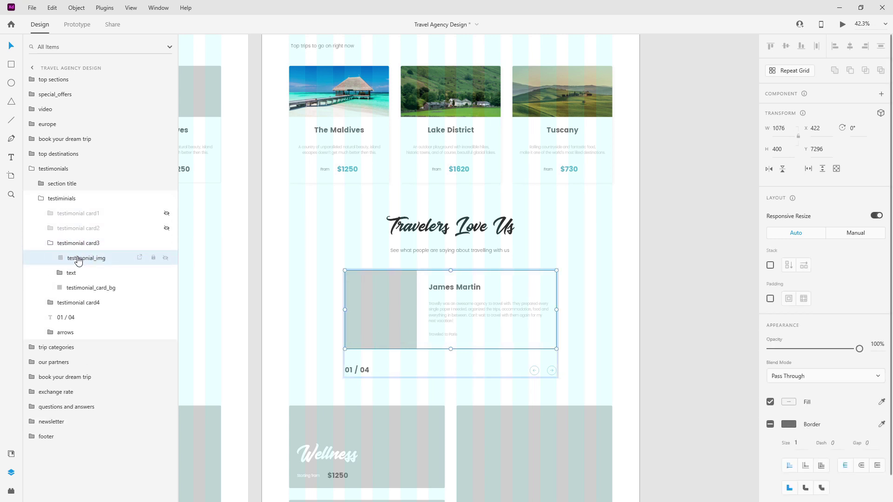
double_click(79, 258)
key(End)
text(3)
key(Return)
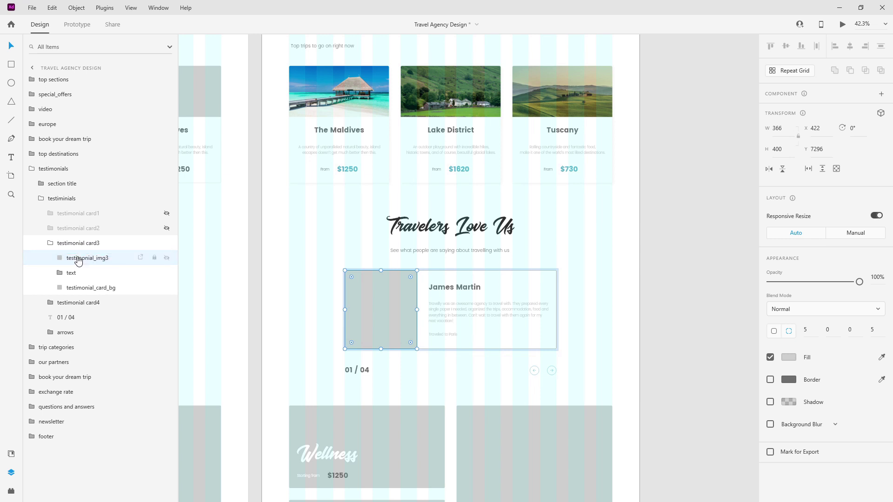
click(48, 303)
click(48, 303)
double_click(75, 317)
key(End)
text(4)
key(Return)
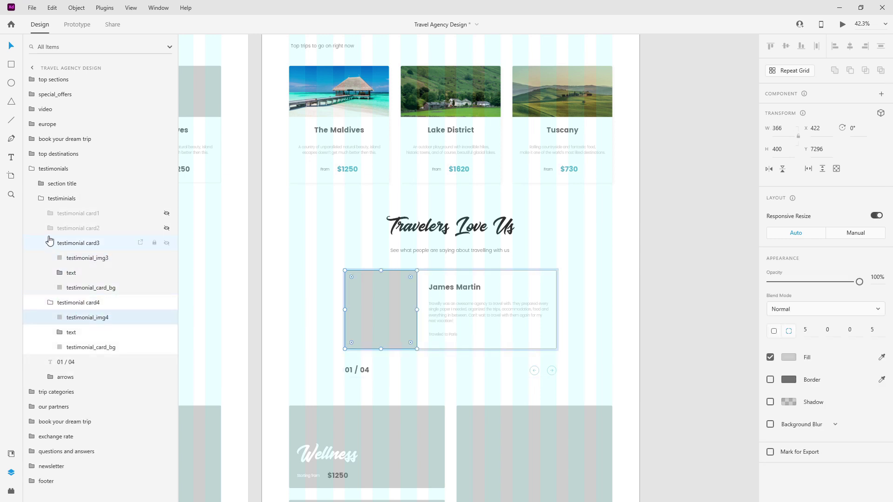
click(166, 228)
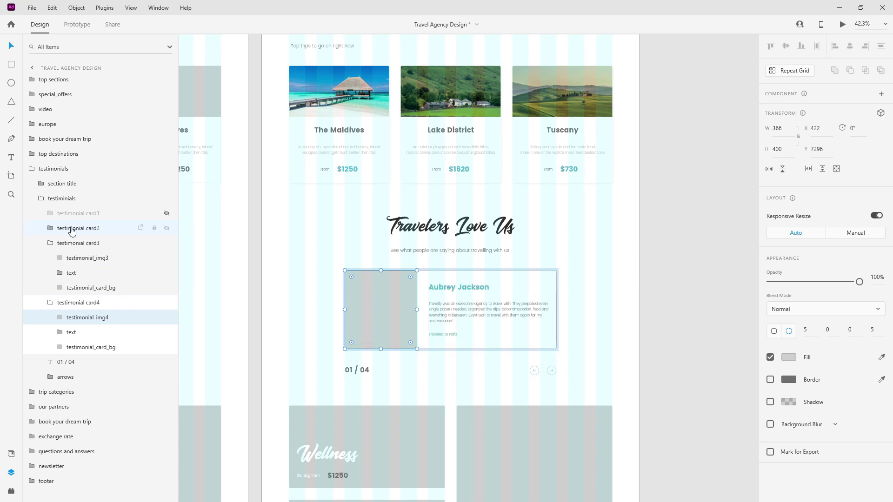
click(43, 231)
click(43, 229)
click(81, 243)
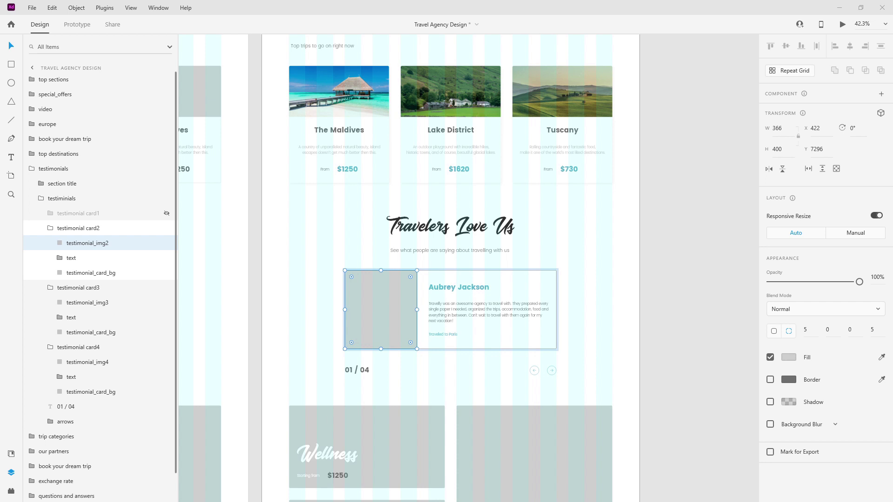
drag(408, 294, 406, 294)
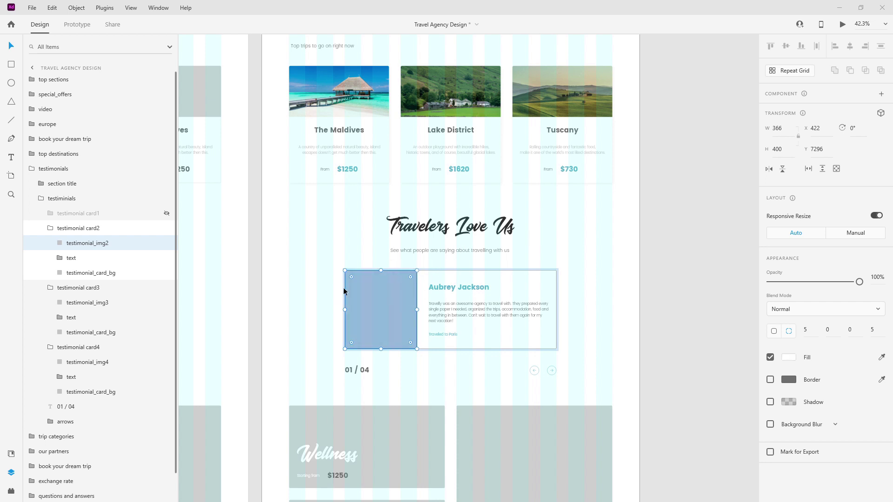
Hide card2 again and fill testimonial_img3 with a young man's portrait.
click(51, 228)
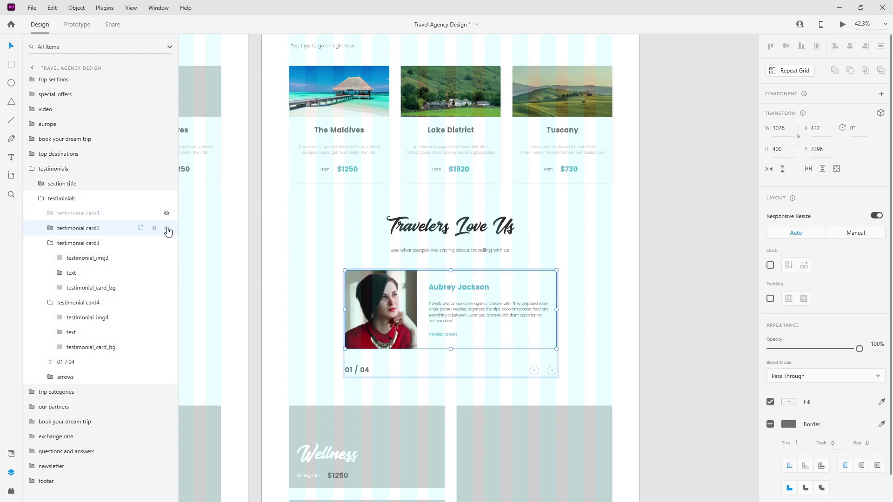
click(166, 228)
click(67, 258)
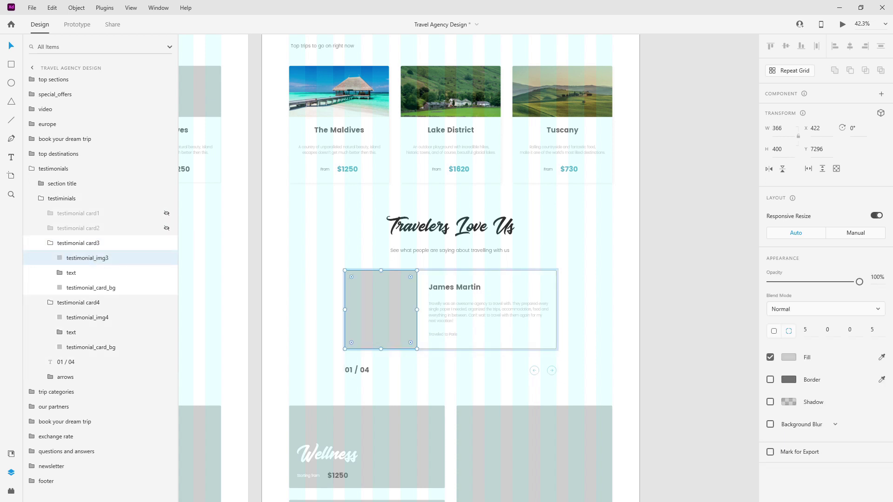
drag(274, 270, 367, 307)
click(99, 244)
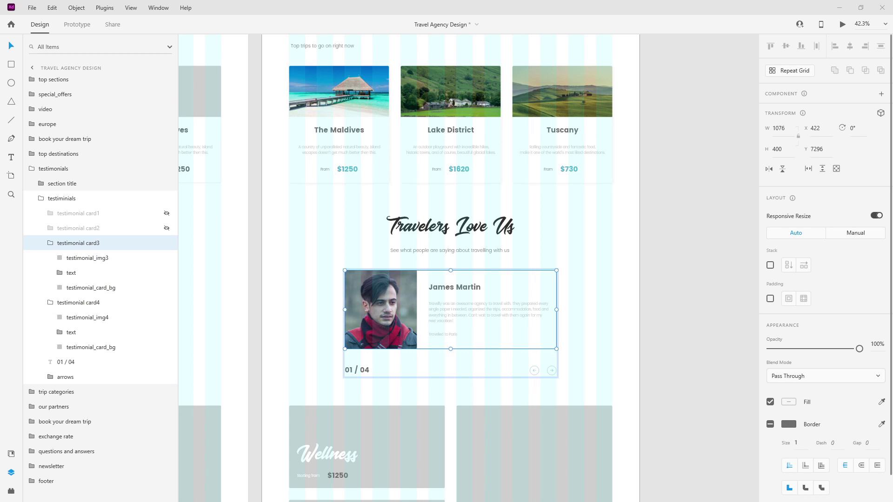
double_click(452, 288)
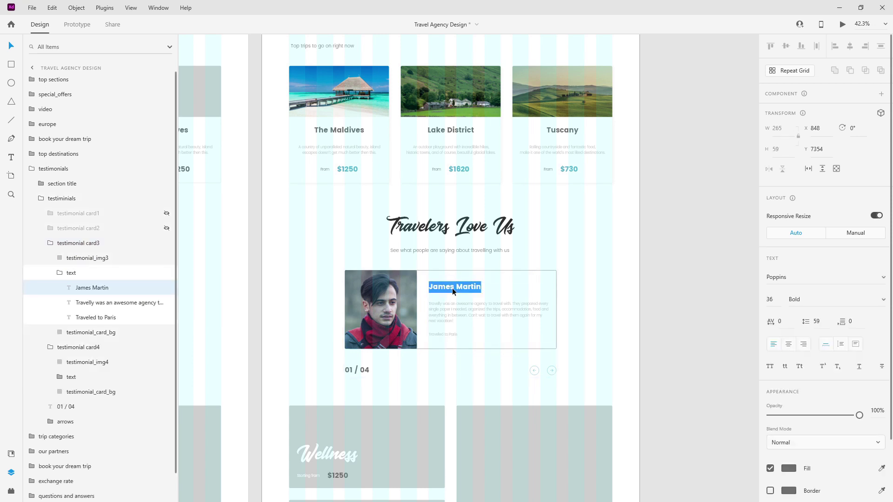
key(Escape)
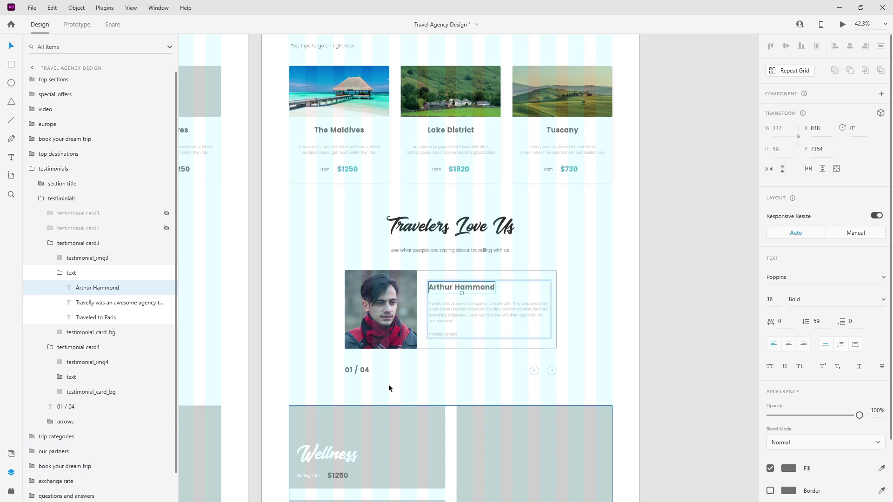
scroll(525, 324, up, 5)
double_click(375, 346)
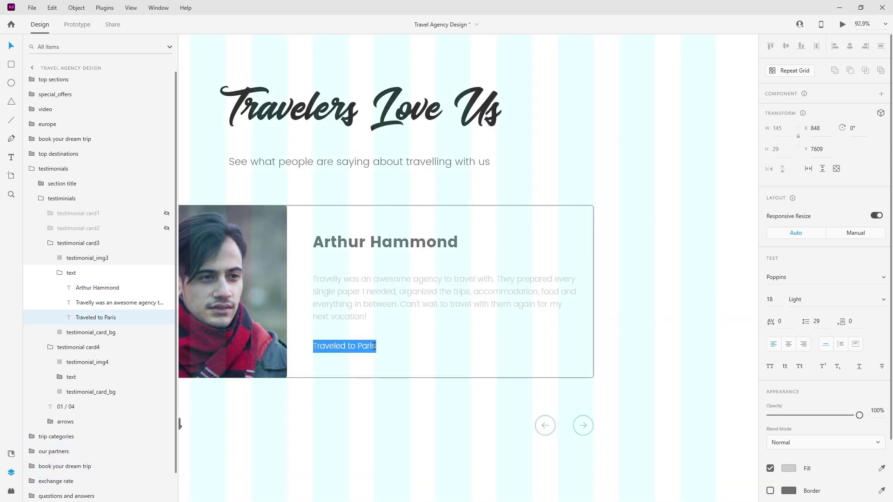
click(370, 347)
double_click(365, 346)
text(Bali)
key(Escape)
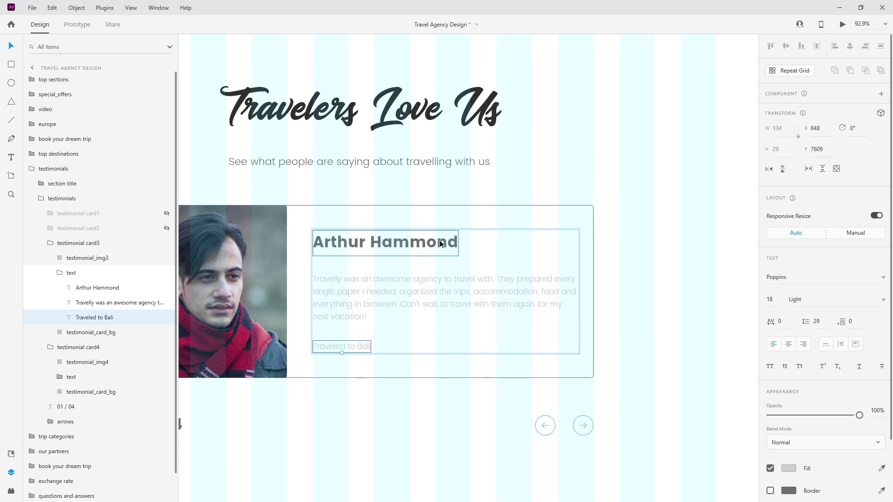
click(448, 242)
click(11, 454)
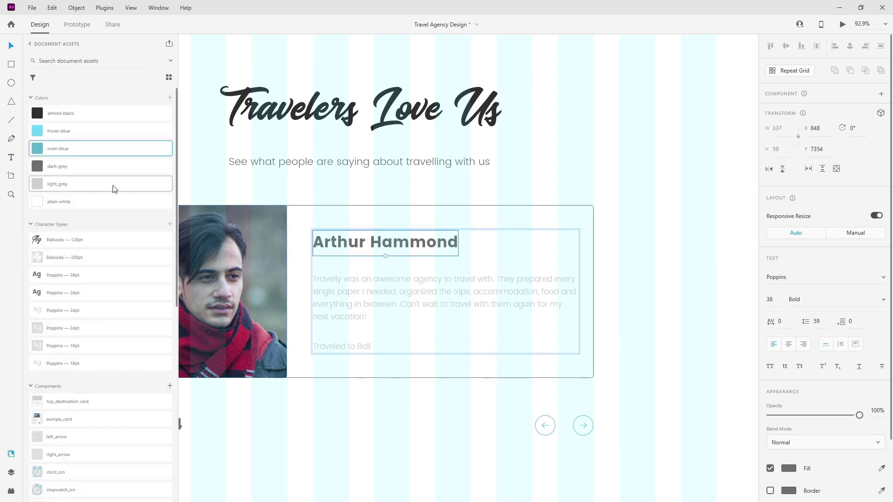
click(106, 149)
click(339, 281)
click(93, 166)
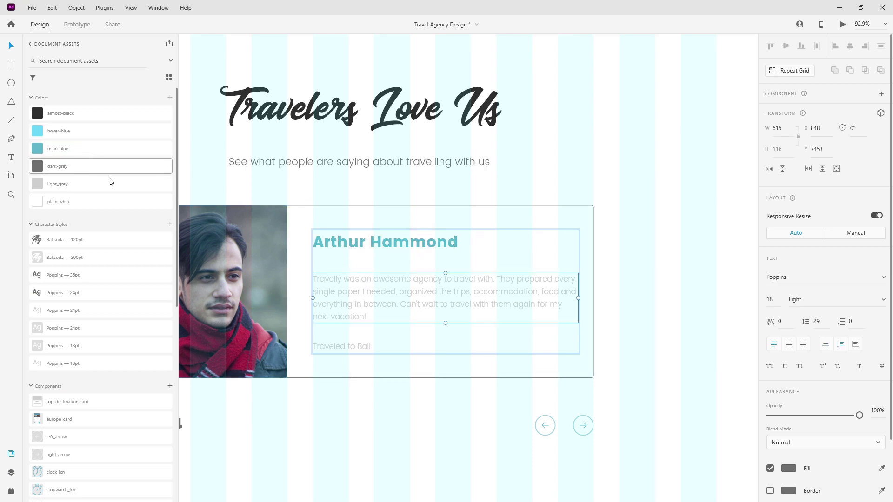
click(368, 349)
click(102, 149)
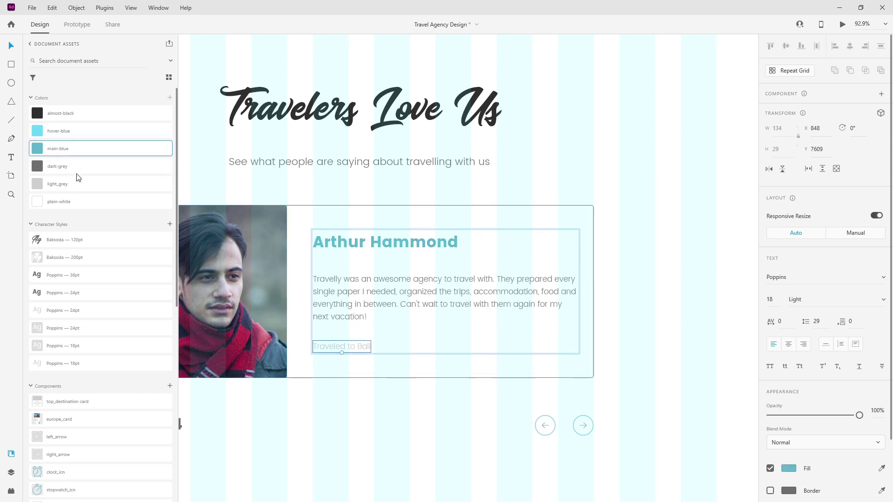
click(11, 472)
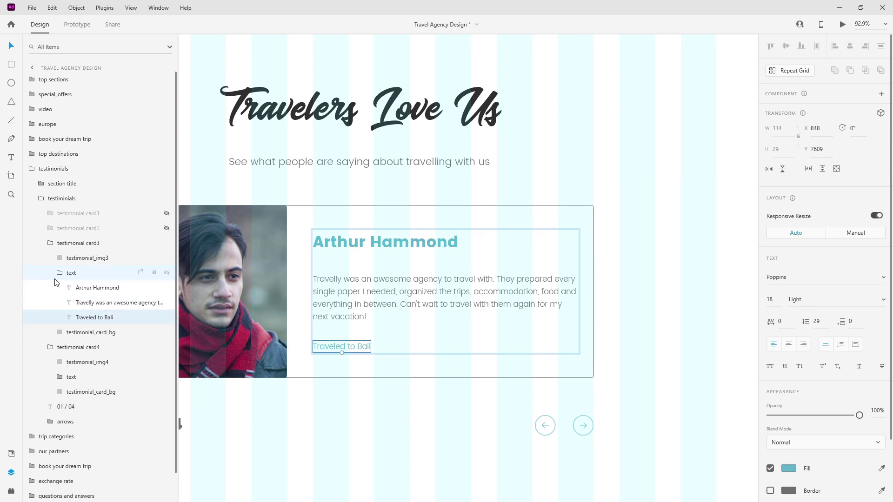
click(53, 272)
click(50, 243)
click(166, 243)
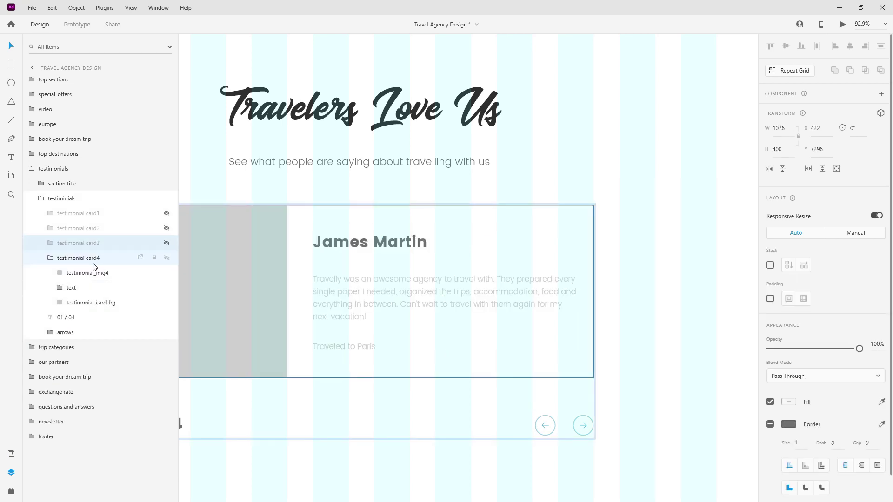
Place a woman's portrait in the fourth card's testimonial_img4 placeholder.
click(91, 259)
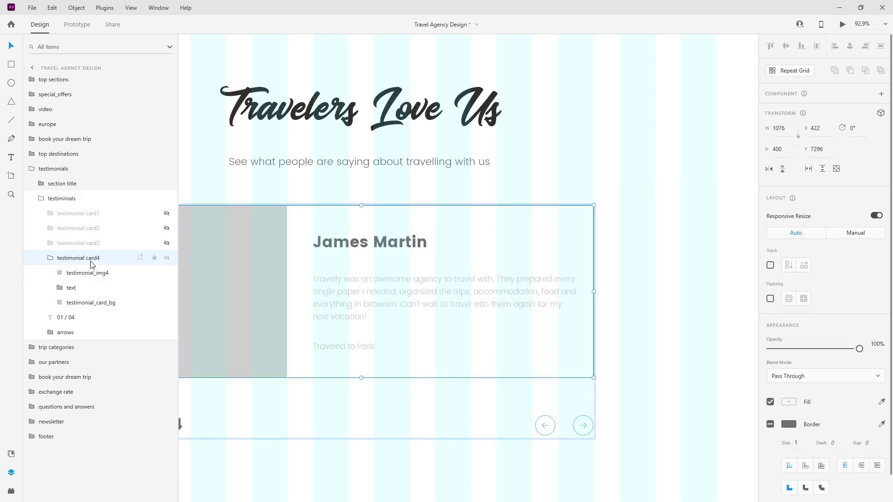
click(87, 272)
scroll(530, 255, down, 3)
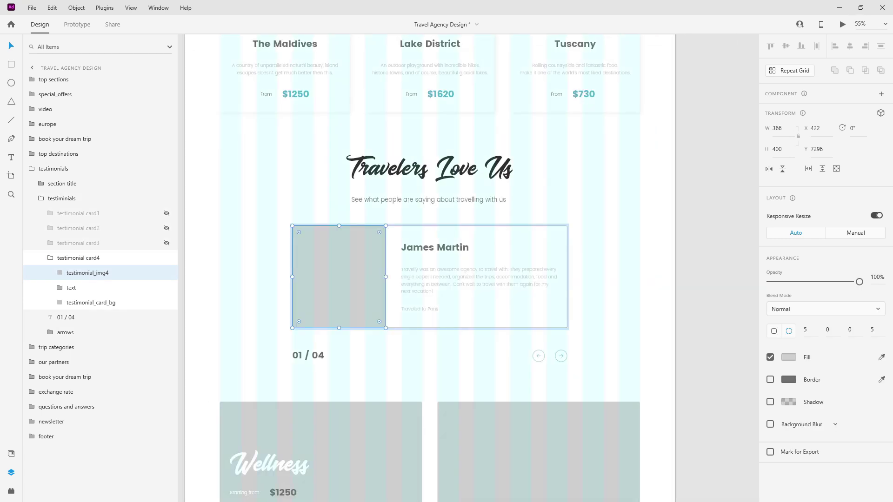
drag(370, 272, 368, 264)
scroll(405, 246, up, 1)
double_click(453, 247)
double_click(453, 244)
key(ctrl+a)
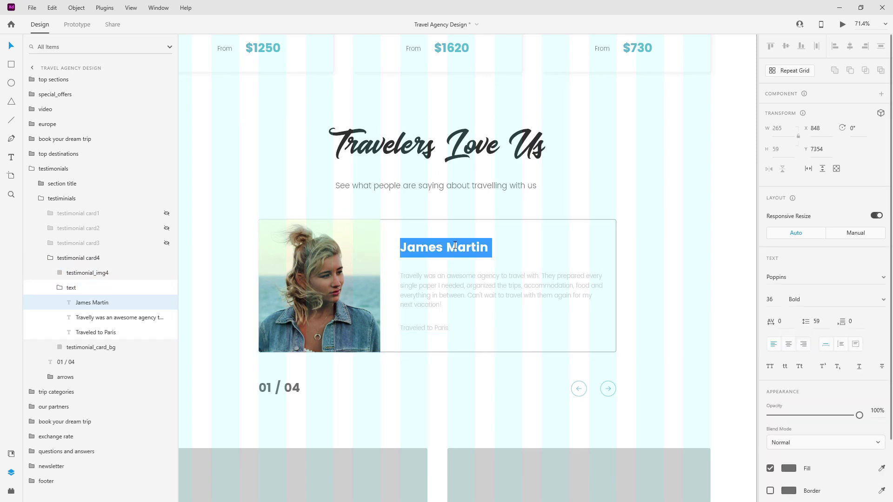
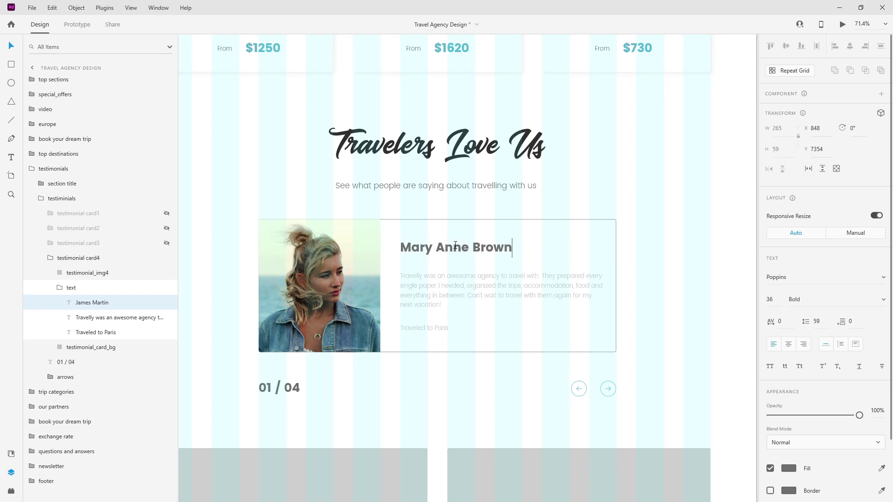
click(450, 251)
click(433, 326)
double_click(432, 327)
drag(433, 328, 537, 333)
text(Tokyo)
key(Escape)
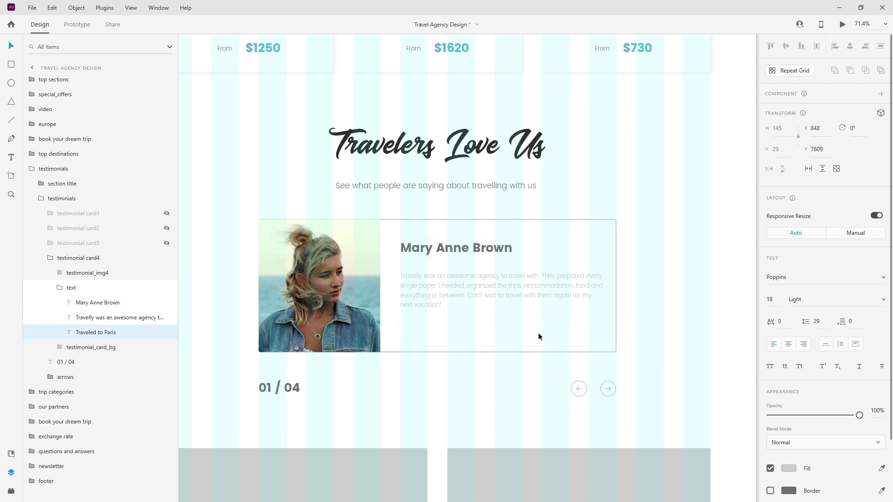
click(510, 252)
click(11, 454)
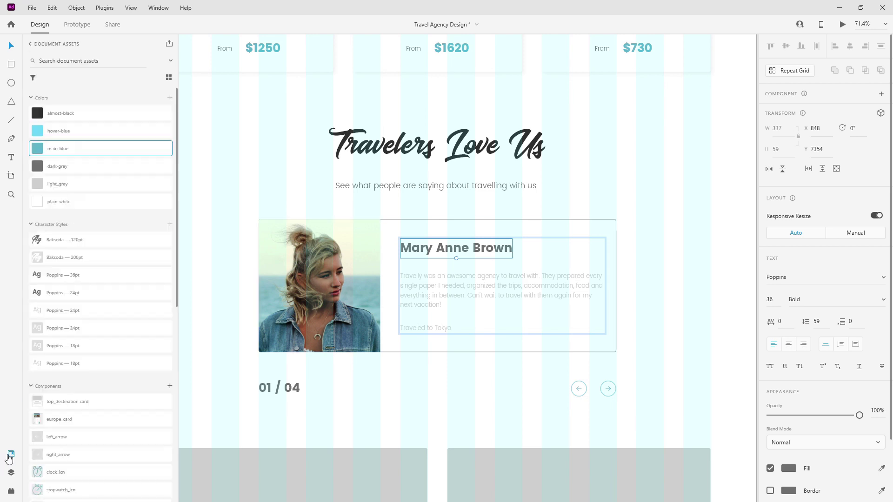
click(64, 150)
click(409, 281)
click(52, 170)
click(425, 328)
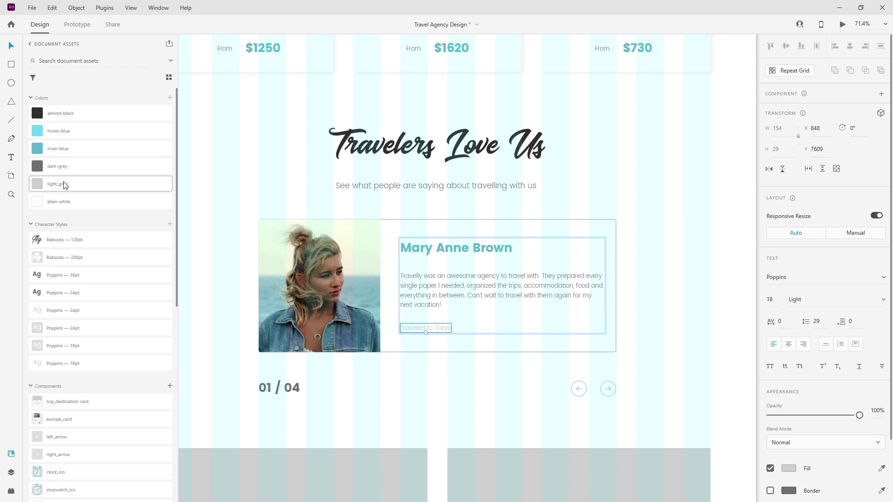
click(74, 149)
Unhide testimonial cards 3, 2 and 1 and collapse the testimonials group.
click(16, 472)
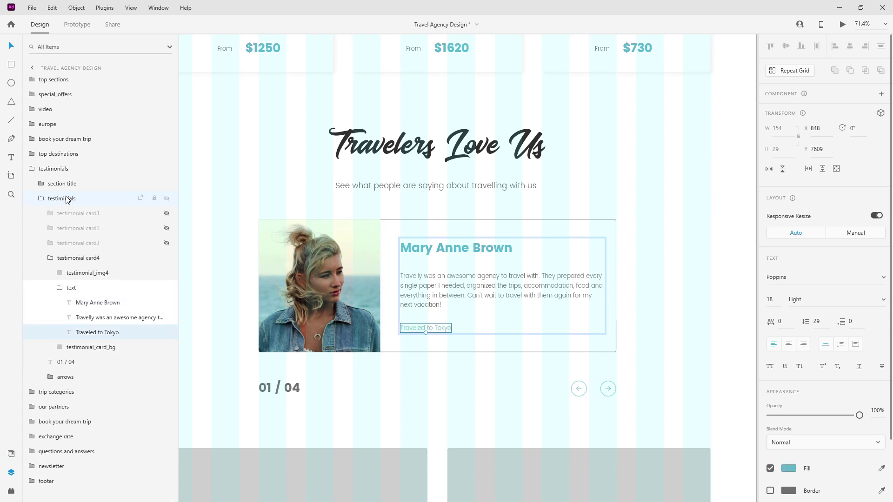
click(54, 259)
click(50, 257)
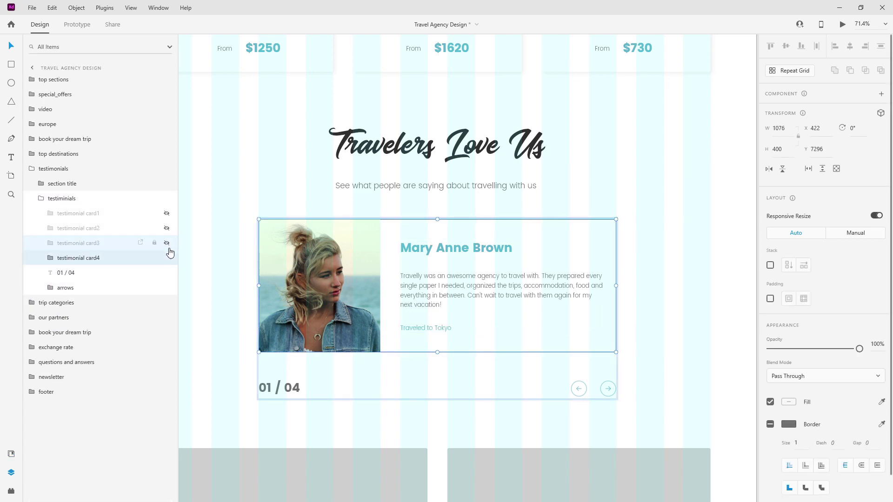
click(167, 243)
click(166, 227)
click(166, 213)
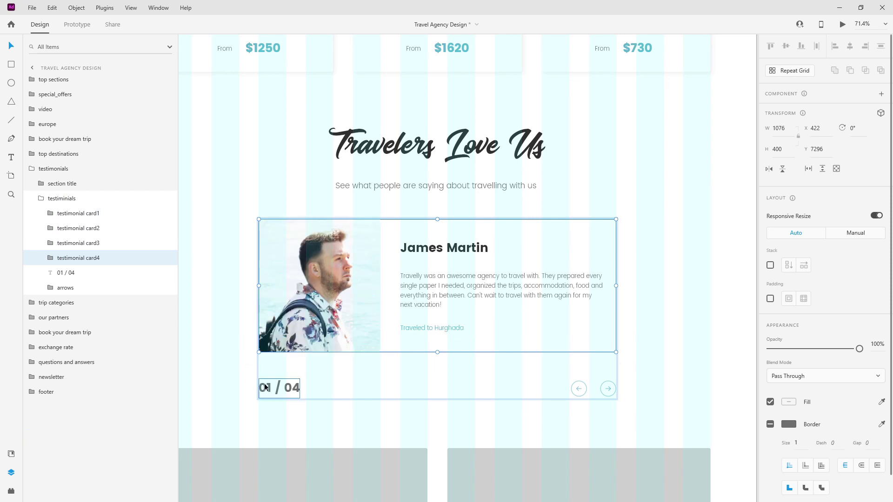
click(44, 199)
click(41, 198)
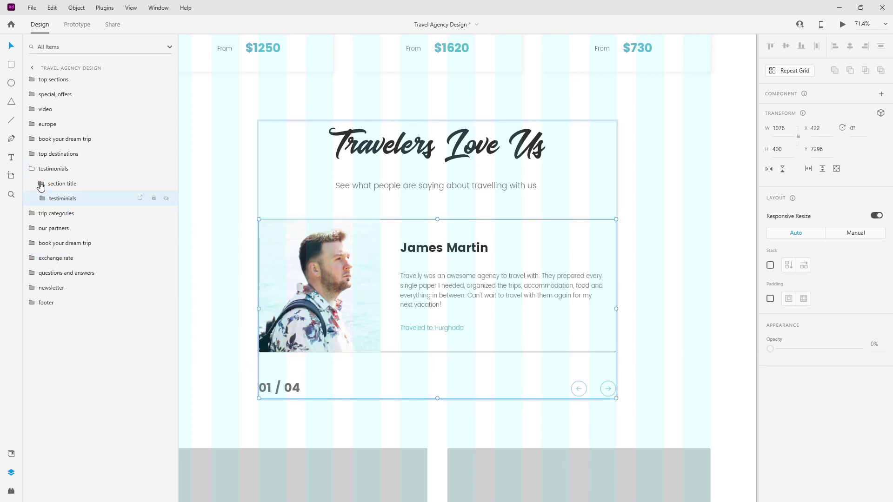
click(36, 171)
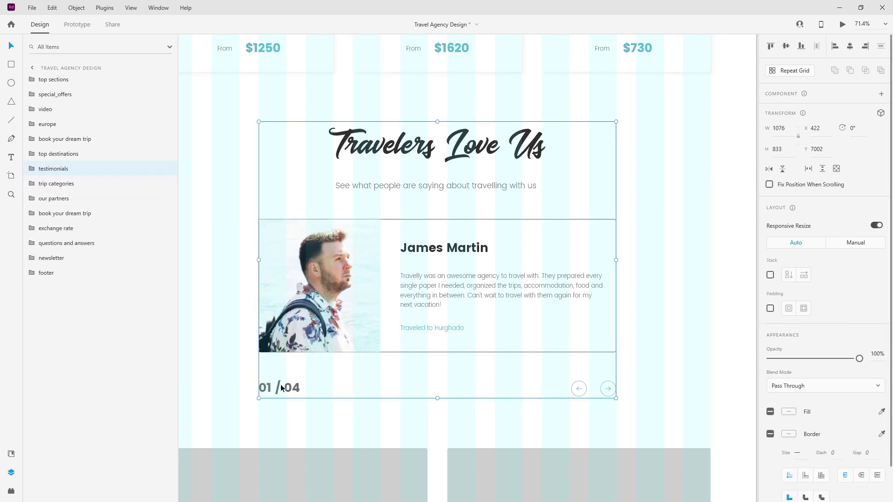
scroll(558, 251, down, 5)
scroll(556, 255, down, 5)
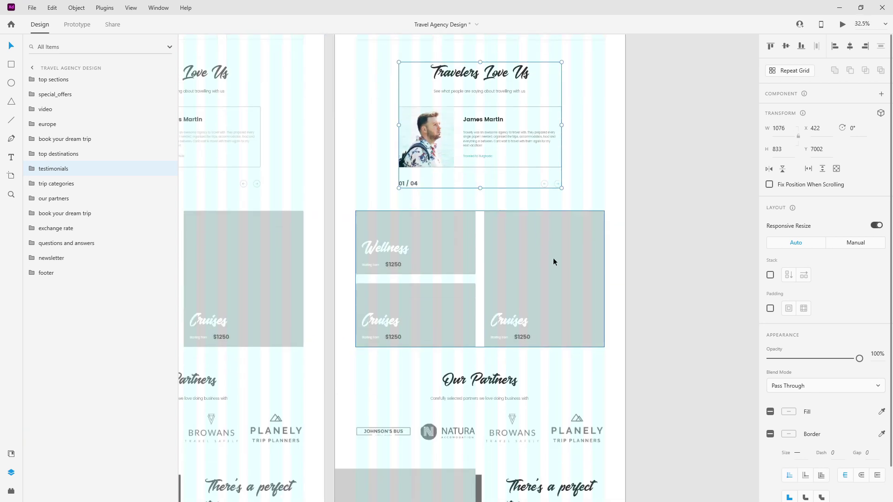
click(456, 237)
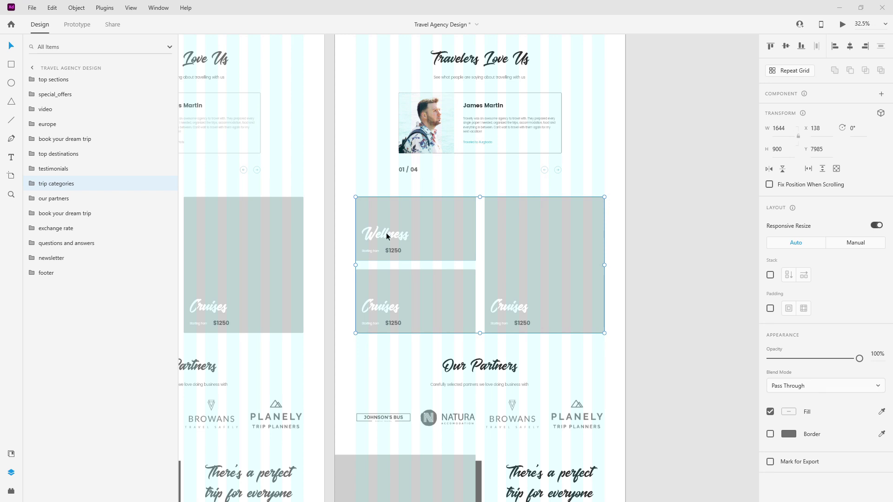
Duplicate the Wellness card's image rectangle and name the copy wellness_img_color_overlay.
click(32, 184)
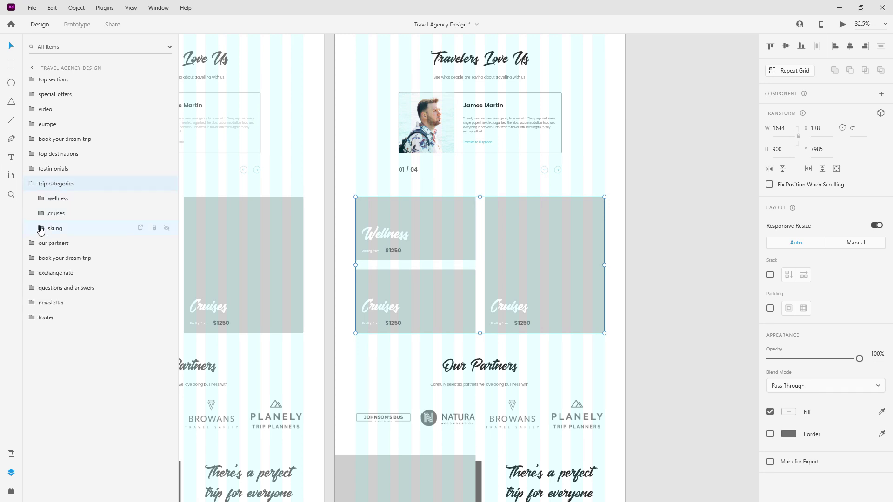
click(40, 228)
click(40, 214)
click(40, 200)
click(68, 244)
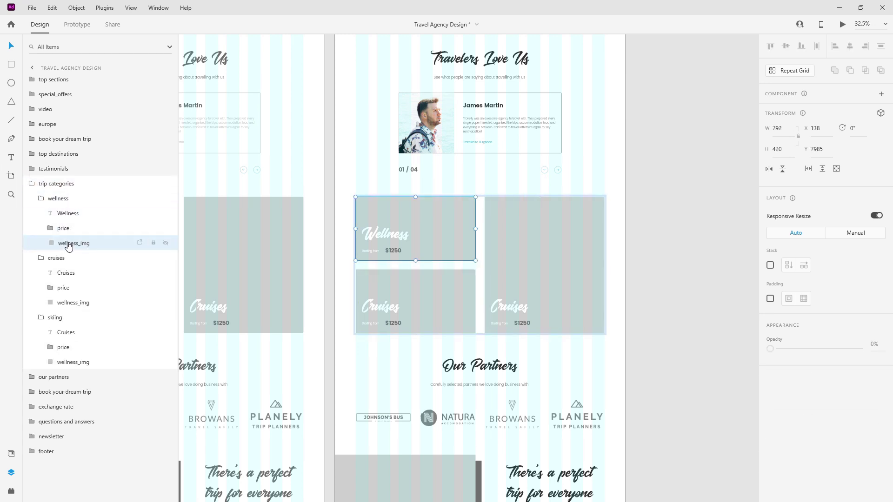
key(ctrl+d)
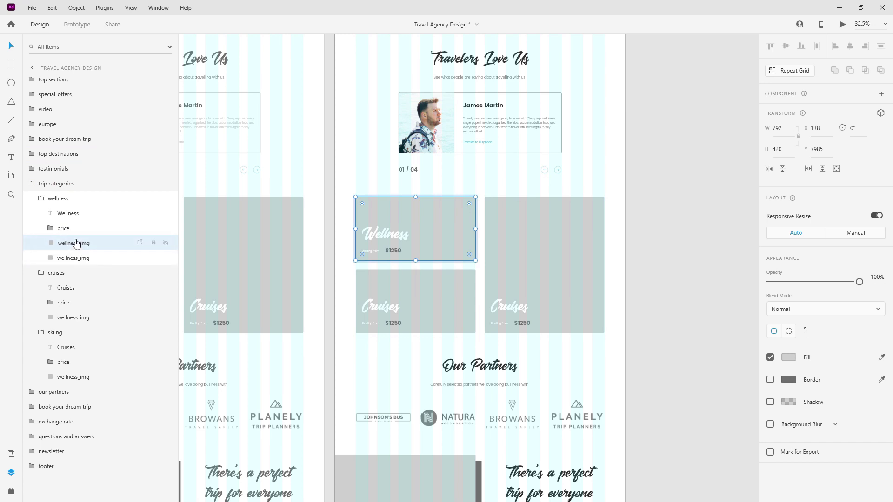
double_click(77, 244)
key(Right)
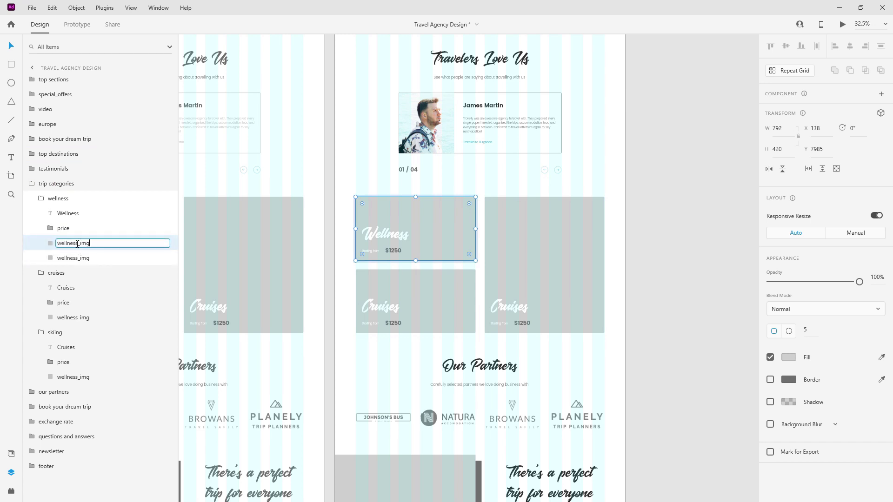
text(_color_overlay)
key(Return)
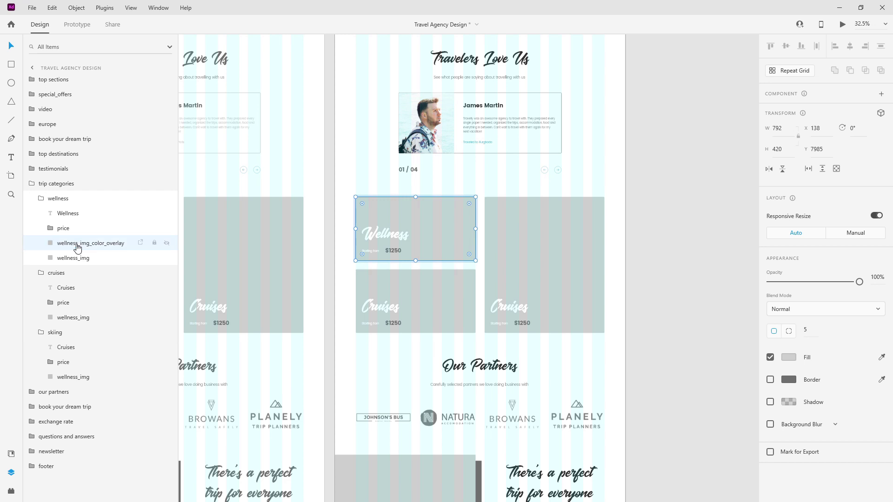
Rename the Cruises image layer cruises_img, then duplicate it as cruises_img_color_overlay.
click(69, 320)
double_click(70, 320)
key(Home)
key(shift+Right)
key(shift+Right)
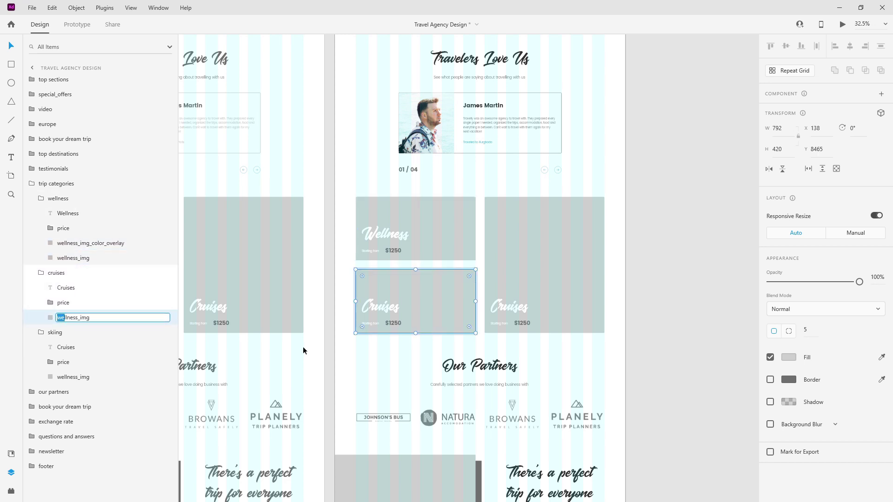
text(cruises)
key(Return)
key(ctrl+d)
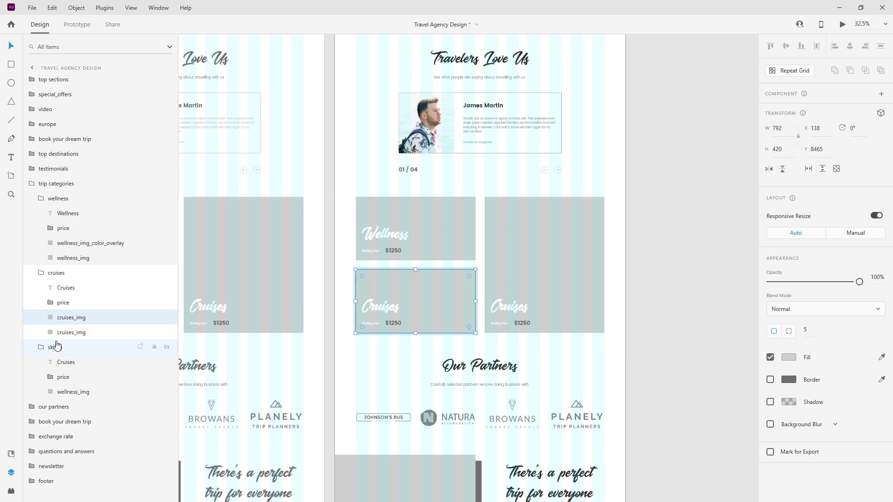
double_click(66, 318)
key(End)
text(_color_overlay)
key(Return)
Name the skiing image layer skiing_img_color_overlay and duplicate it as skiing_img.
double_click(68, 391)
double_click(71, 392)
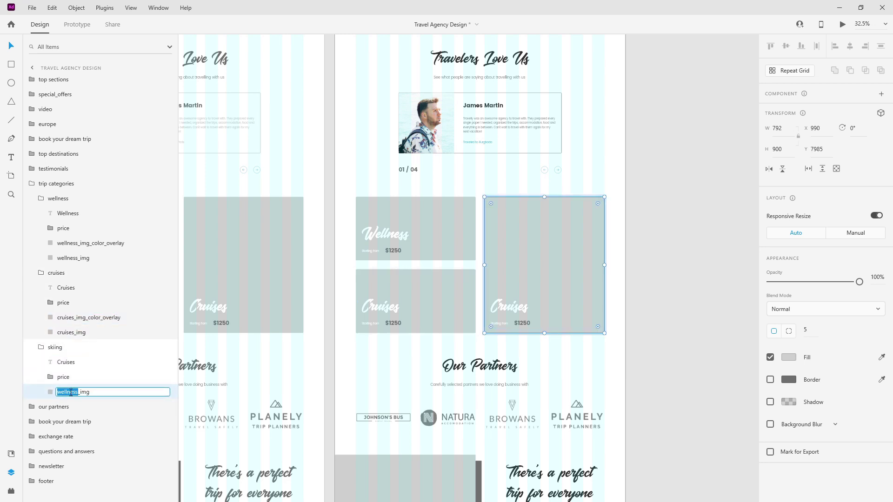
text(skiing_img_color_overlay)
key(Return)
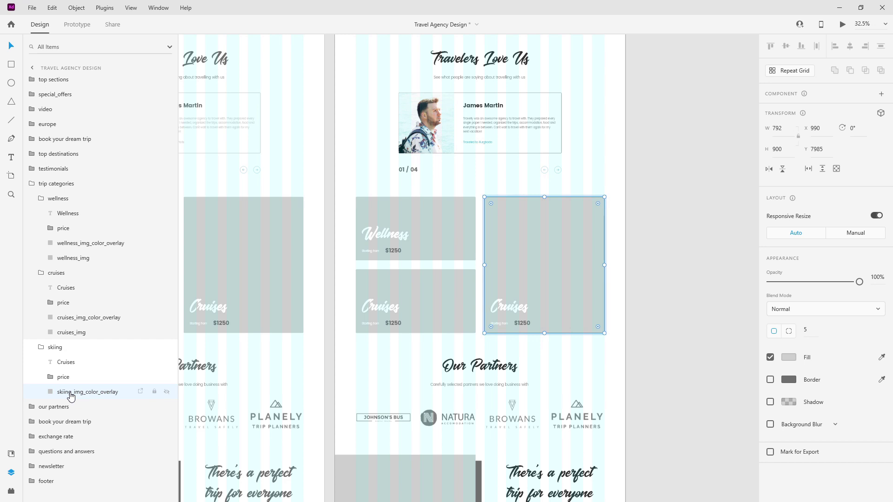
key(ctrl+d)
double_click(80, 408)
key(End)
key(BackSpace)
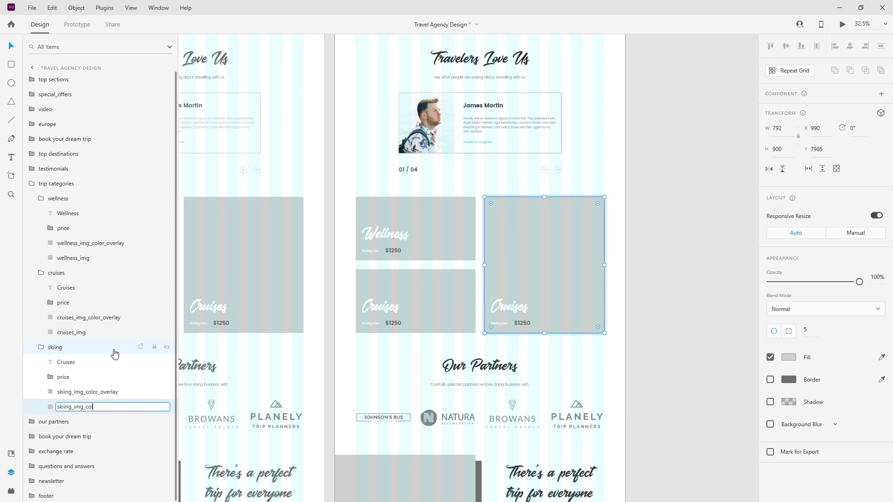
key(Return)
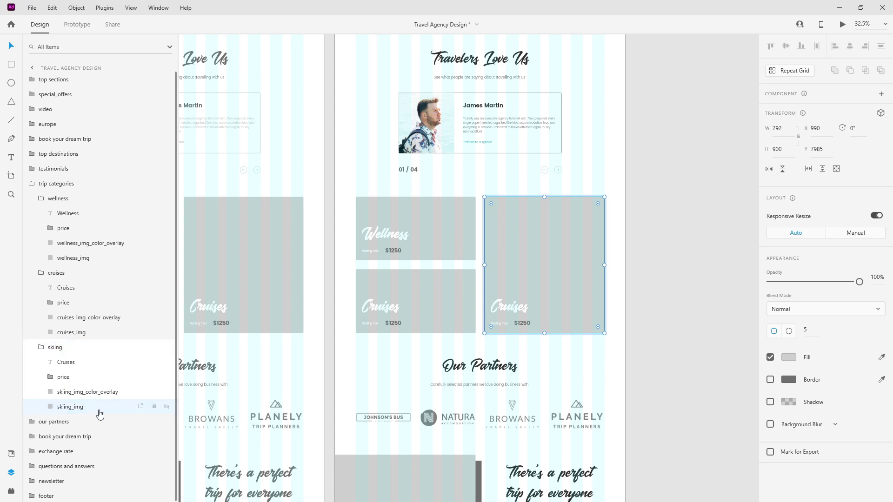
ctrl+click(103, 318)
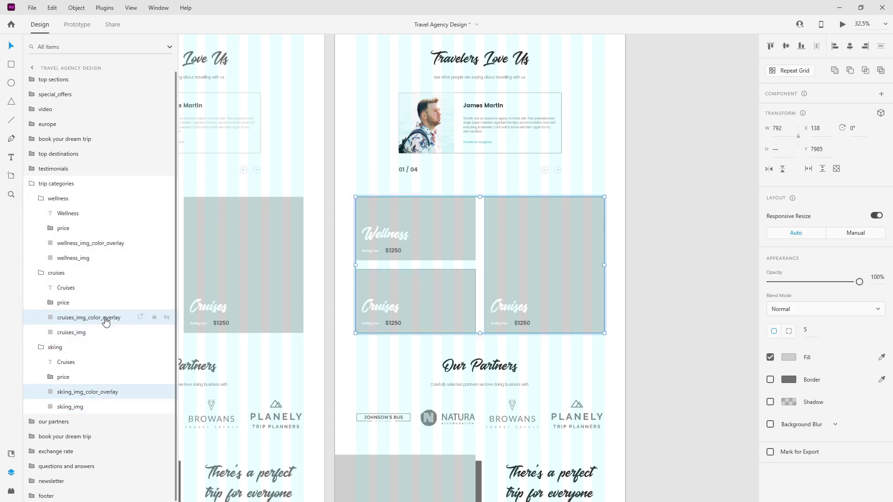
Fill the three selected overlays with almost-black at 70% opacity.
ctrl+click(109, 243)
click(11, 453)
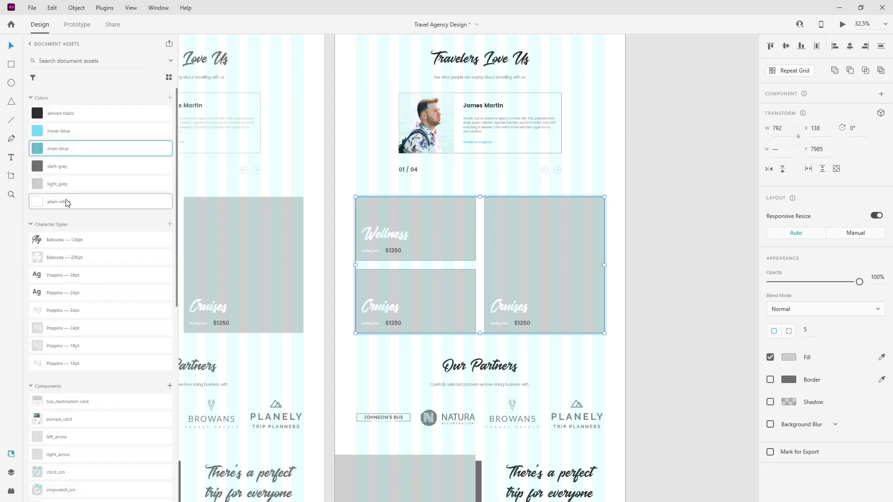
click(75, 121)
key(7)
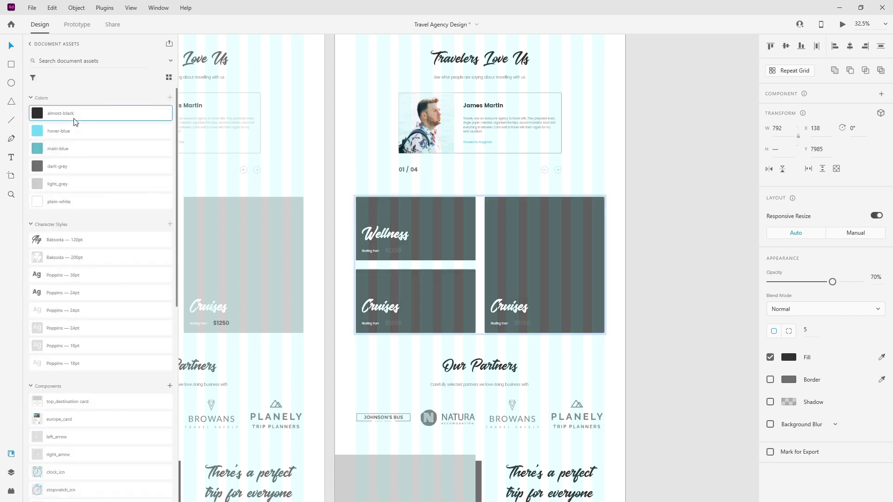
Hide the wellness, cruises and skiing overlay layers.
click(11, 472)
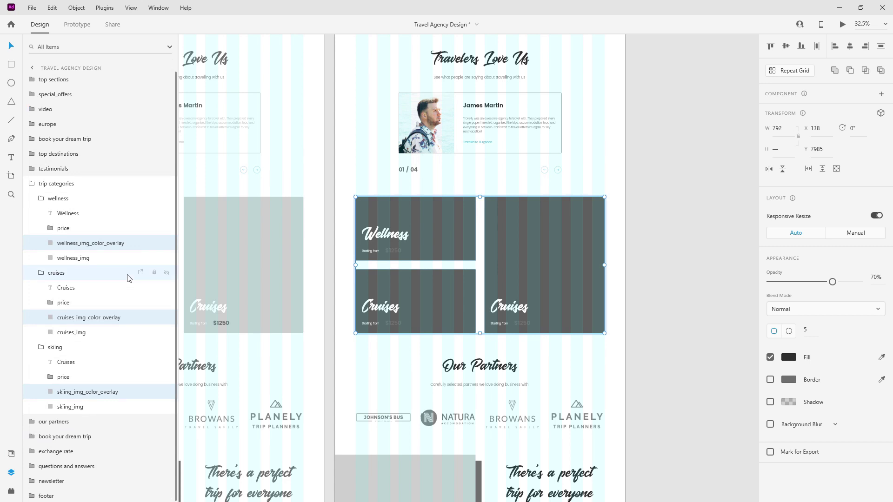
click(167, 243)
click(166, 317)
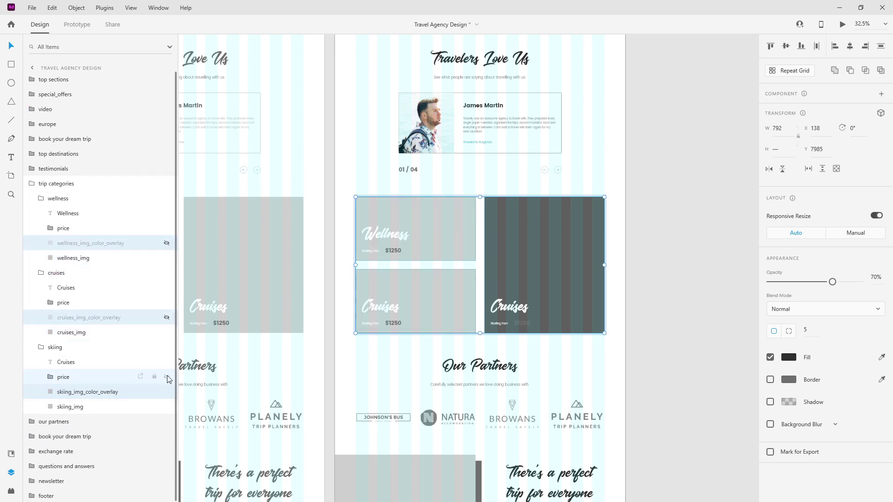
click(166, 392)
click(74, 259)
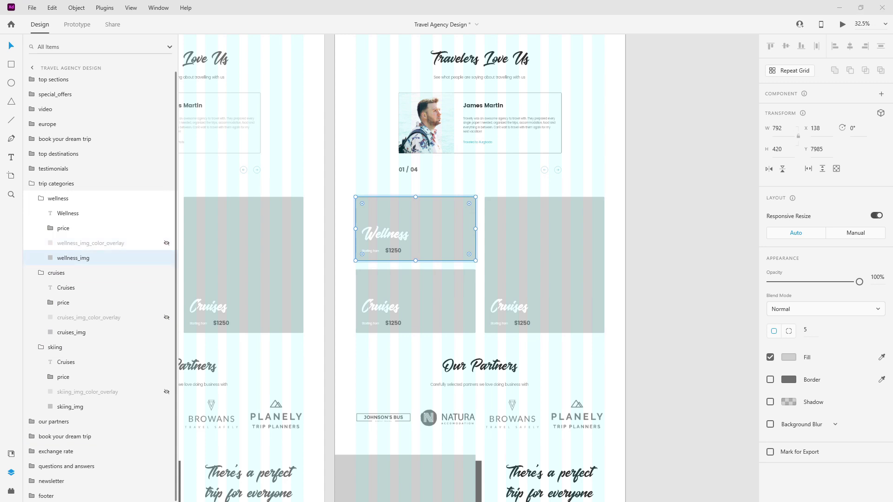
Drop a massage photo, a cruise-ship photo and a skiing photo into the three card images.
drag(588, 234, 414, 216)
click(440, 288)
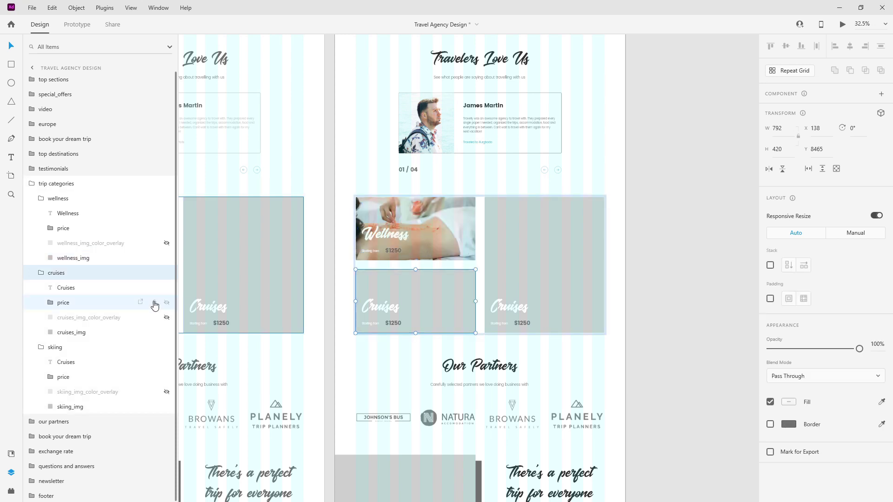
click(96, 333)
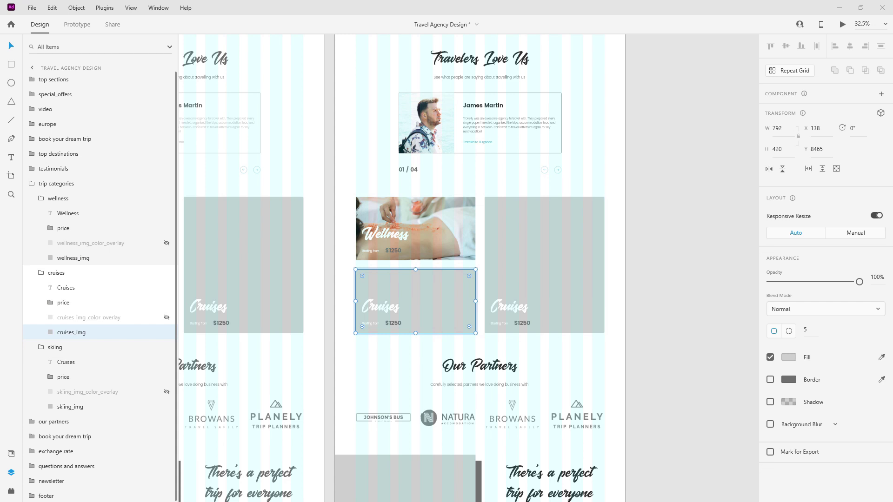
drag(553, 205, 433, 279)
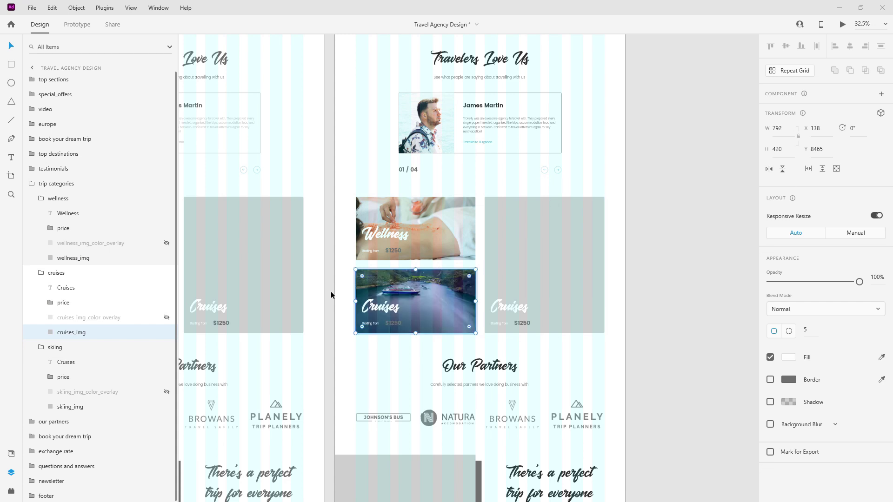
click(100, 406)
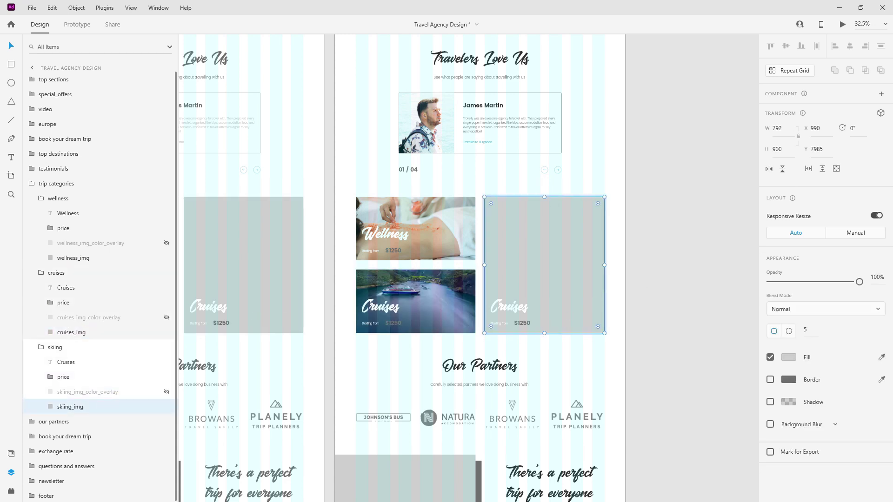
drag(509, 226, 494, 236)
Unhide the skiing, Cruises and Wellness dark overlays.
click(166, 392)
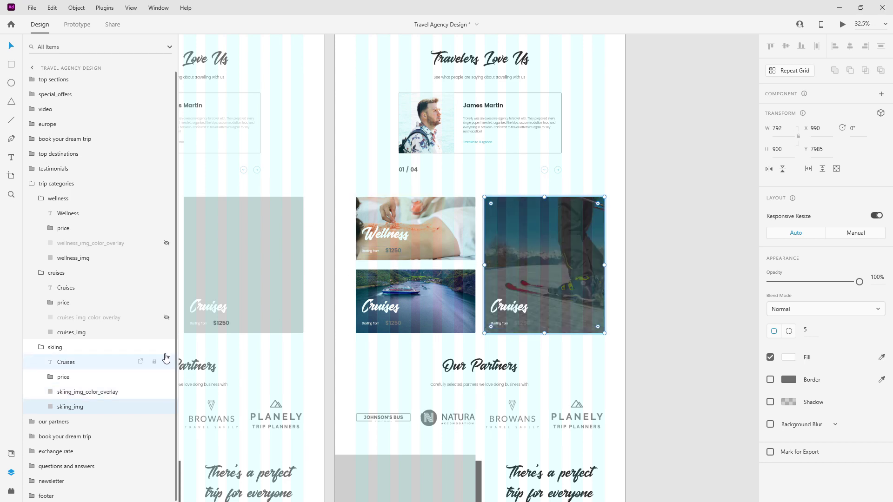
click(167, 318)
click(167, 243)
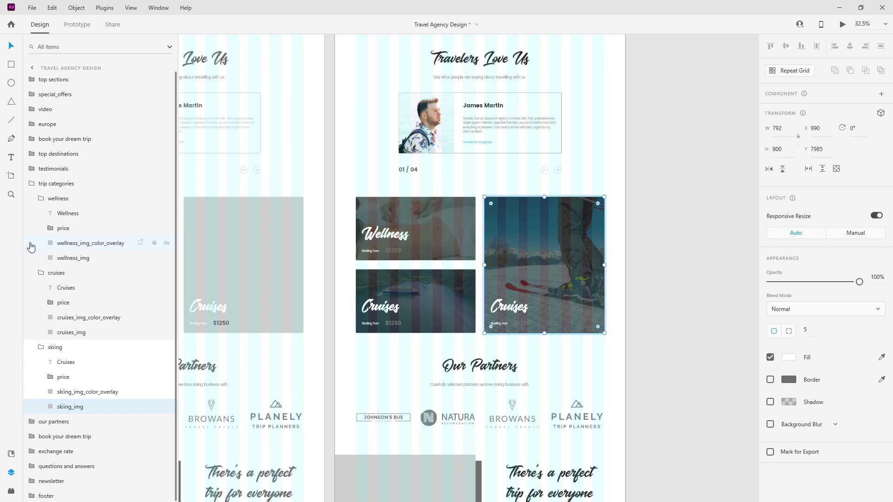
Add a black shadow with blur 10 to the Wellness card photo and adjust its opacity.
click(72, 258)
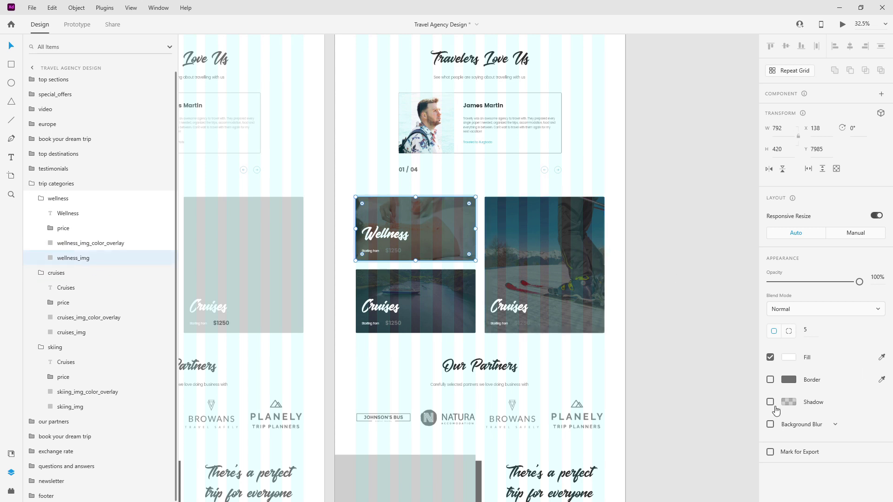
click(792, 403)
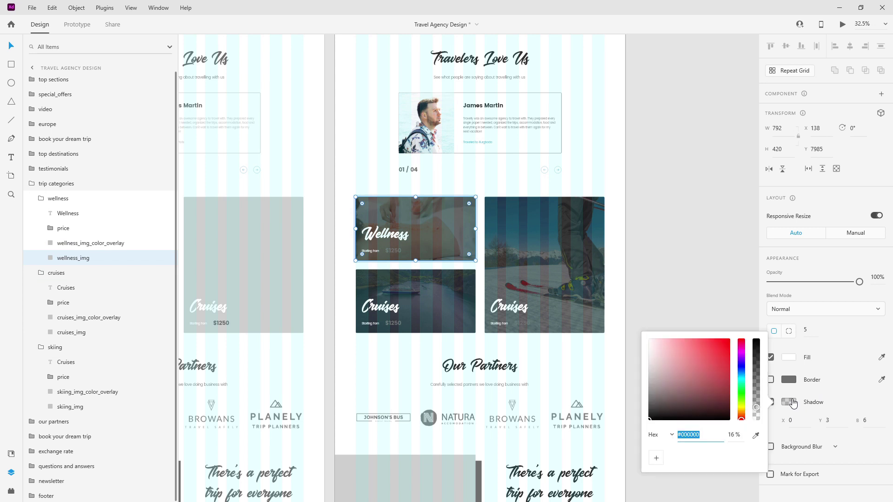
click(737, 433)
click(799, 420)
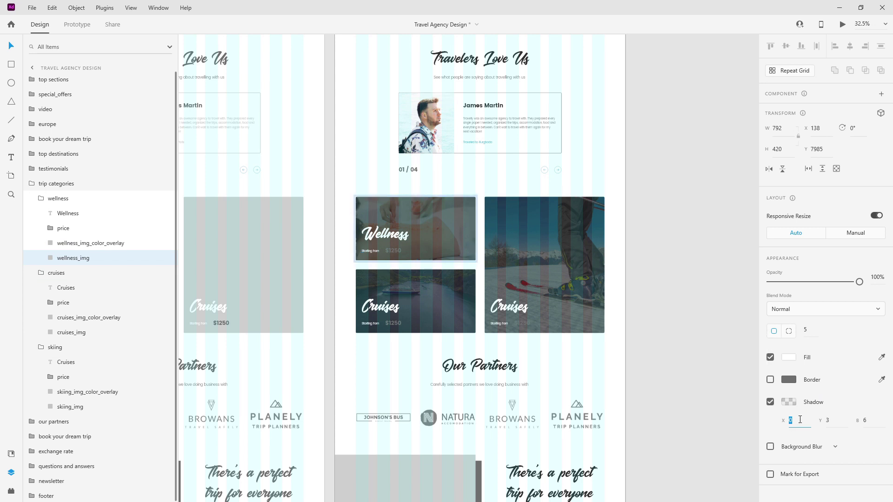
text(10)
key(Return)
Give the Cruises and skiing photos a shadow with X offset 5 at 5% opacity.
click(92, 333)
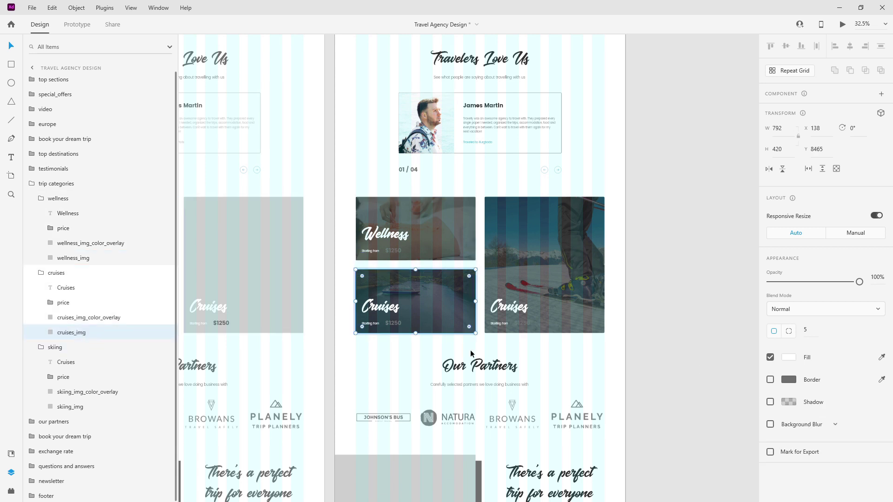
ctrl+click(106, 407)
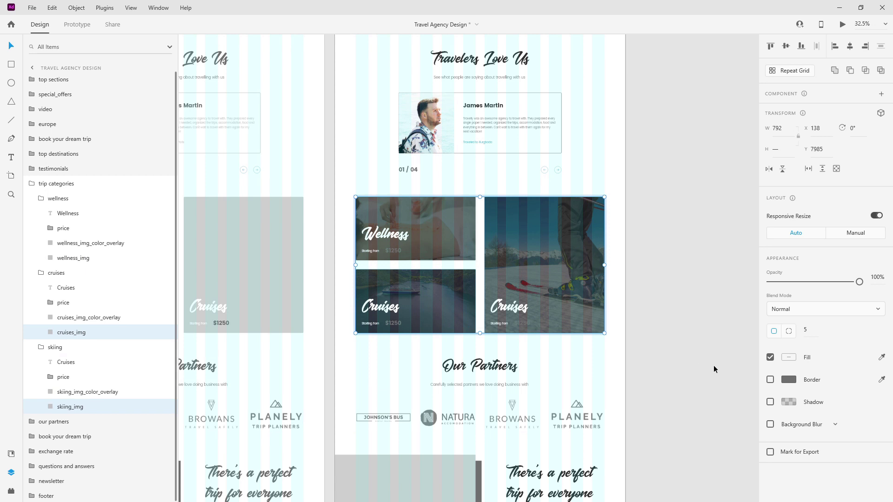
click(770, 402)
click(803, 421)
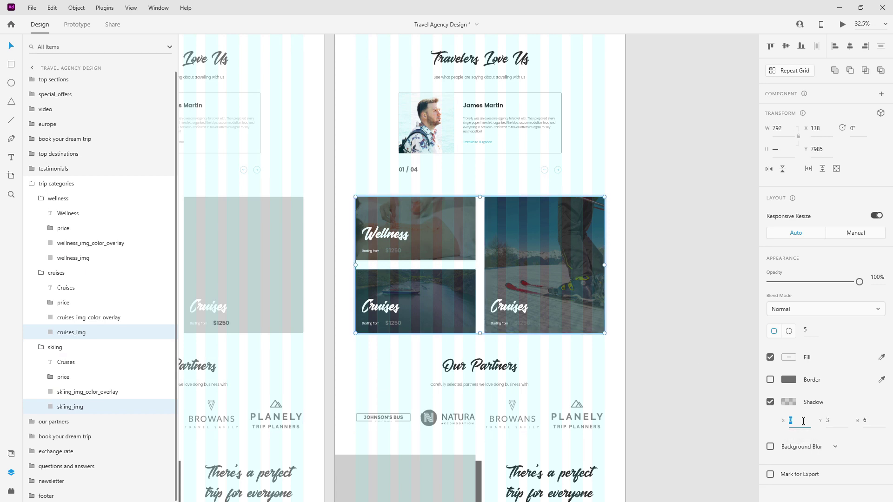
text(5)
key(Tab)
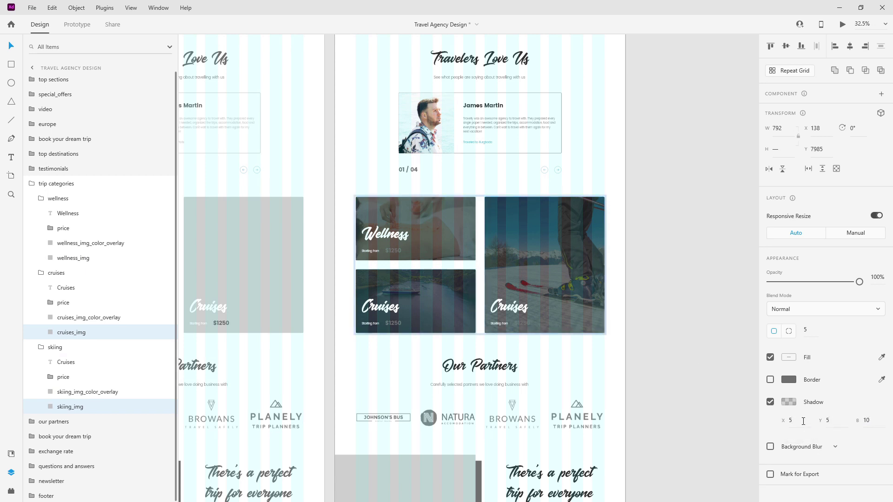
click(790, 402)
click(740, 435)
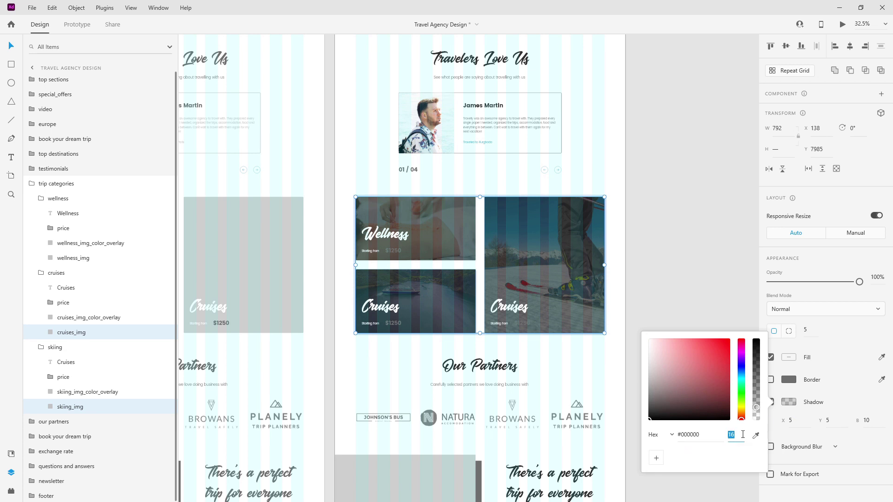
text(5)
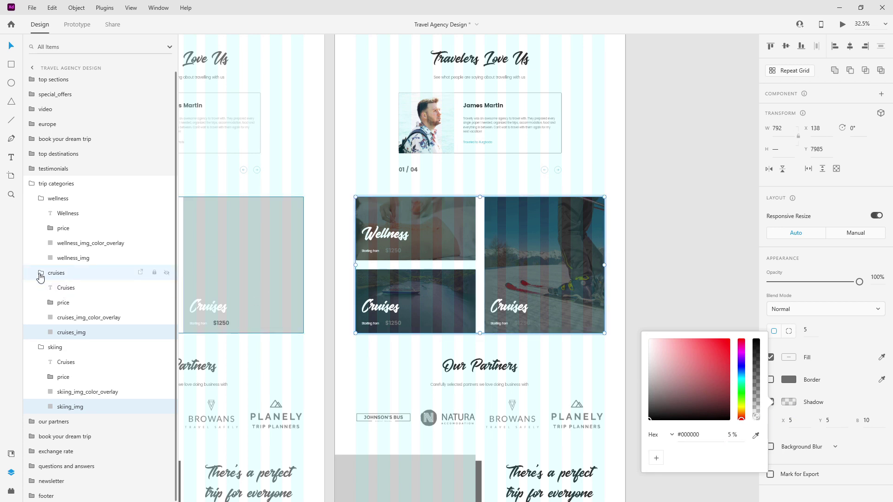
Collapse the cruises, skiing and wellness groups in Layers.
click(42, 274)
click(49, 289)
click(42, 288)
click(41, 199)
Colour the Wellness card's $1250 price text main-blue.
click(32, 184)
scroll(508, 205, down, 1)
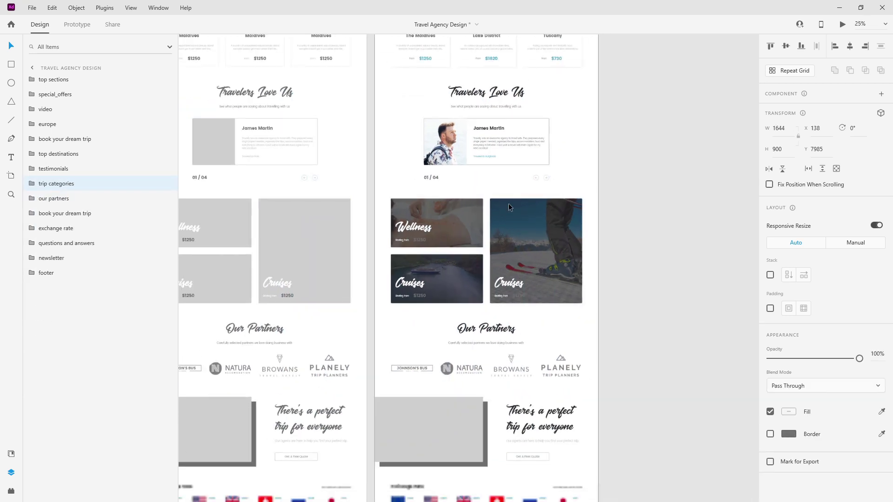
scroll(509, 205, down, 3)
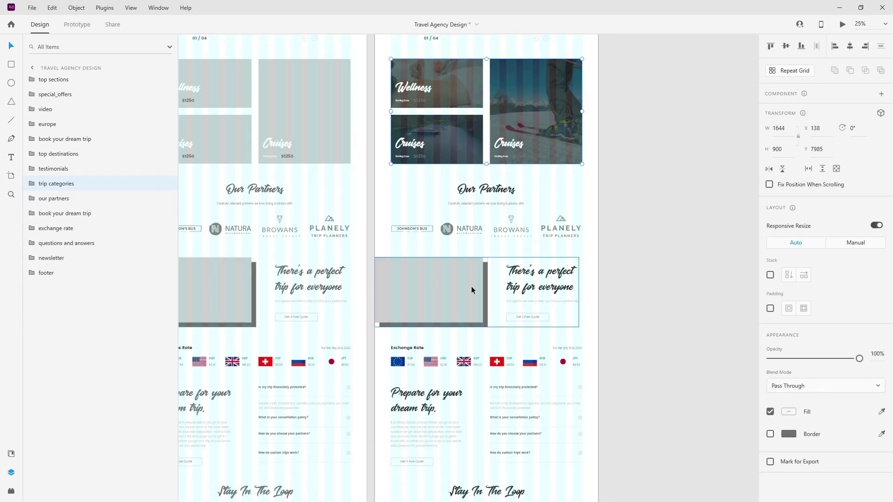
scroll(462, 66, up, 5)
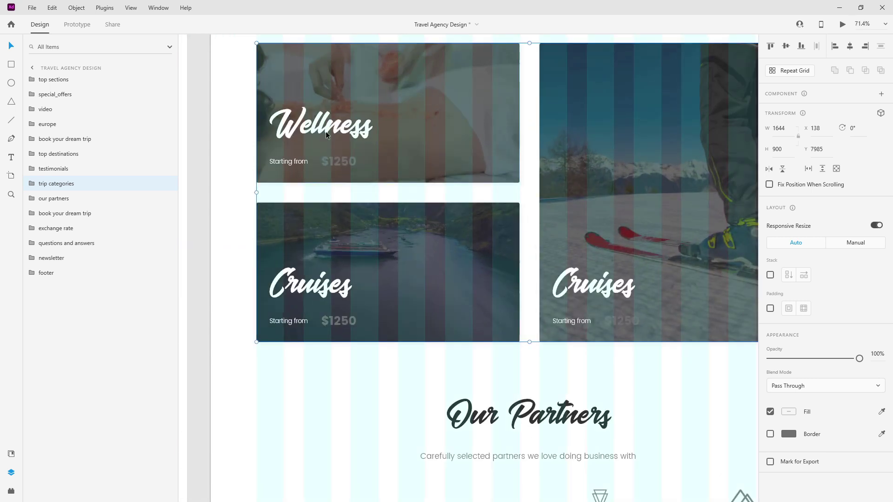
ctrl+click(348, 165)
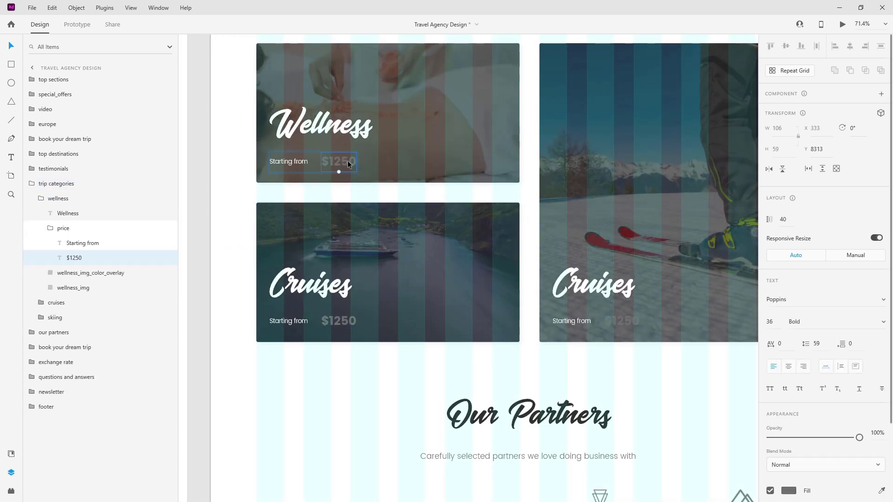
click(40, 319)
click(41, 304)
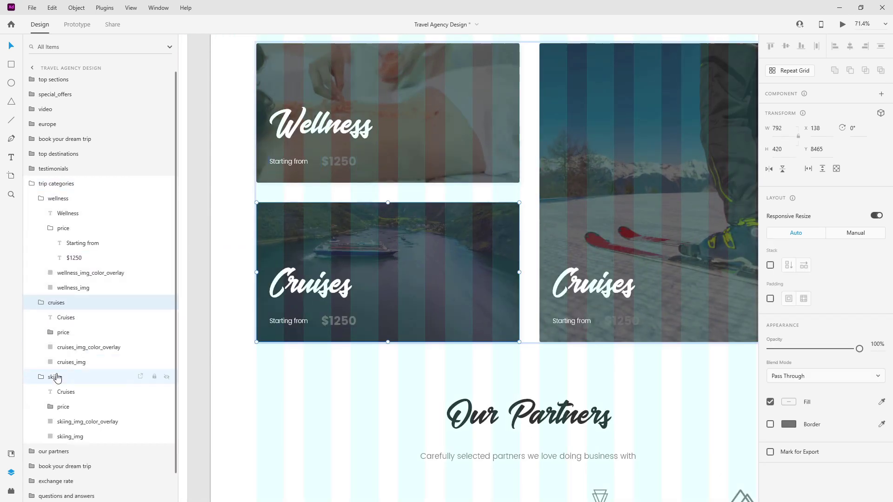
click(50, 406)
click(51, 332)
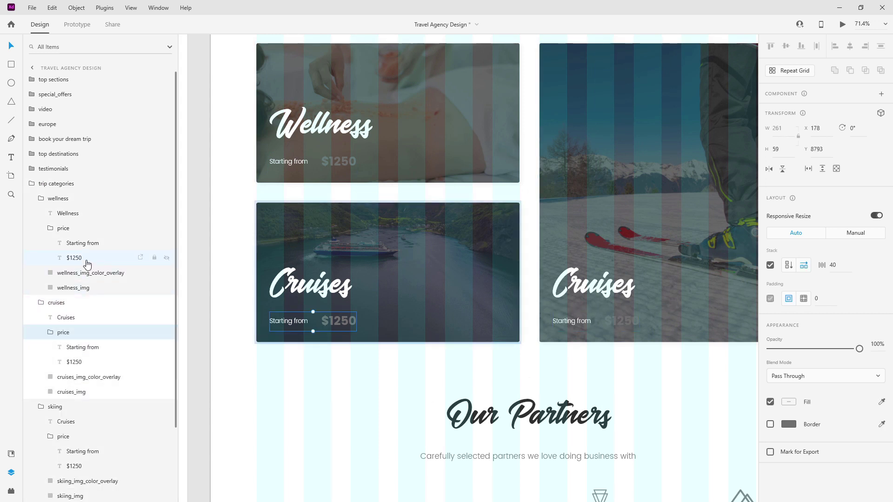
click(87, 262)
ctrl+click(77, 362)
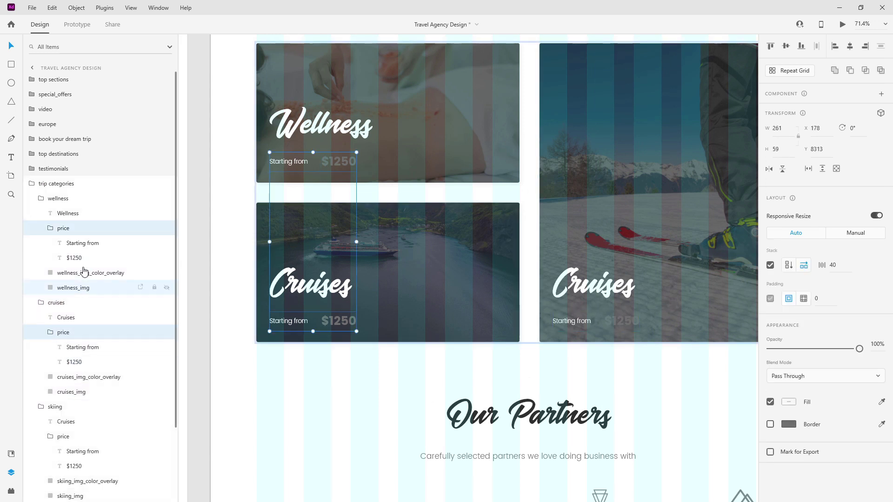
click(82, 258)
click(11, 453)
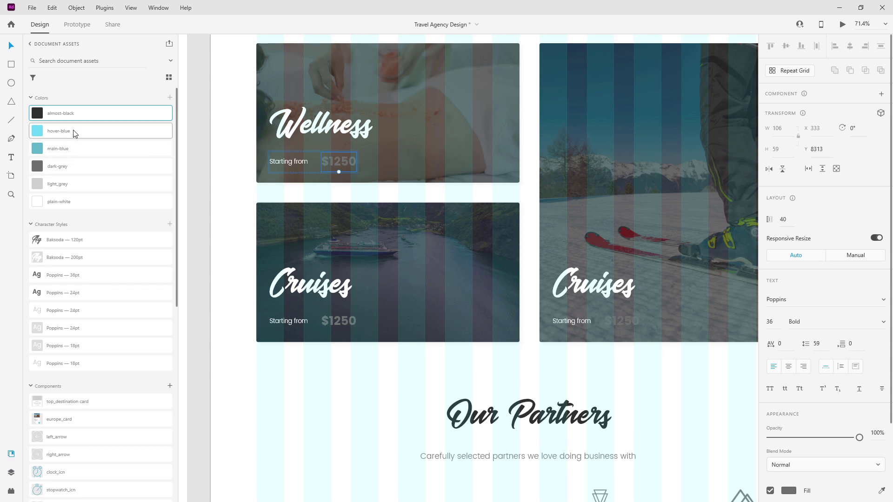
click(83, 149)
Colour the Cruises and skiing cards' $1250 prices main-blue.
click(337, 320)
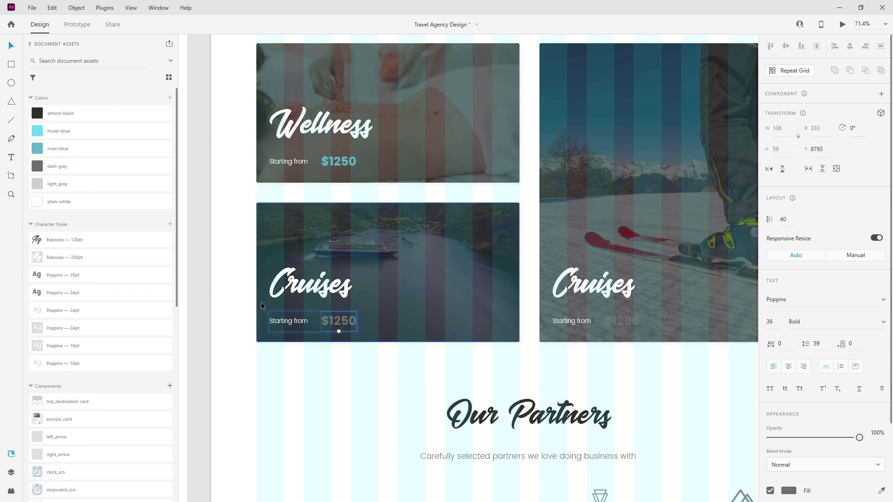
click(101, 147)
click(623, 320)
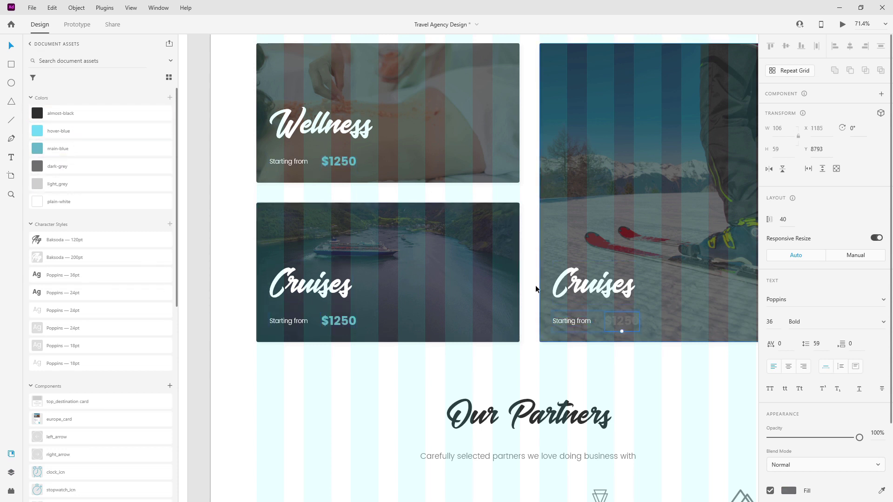
click(87, 148)
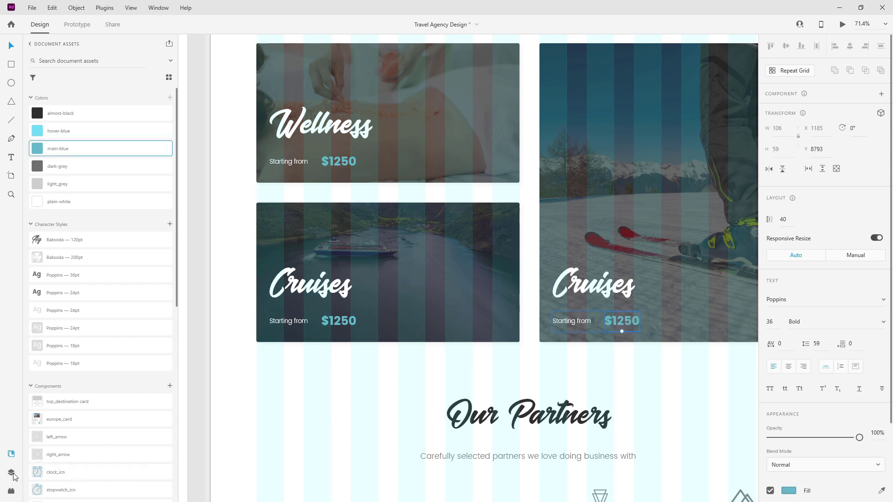
Collapse the price folders, card groups and trip categories group, then select the book your dream trip section.
click(12, 472)
click(50, 229)
click(41, 199)
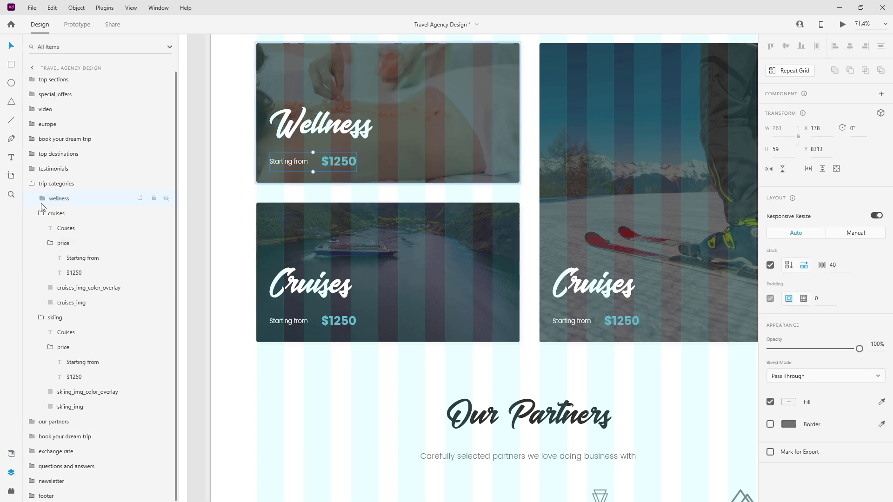
click(53, 254)
click(50, 243)
click(41, 213)
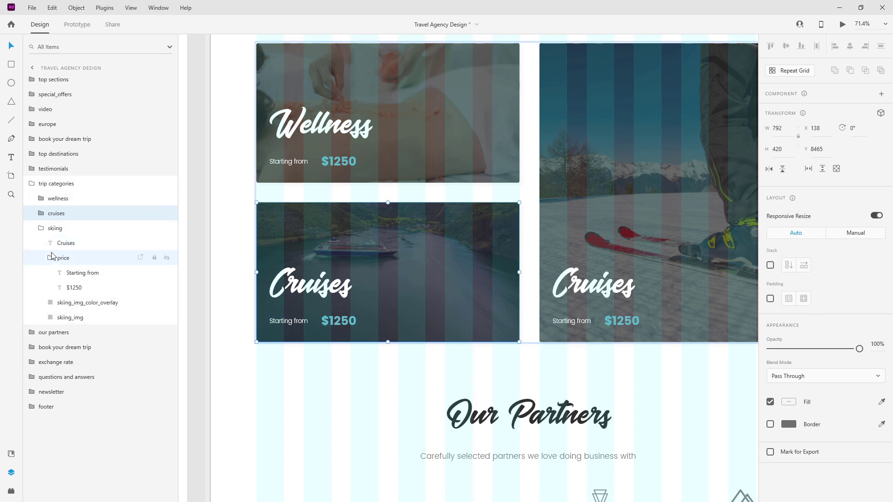
click(50, 257)
click(41, 228)
click(31, 186)
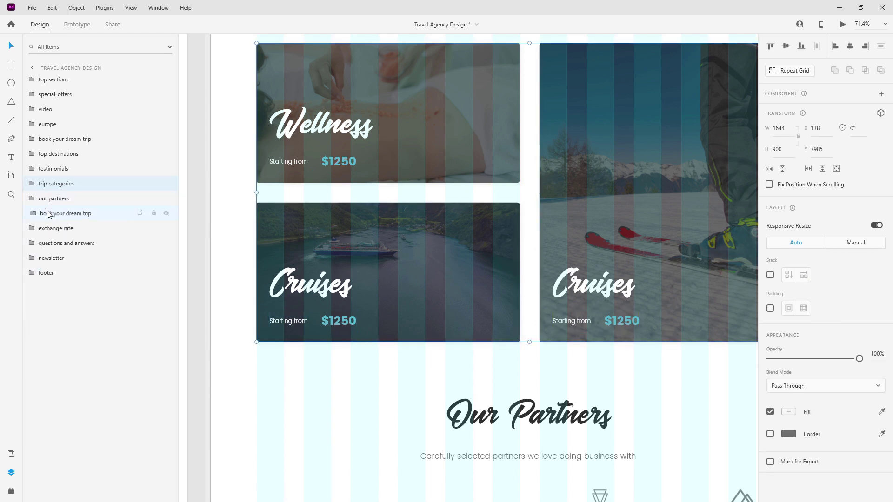
click(41, 213)
scroll(361, 215, down, 10)
Fill the dream-trip image_bg_color rectangle with main-blue.
scroll(361, 216, down, 2)
scroll(378, 247, up, 7)
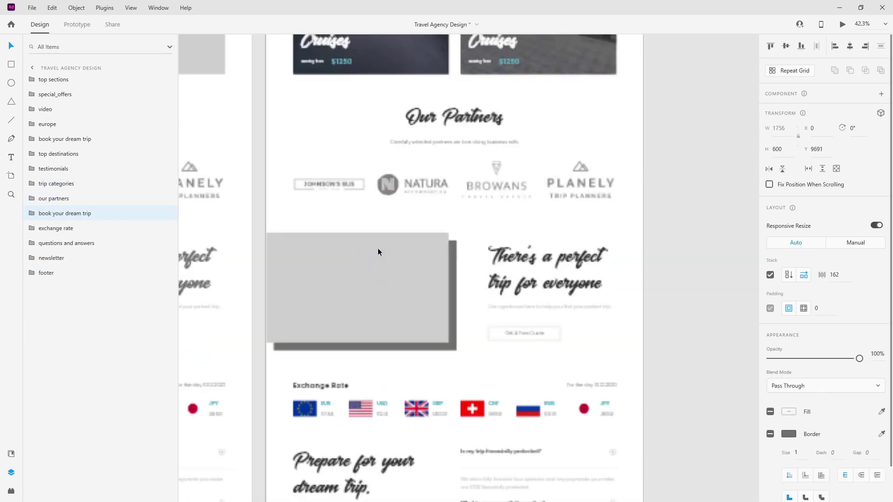
click(31, 214)
click(41, 228)
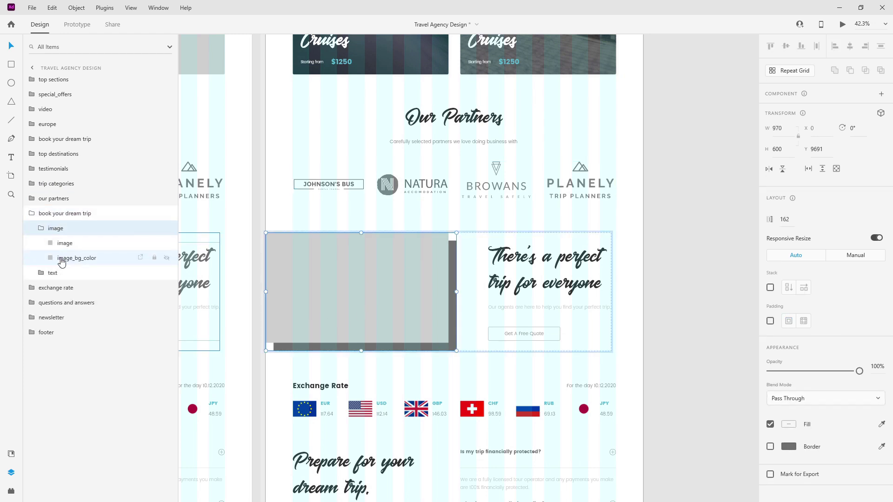
click(65, 258)
click(11, 455)
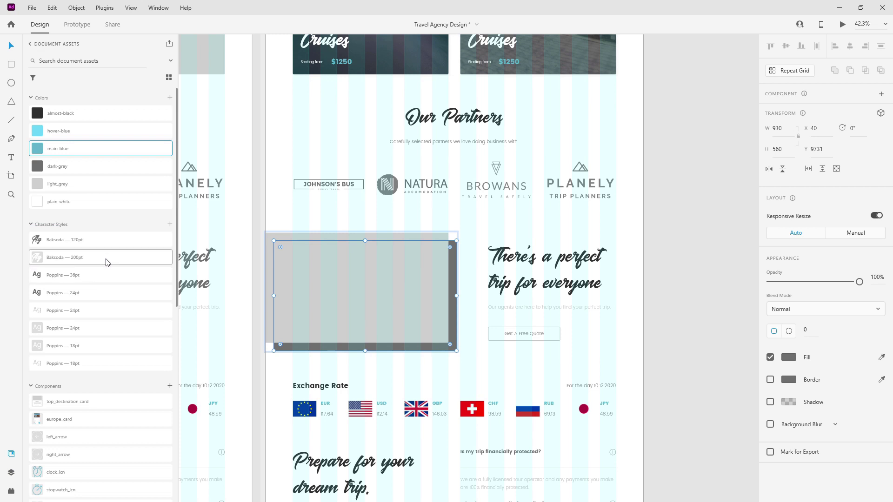
click(85, 148)
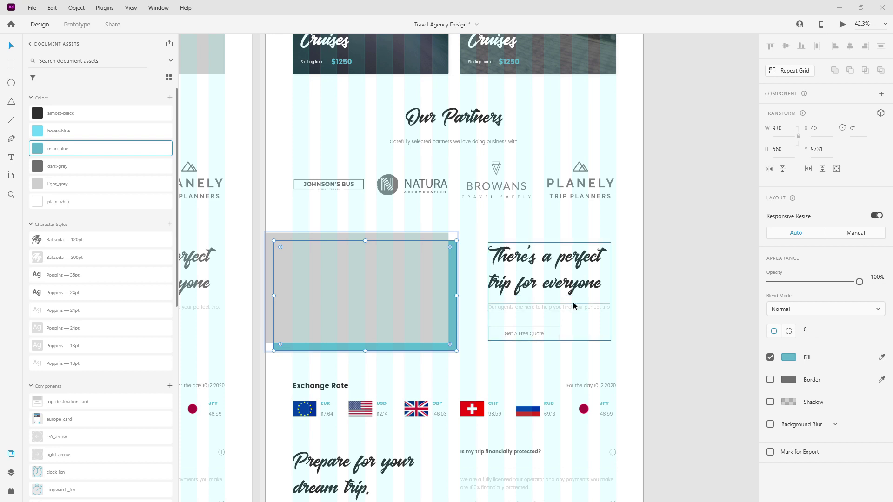
Place the beach traveller photo into the grey image placeholder.
click(304, 303)
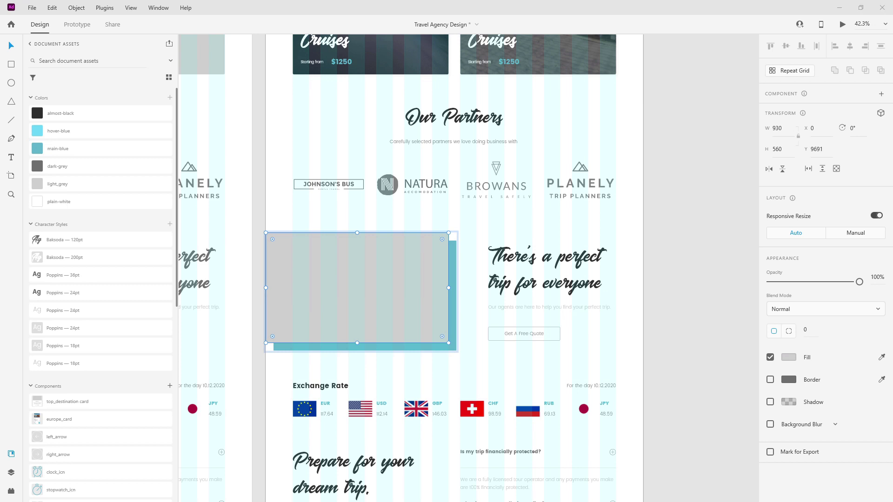
drag(441, 254, 399, 270)
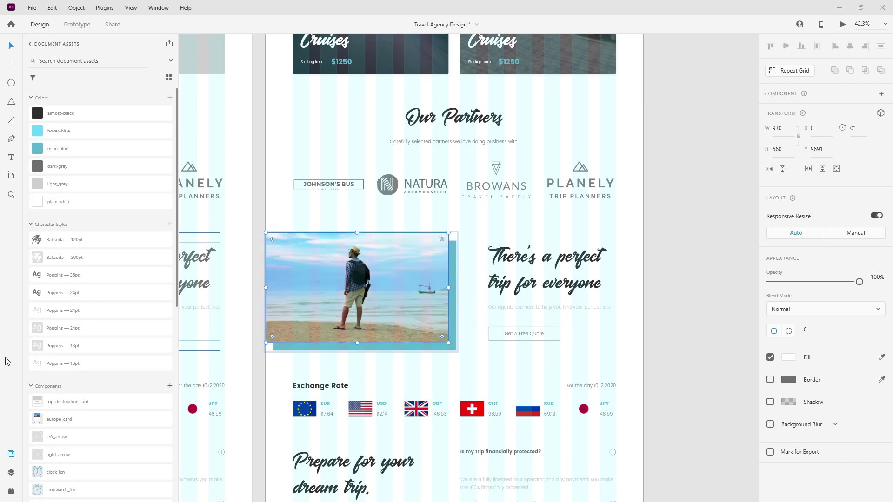
click(11, 473)
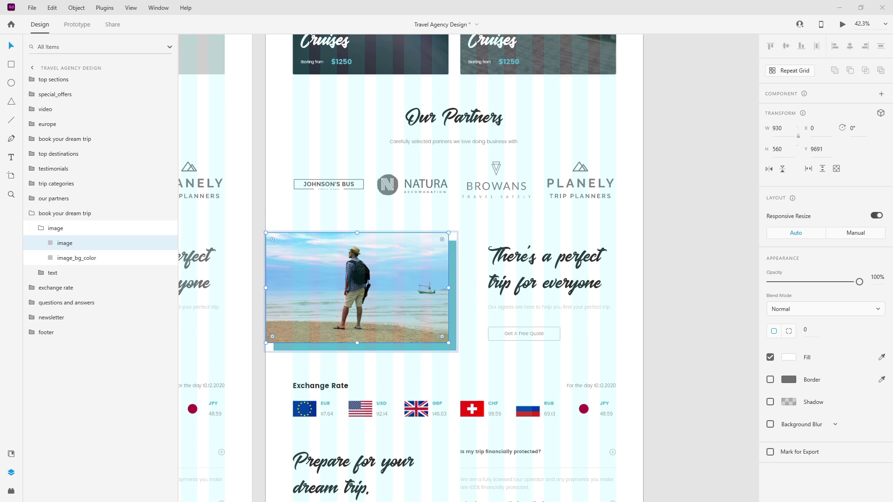
Make the 'Prepare for your dream trip' paragraph dark-grey.
scroll(592, 301, down, 10)
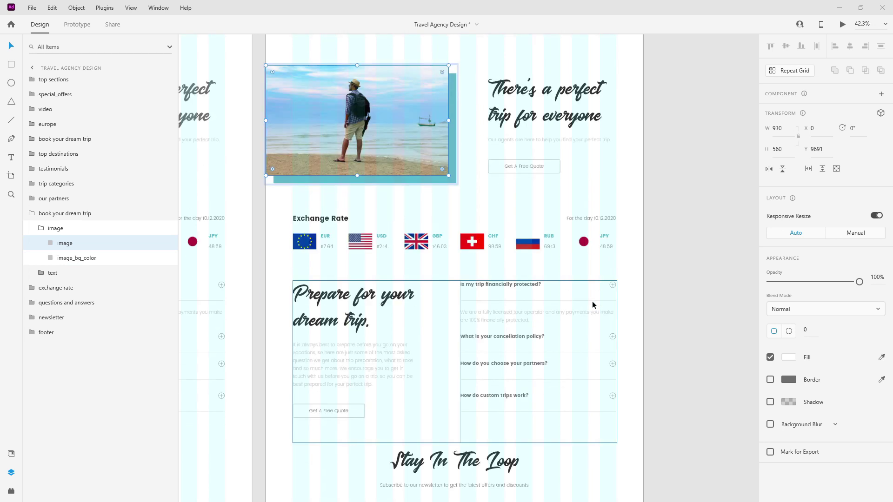
scroll(591, 304, up, 1)
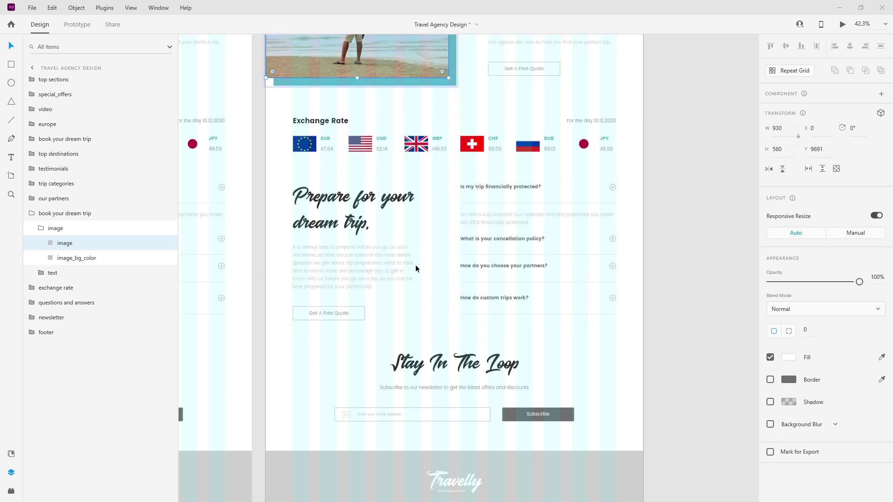
click(367, 262)
double_click(367, 262)
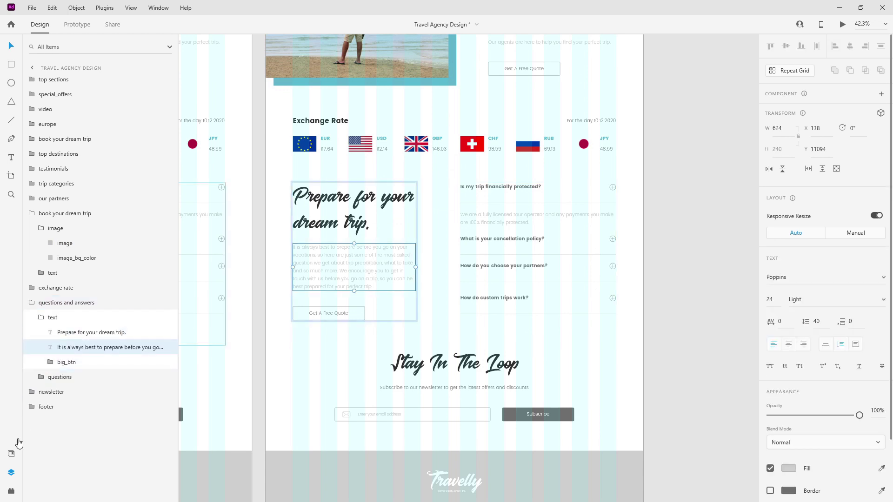
click(12, 453)
click(84, 169)
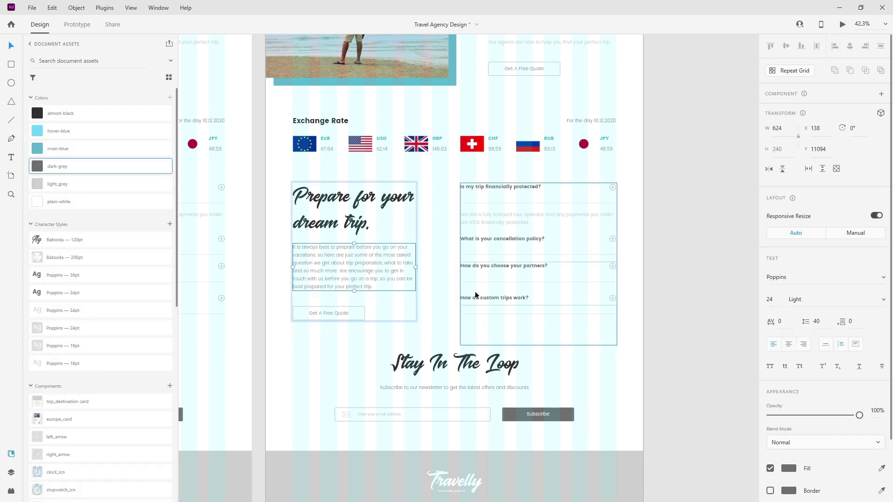
Colour the Our agents and Our Partners subtitles dark-grey.
scroll(489, 281, up, 3)
scroll(502, 280, up, 1)
double_click(563, 210)
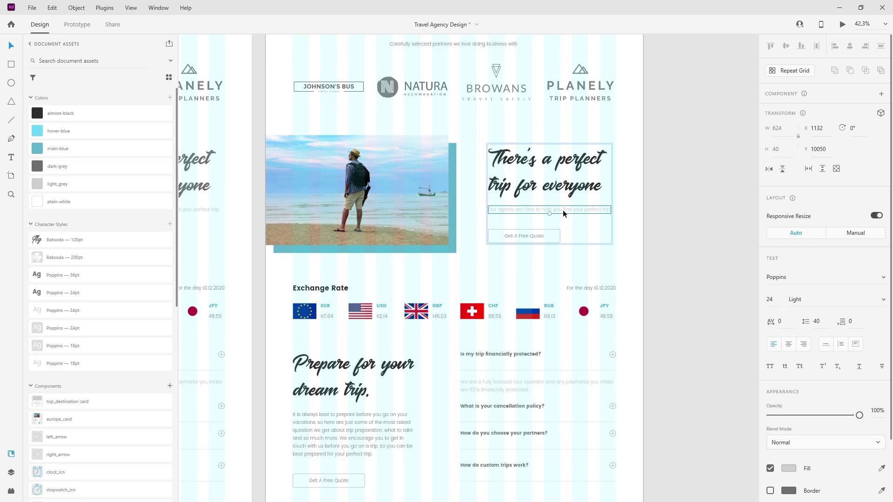
click(81, 169)
scroll(507, 233, up, 4)
double_click(497, 240)
click(54, 172)
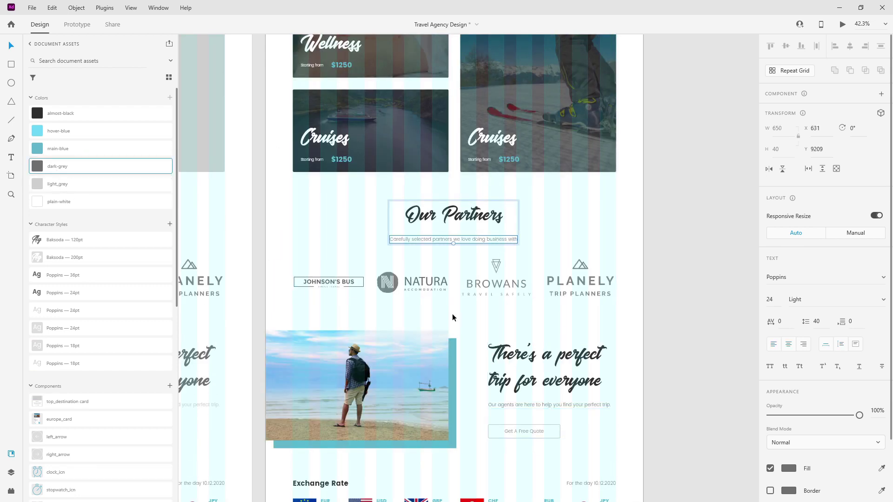
Make The Maldives card title almost-black and its description dark-grey.
scroll(475, 317, up, 6)
scroll(467, 306, up, 5)
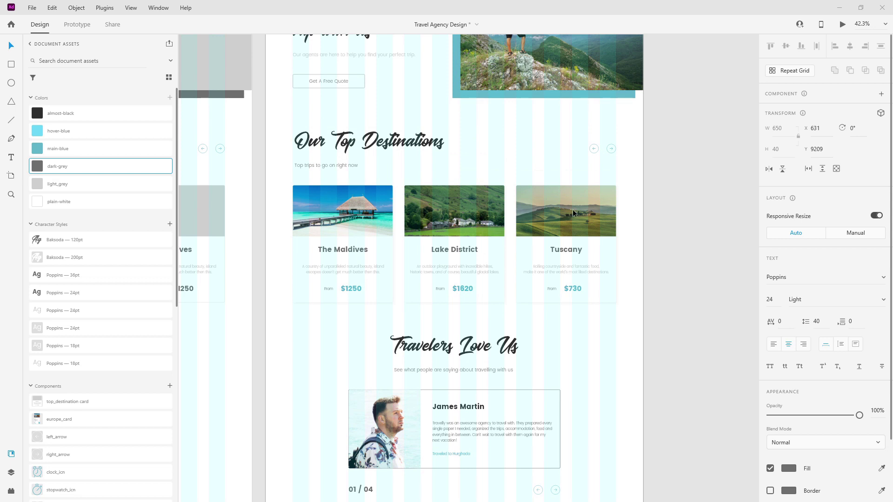
click(345, 251)
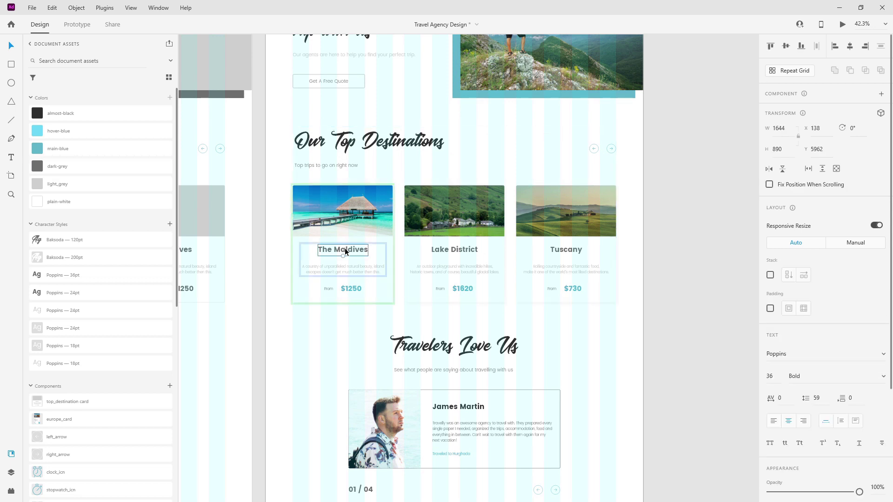
double_click(345, 251)
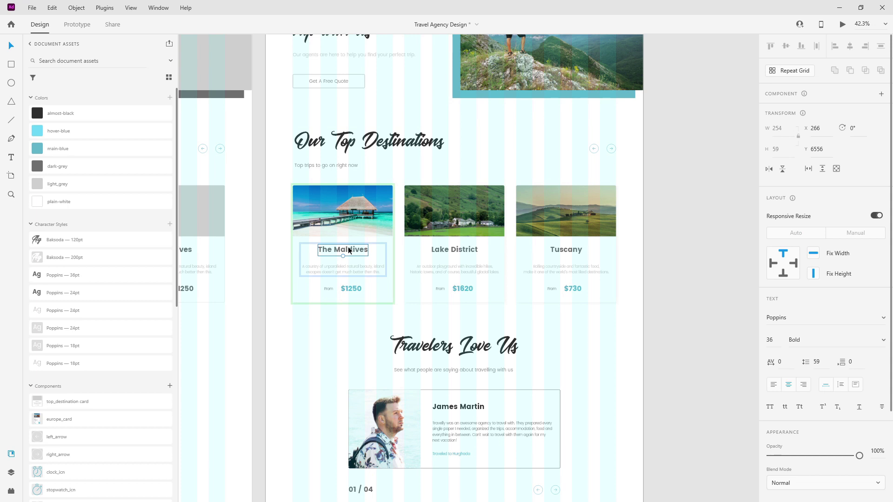
click(74, 113)
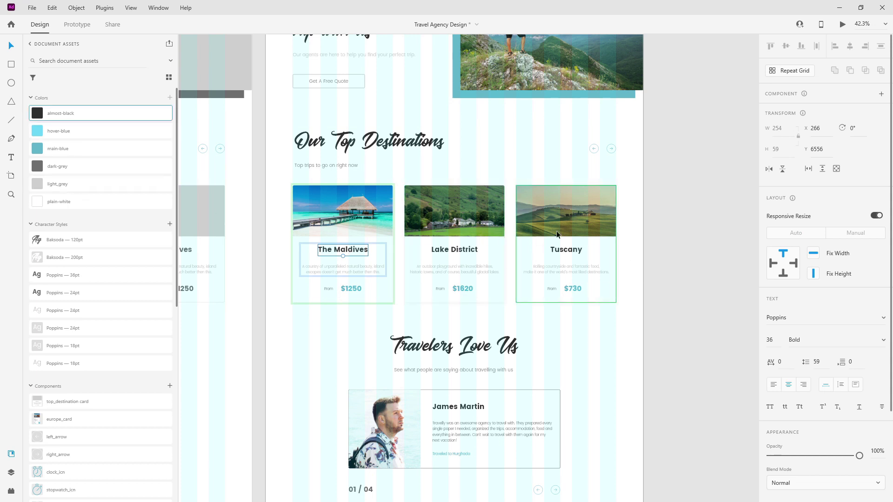
click(362, 263)
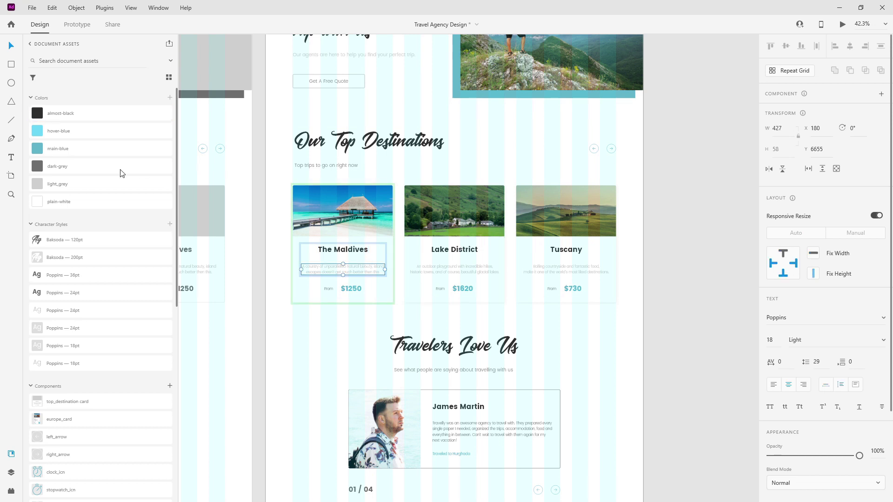
click(103, 172)
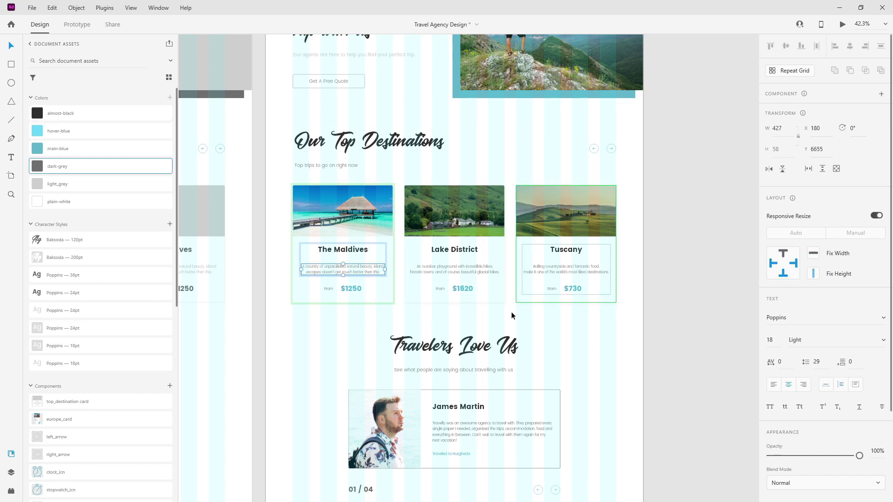
Select the subtitle under 'Book your dream trip' for dark-grey and scroll the artboard to check.
click(10, 474)
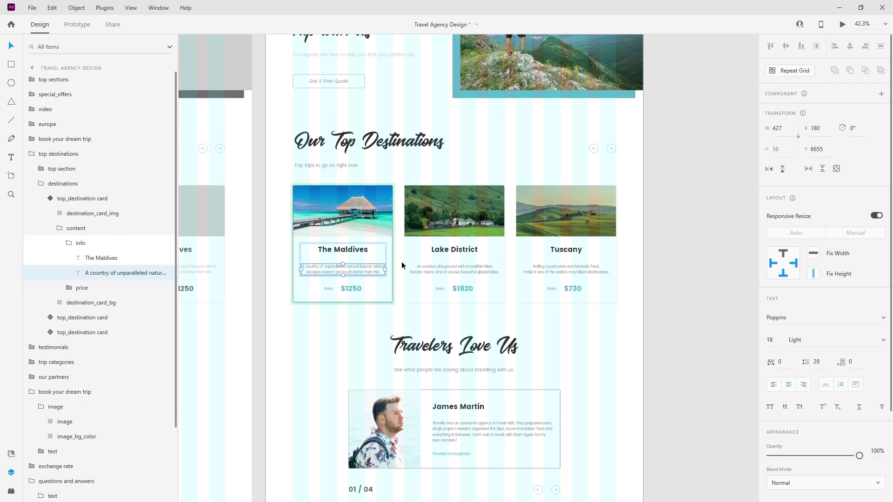
scroll(404, 260, up, 3)
scroll(404, 259, up, 2)
scroll(404, 260, down, 3)
scroll(404, 259, up, 4)
double_click(400, 208)
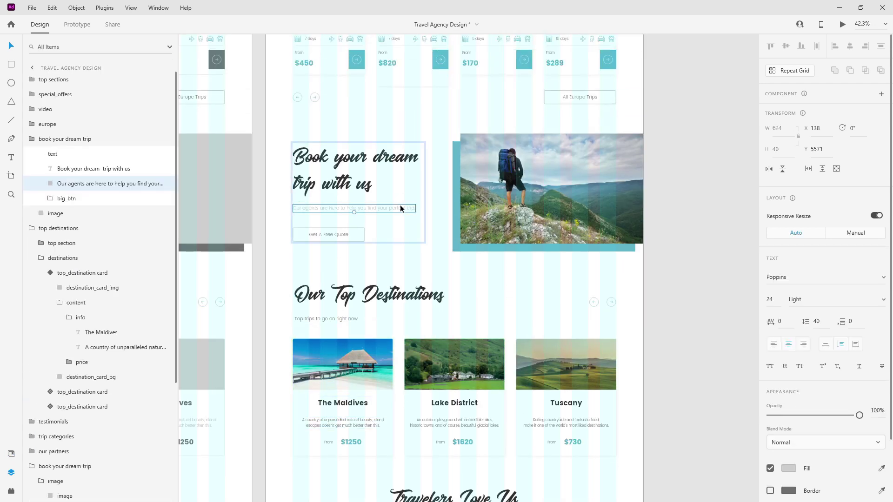
click(11, 453)
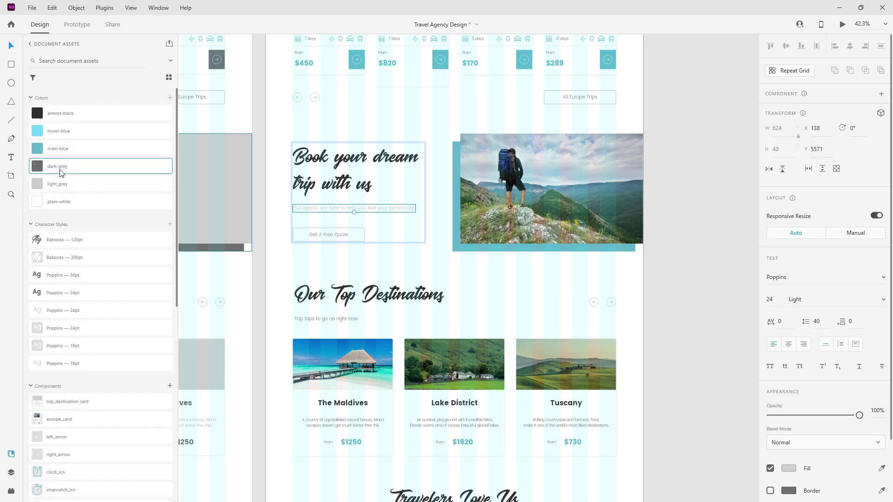
scroll(386, 221, up, 3)
scroll(386, 221, up, 15)
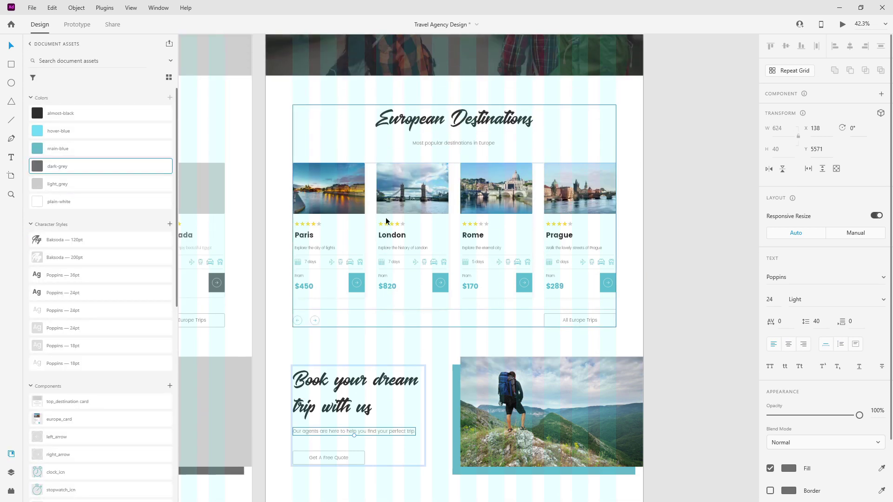
scroll(386, 221, up, 12)
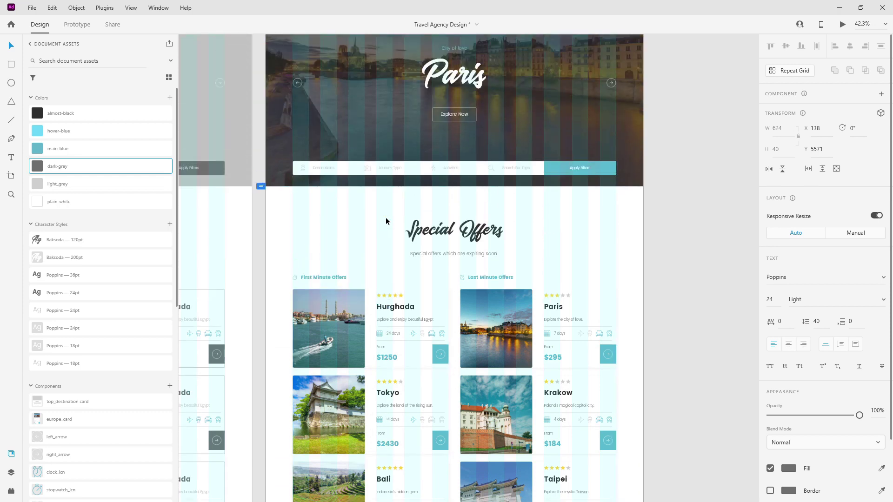
scroll(386, 221, down, 20)
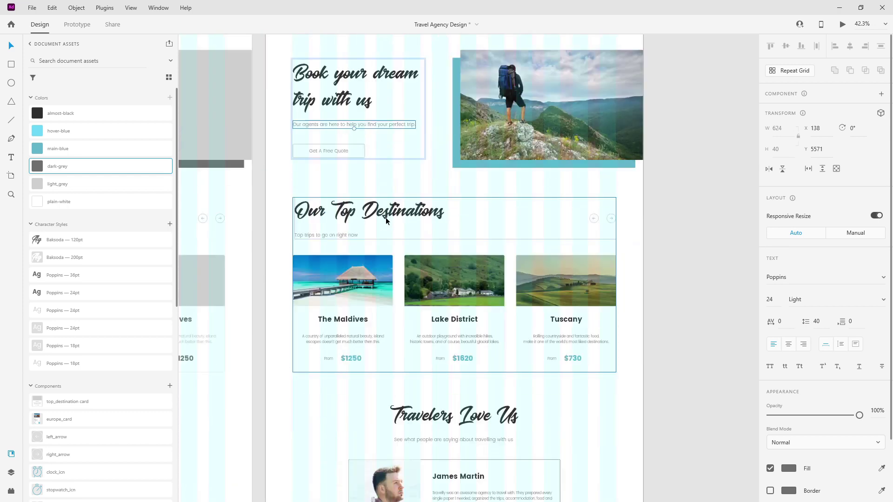
scroll(386, 221, down, 15)
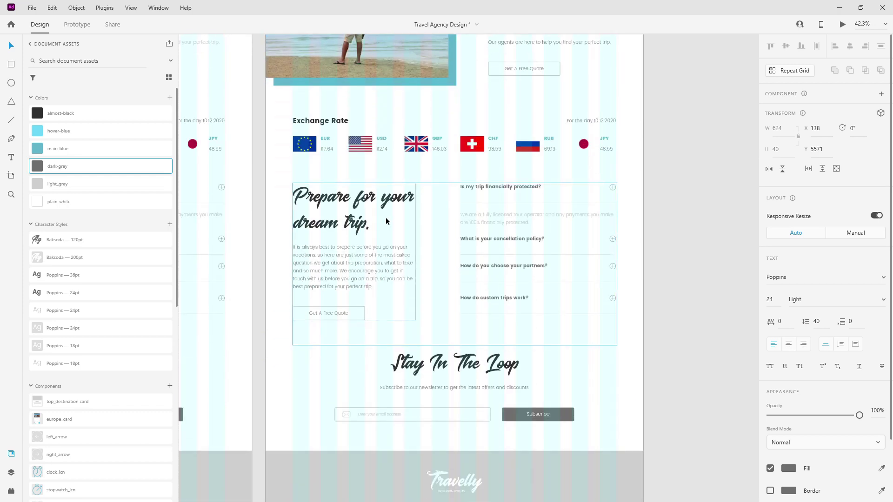
Fill the Subscribe button's btn_bg shape with the main-blue document colour.
click(565, 290)
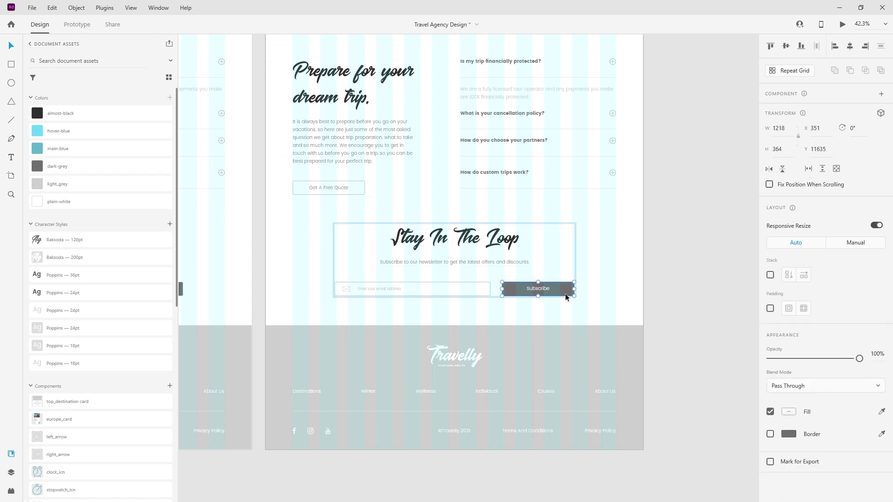
click(11, 472)
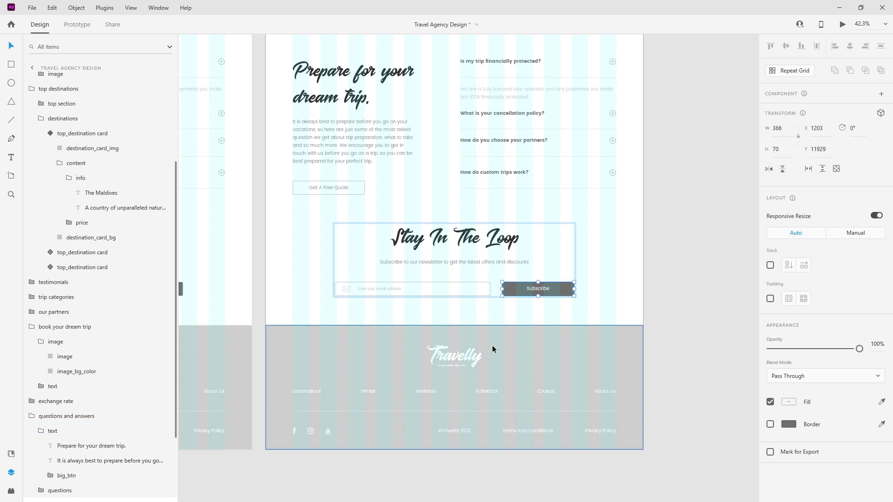
double_click(562, 291)
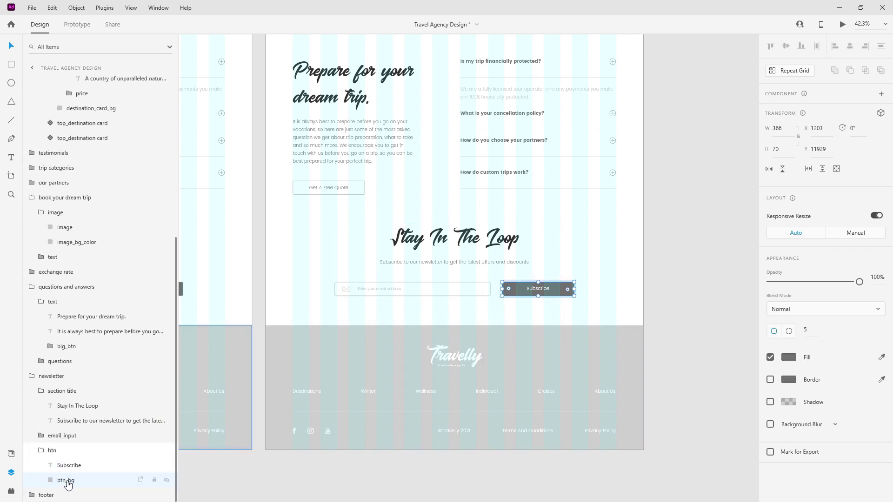
click(10, 455)
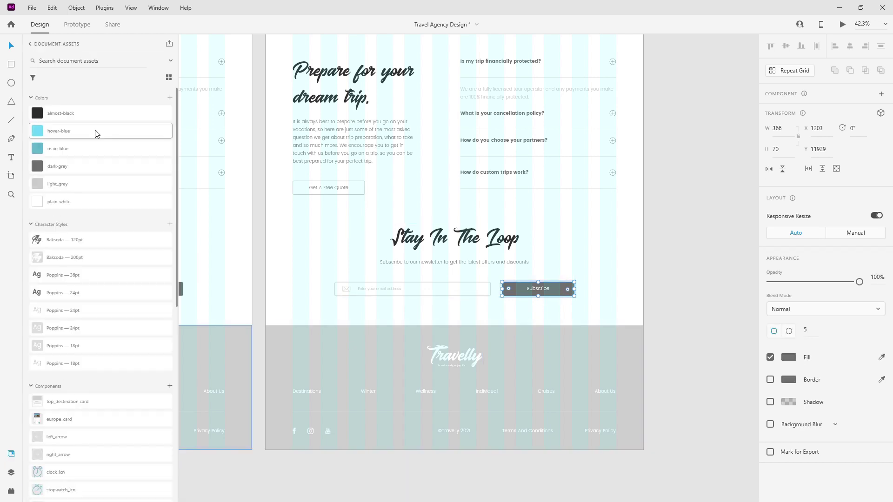
click(86, 149)
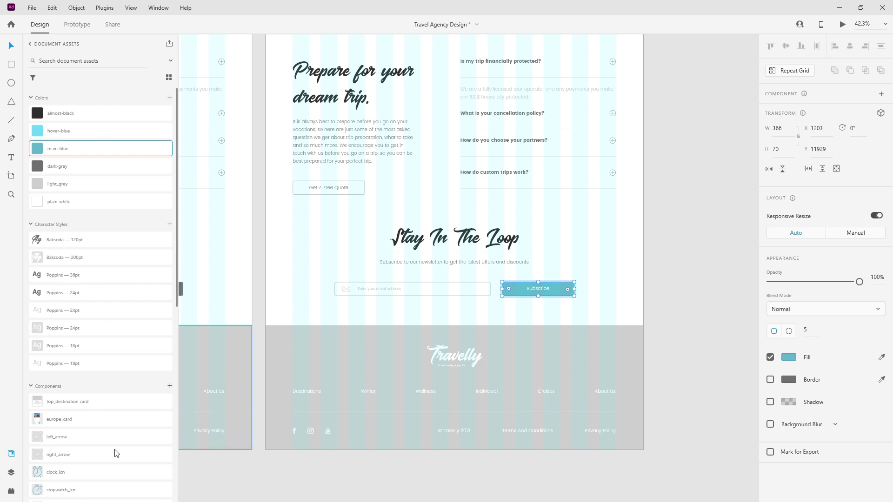
Collapse the nested layer groups to top-level sections, leaving the footer group expanded.
click(11, 473)
scroll(59, 271, up, 5)
click(41, 154)
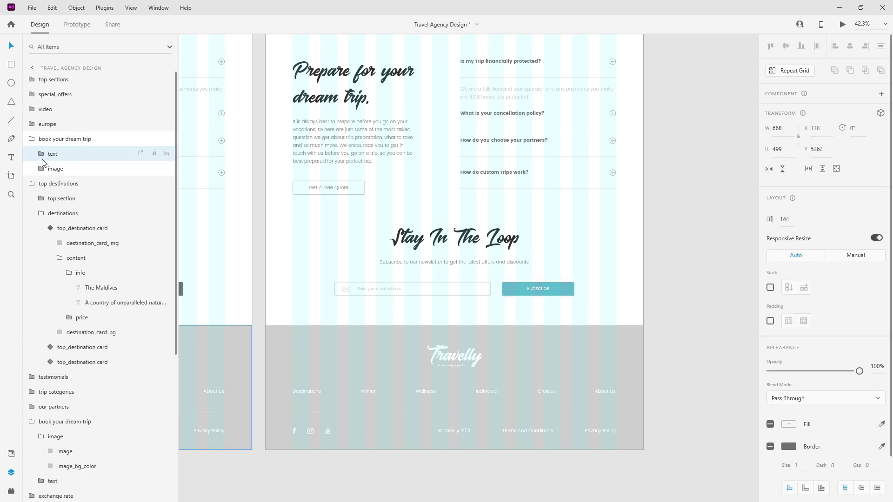
click(31, 140)
click(69, 244)
click(59, 229)
click(50, 200)
click(41, 185)
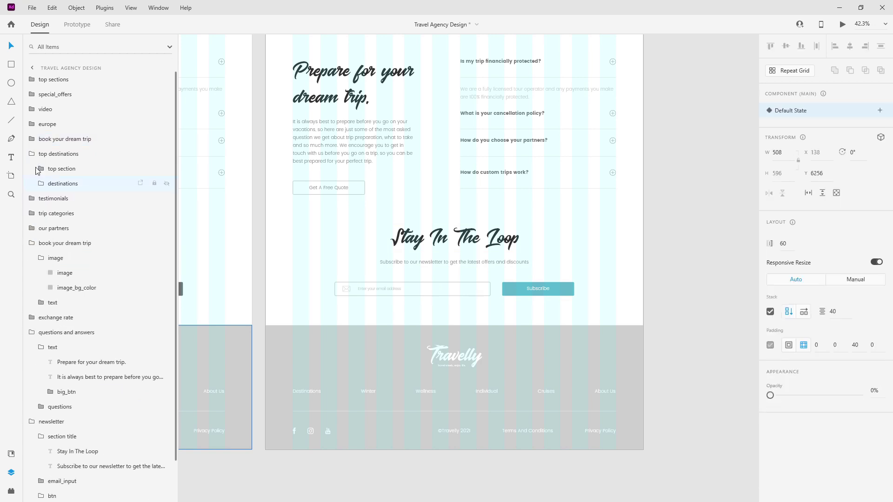
click(32, 154)
click(41, 228)
click(32, 214)
click(32, 243)
click(41, 273)
click(33, 258)
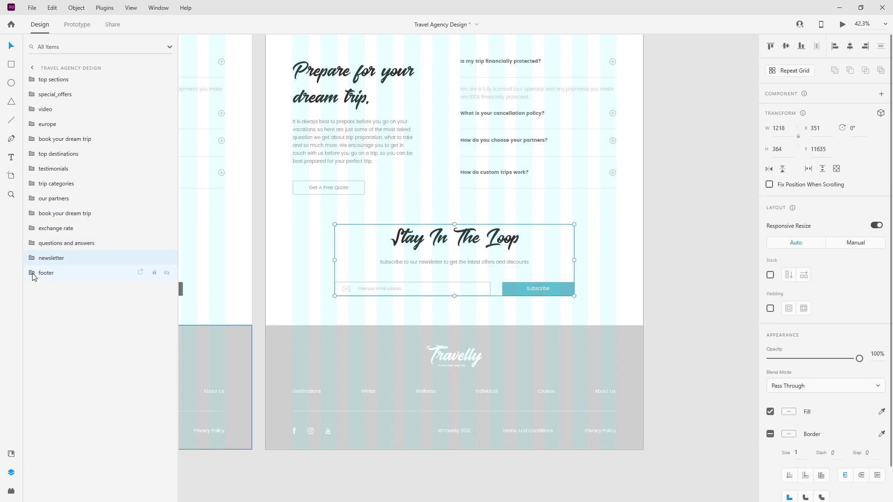
click(32, 274)
Rename the footer background rectangle layer to footer_img.
click(60, 362)
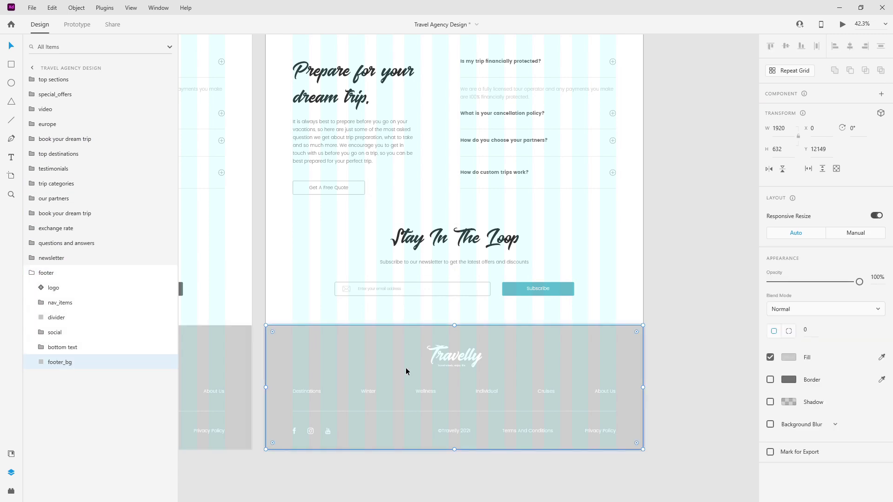
scroll(436, 375, up, 1)
scroll(436, 375, up, 1)
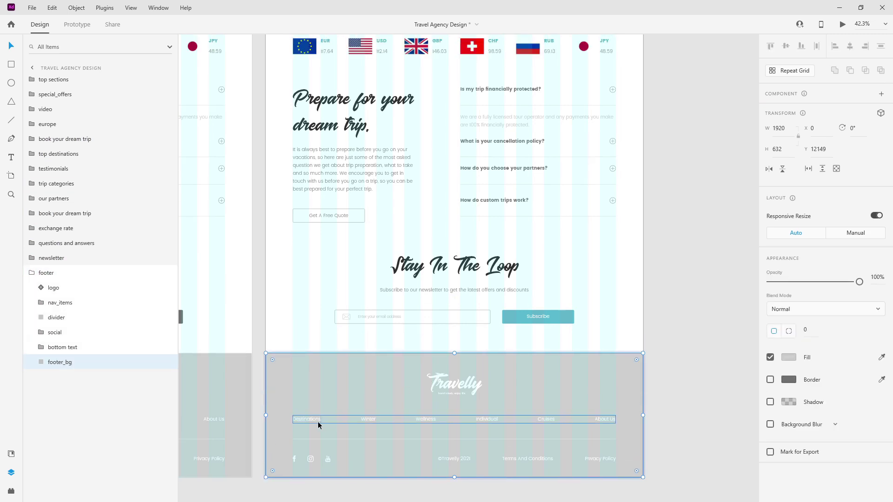
scroll(445, 291, down, 4)
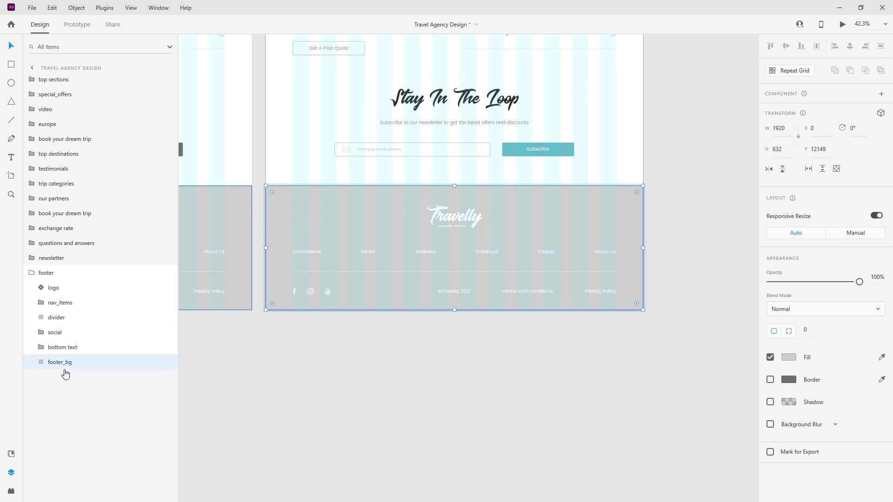
double_click(65, 365)
key(Right)
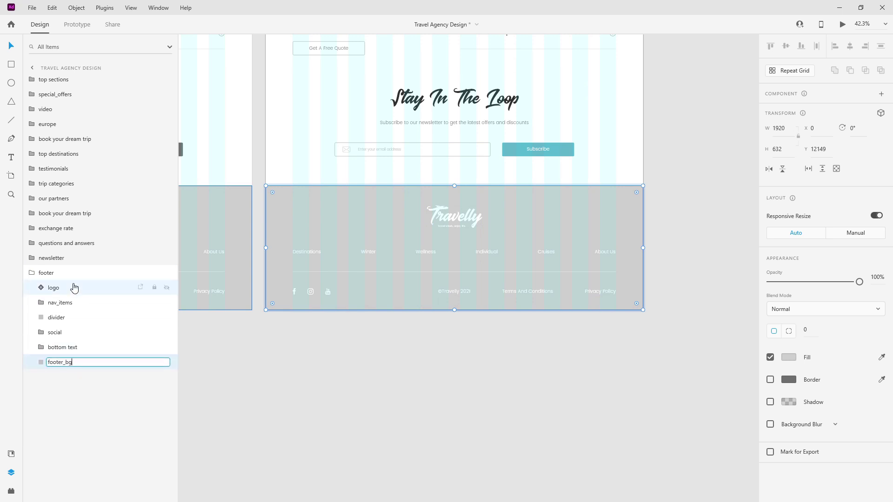
text(bg)
key(Return)
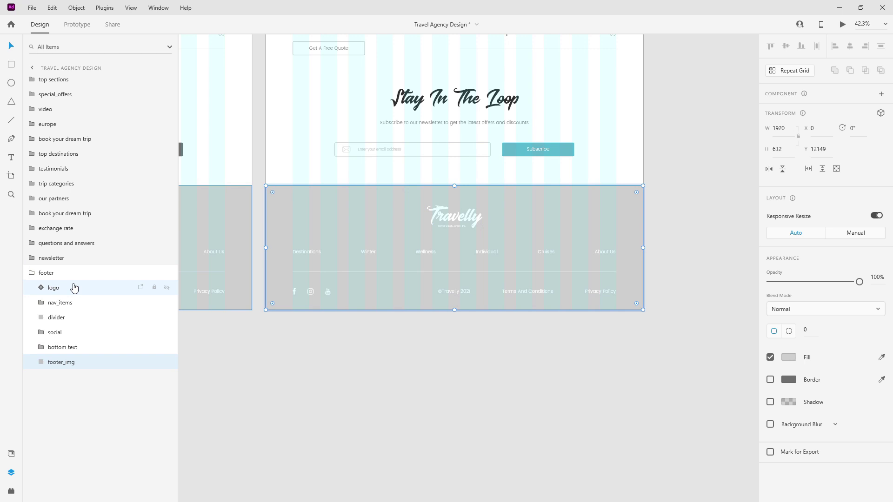
Duplicate footer_img as footer_img_cover_overlay and fill it with the almost-black document colour.
key(ctrl+d)
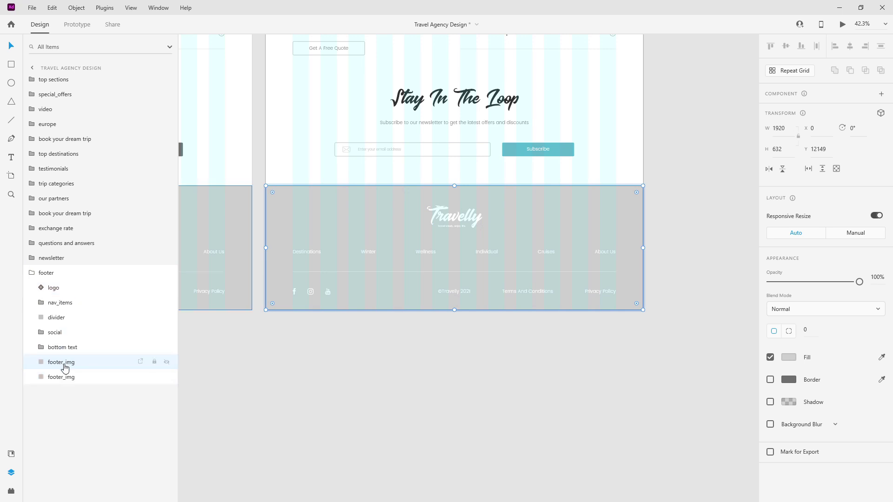
double_click(64, 364)
key(Right)
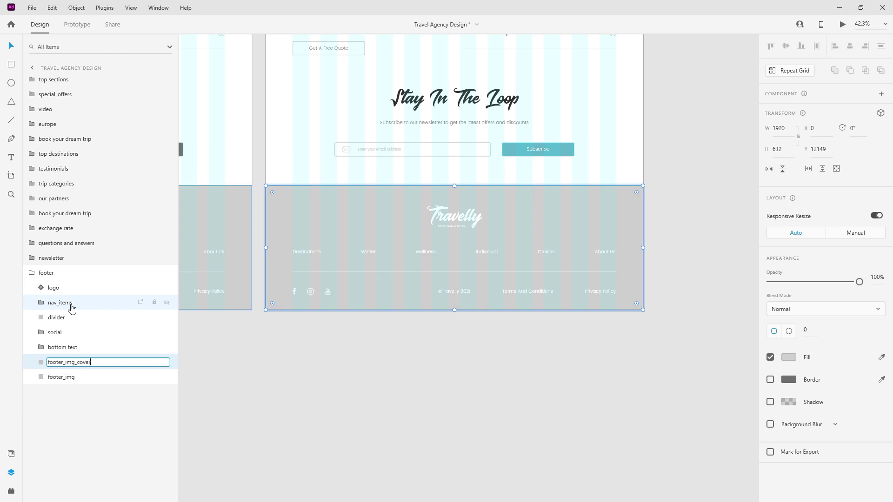
text(_cover_overlay)
key(Return)
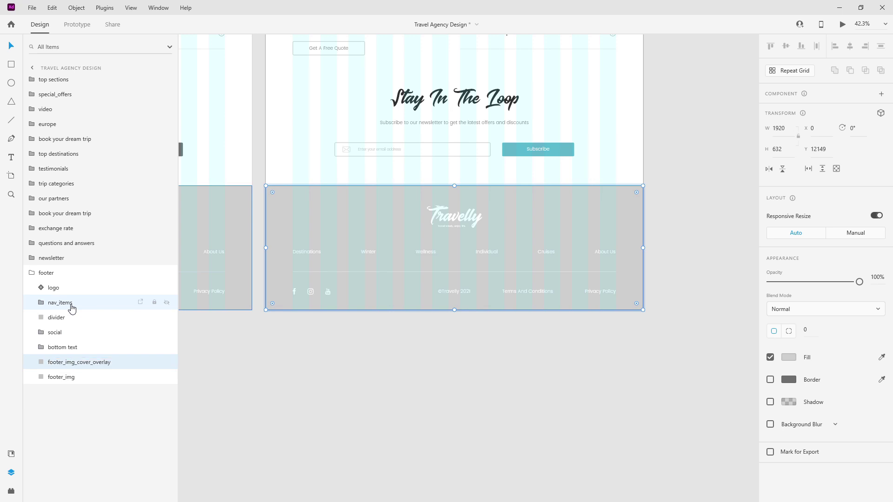
click(11, 454)
click(85, 120)
Set the overlay to 70% opacity and drop the pool photo into footer_img beneath it.
key(7)
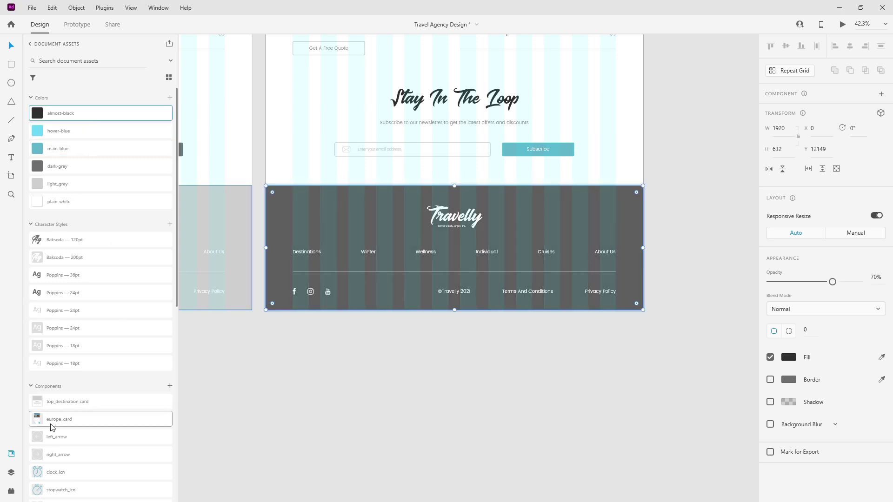
click(11, 472)
click(167, 362)
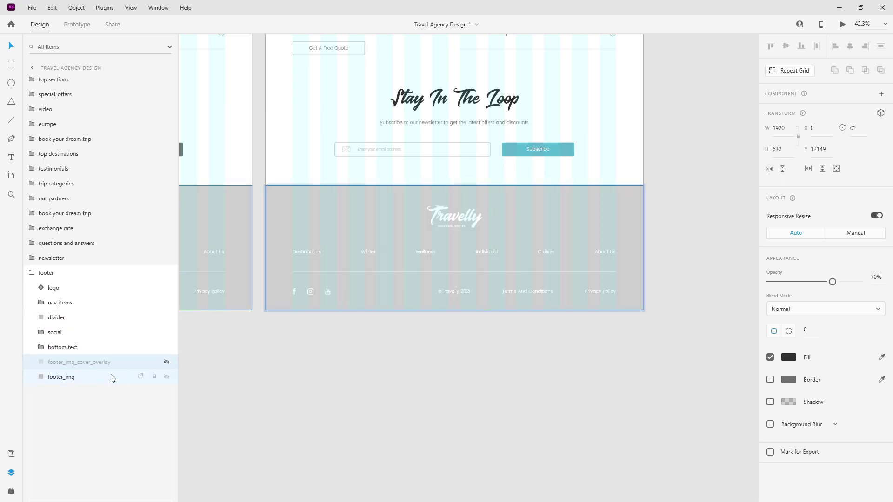
click(110, 377)
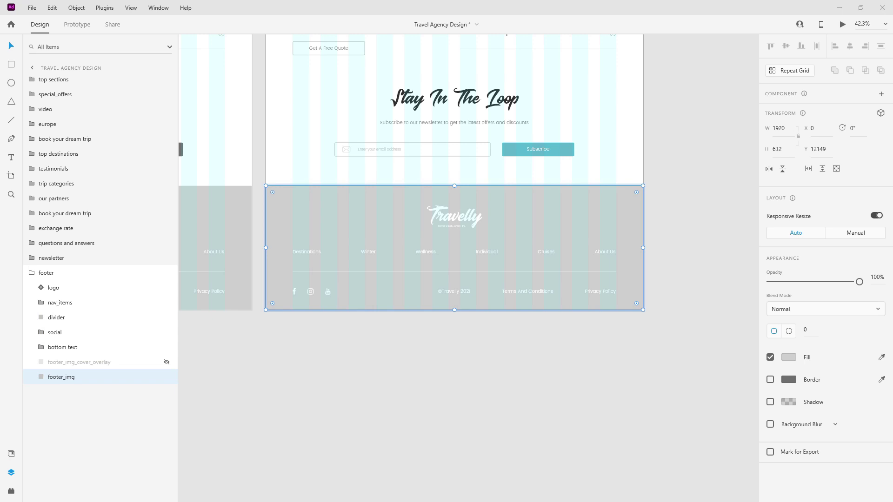
drag(601, 199, 580, 191)
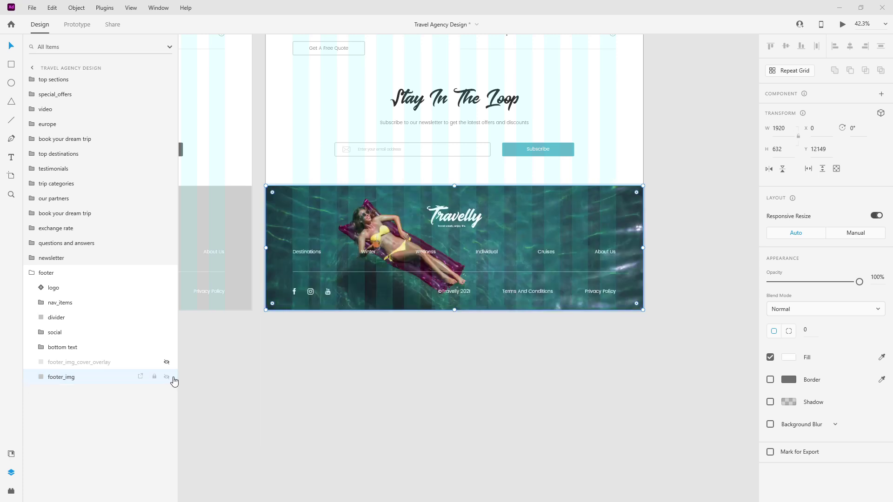
click(167, 362)
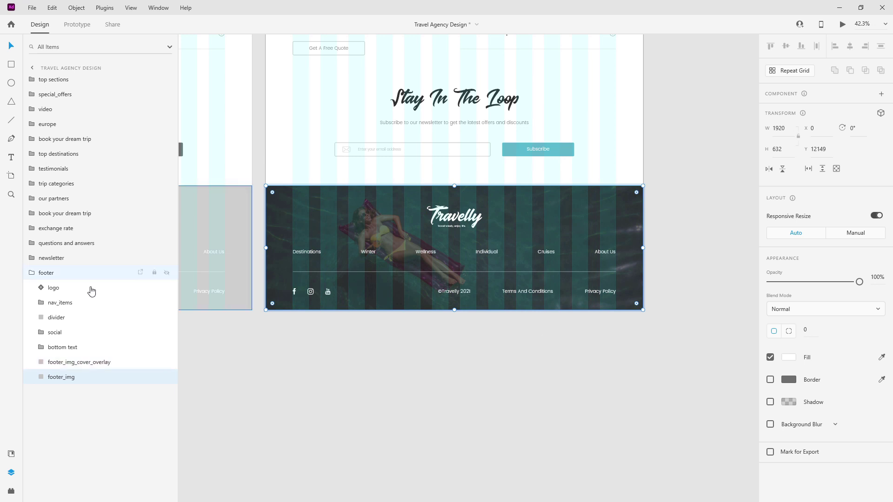
click(31, 272)
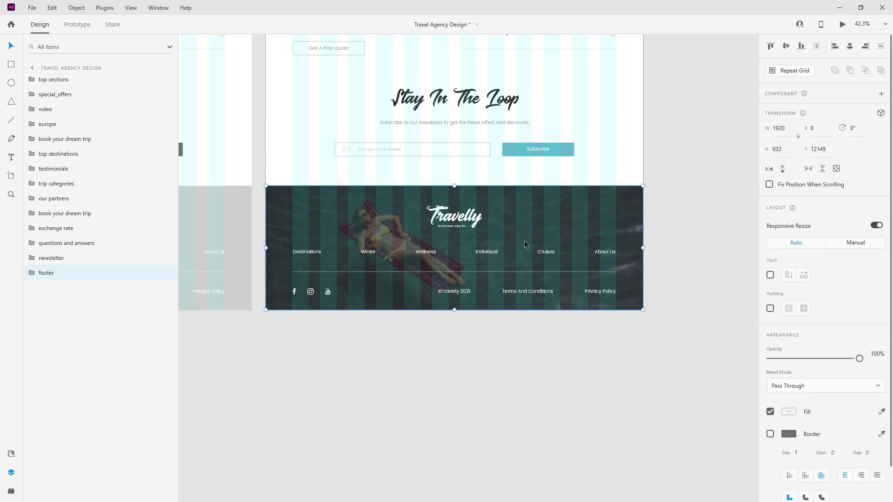
scroll(530, 242, down, 3)
key(ctrl+0)
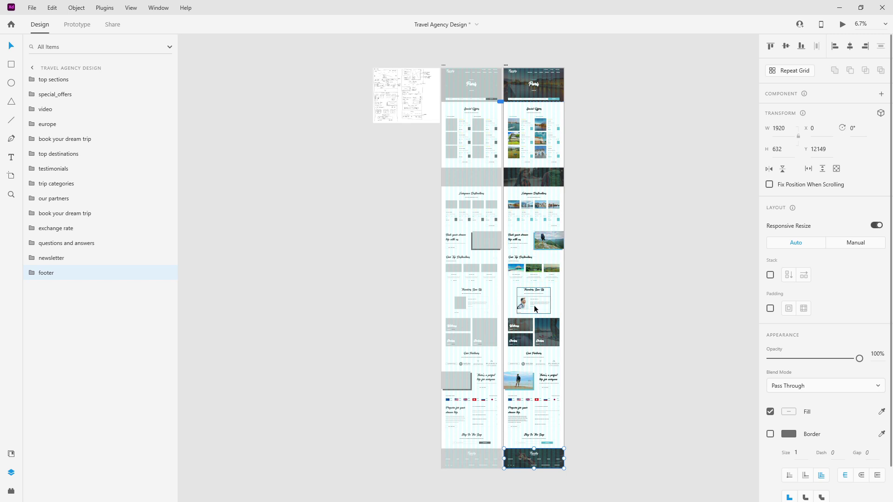
Select the testimonial_card_bg rectangles of all four testimonial cards together.
scroll(533, 305, up, 5)
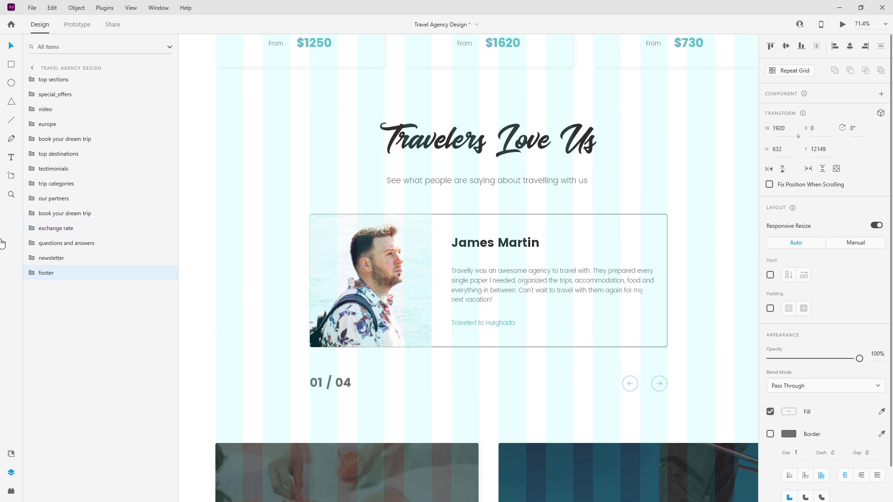
double_click(521, 227)
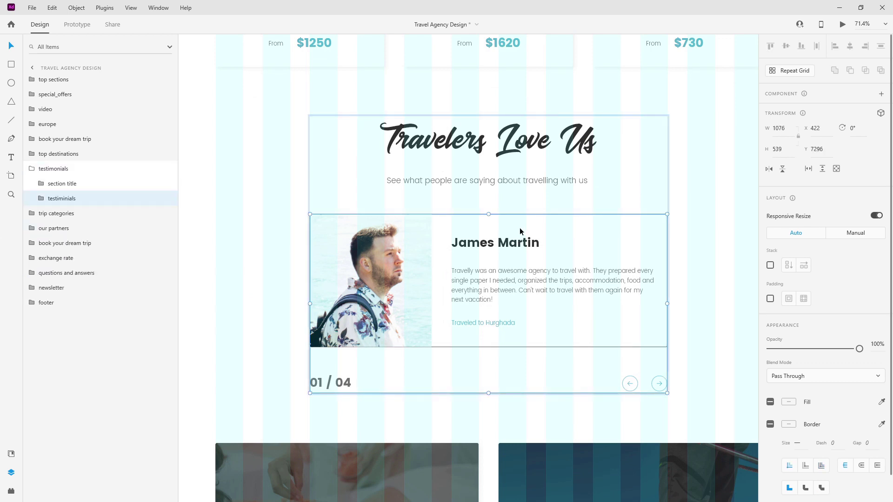
click(42, 203)
click(49, 257)
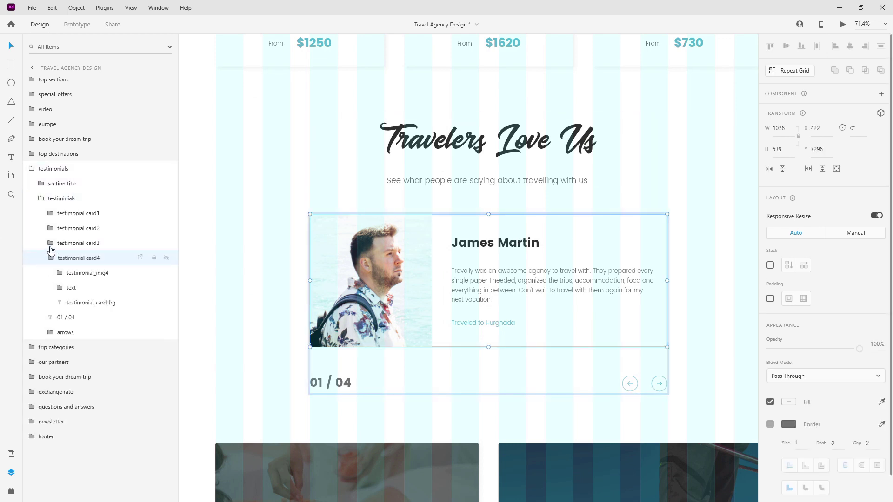
click(50, 242)
click(51, 228)
click(51, 214)
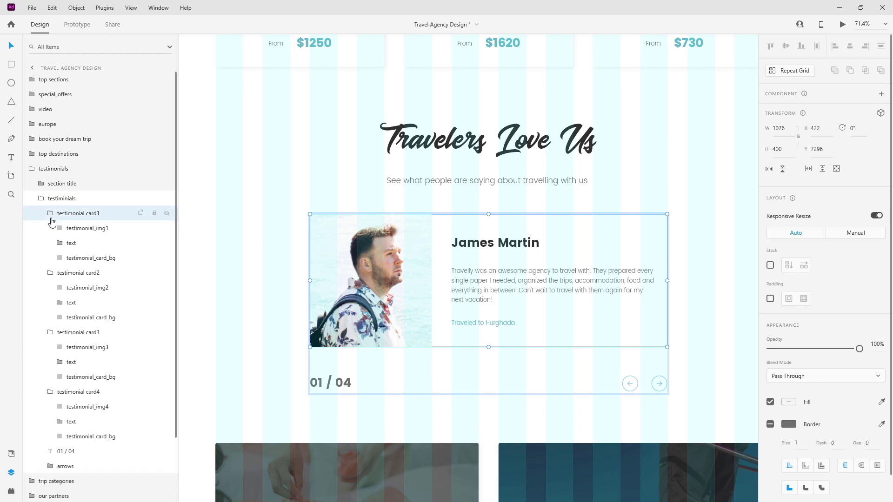
click(80, 258)
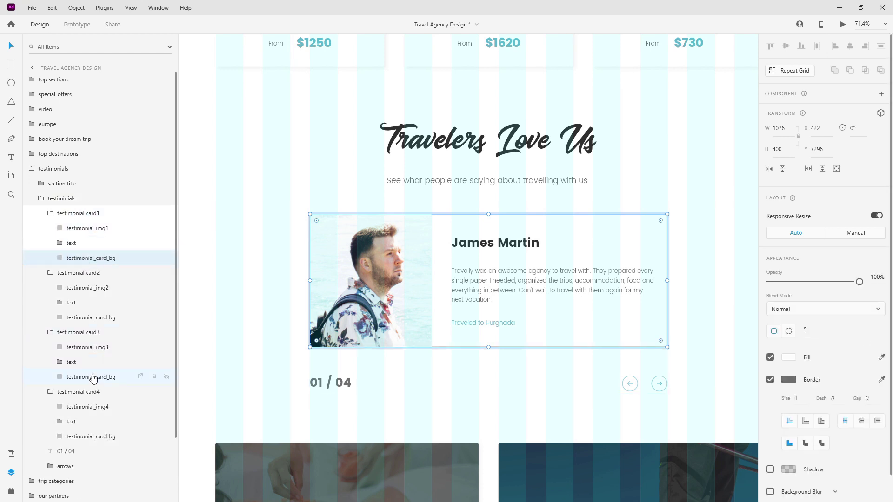
ctrl+click(88, 317)
ctrl+click(91, 377)
ctrl+click(91, 437)
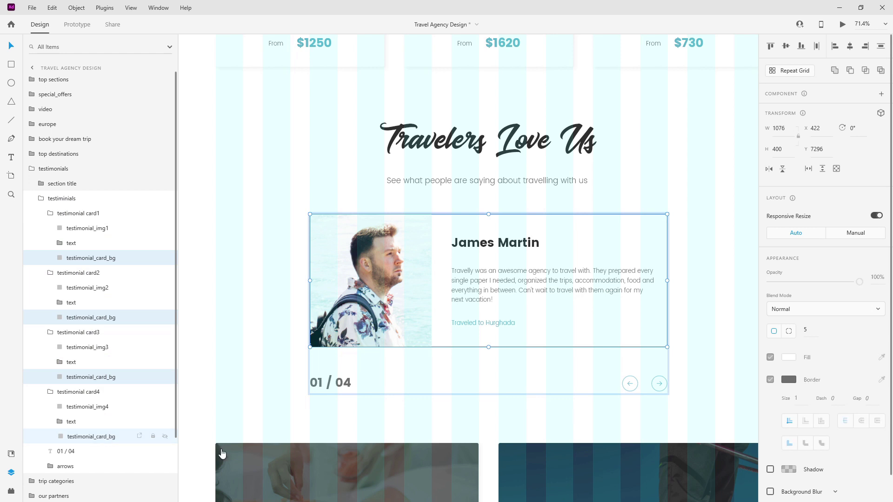
Replace their border with a black shadow at X 5, Y 5, blur 10, 5% opacity.
scroll(832, 343, down, 1)
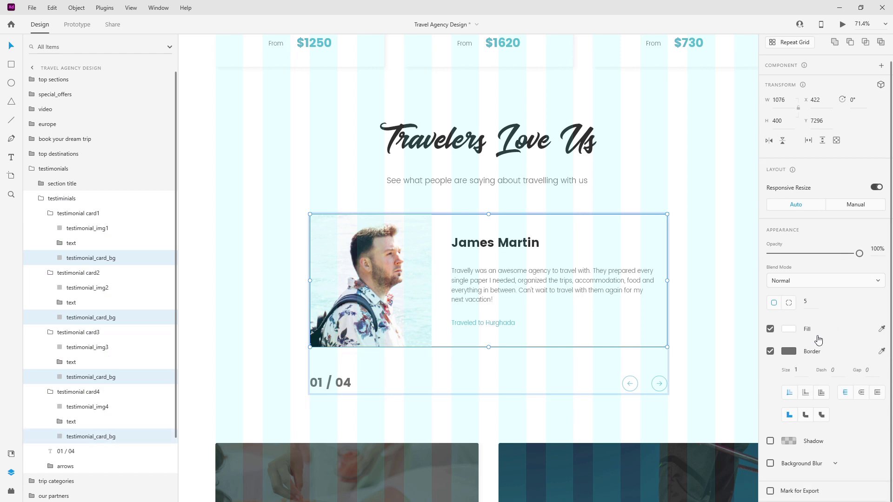
click(770, 354)
click(770, 401)
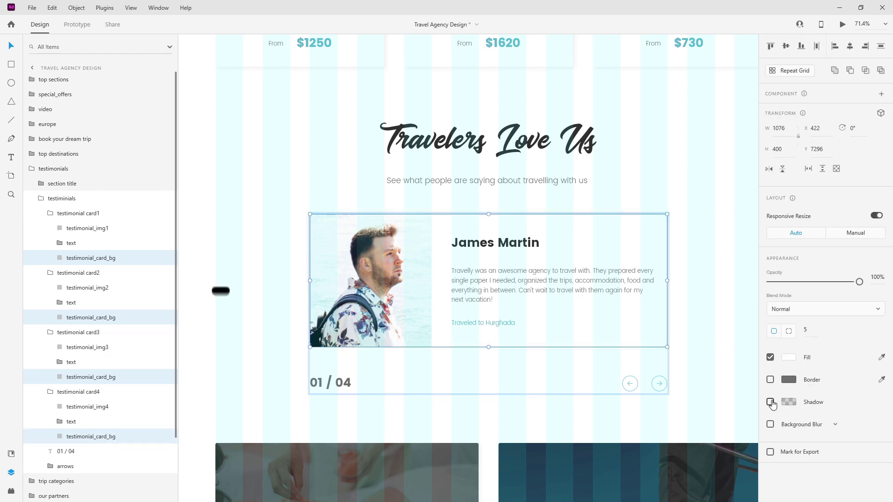
click(805, 421)
double_click(806, 423)
text(5)
key(Tab)
text(5)
key(Tab)
text(10)
key(Return)
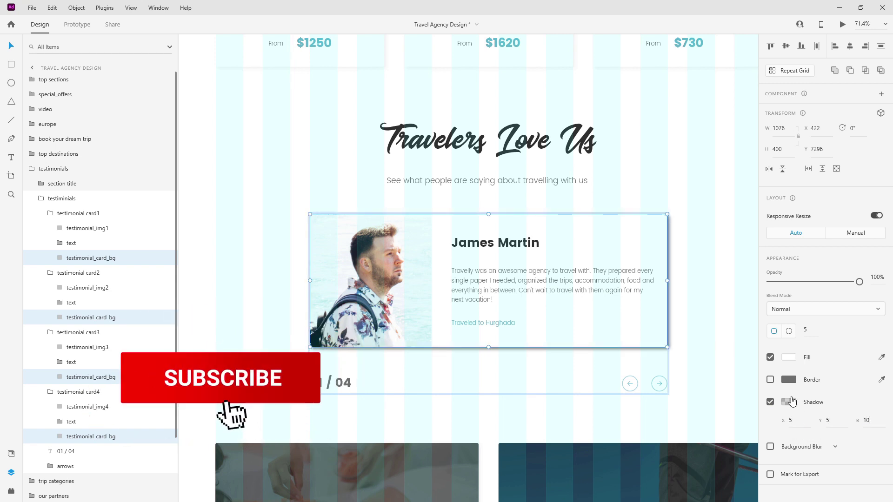
click(788, 402)
double_click(731, 435)
text(5)
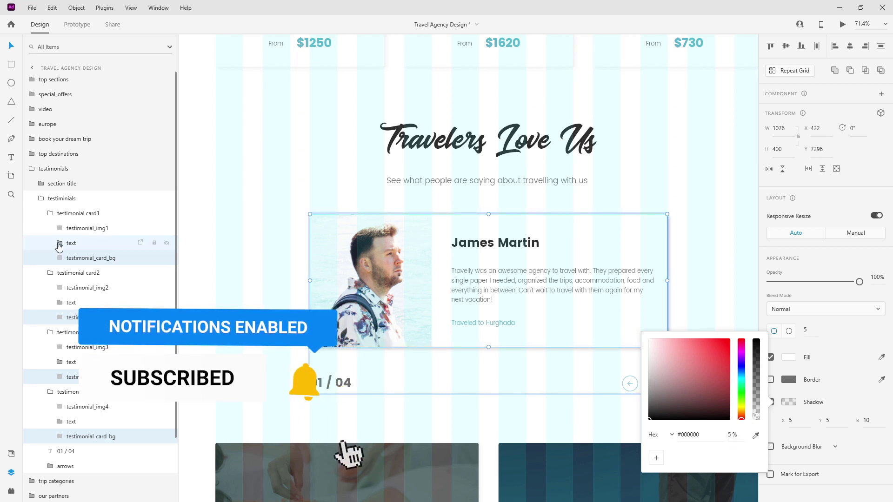
click(50, 214)
click(50, 230)
click(50, 244)
click(50, 259)
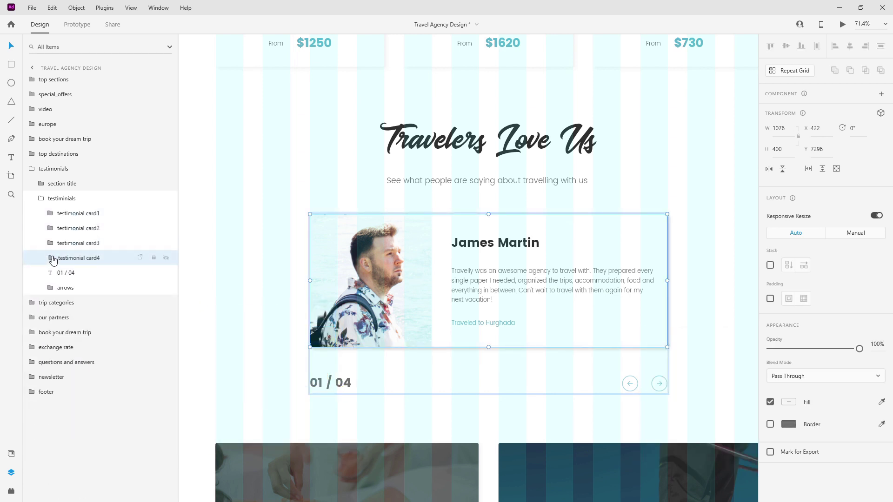
click(167, 258)
click(167, 243)
click(167, 228)
click(274, 181)
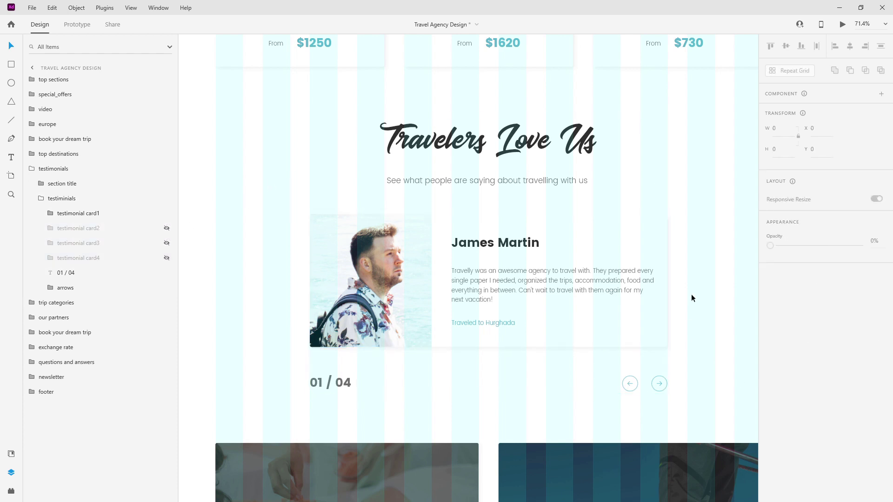
click(167, 228)
click(167, 243)
click(167, 257)
click(41, 198)
click(34, 171)
scroll(466, 204, down, 5)
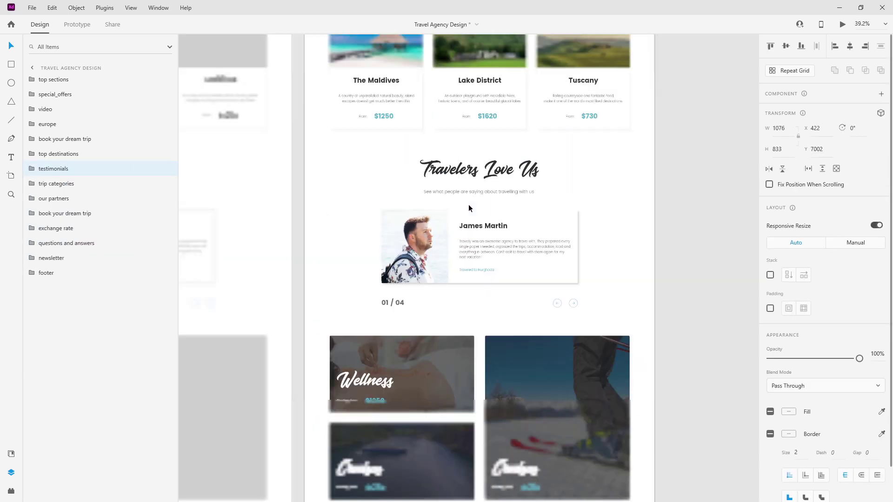
click(526, 228)
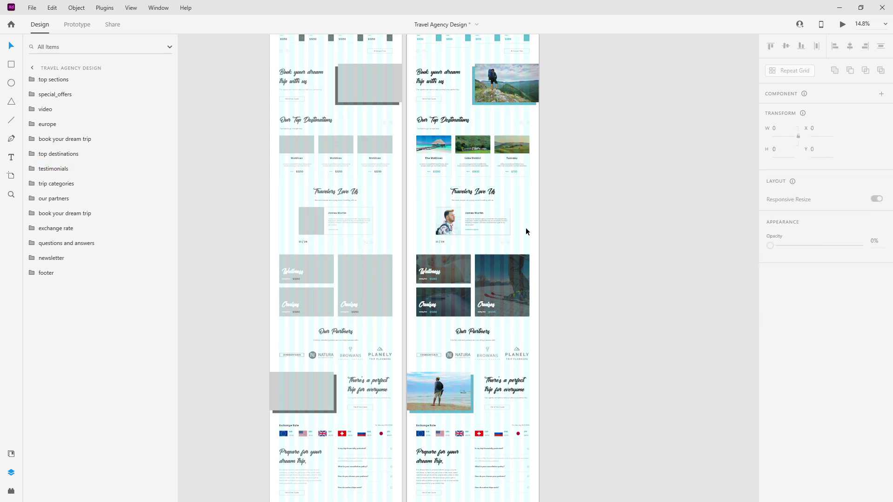
scroll(525, 229, down, 3)
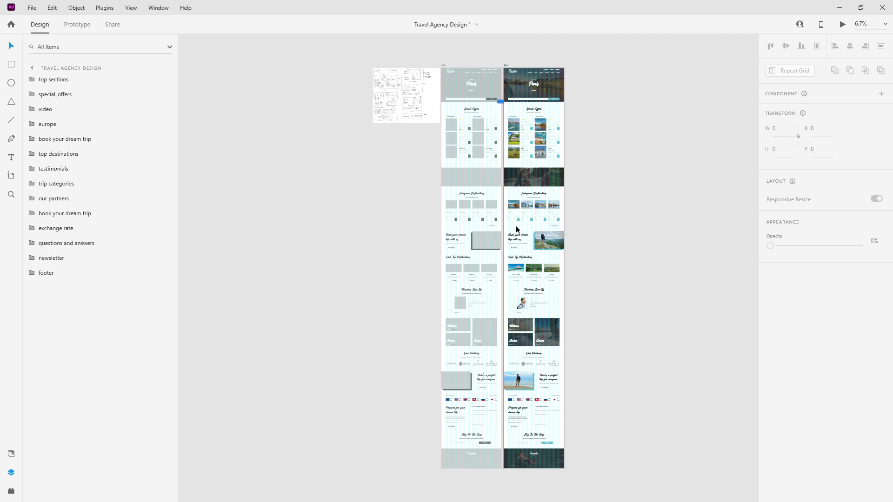
scroll(544, 47, up, 10)
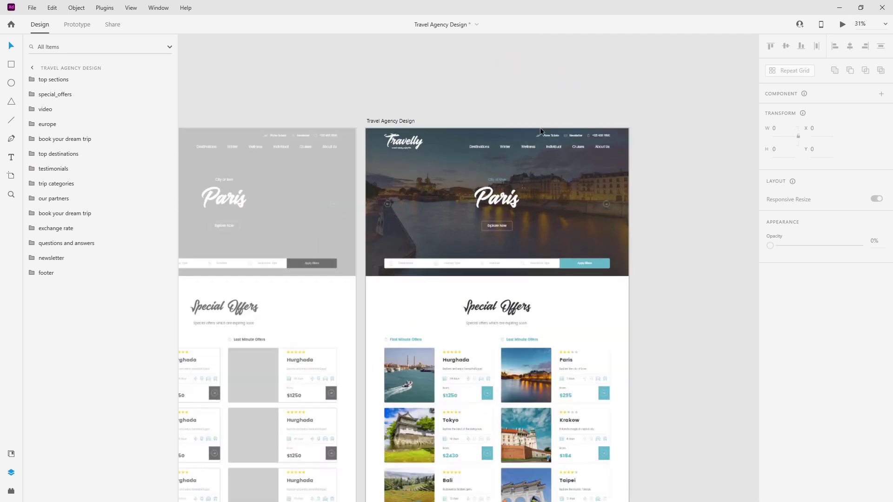
key(ctrl+shift+apostrophe)
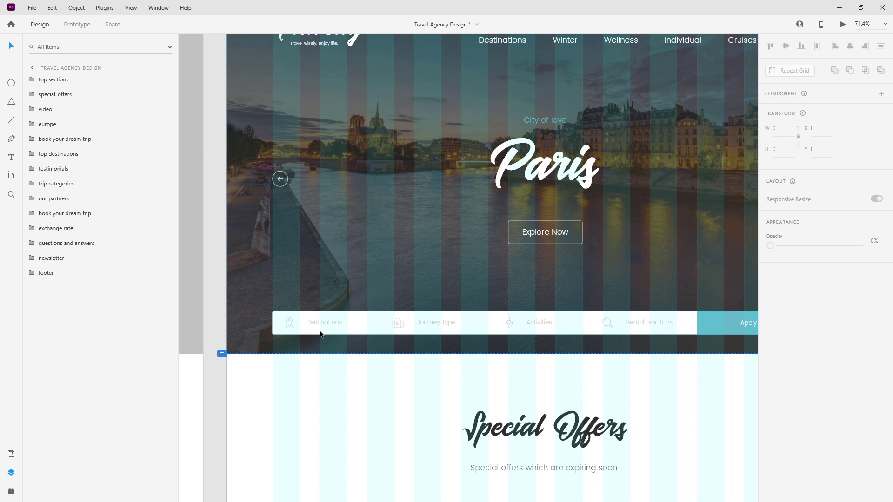
key(ctrl+0)
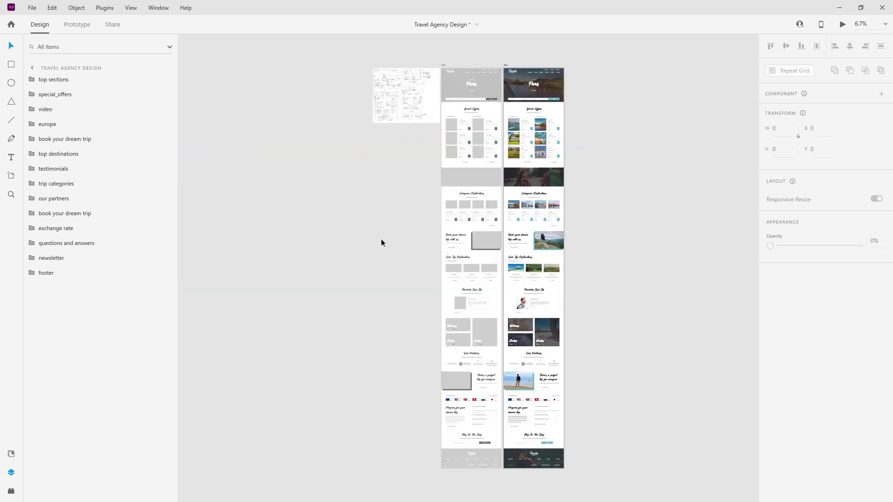
click(505, 66)
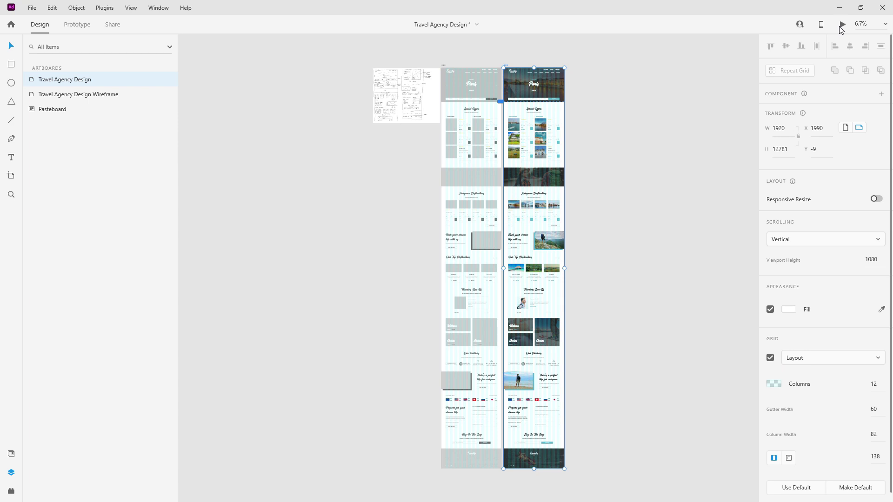
Preview the homepage full-screen, scrolling from Special Offers through testimonials to the Wellness and Cruises cards.
click(842, 24)
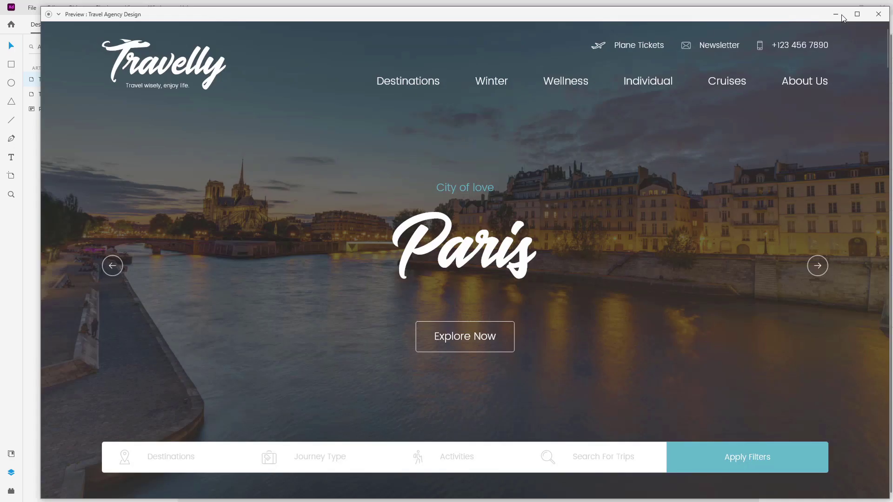
click(857, 17)
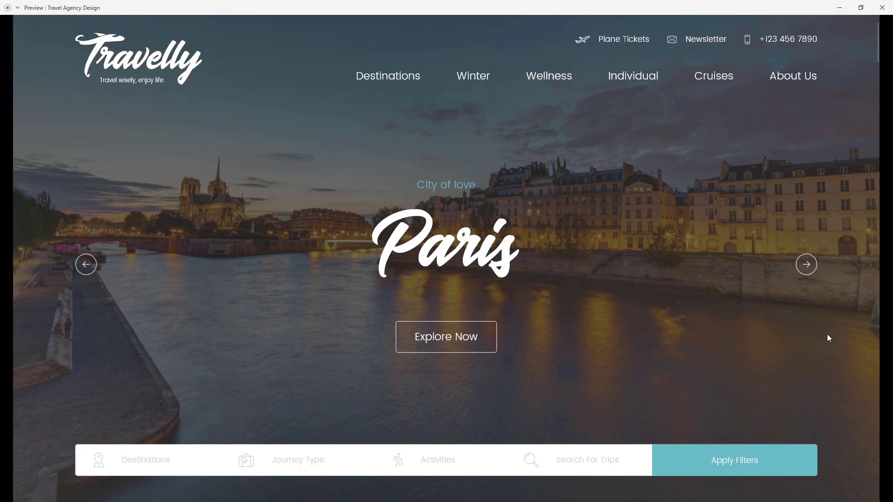
scroll(827, 334, down, 10)
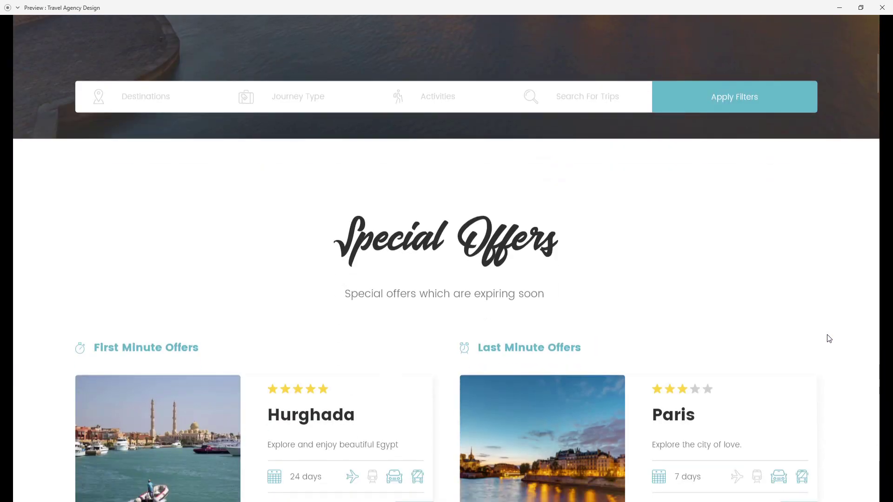
scroll(831, 338, down, 8)
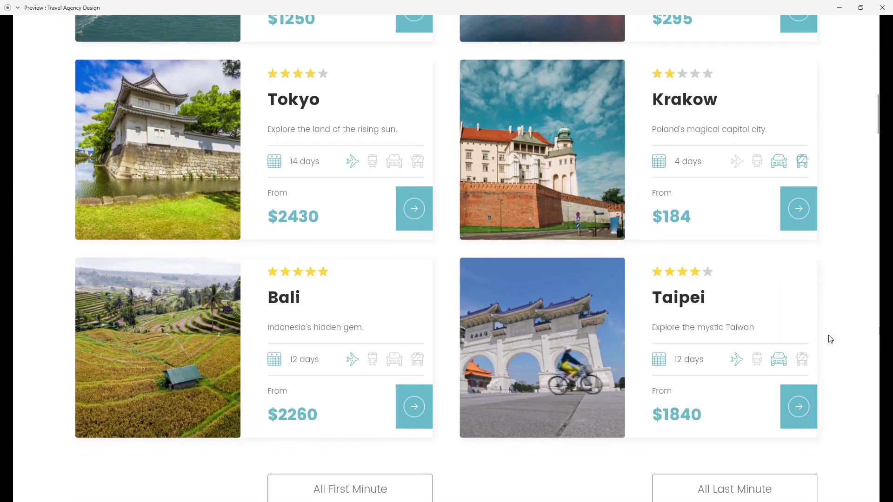
scroll(829, 337, down, 8)
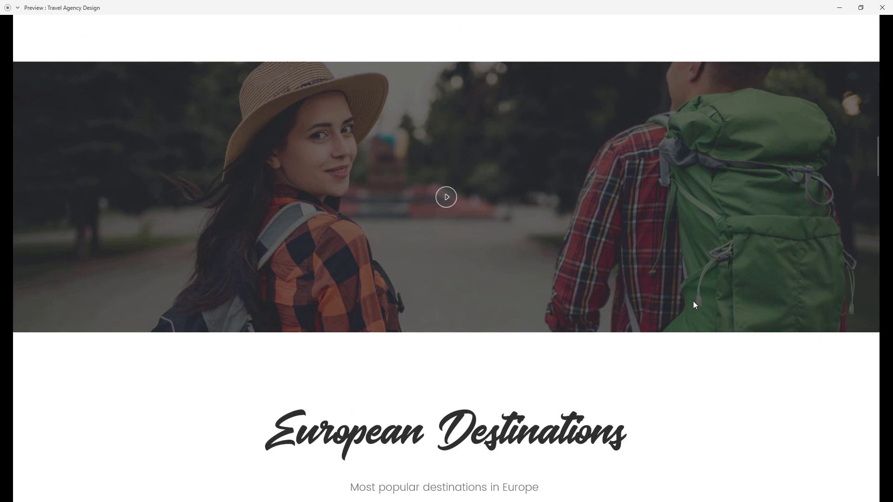
scroll(744, 306, down, 8)
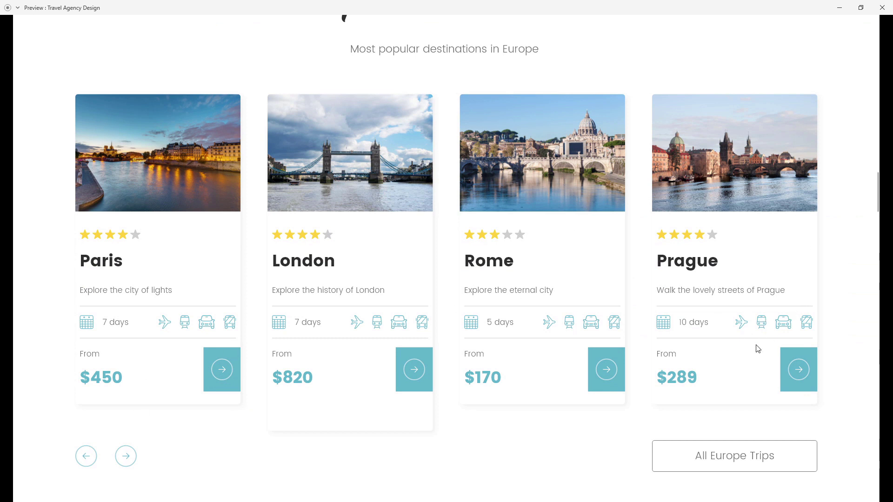
scroll(757, 349, down, 9)
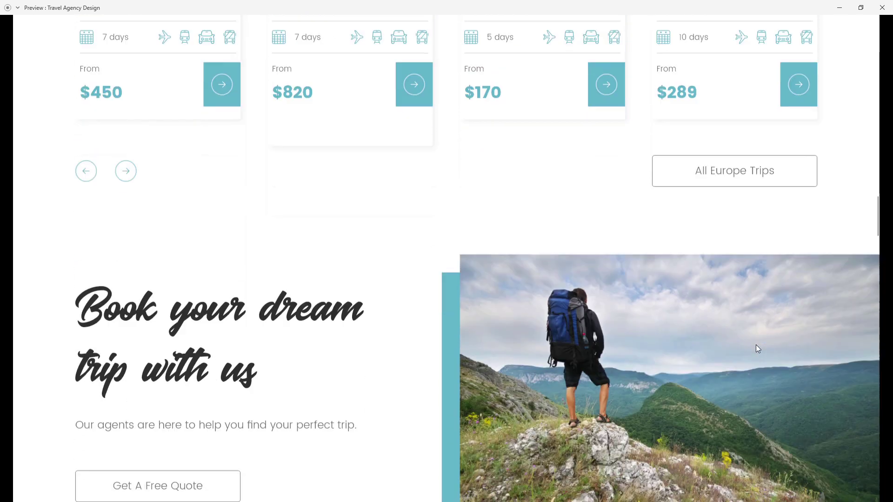
scroll(756, 348, down, 8)
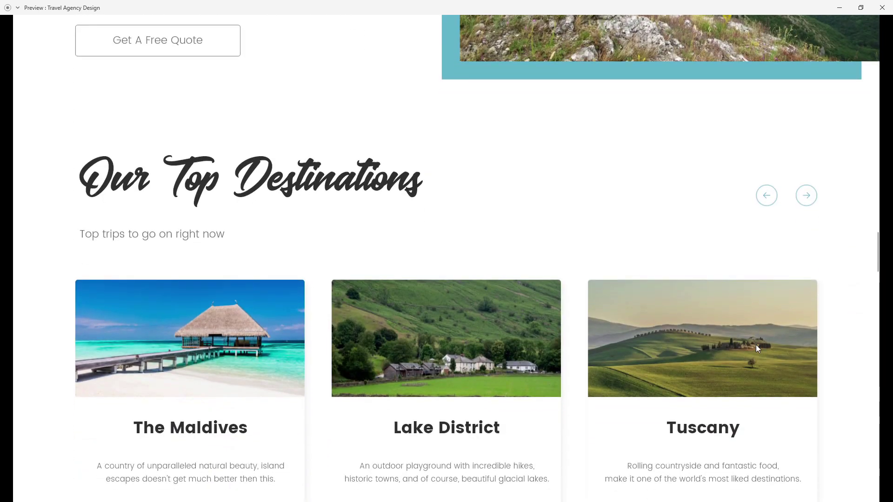
scroll(757, 349, up, 1)
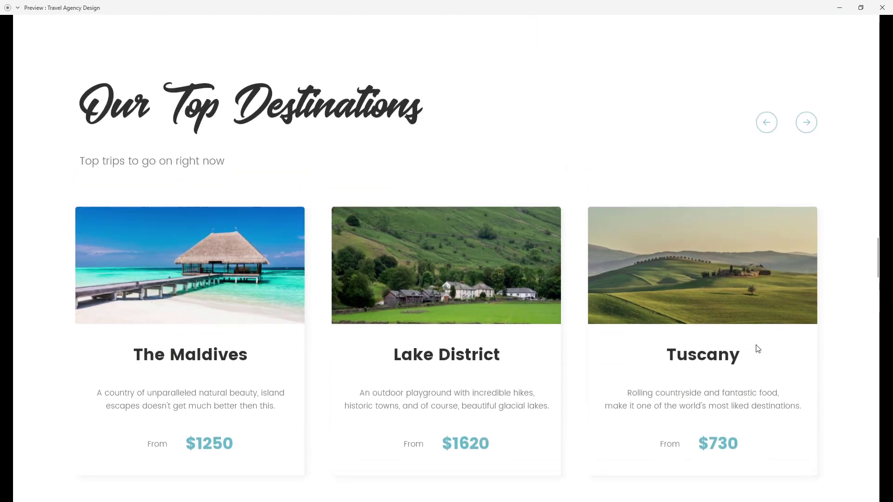
scroll(741, 334, down, 10)
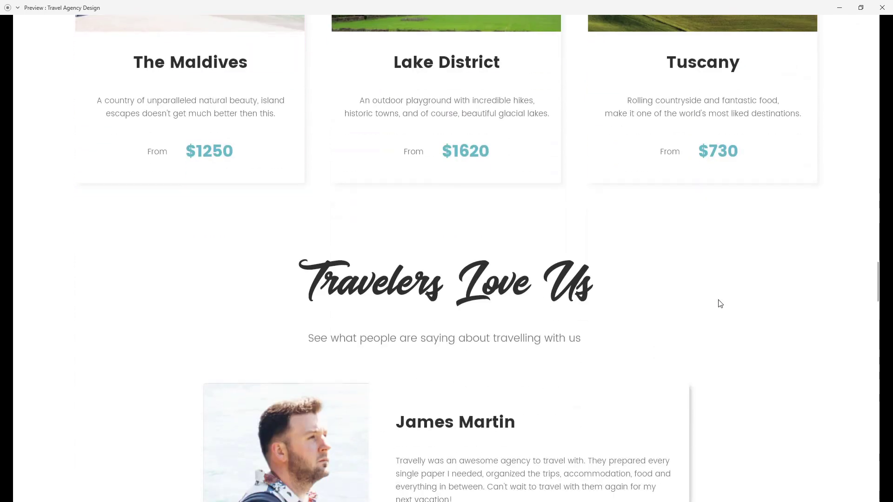
scroll(720, 303, down, 2)
scroll(719, 304, down, 2)
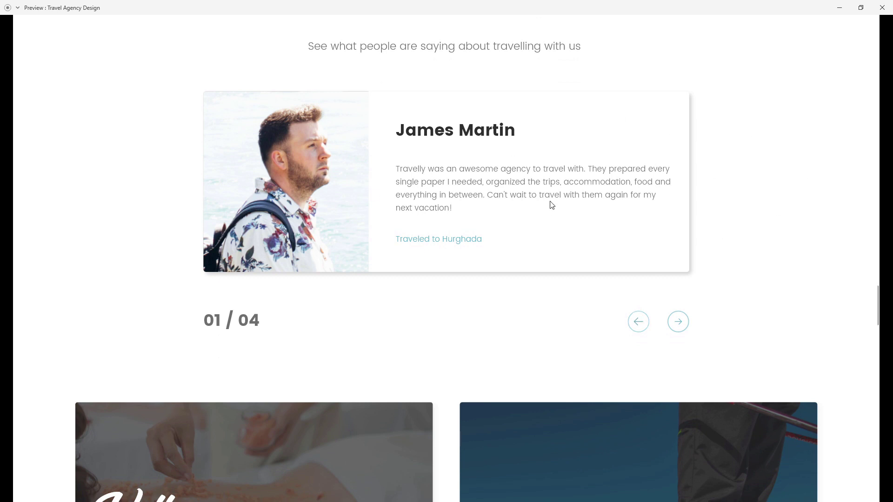
scroll(511, 172, down, 8)
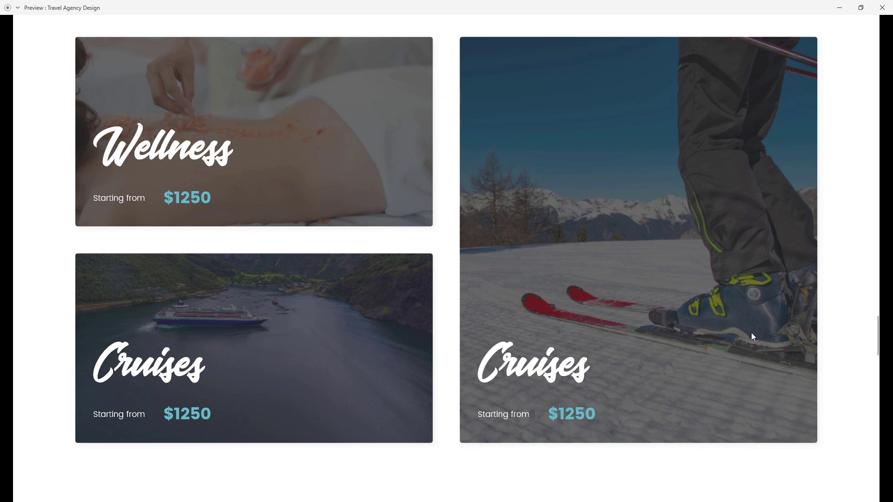
Restart the preview and scroll from the Beijing hero down to the Travelly footer.
key(alt+Tab)
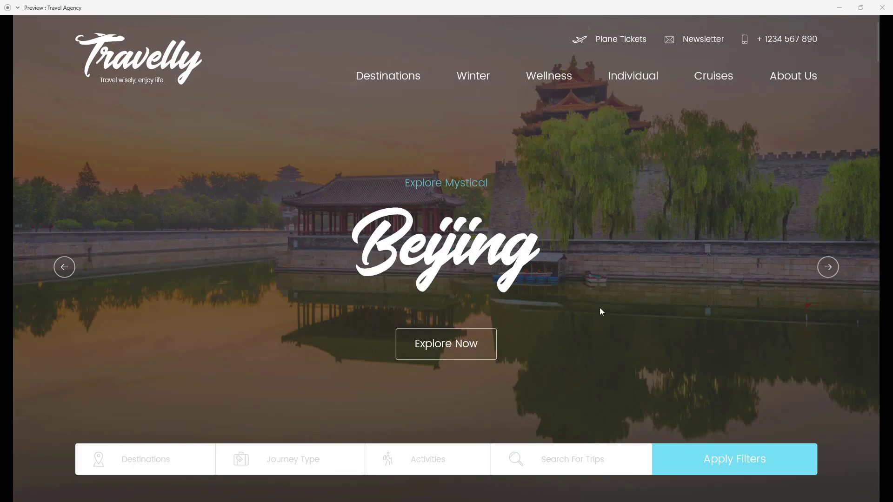
scroll(600, 309, down, 20)
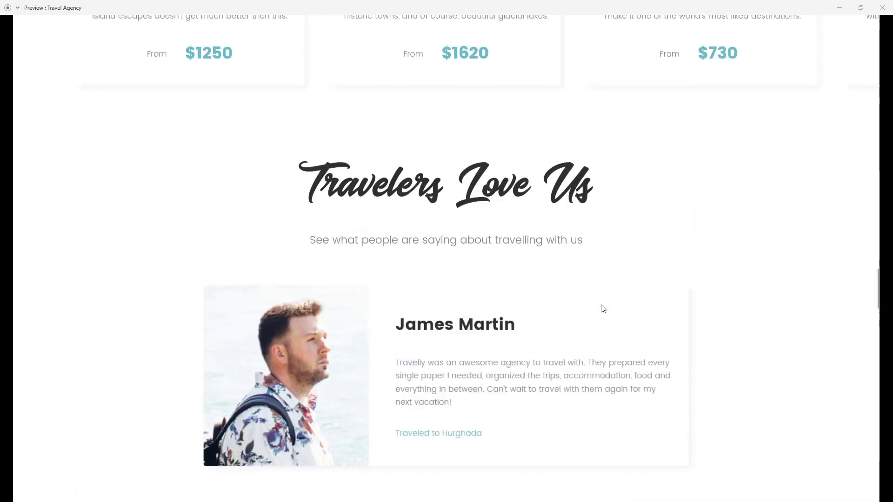
scroll(603, 310, down, 1)
scroll(602, 308, down, 10)
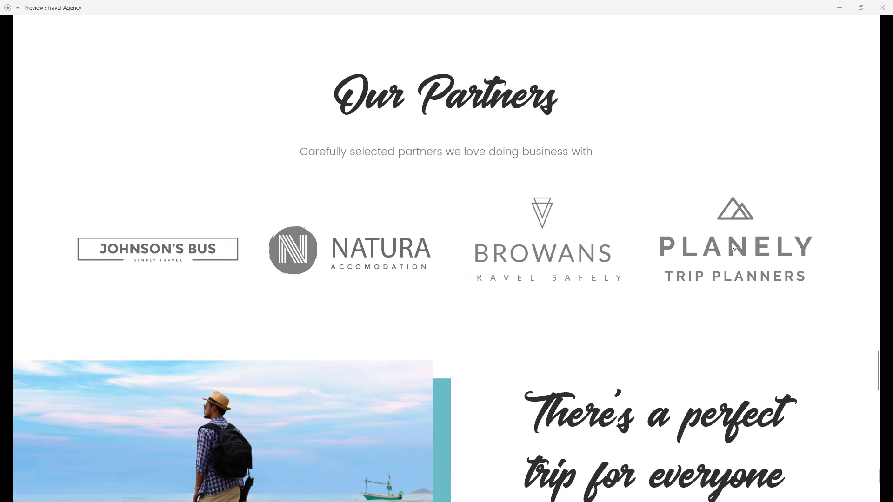
scroll(613, 236, down, 2)
scroll(613, 236, down, 5)
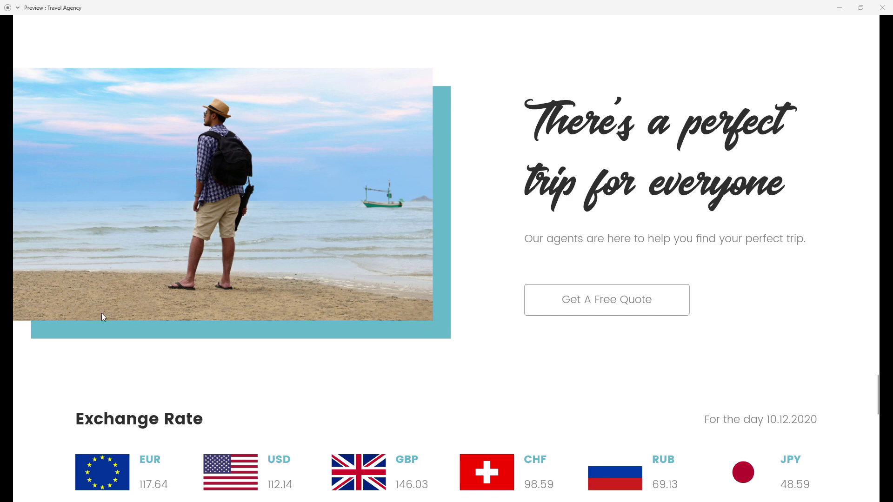
scroll(587, 284, down, 3)
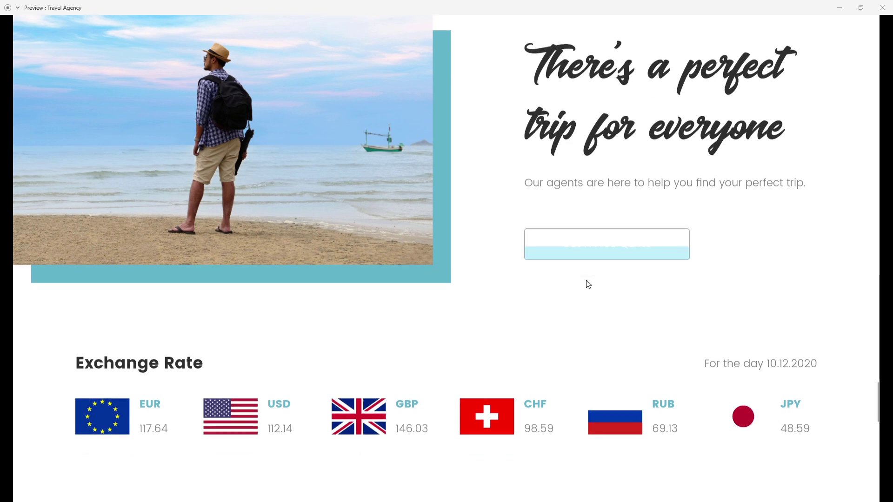
scroll(588, 283, up, 5)
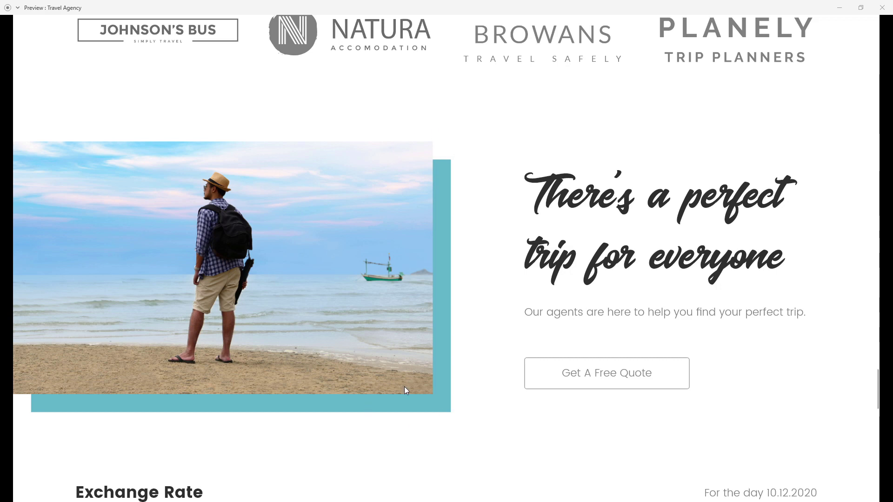
scroll(528, 251, up, 20)
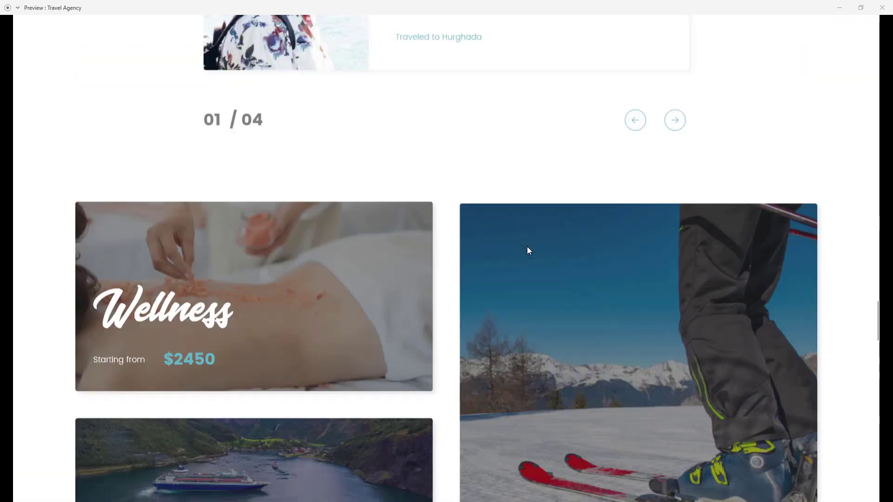
scroll(528, 247, down, 15)
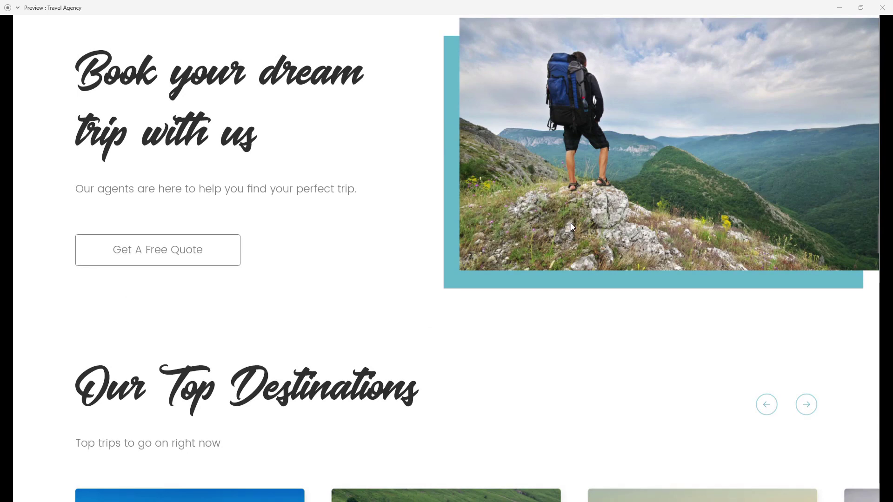
scroll(705, 237, down, 20)
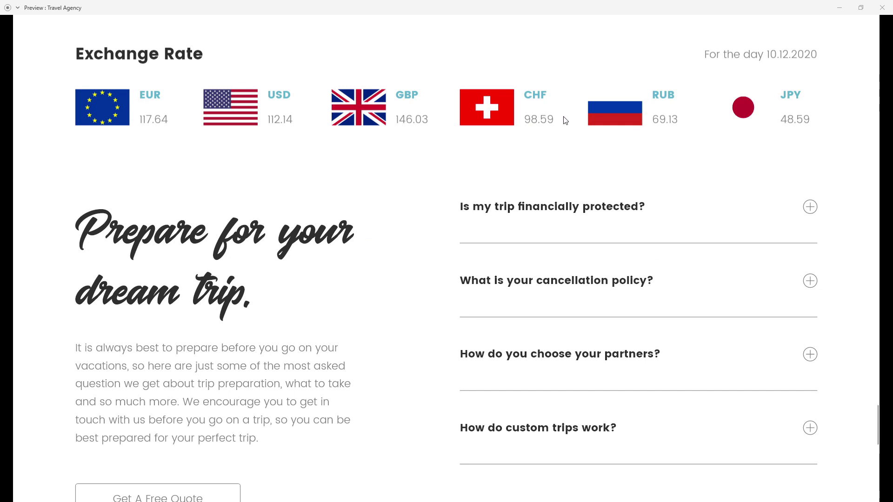
scroll(569, 237, down, 2)
scroll(568, 237, down, 1)
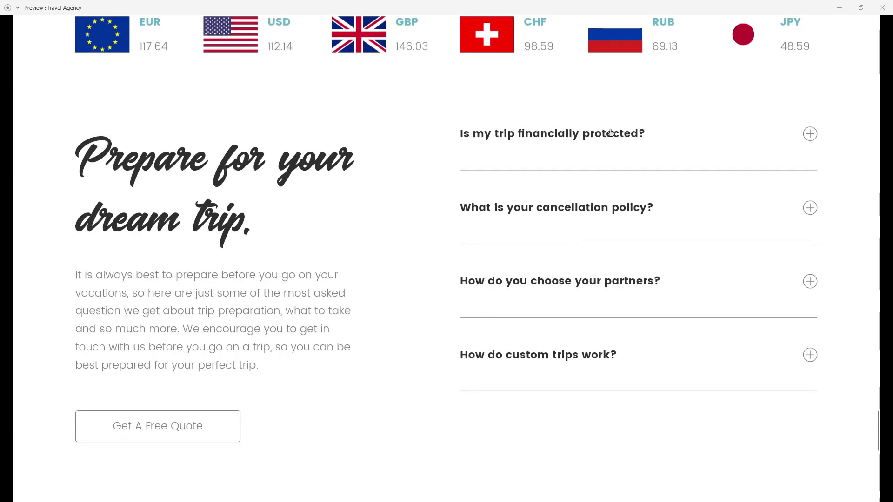
scroll(534, 244, down, 10)
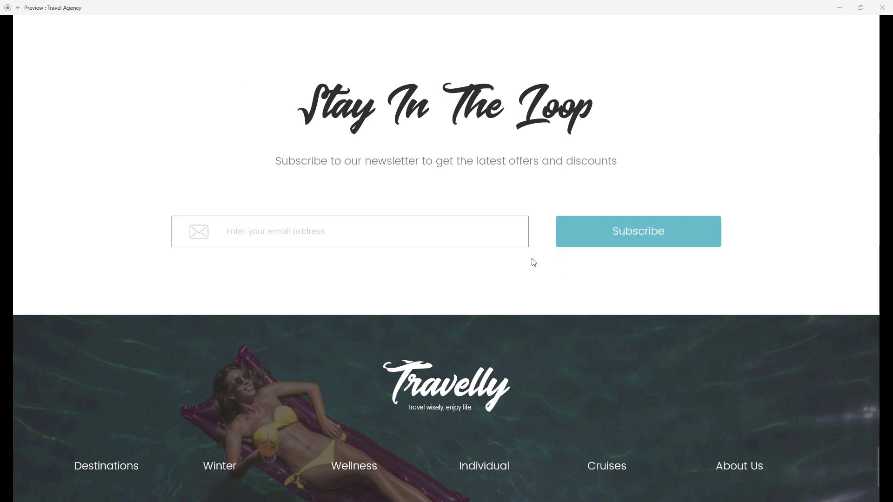
scroll(483, 273, down, 2)
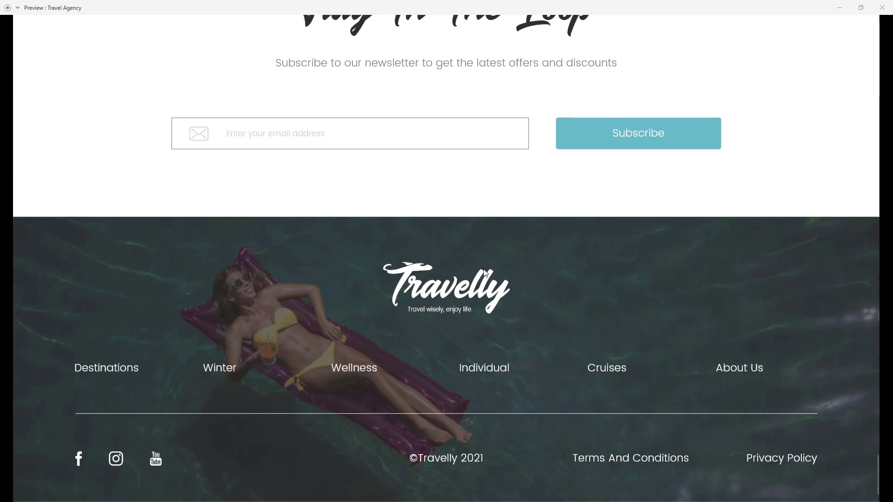
Close the preview, deselect the artboard, and save the Travel Agency Design document.
click(882, 7)
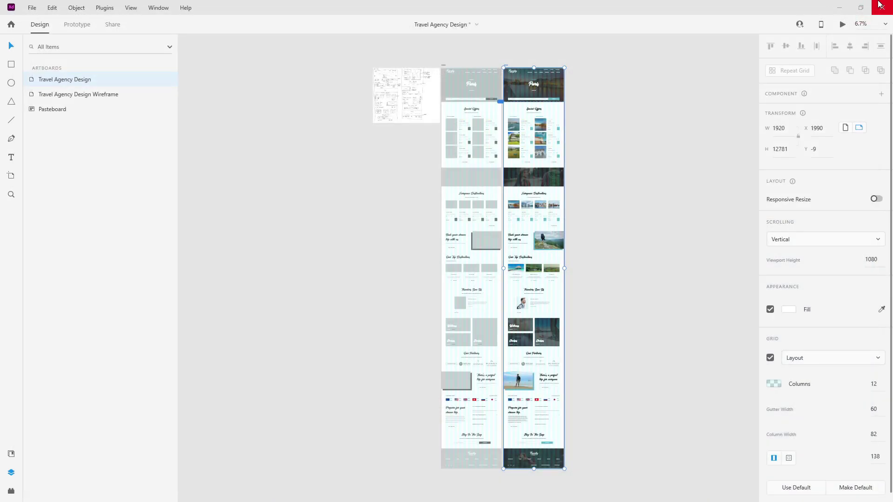
click(635, 124)
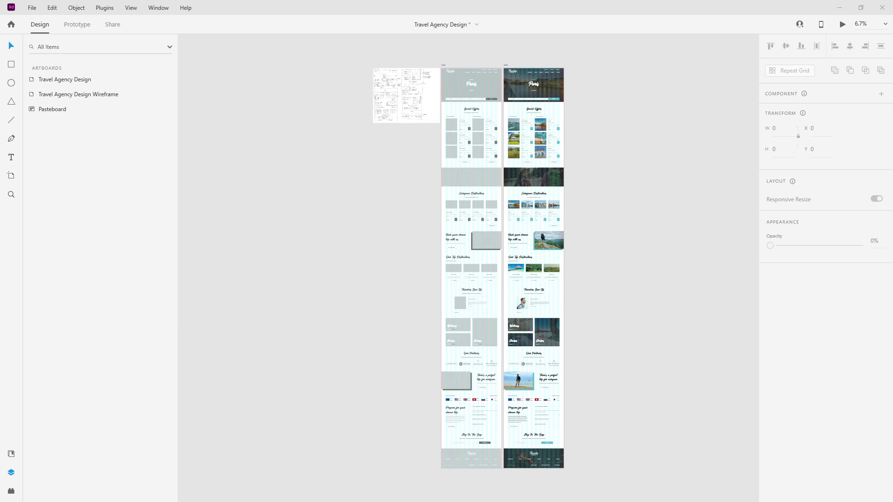
key(ctrl+s)
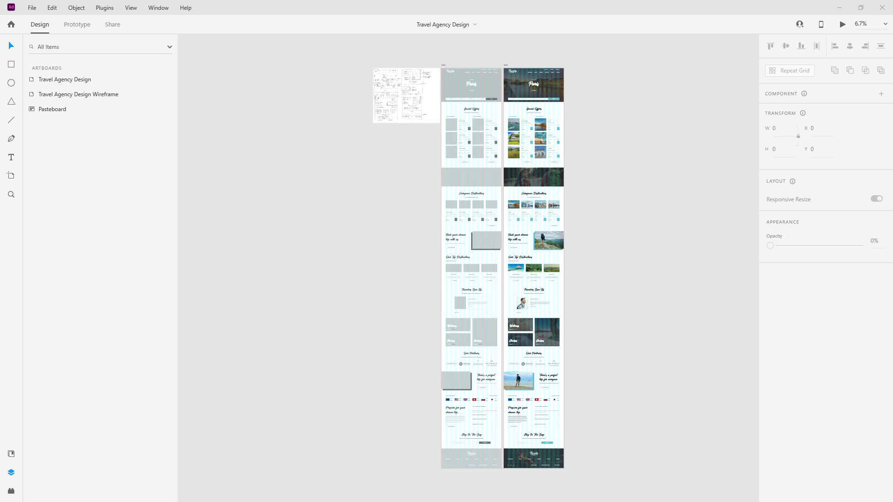